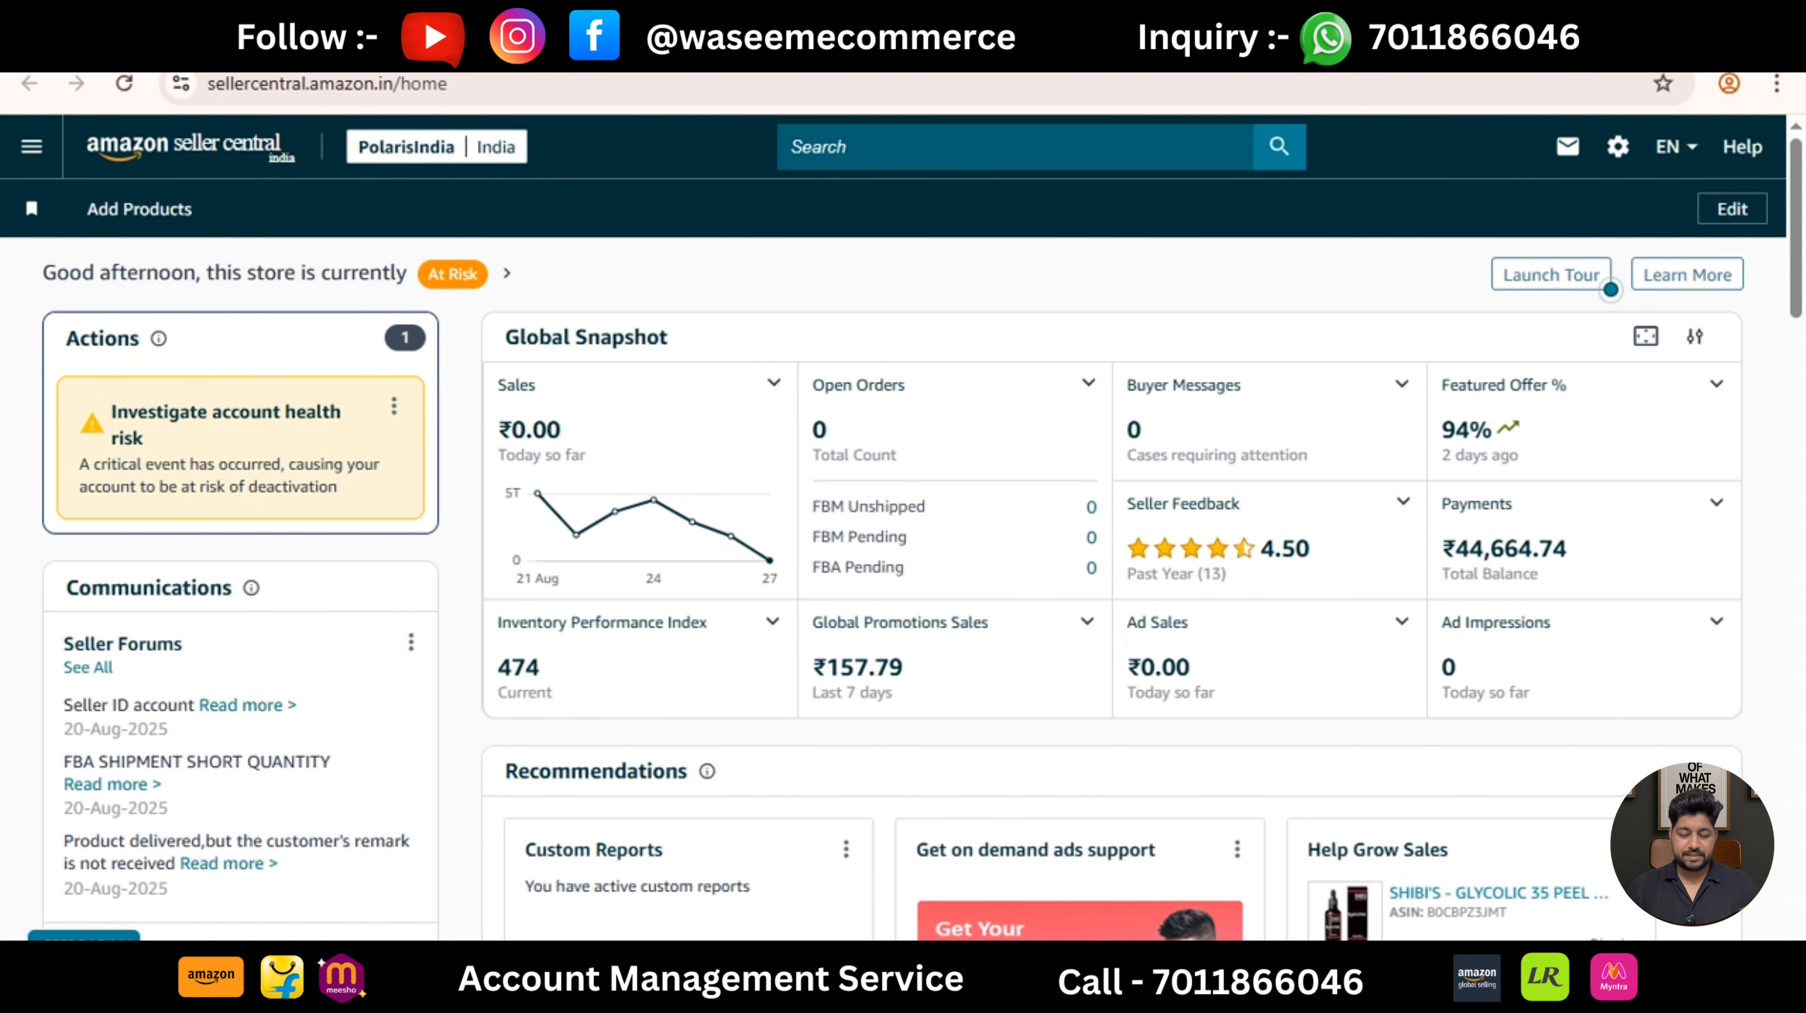
# Open amazon.in in a new browser tab.
pyautogui.hotkey('ctrl', 't')
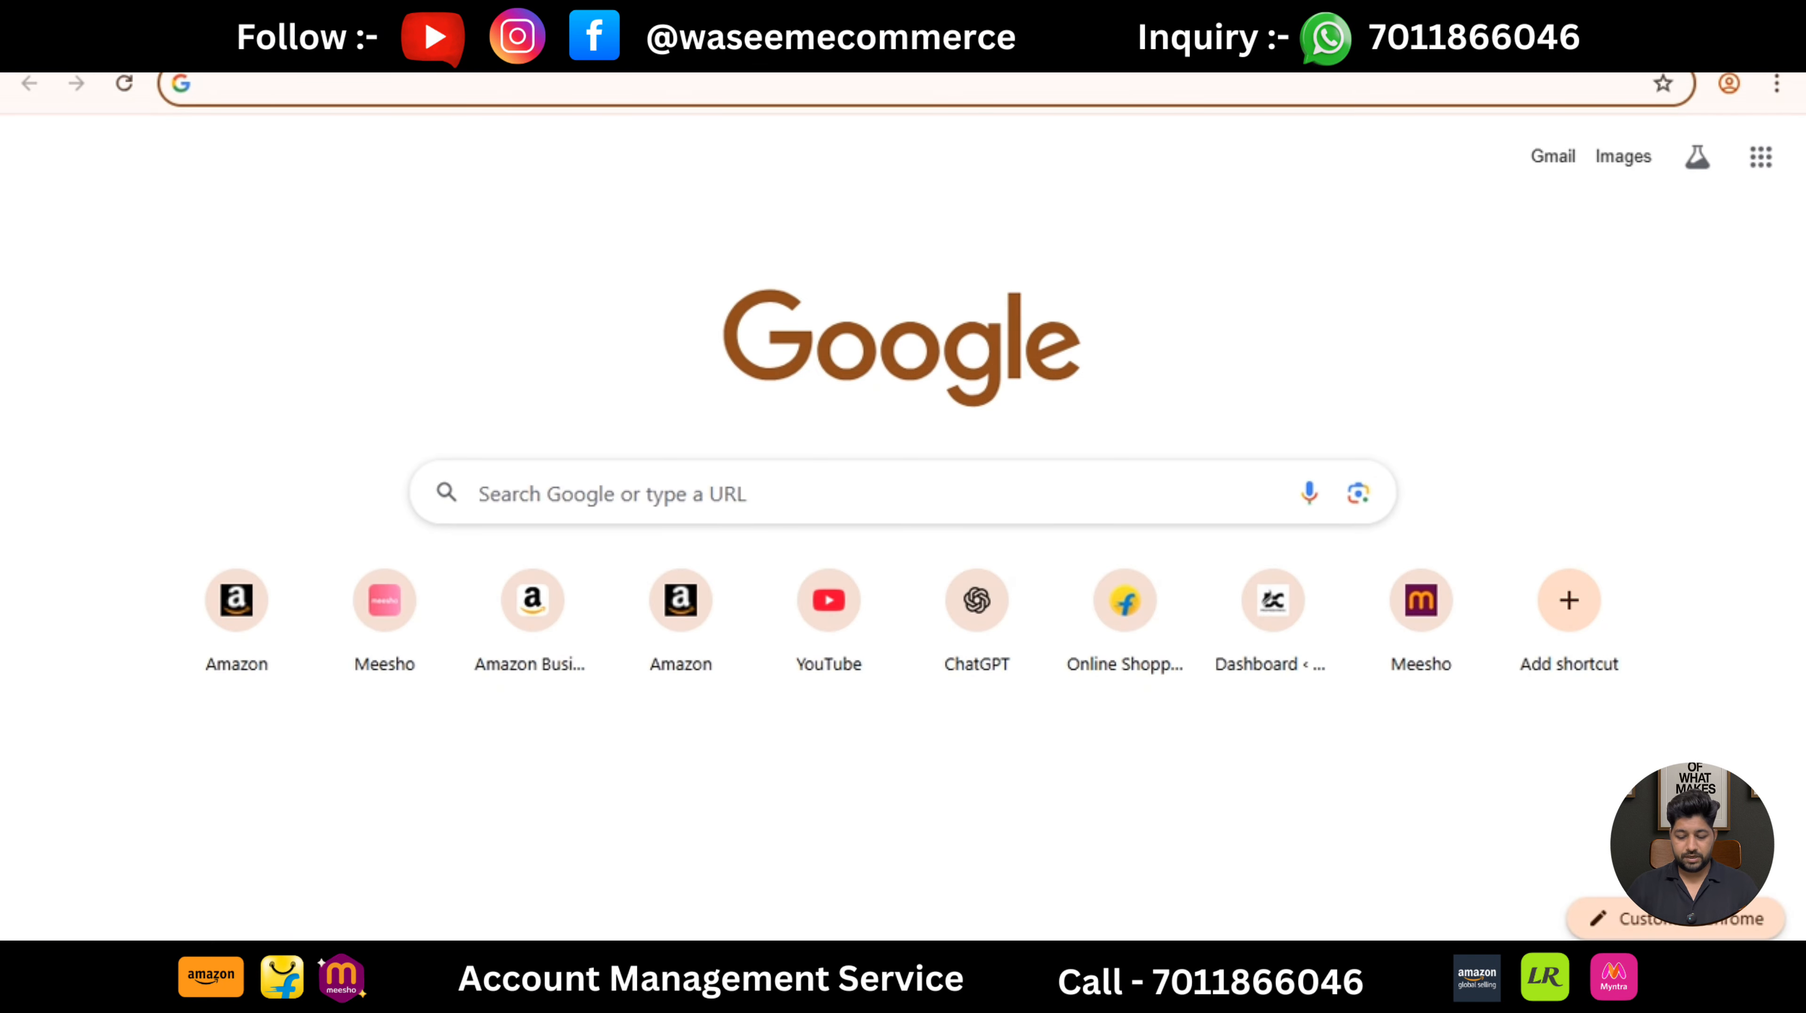
pyautogui.write('amazon.in')
pyautogui.press('Return')
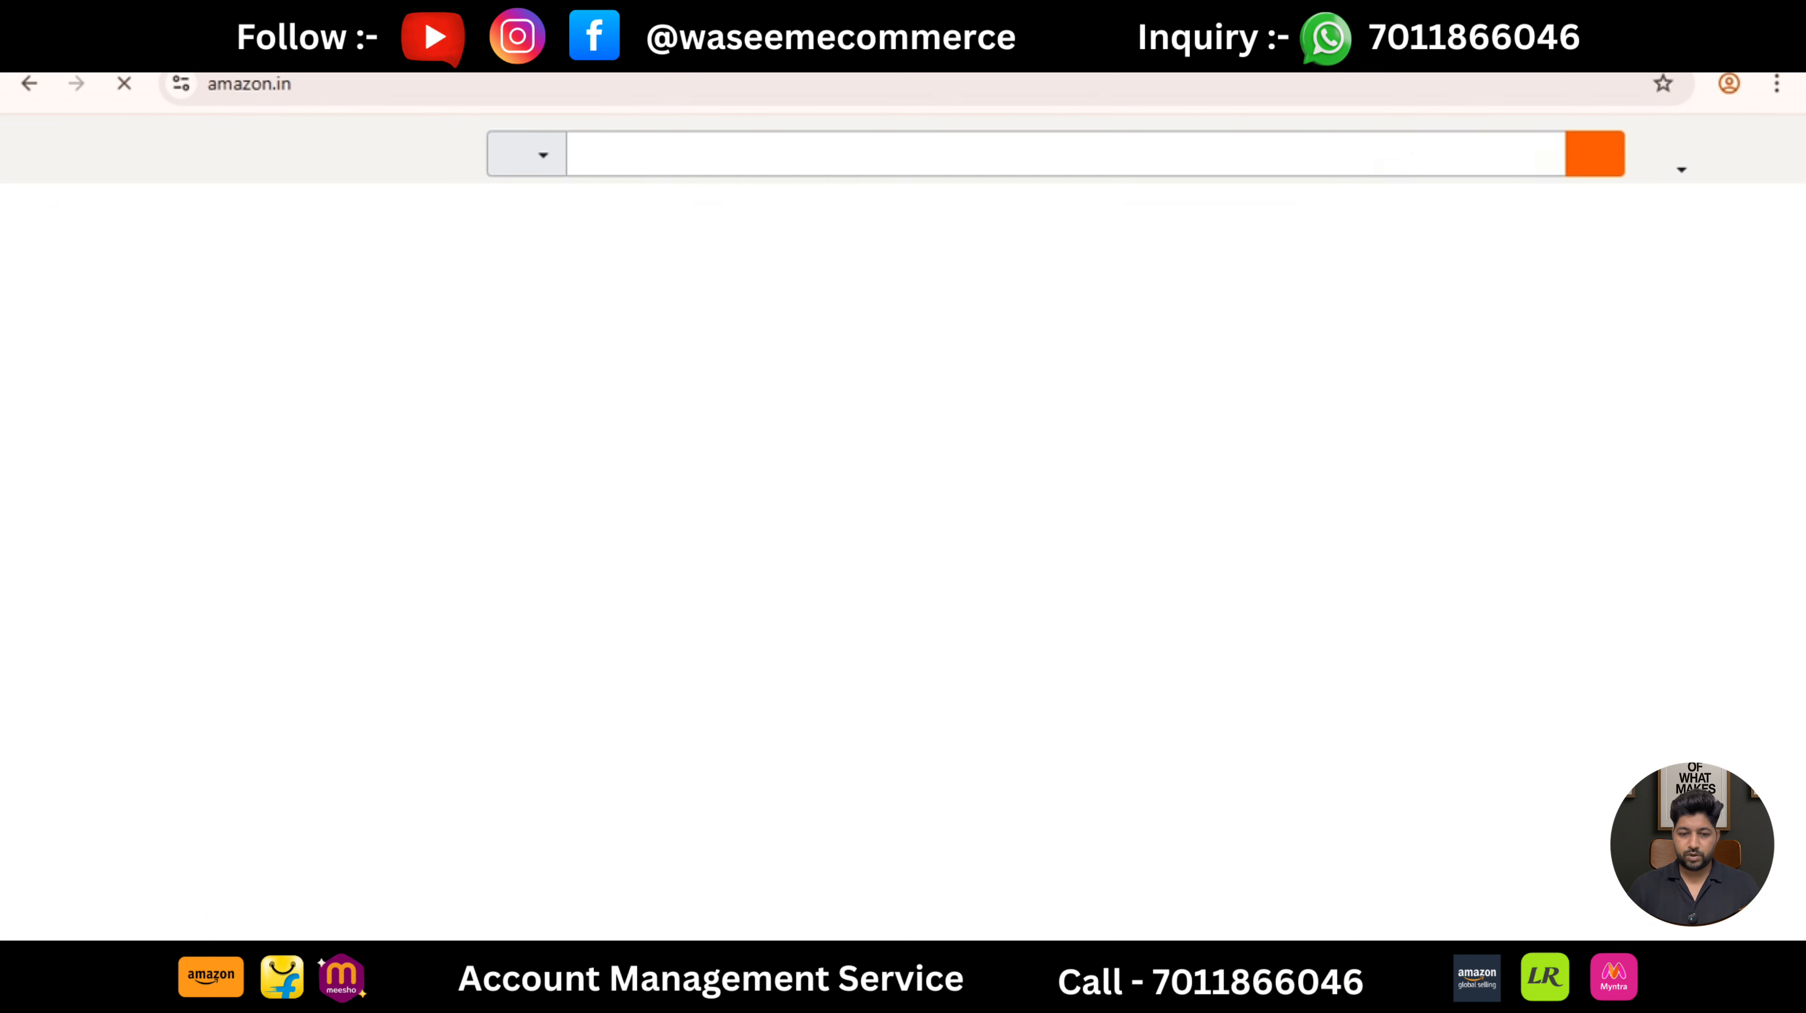
# Search the Amazon store for "chemical gel peel".
pyautogui.click(718, 153)
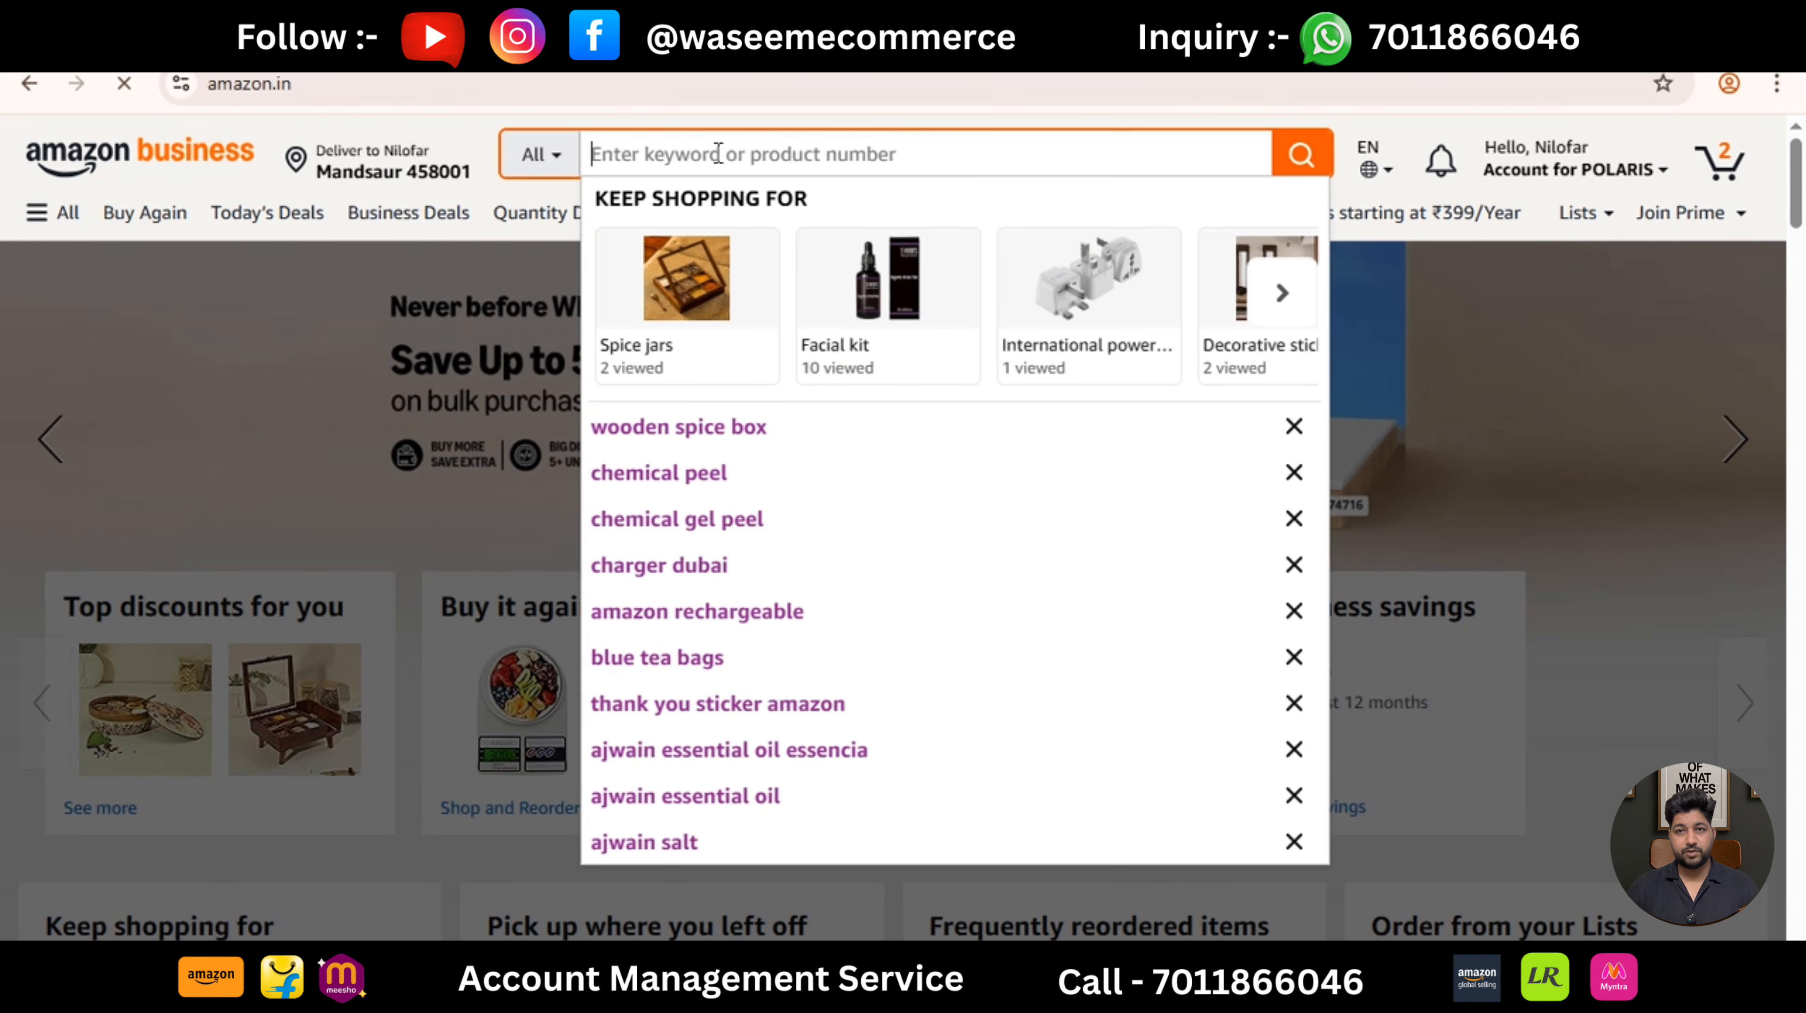
pyautogui.write('che')
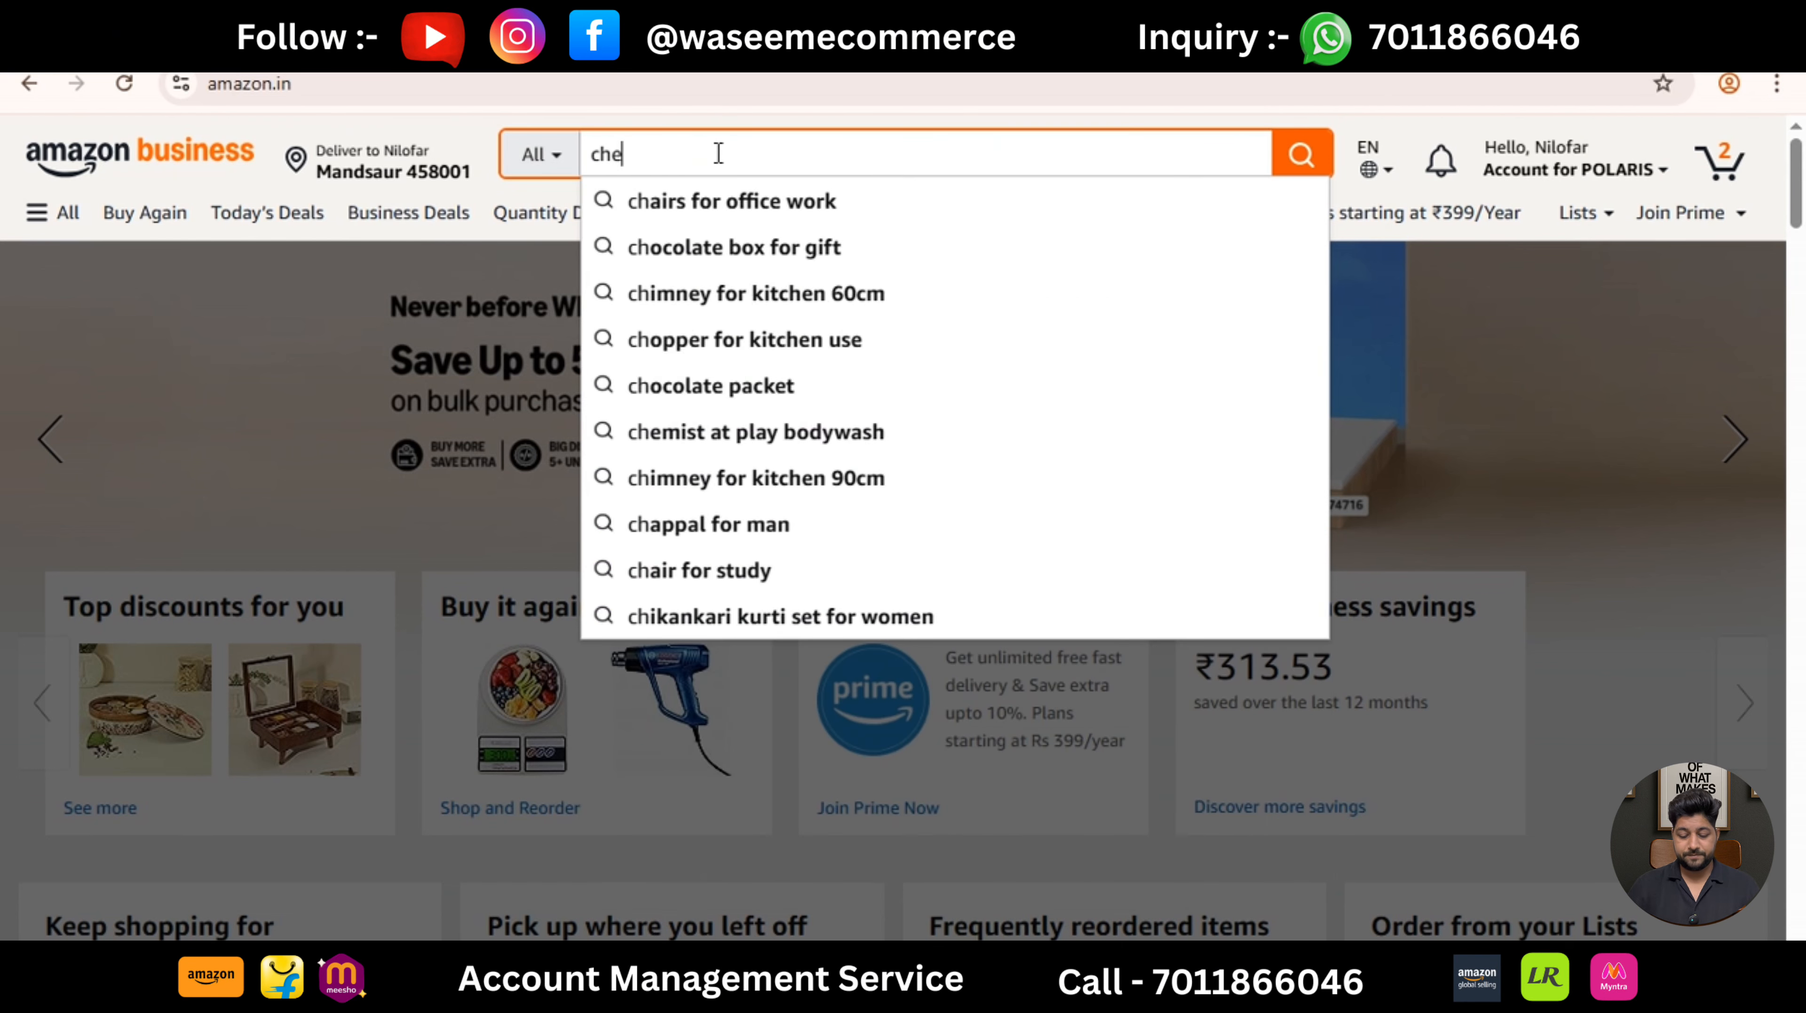
pyautogui.write('mical ')
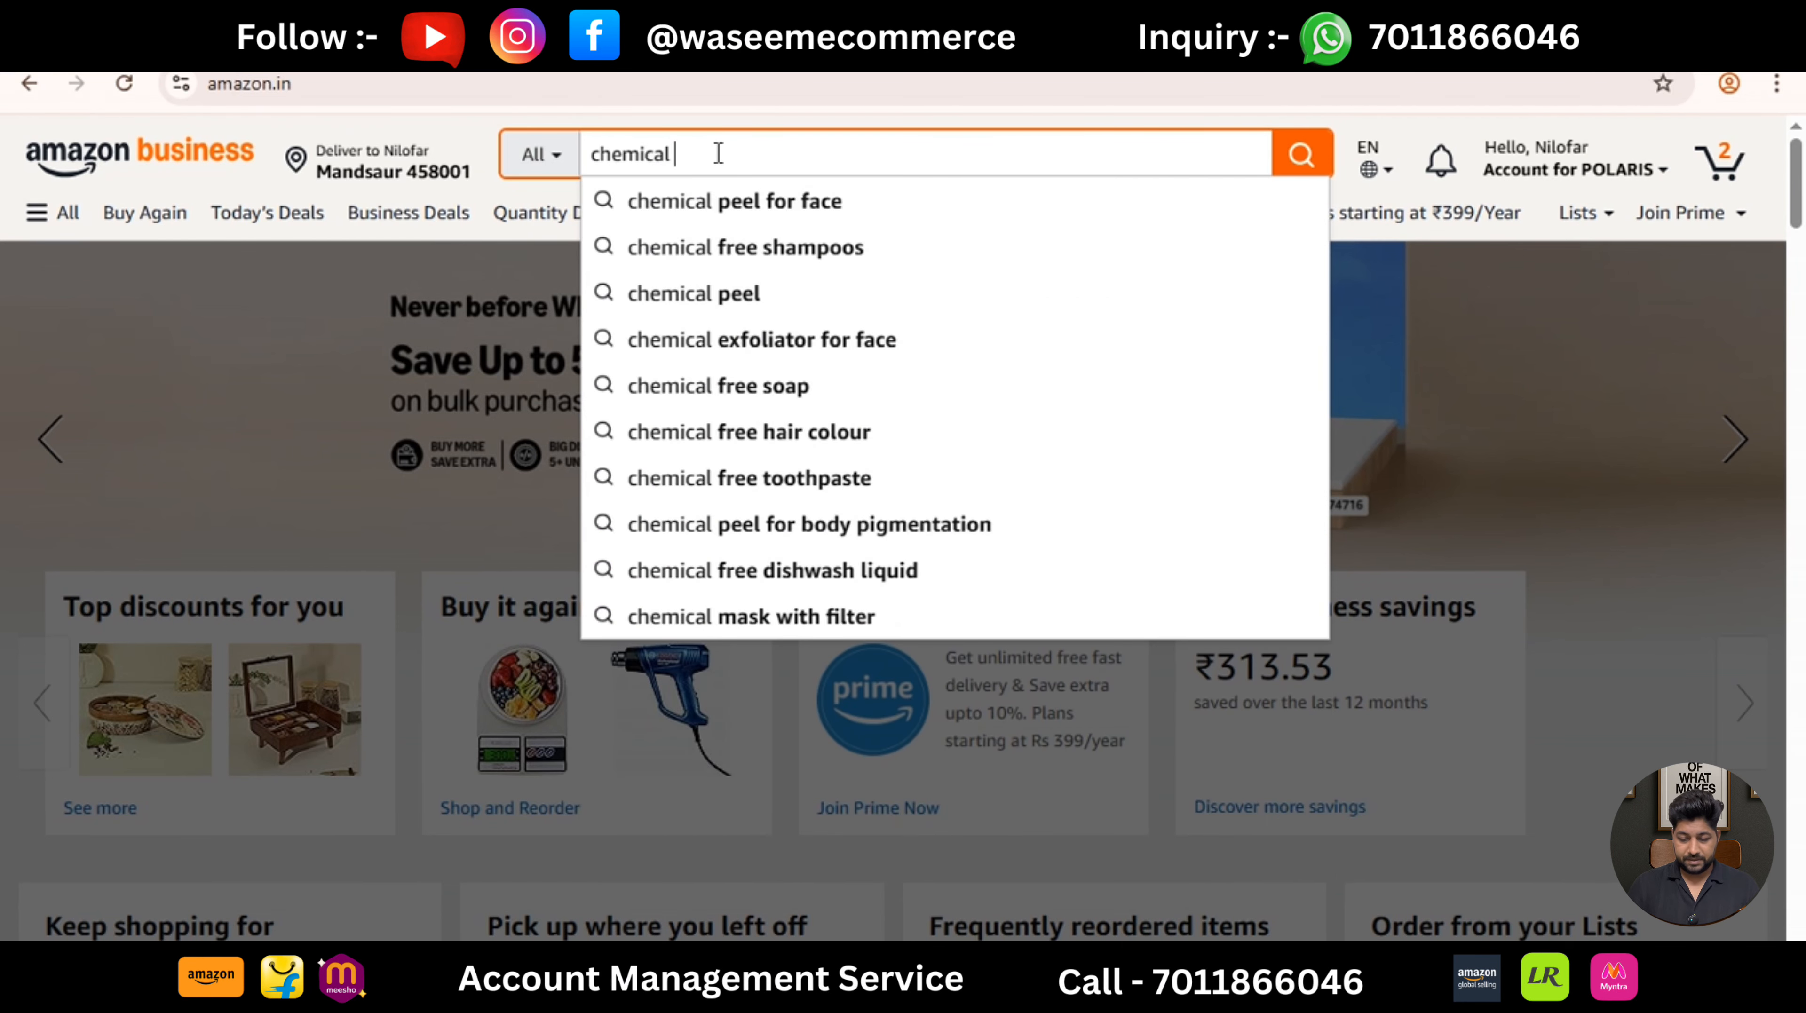
pyautogui.write('gel peel')
pyautogui.press('Return')
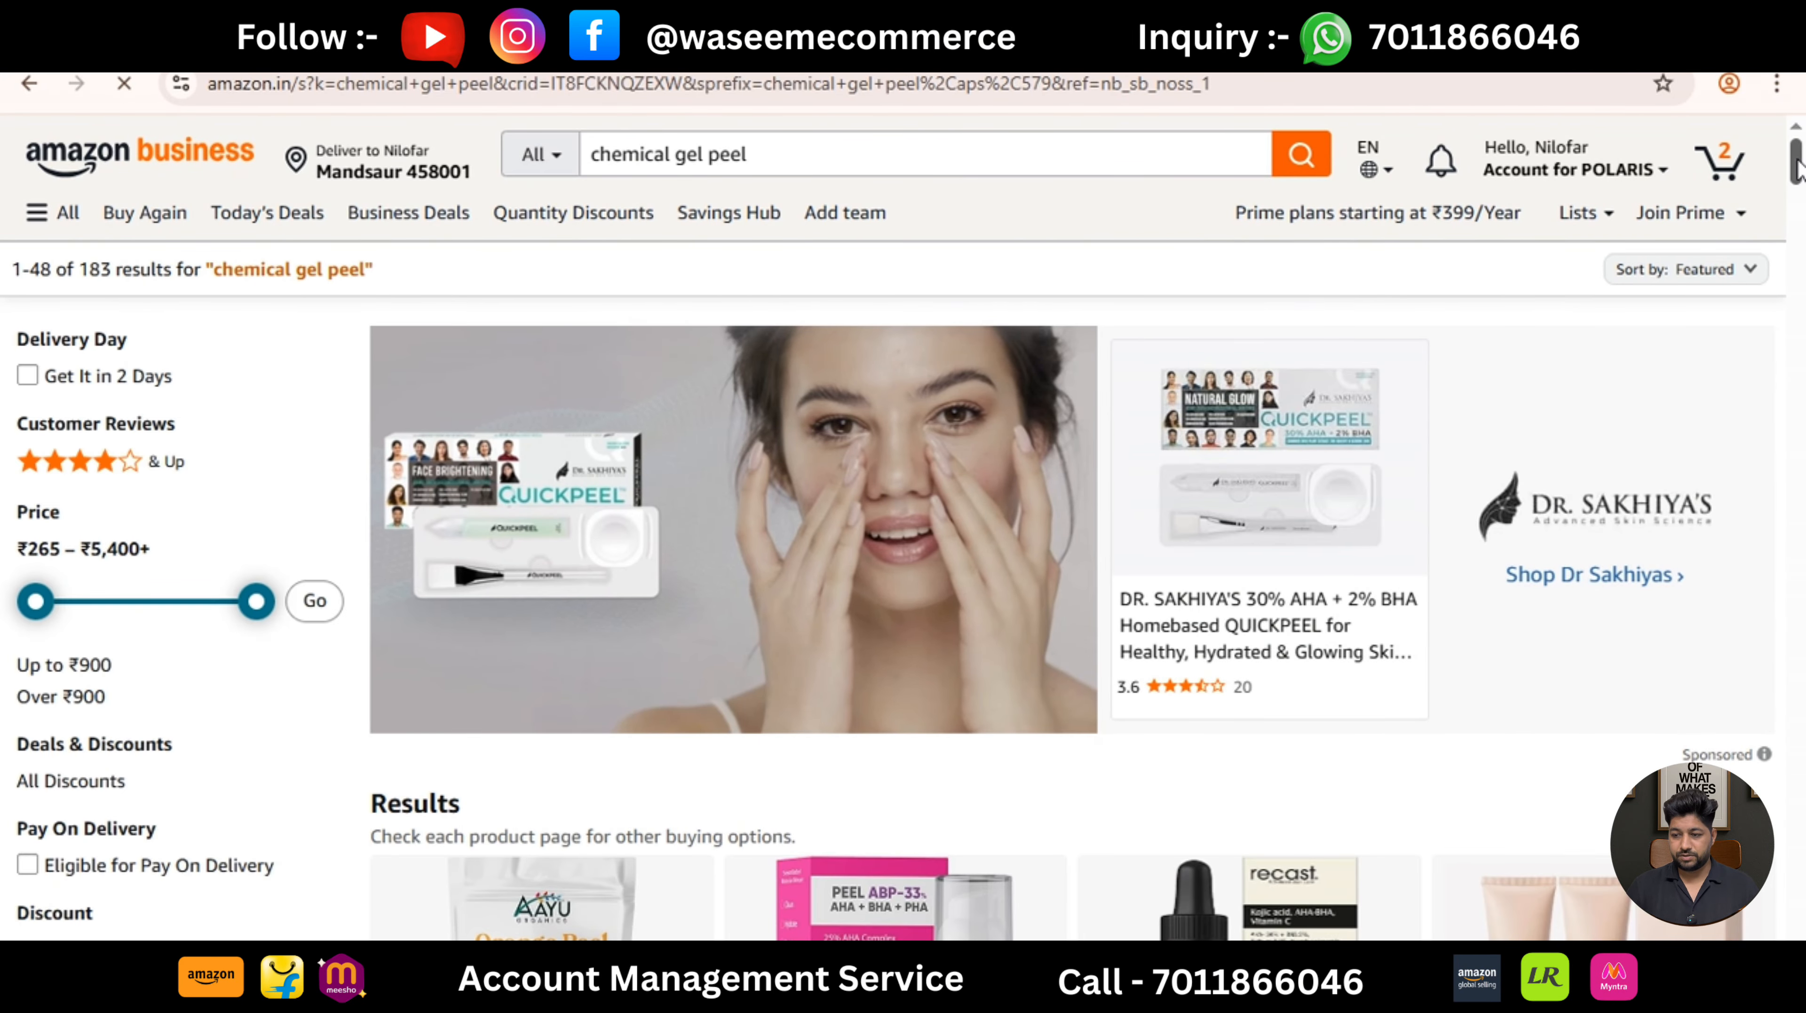
# Open the SHIBI'S Glycolic 50 Gel Peel product from the results and show its main image in the enlarged image viewer.
pyautogui.scroll(-1, 1800, 176)
pyautogui.moveTo(1800, 176); pyautogui.dragTo(1801, 267)
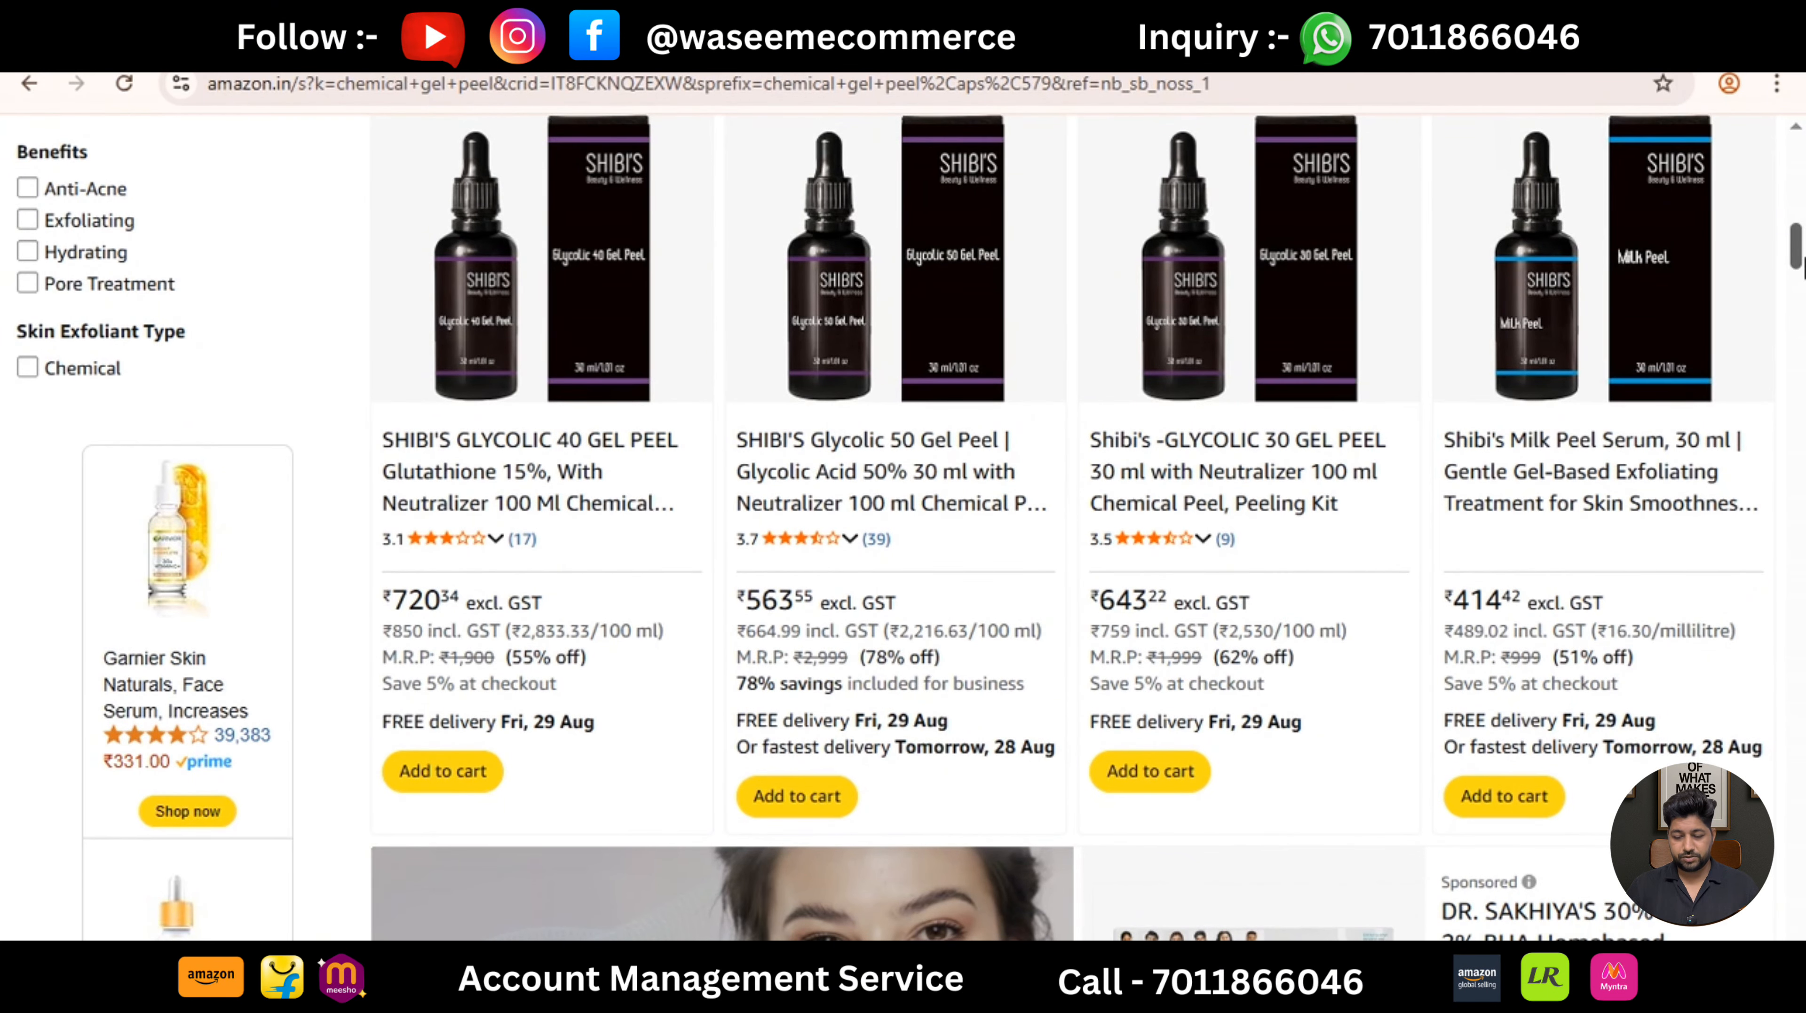
pyautogui.click(862, 387)
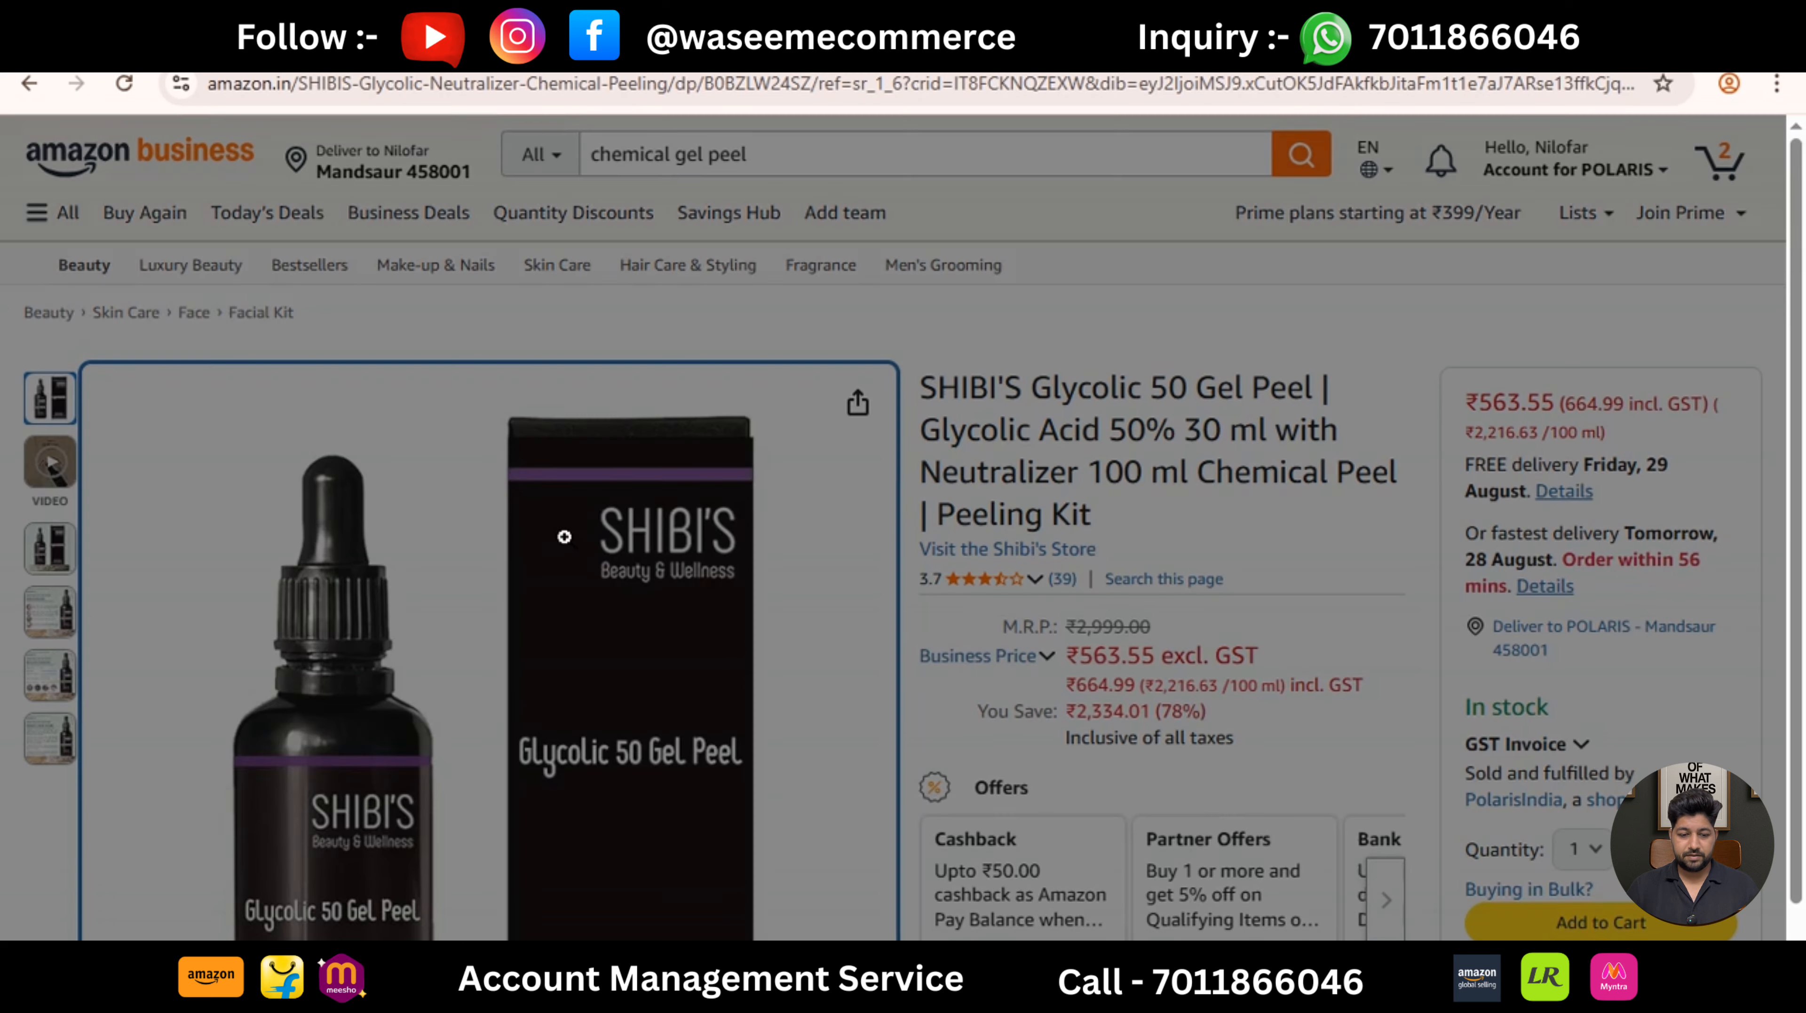
pyautogui.click(563, 538)
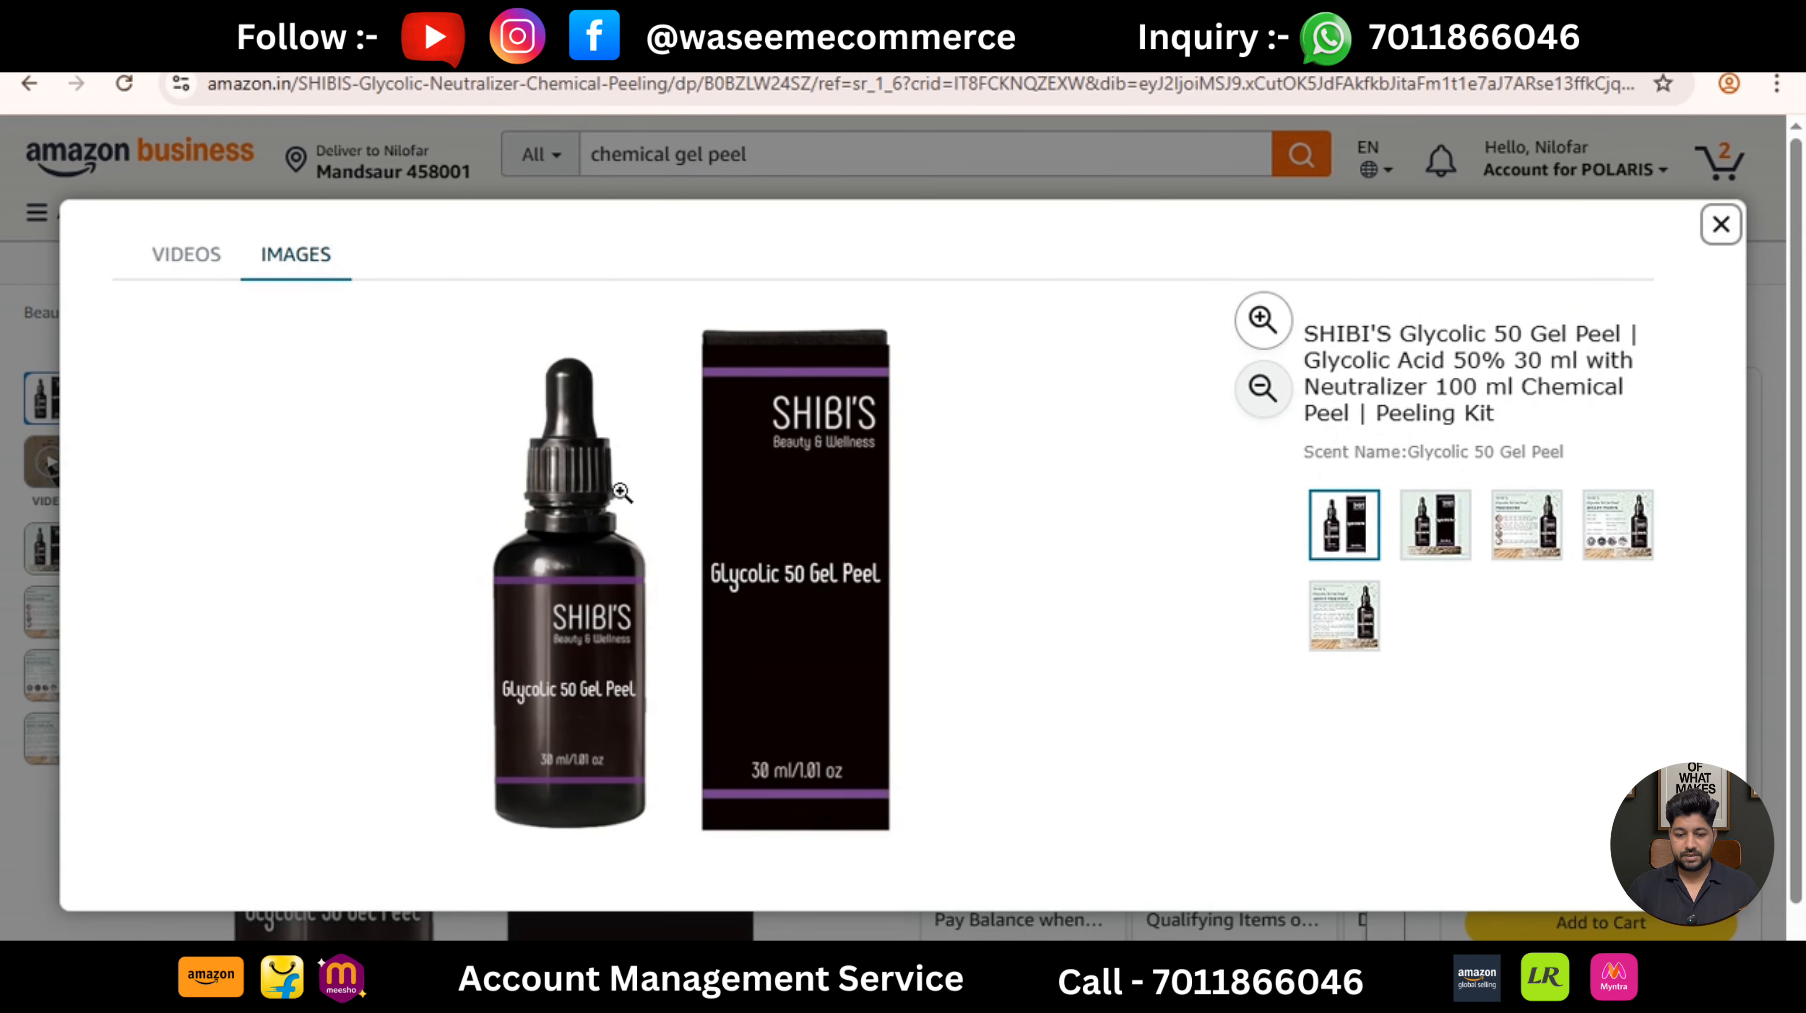
# Save the product's first gallery image, the bottle and box on white, as a JPG in the Downloads folder.
pyautogui.click(617, 492)
pyautogui.rightClick(622, 500)
pyautogui.click(693, 568)
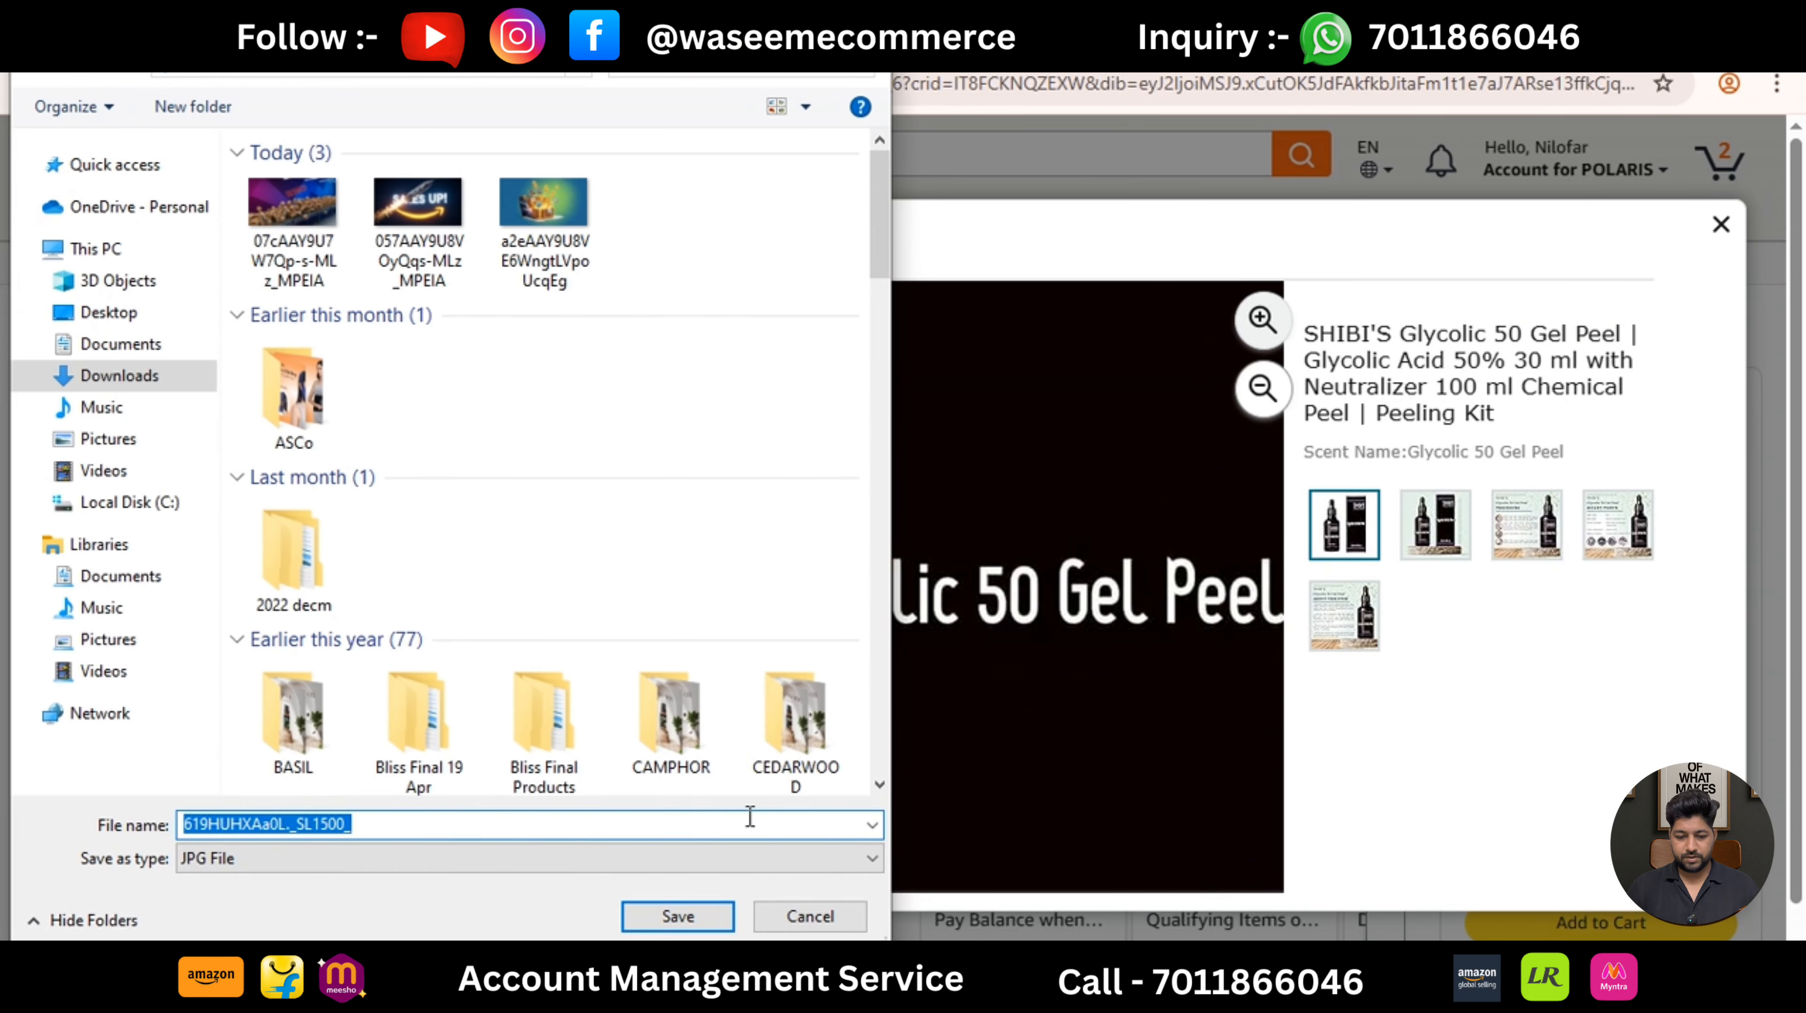
pyautogui.click(689, 911)
# Save the second gallery image, the bottle and box on a stone slab, as a JPG in Downloads.
pyautogui.click(1434, 525)
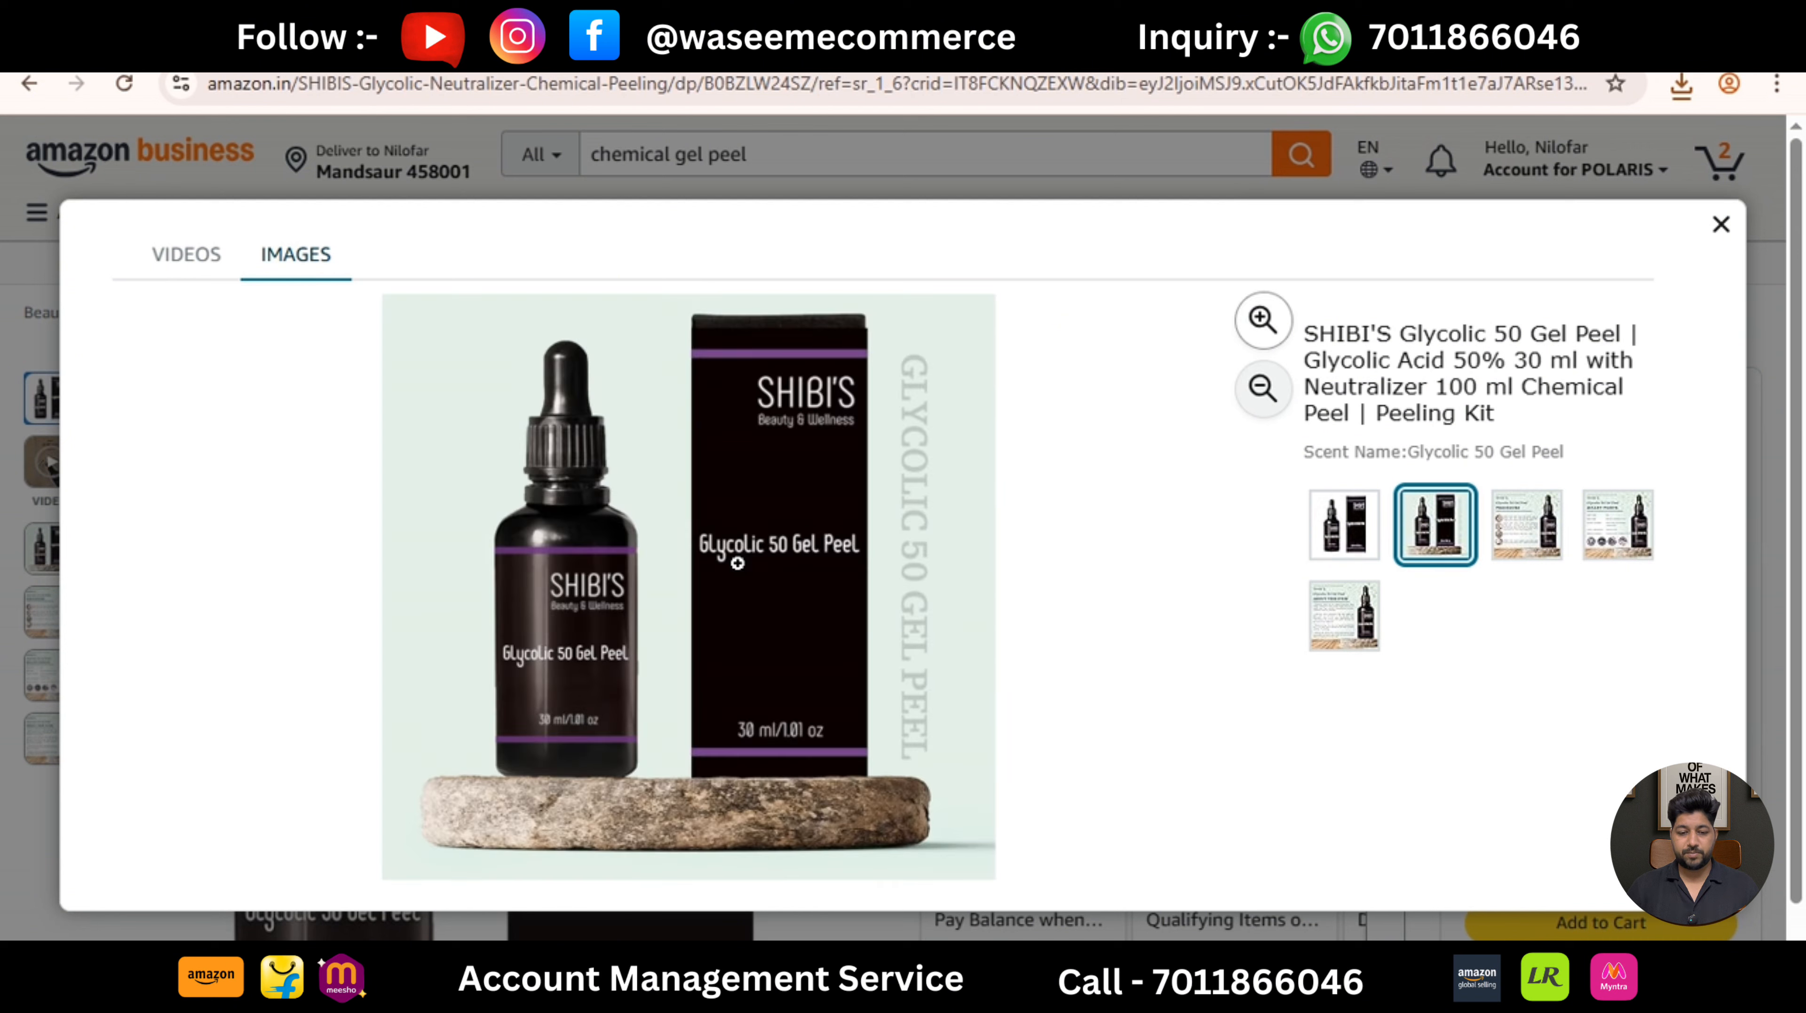
pyautogui.click(653, 505)
pyautogui.rightClick(655, 506)
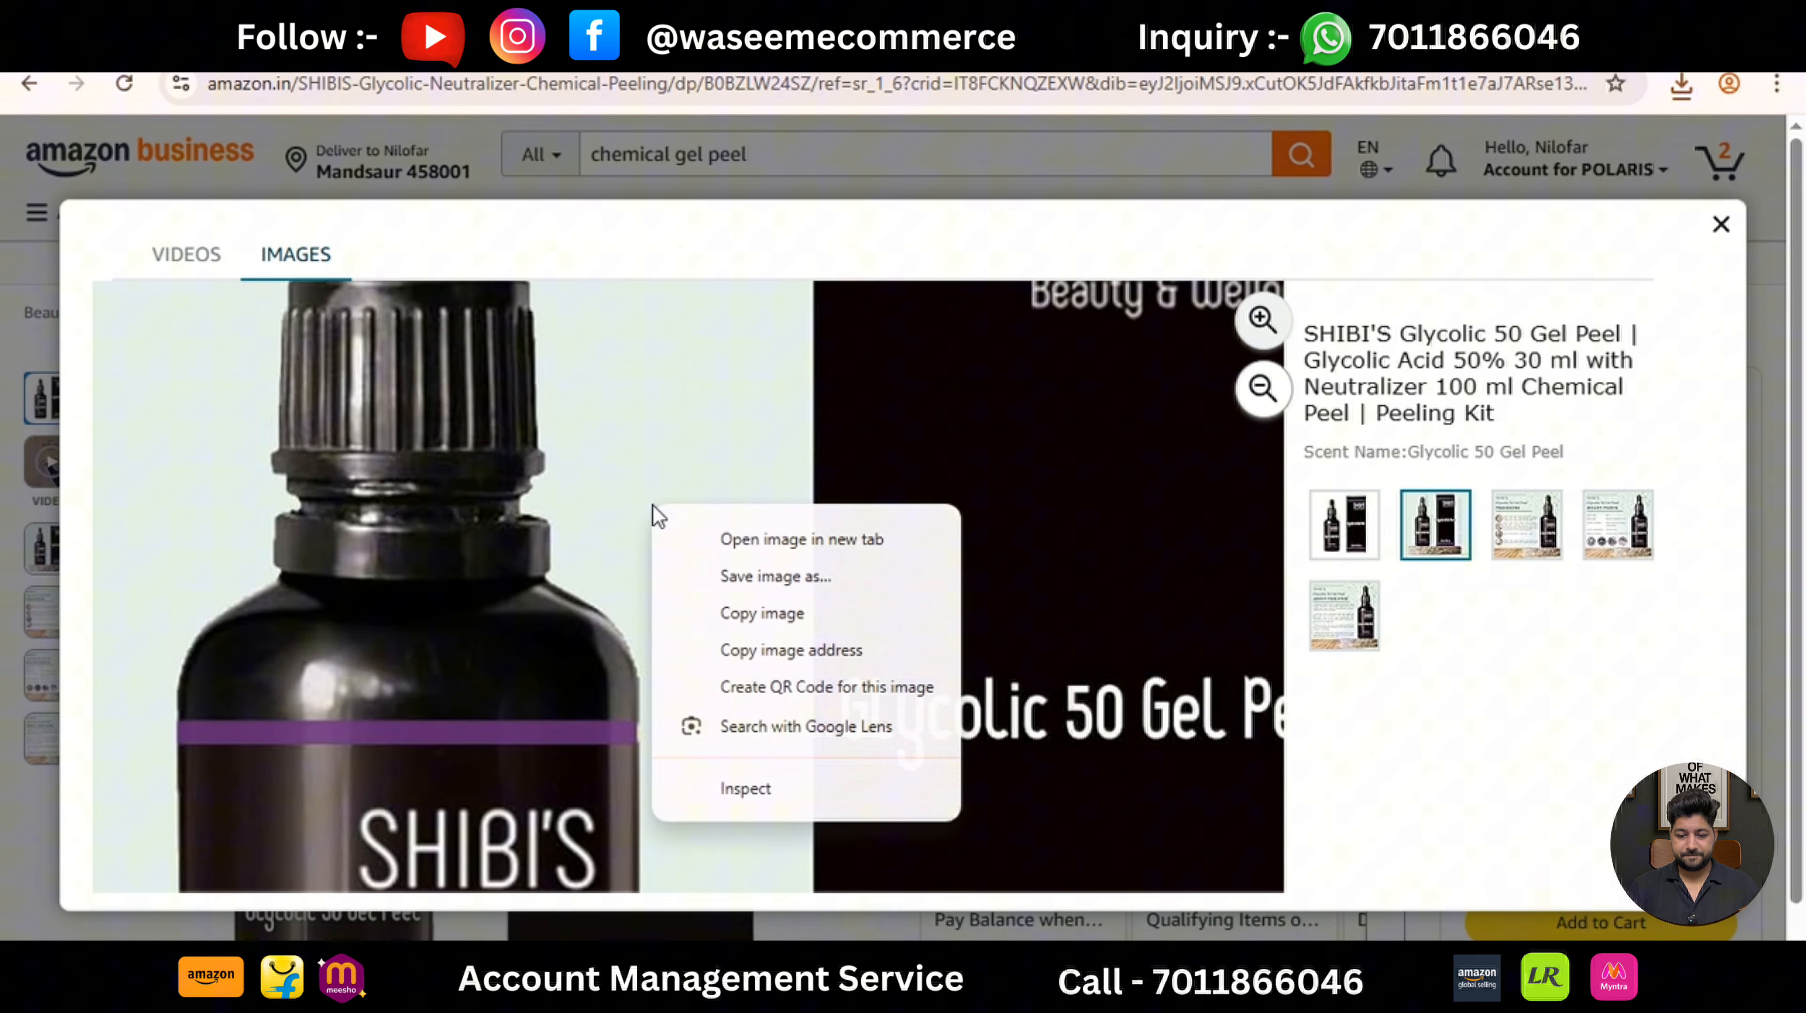
pyautogui.click(730, 577)
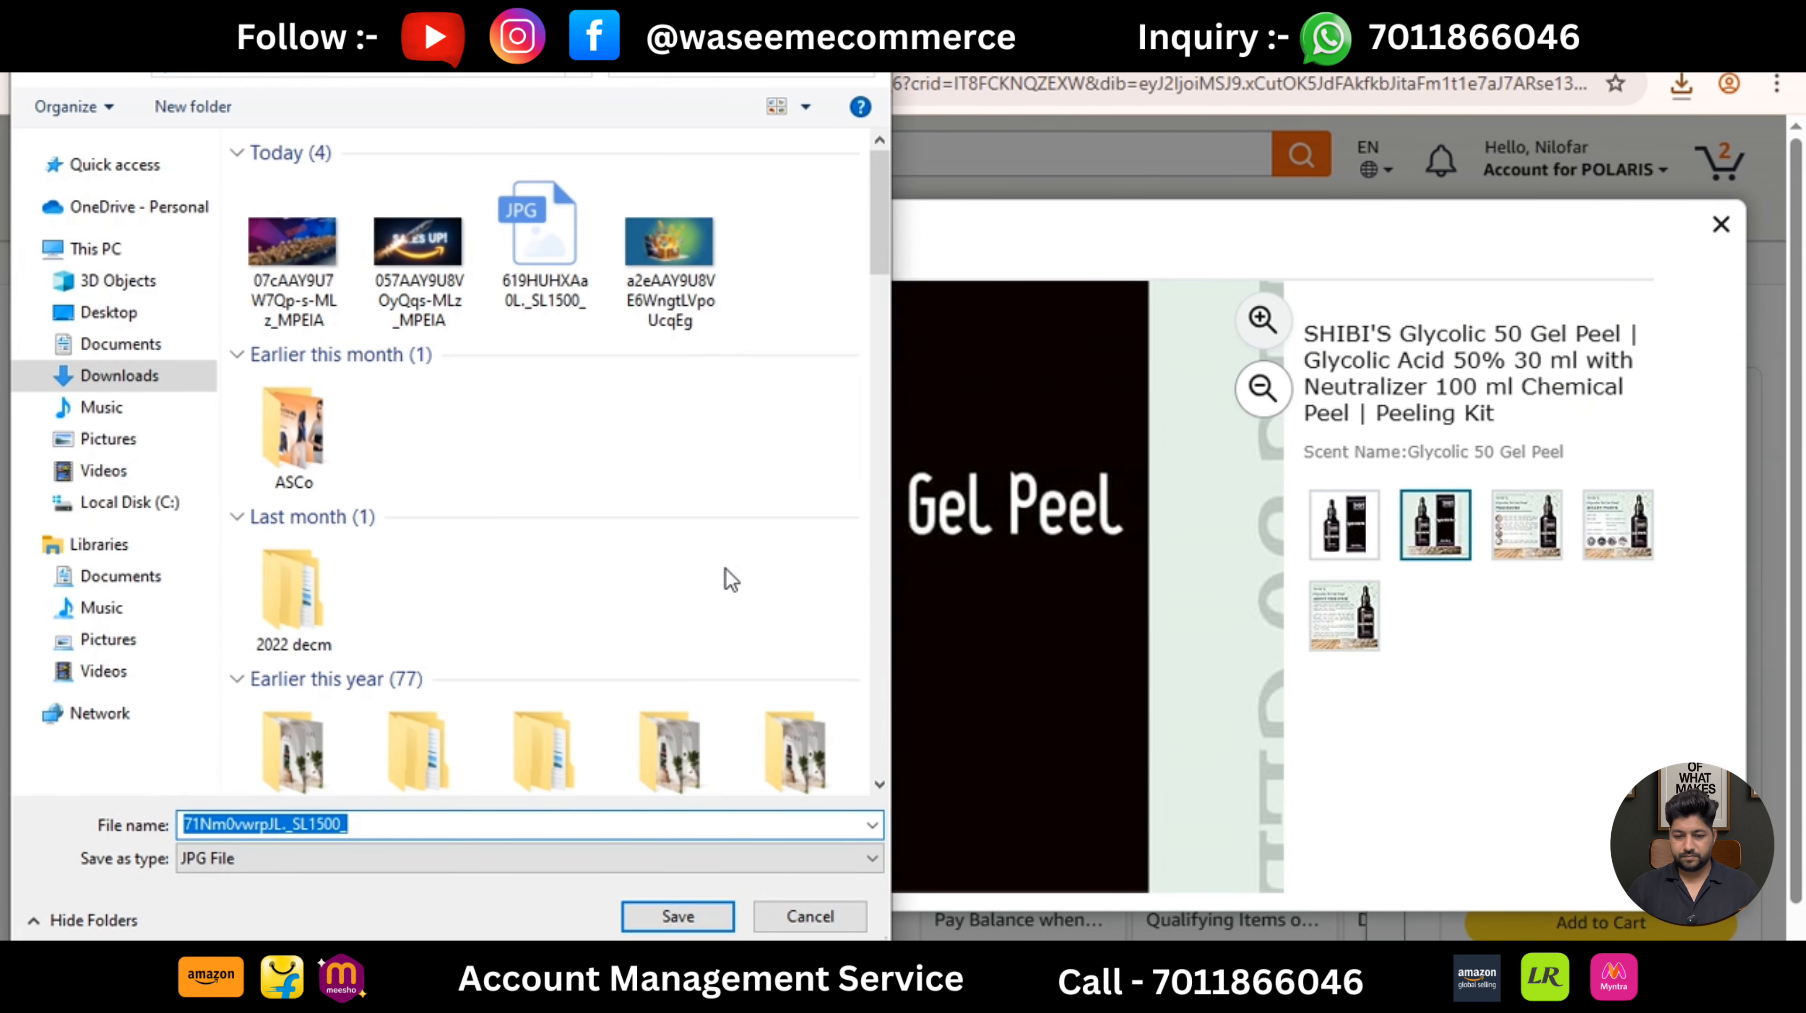
pyautogui.click(674, 915)
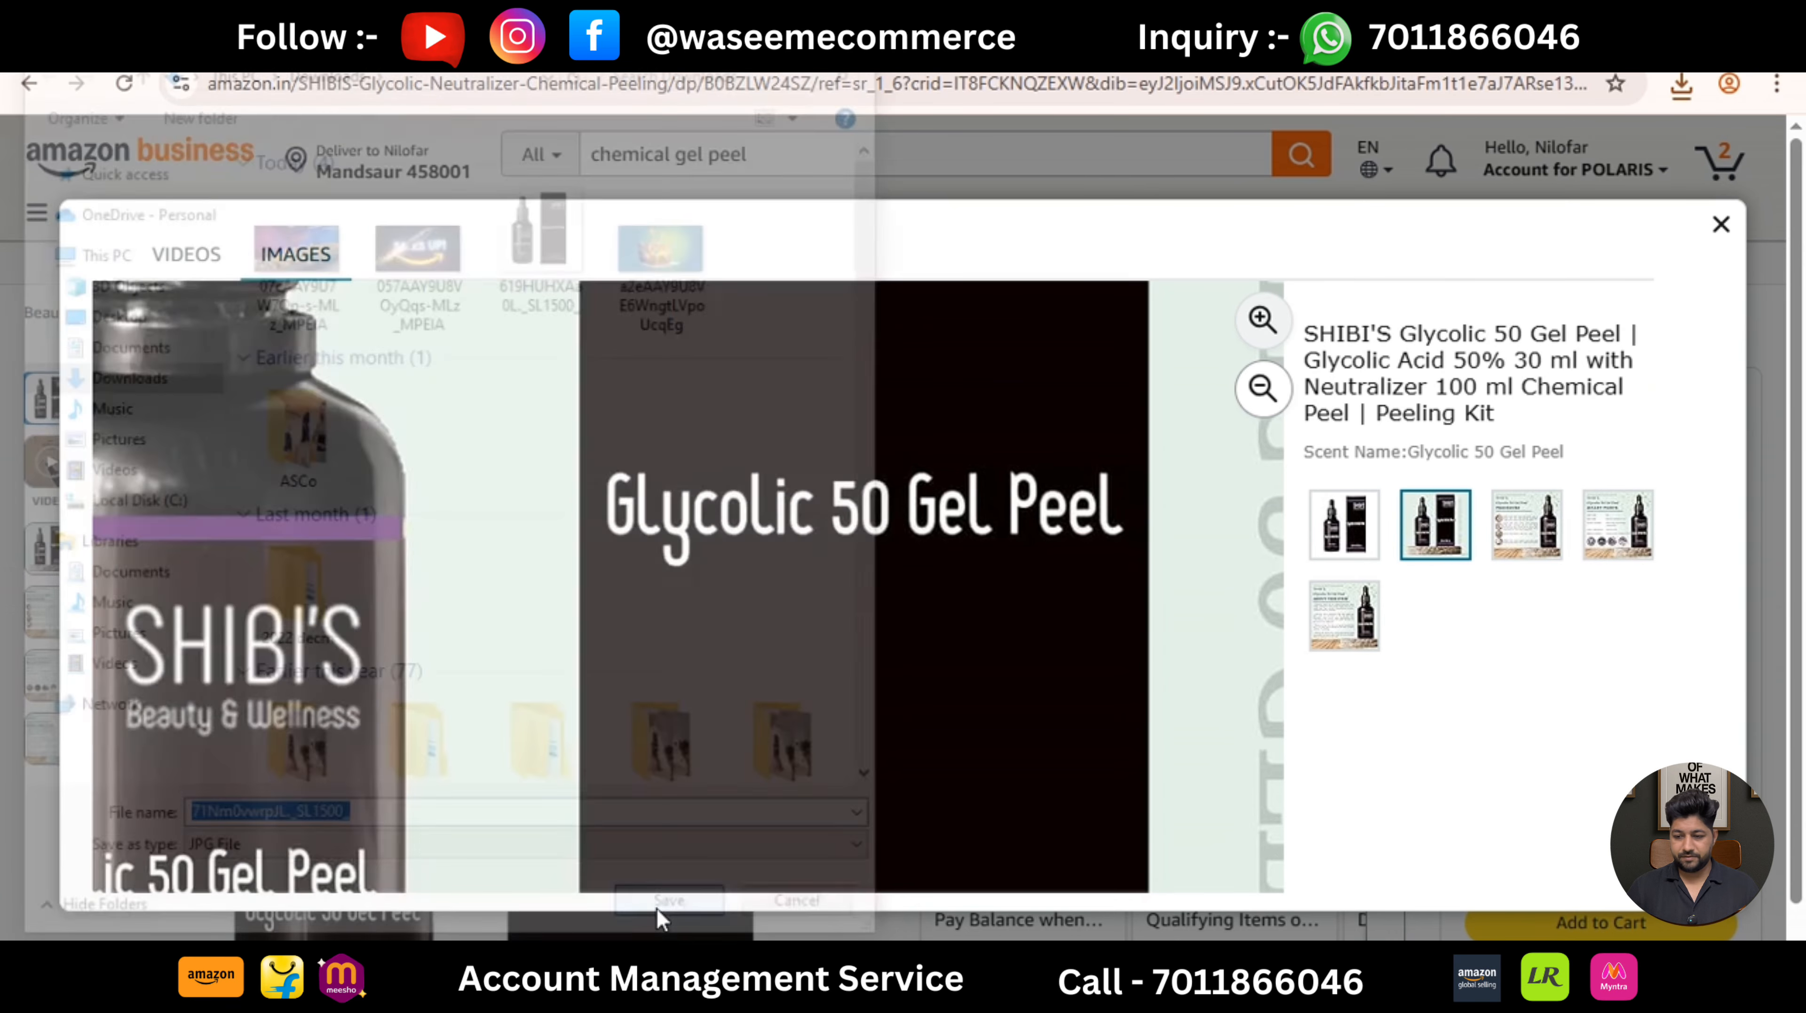
# Save the third gallery image of the Glycolic 50 Gel Peel as a JPG in Downloads.
pyautogui.click(1526, 525)
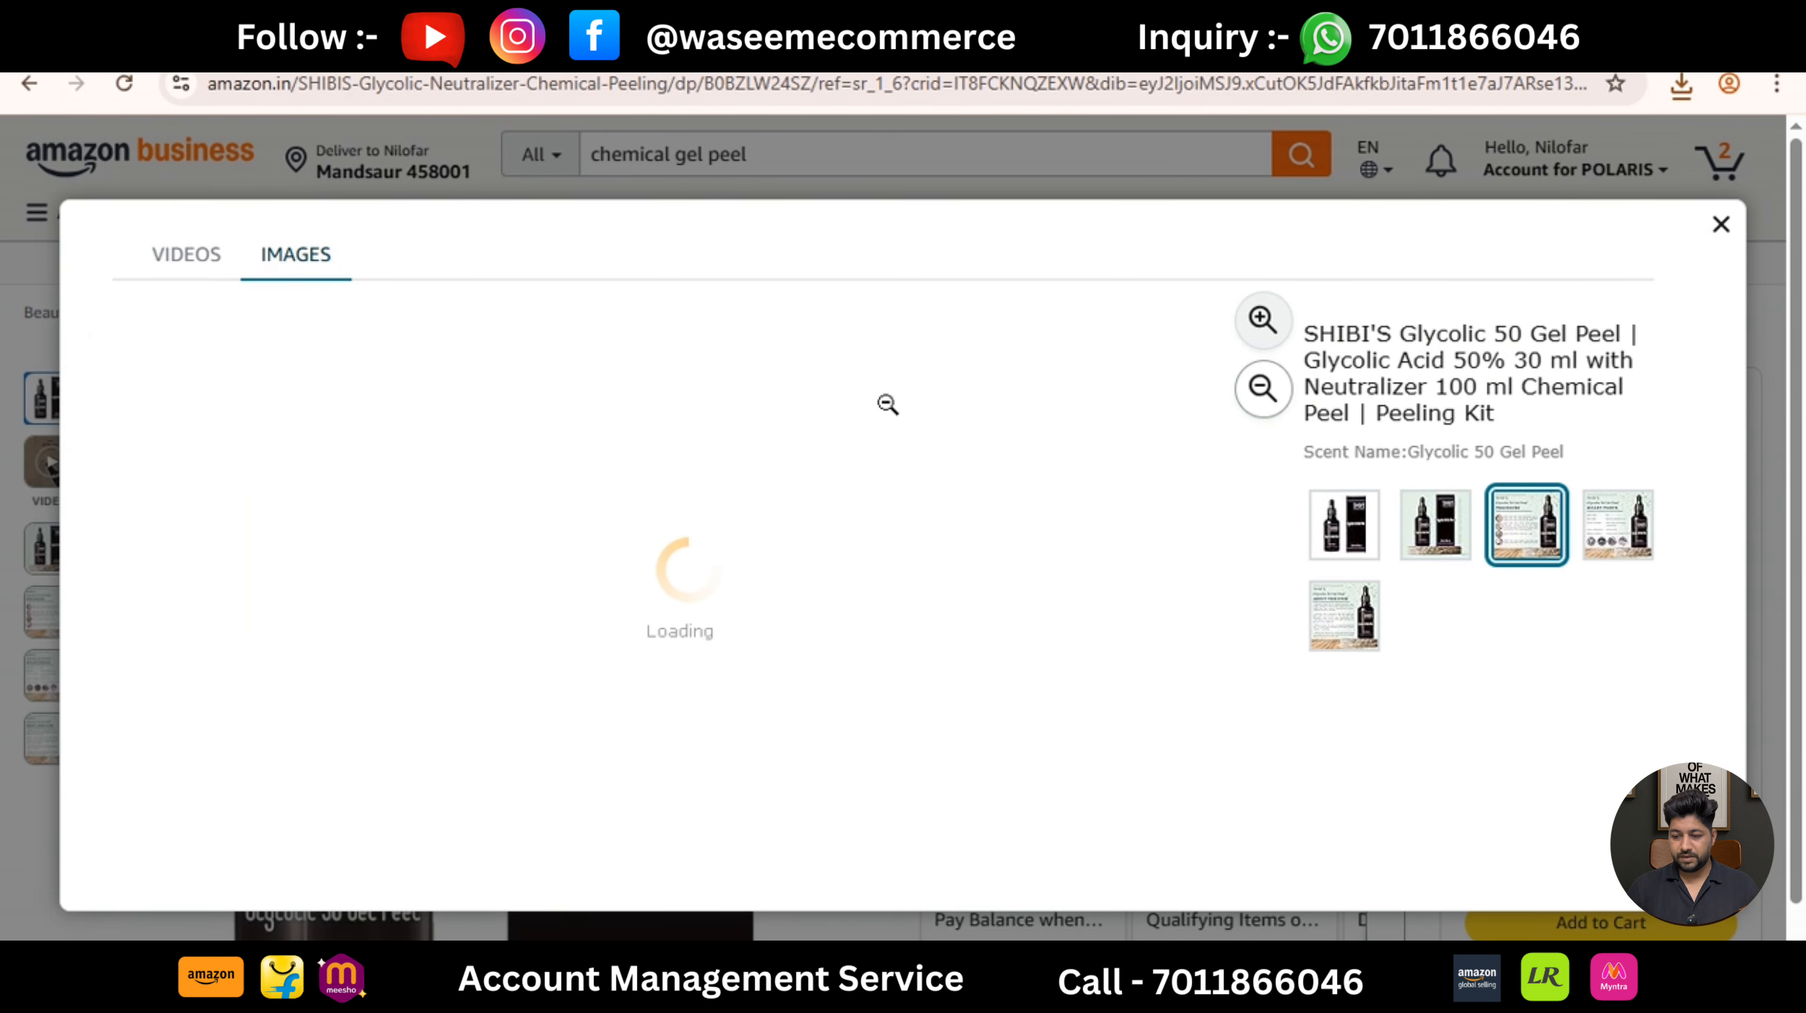
pyautogui.click(637, 503)
pyautogui.rightClick(640, 505)
pyautogui.click(720, 573)
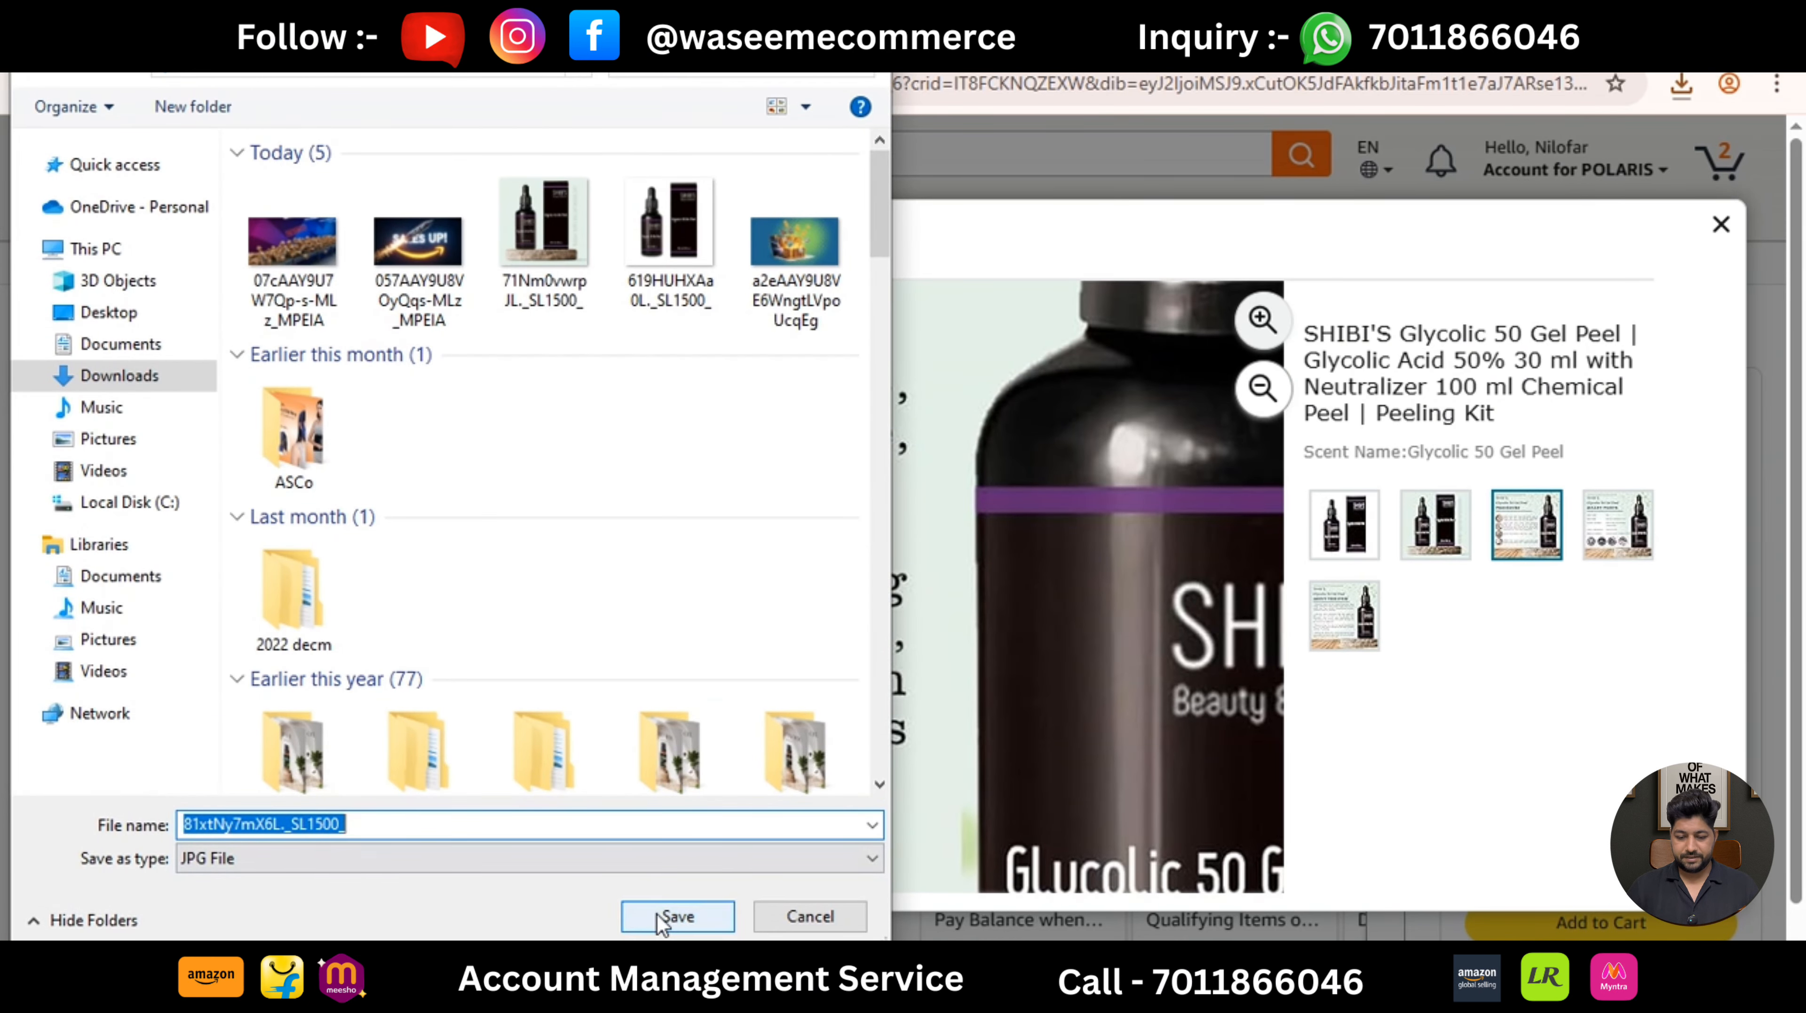
pyautogui.click(656, 913)
# Save the fourth gallery image, headed "Bullet Points", as a JPG in Downloads.
pyautogui.click(1617, 525)
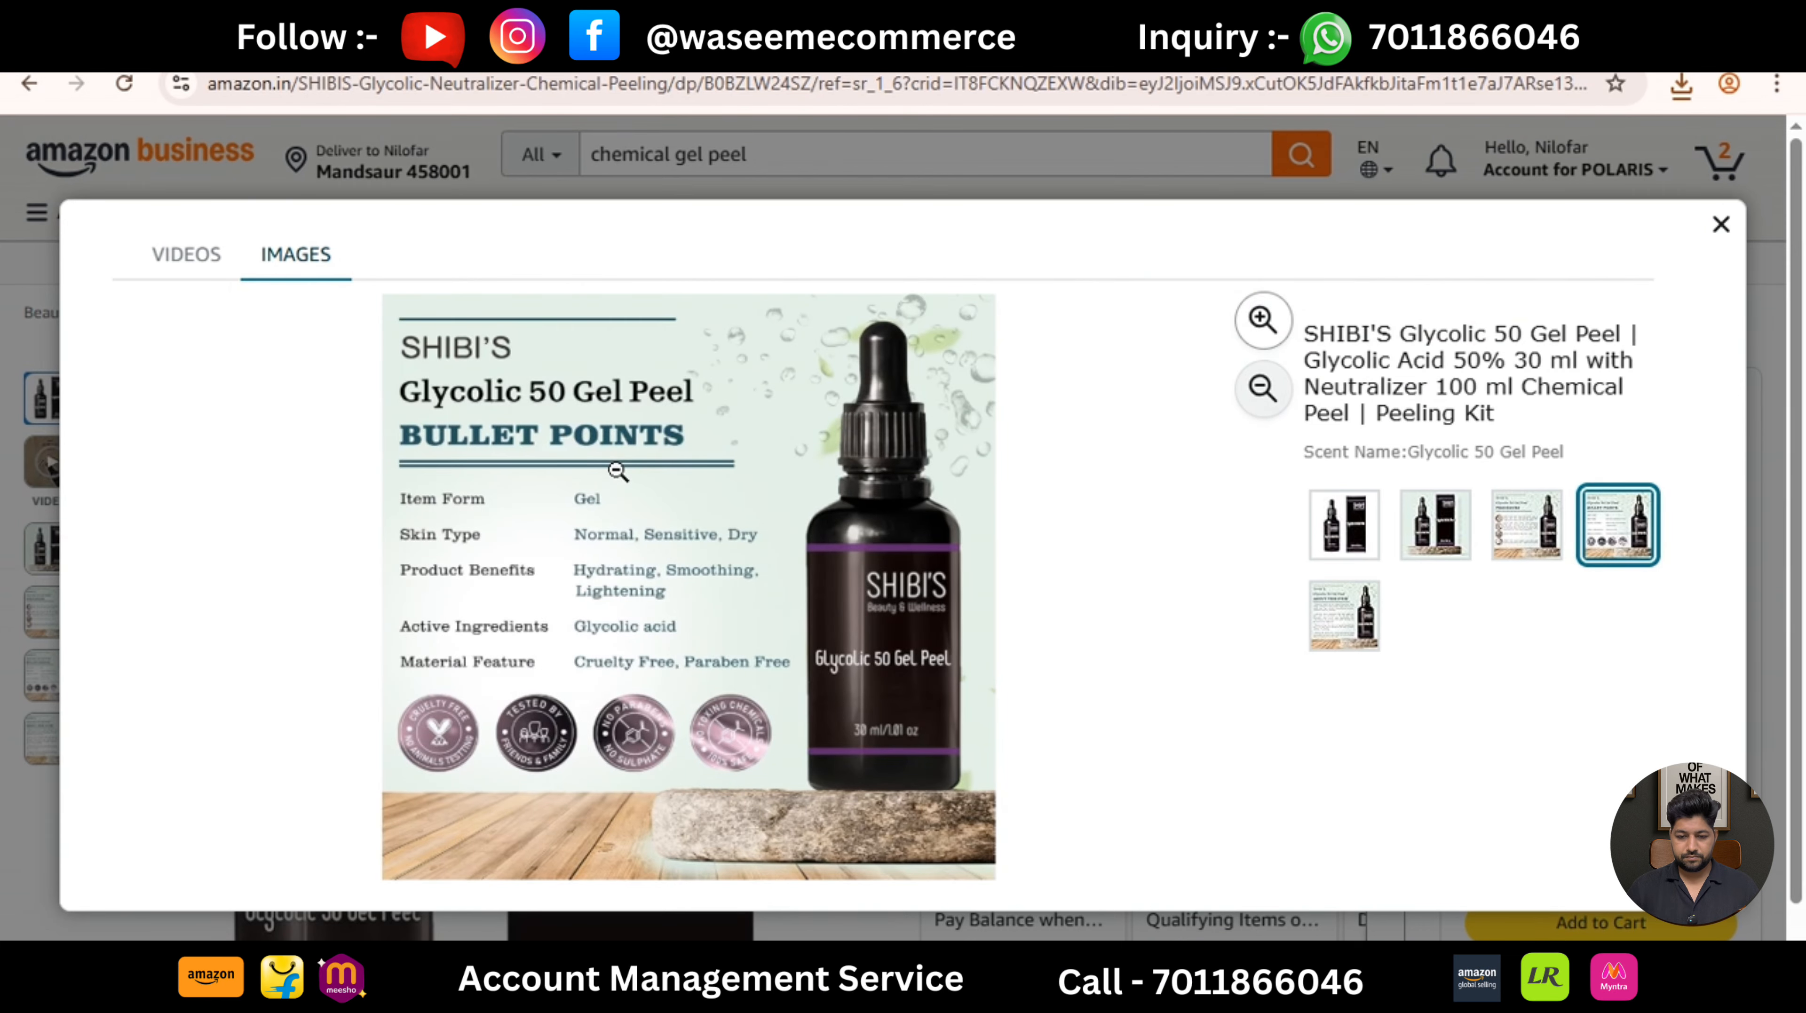
pyautogui.rightClick(616, 470)
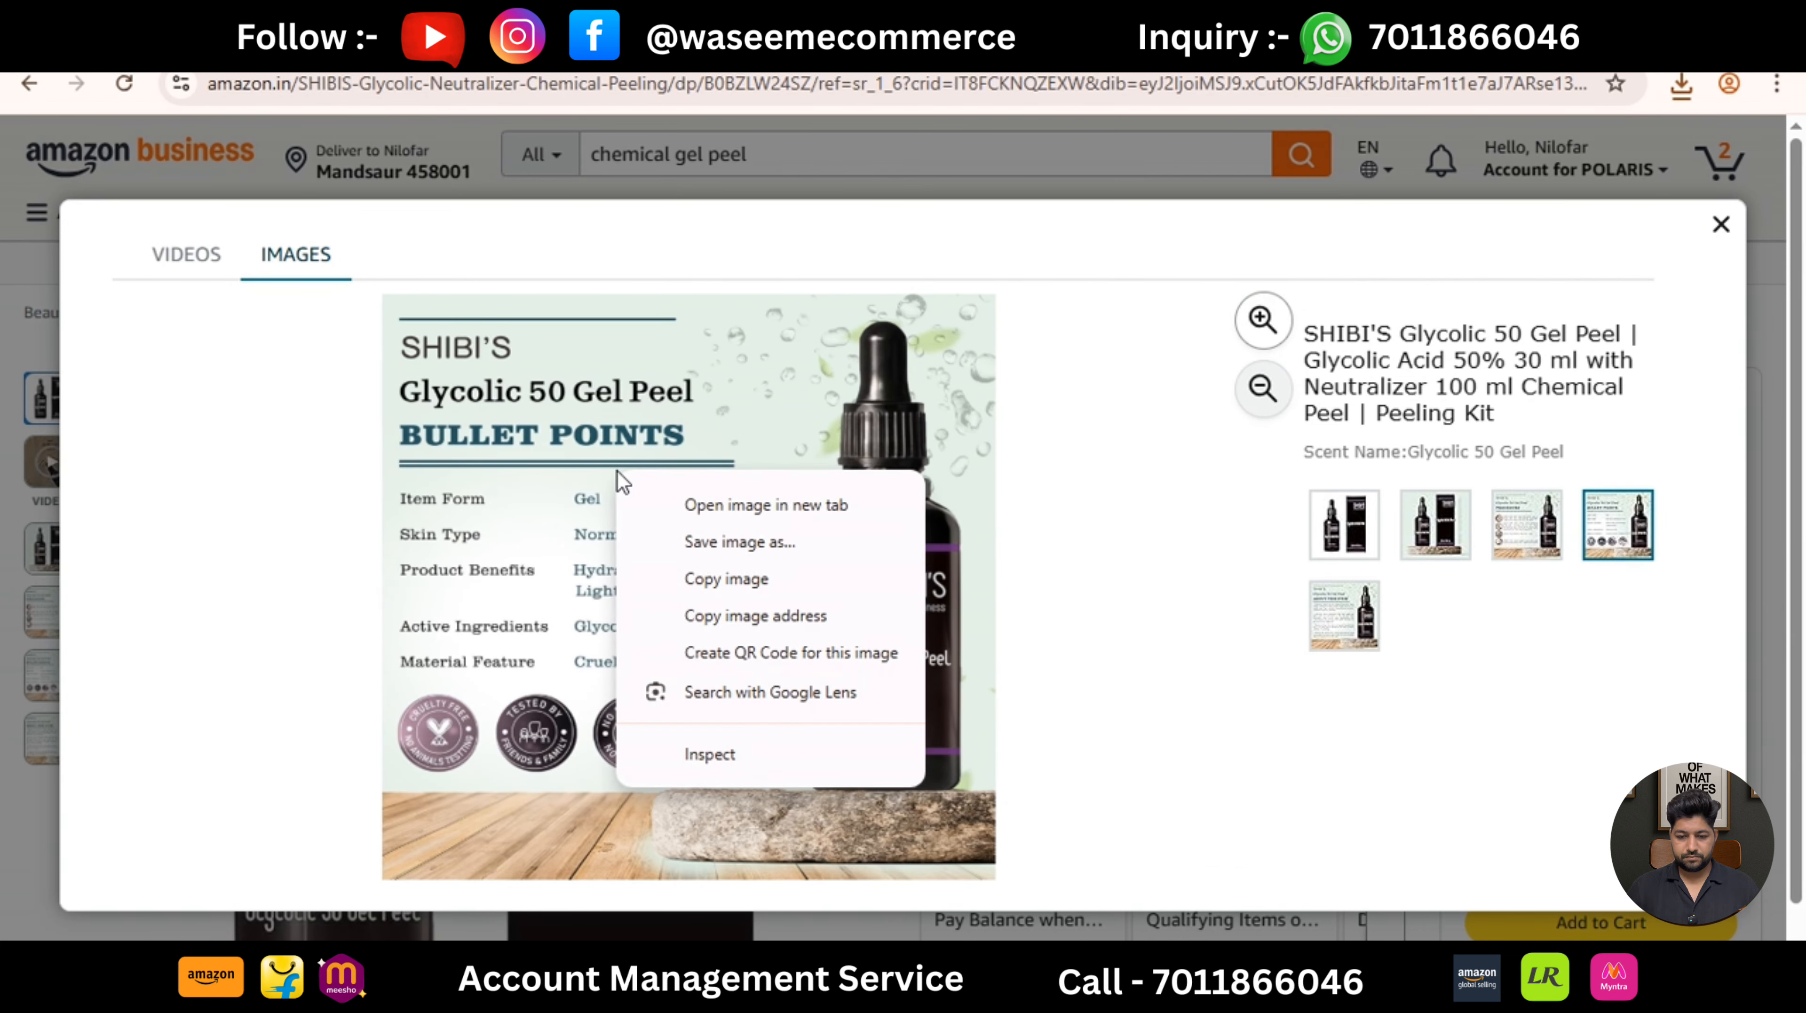
pyautogui.click(677, 531)
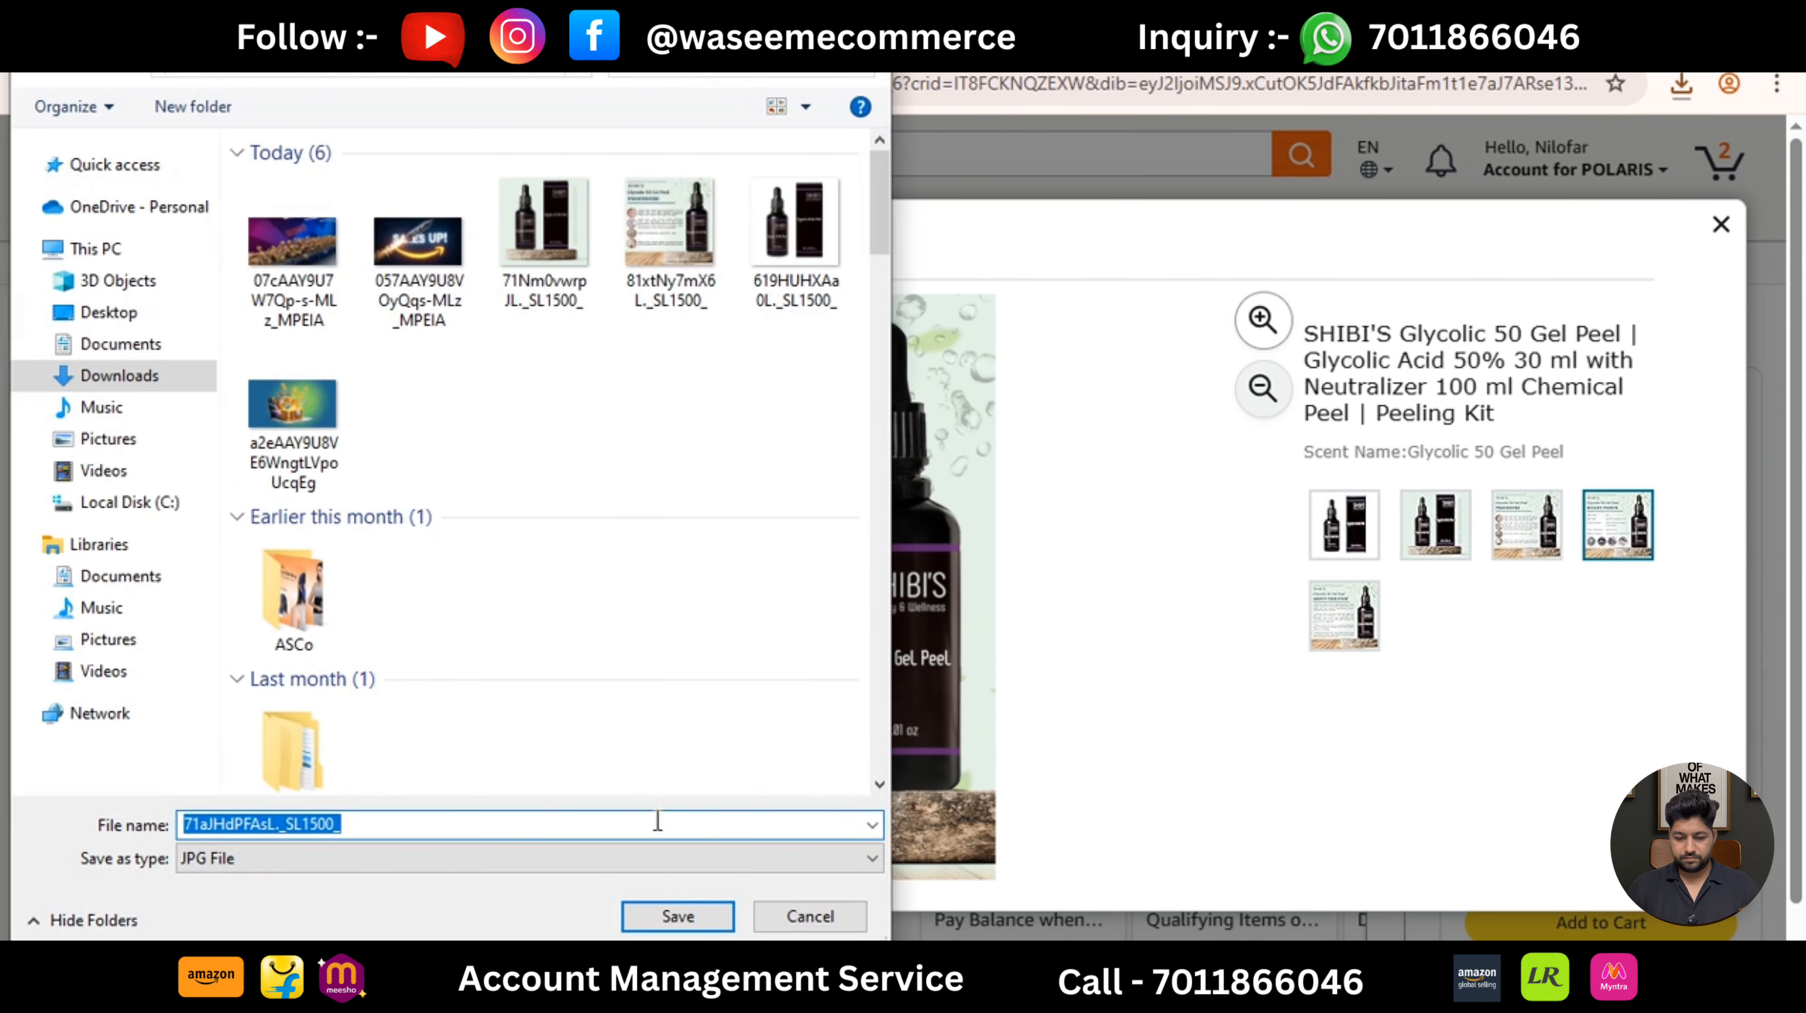
pyautogui.click(661, 918)
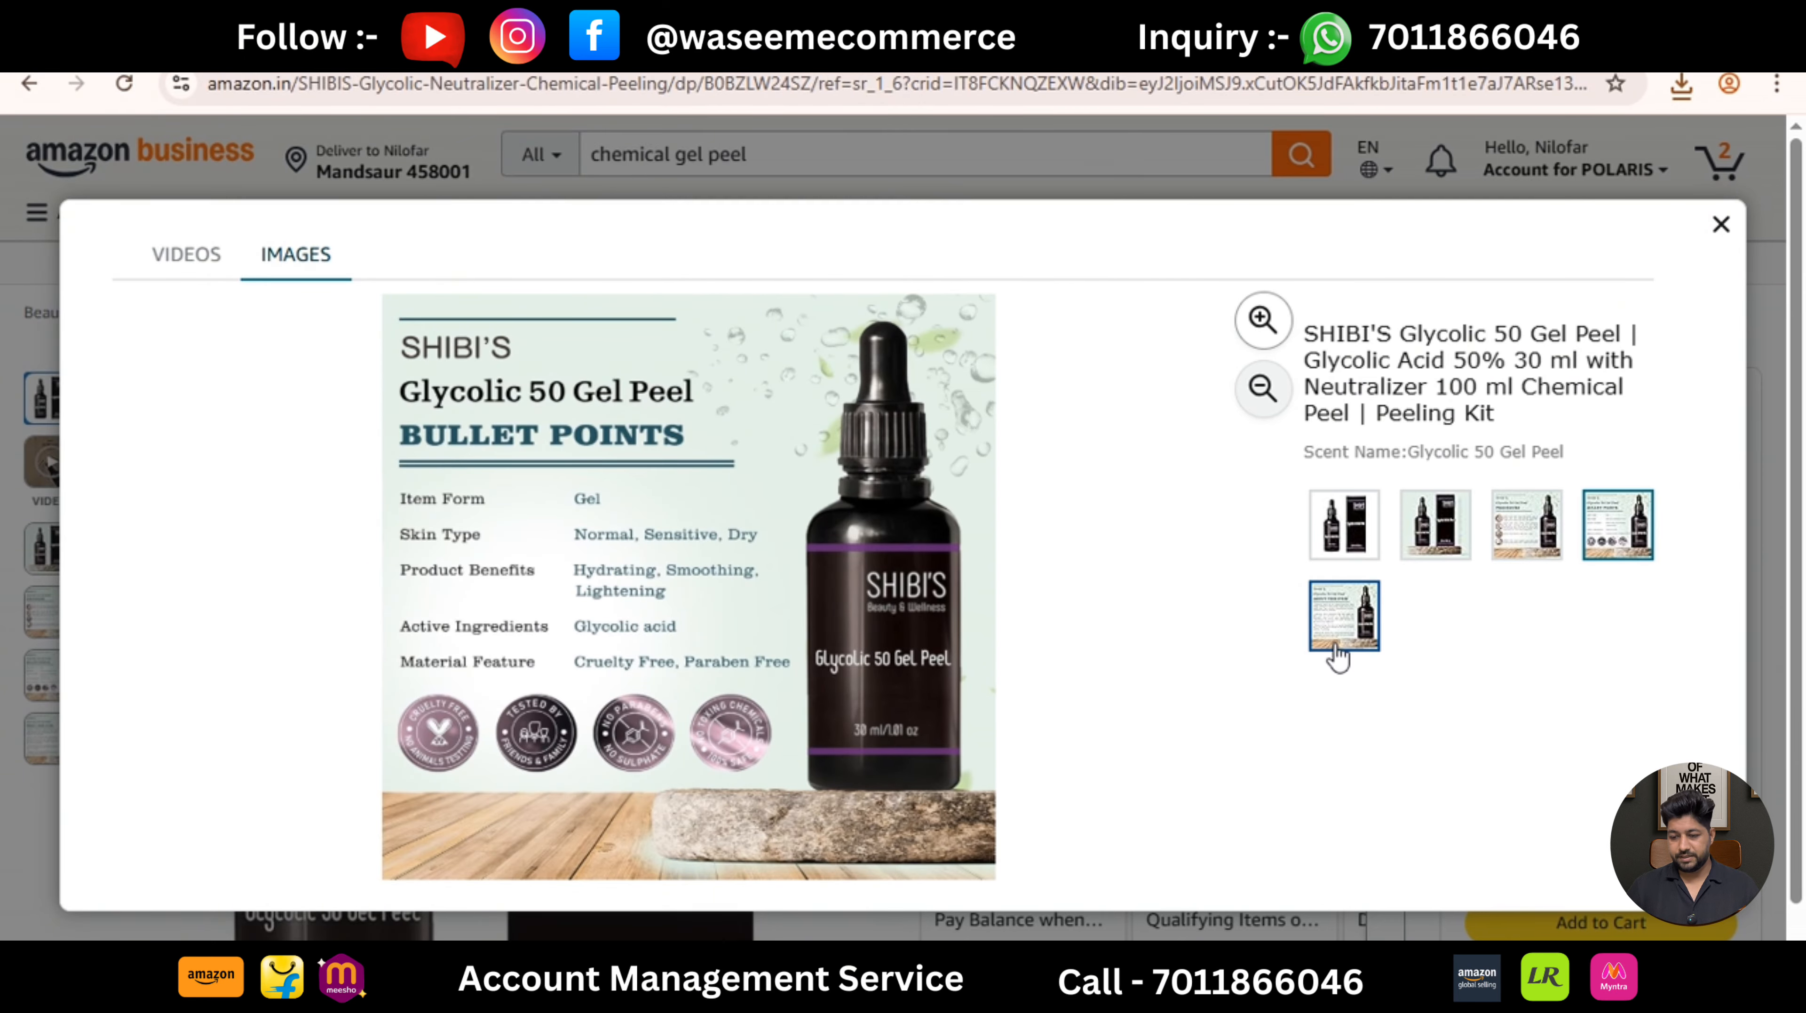
# Save the fifth gallery image, headed "About This Item", as a JPG in Downloads and close the image viewer.
pyautogui.click(1339, 655)
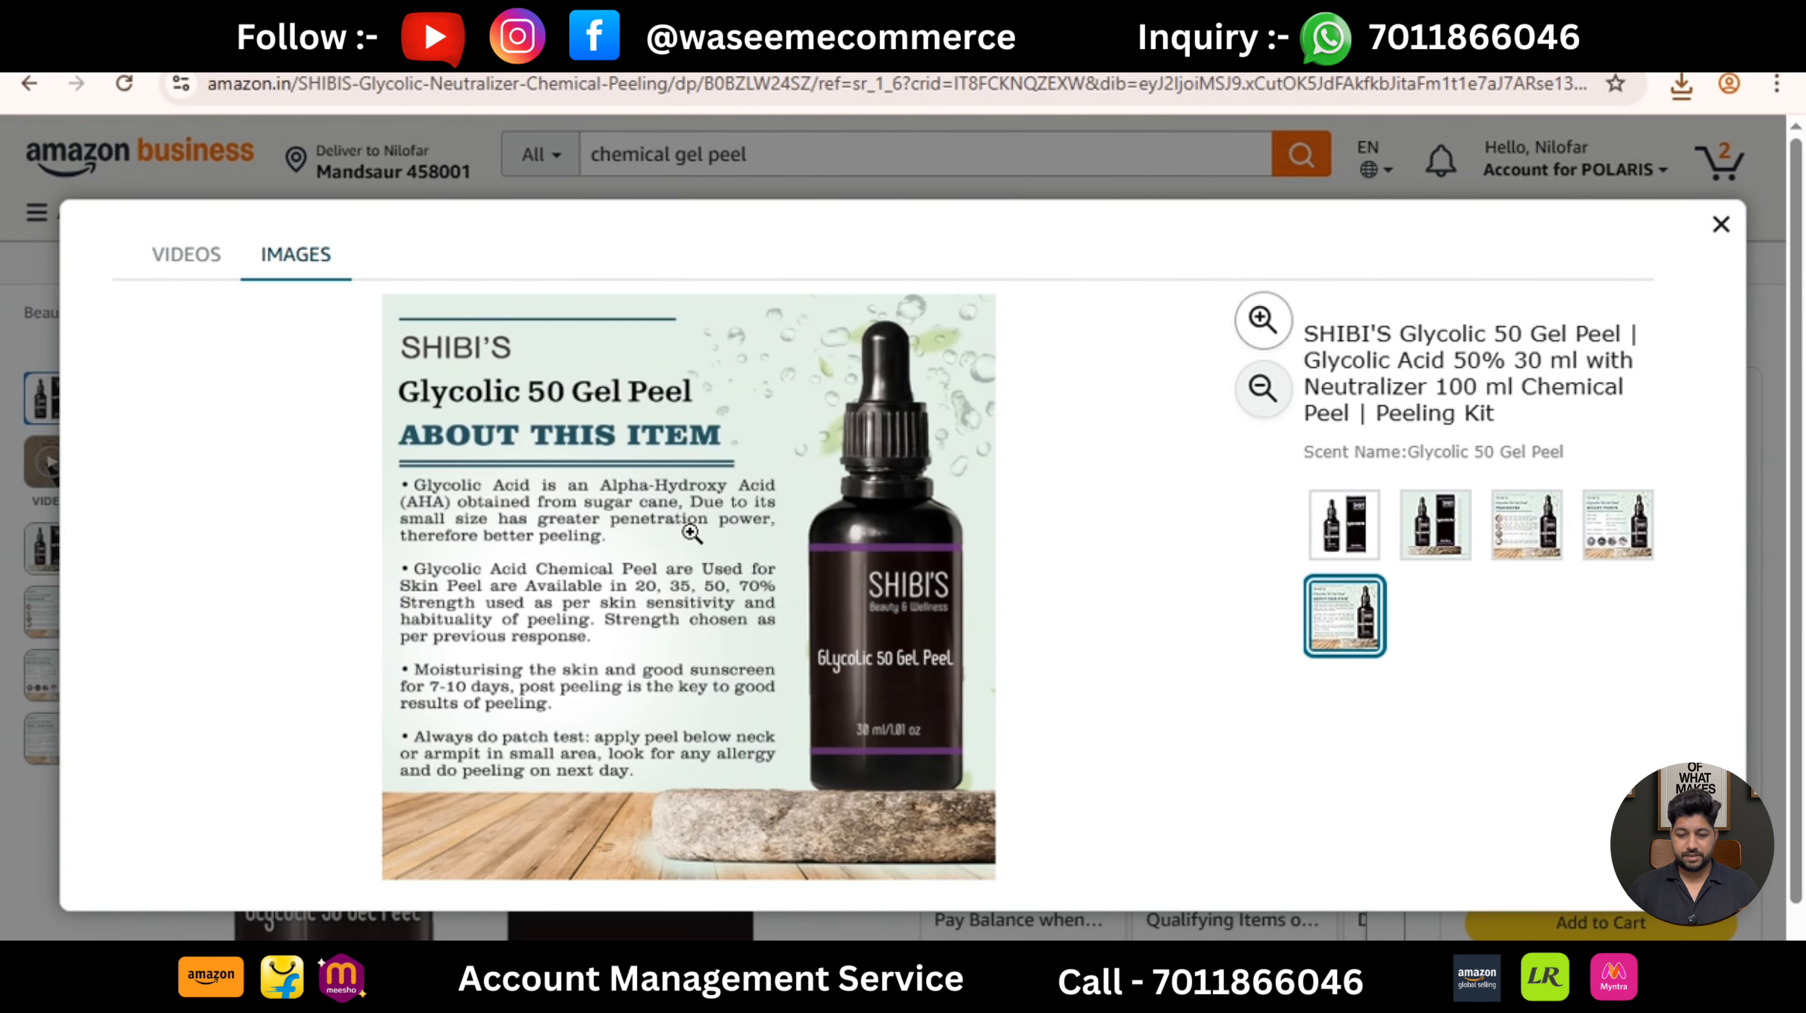
pyautogui.click(692, 532)
pyautogui.rightClick(692, 539)
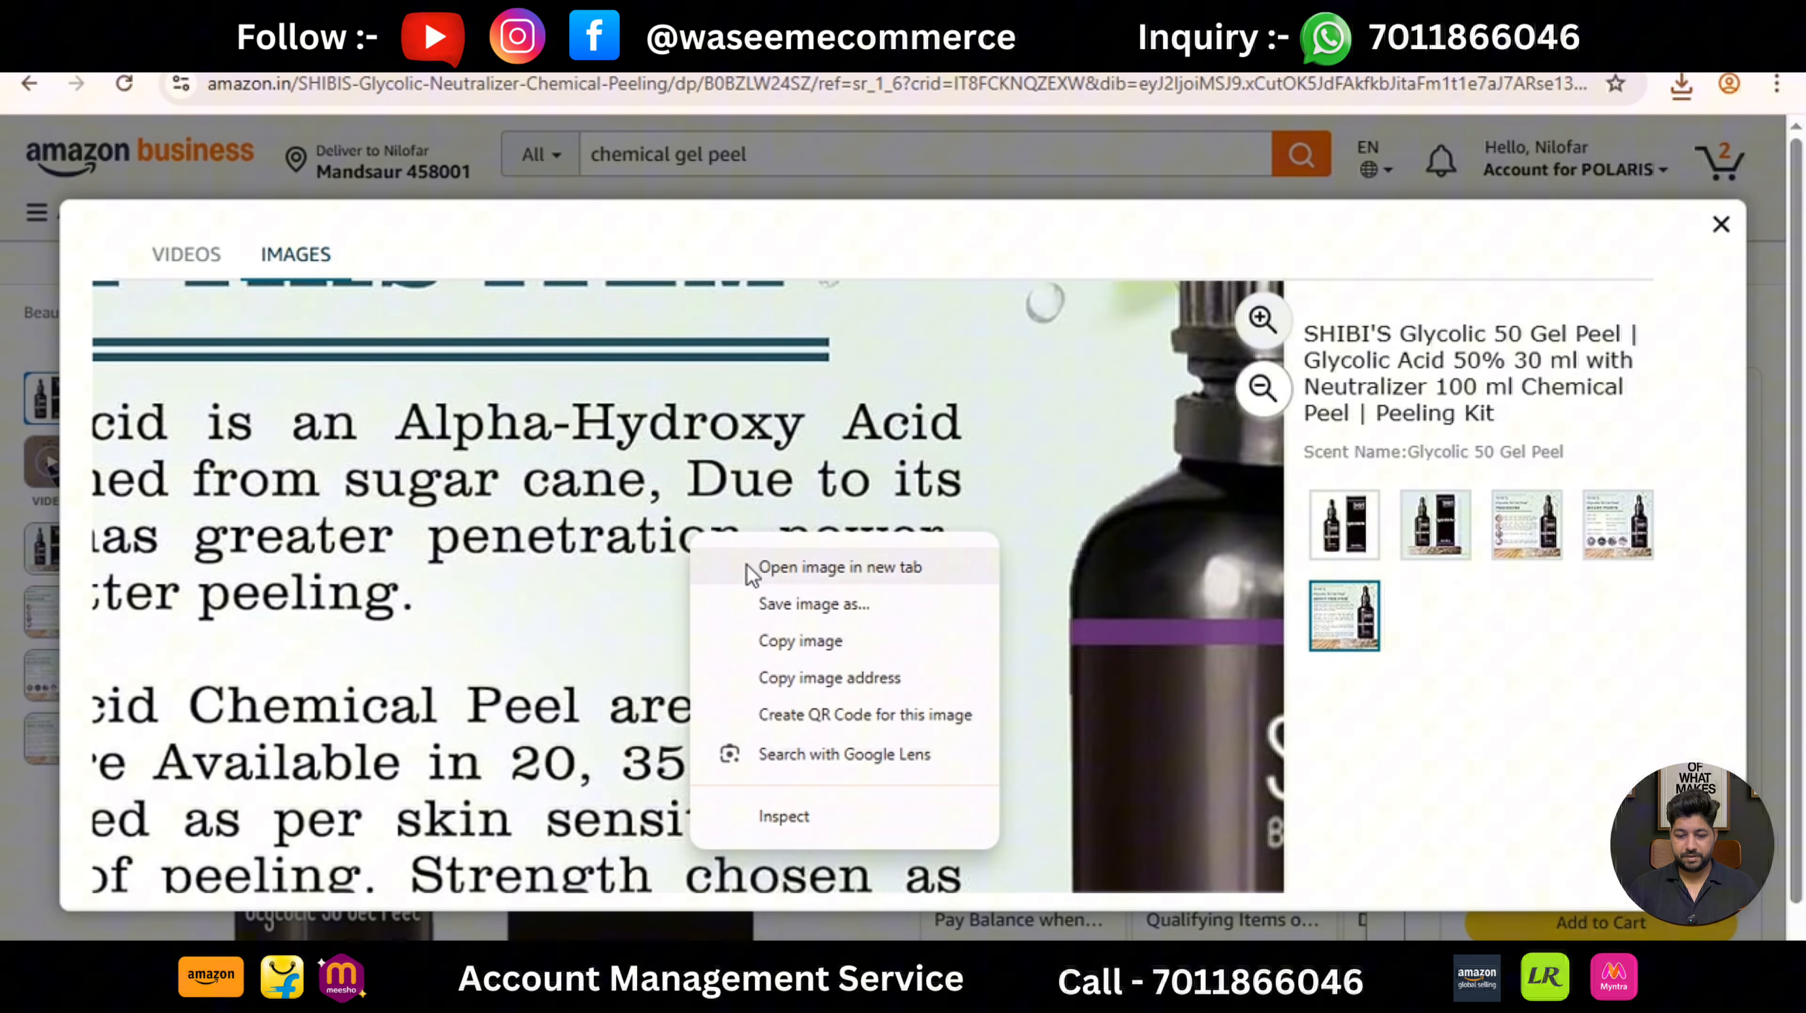
pyautogui.click(752, 599)
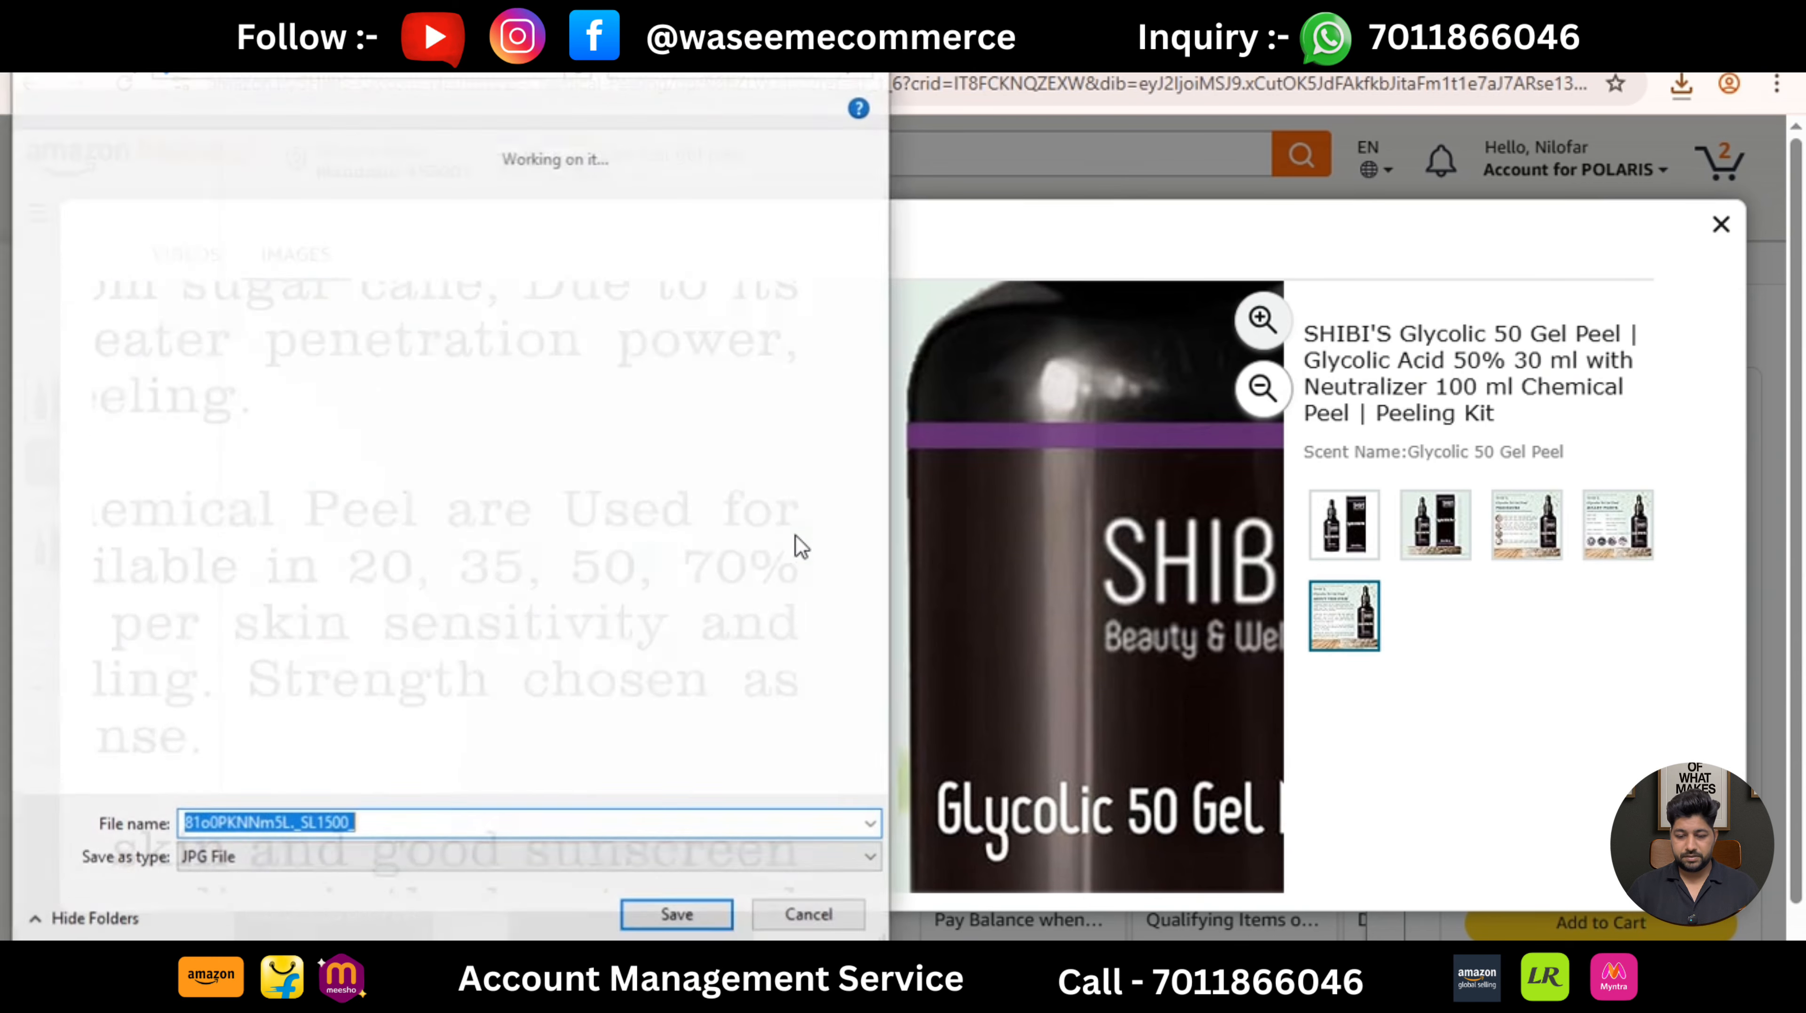
pyautogui.click(677, 917)
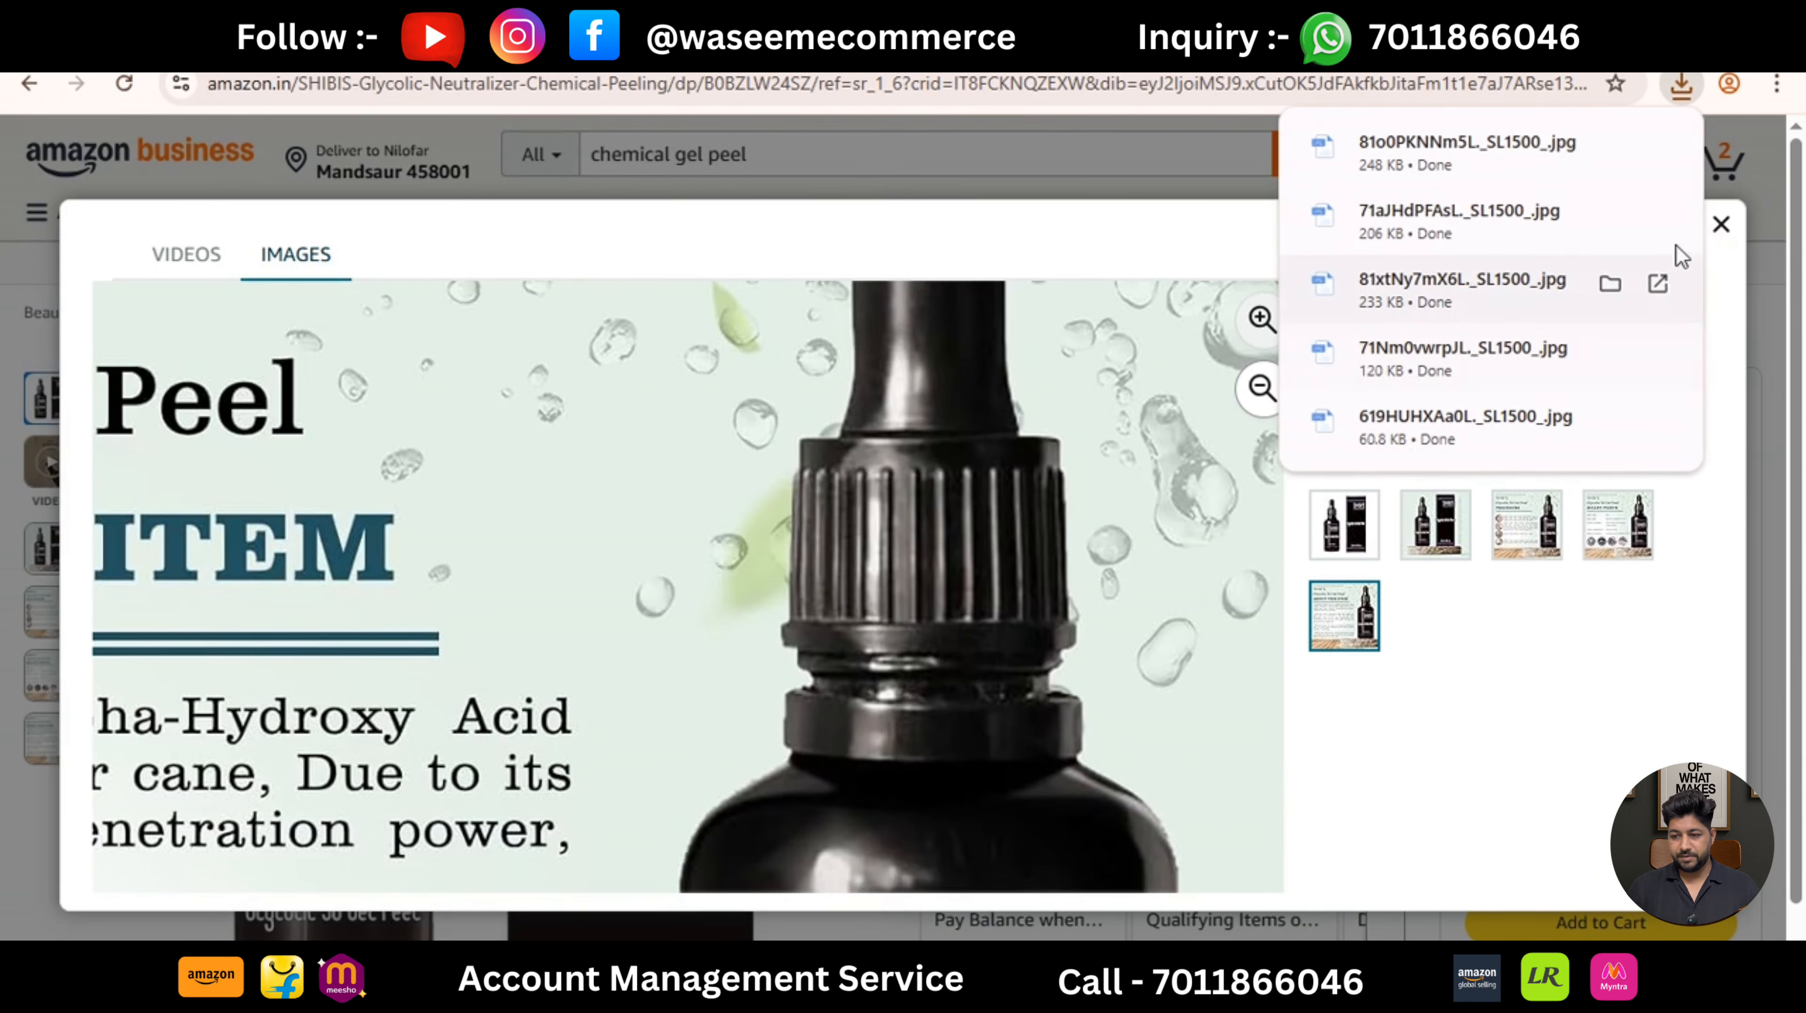
pyautogui.click(1721, 224)
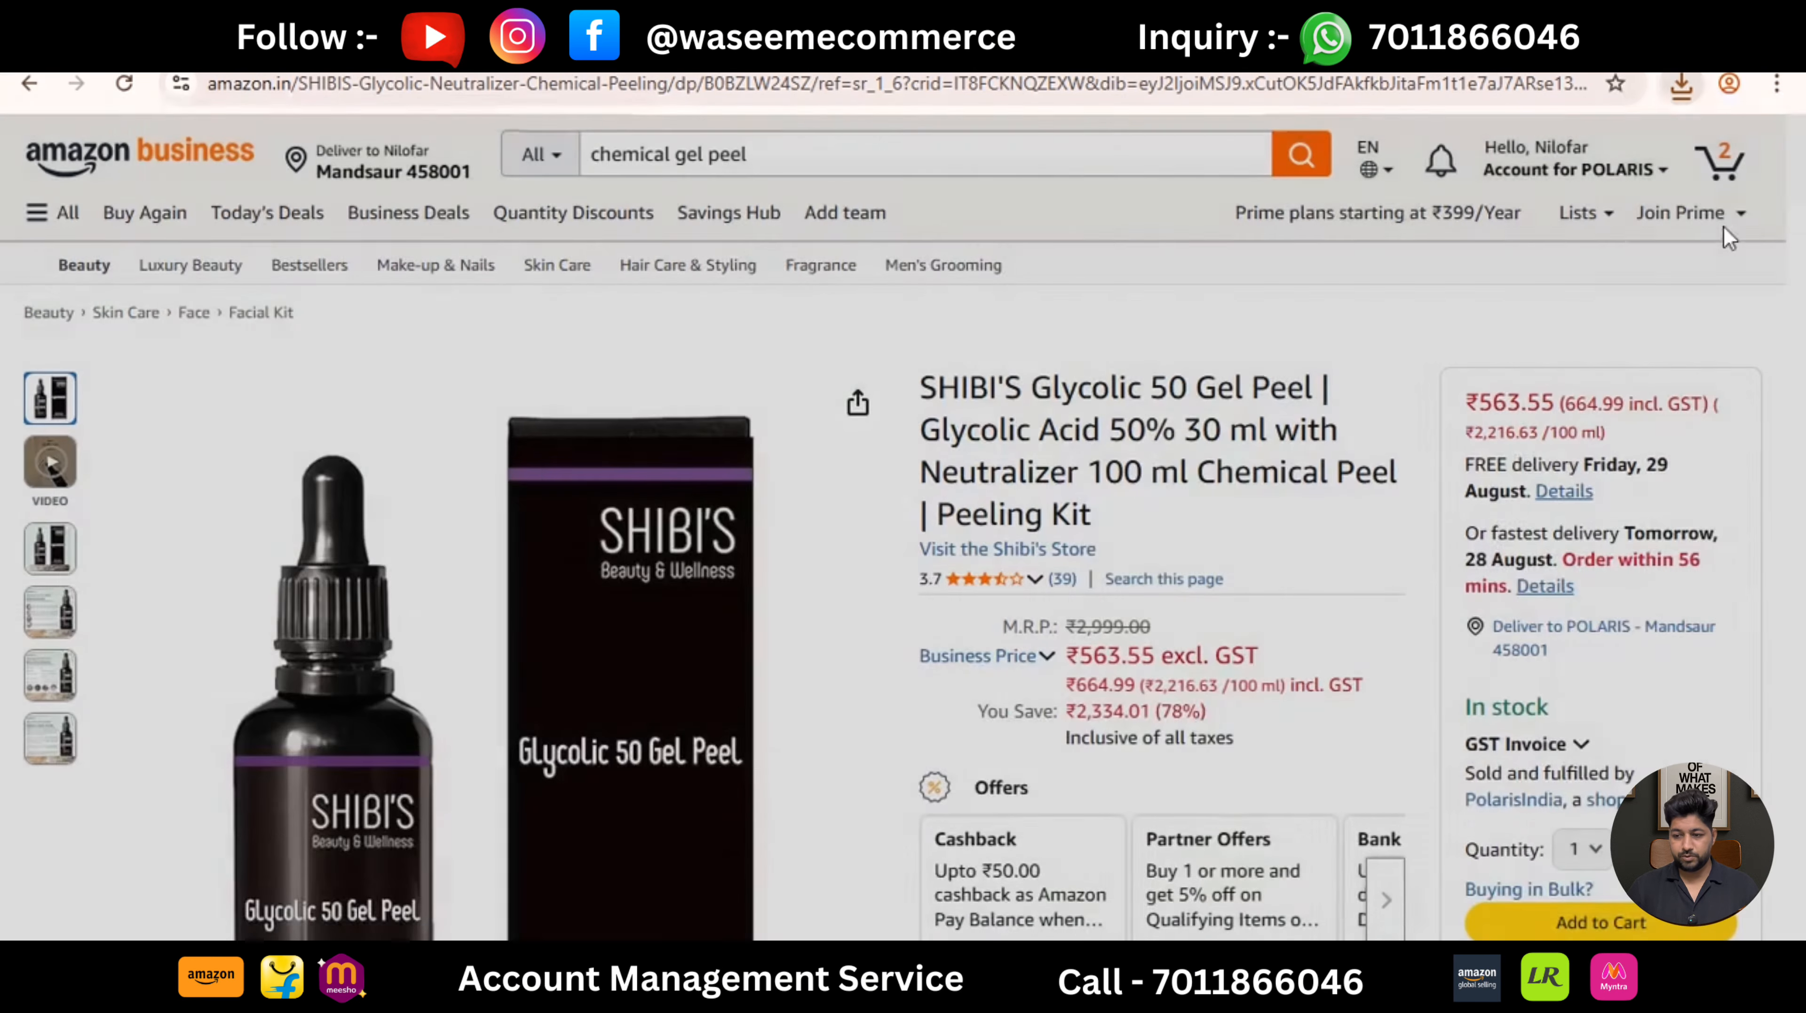
# Switch back to Amazon Seller Central and open the catalogue's Add Products page.
pyautogui.scroll(-3, 1721, 224)
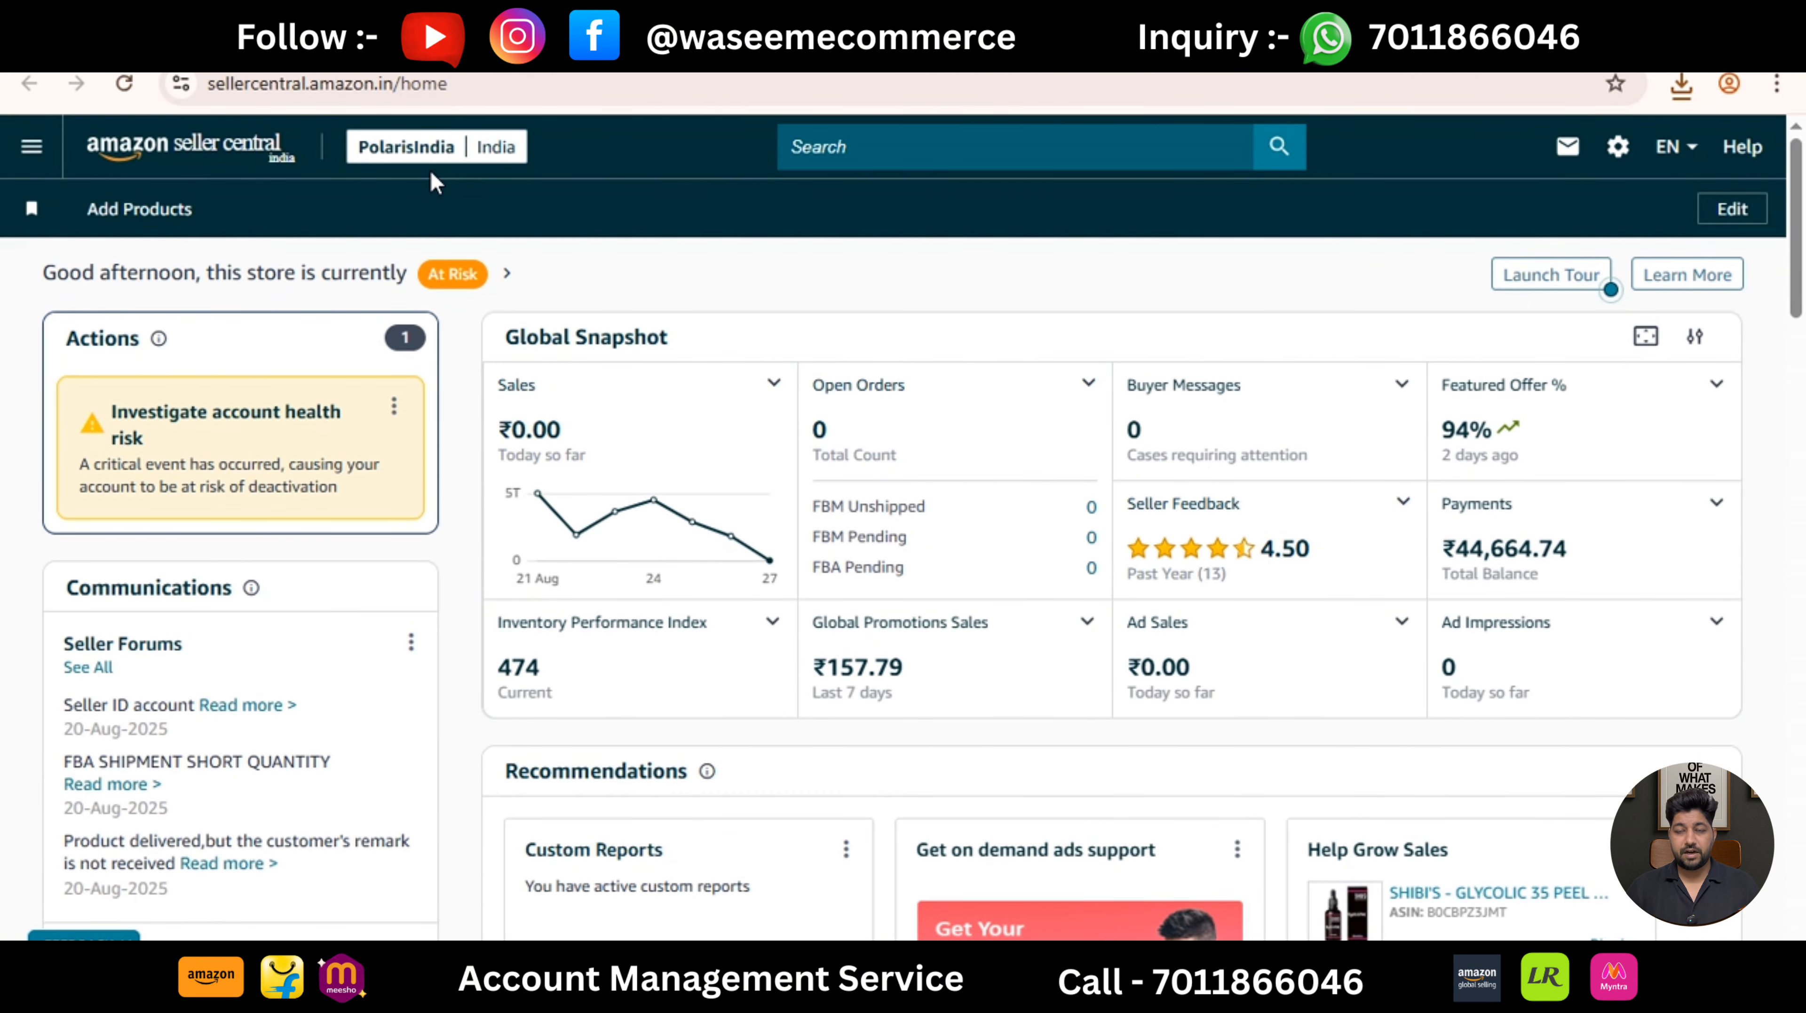
pyautogui.click(31, 169)
pyautogui.moveTo(71, 228)
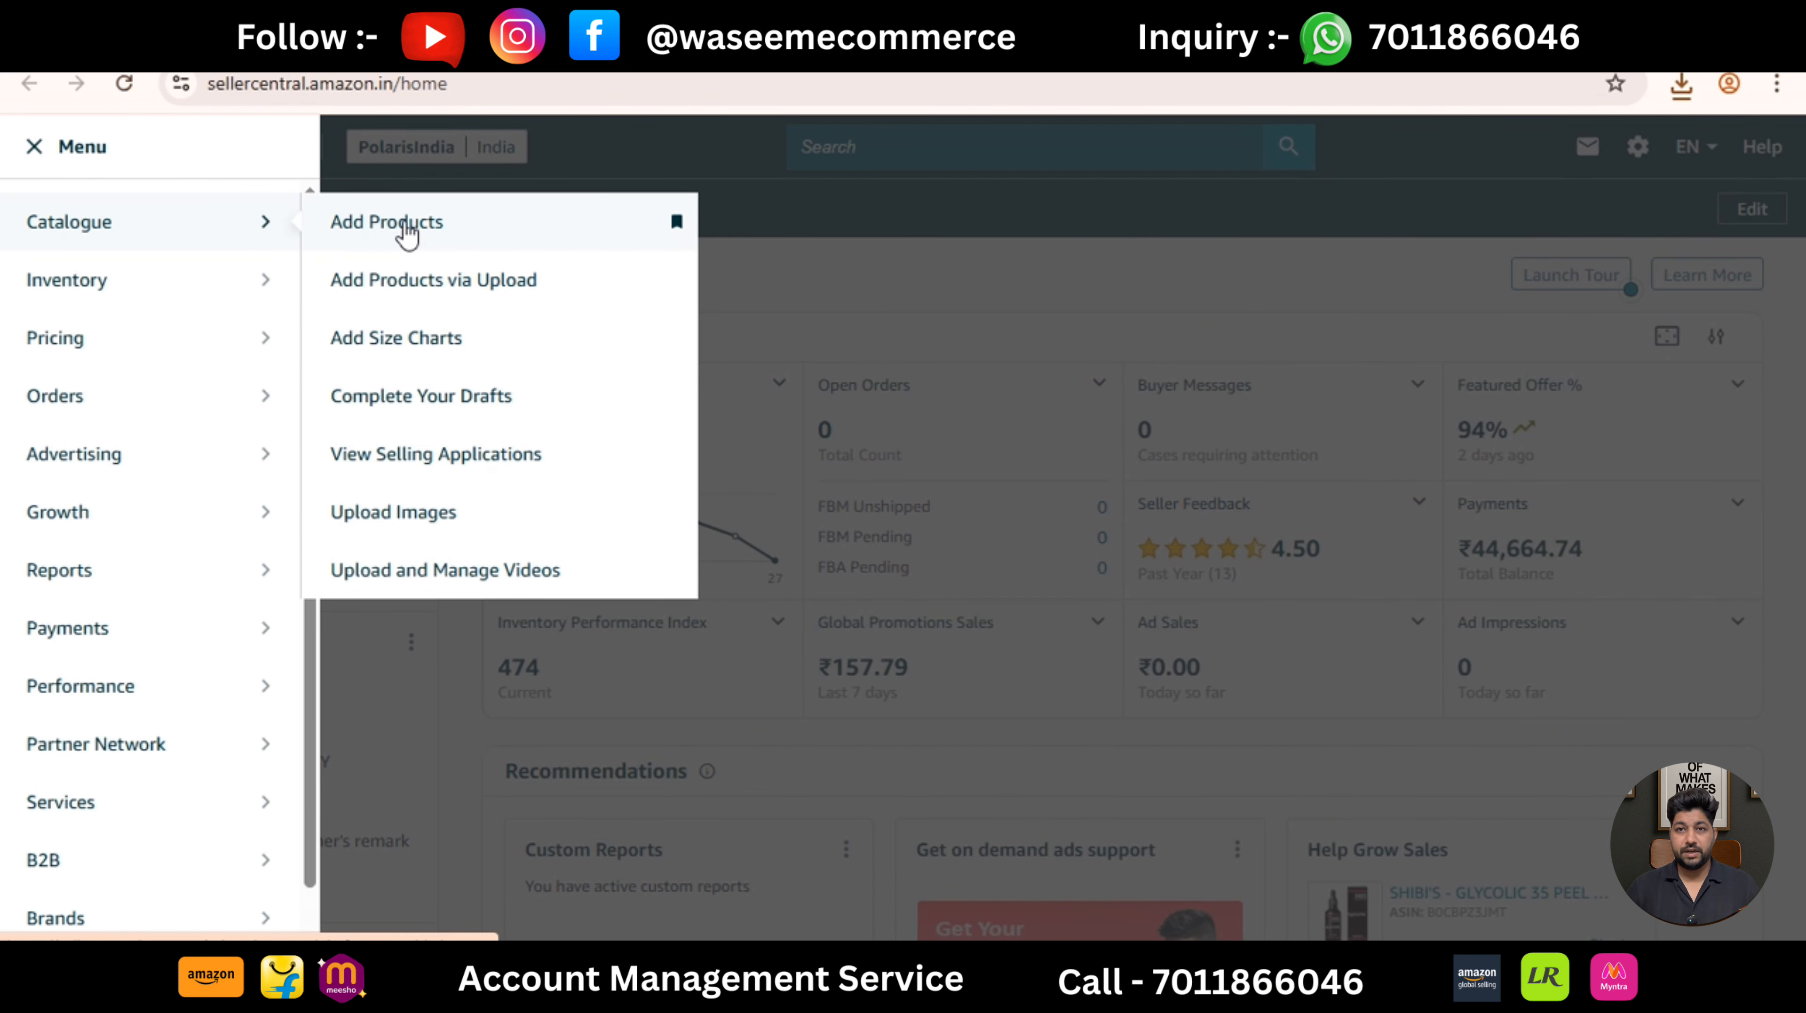
pyautogui.click(407, 229)
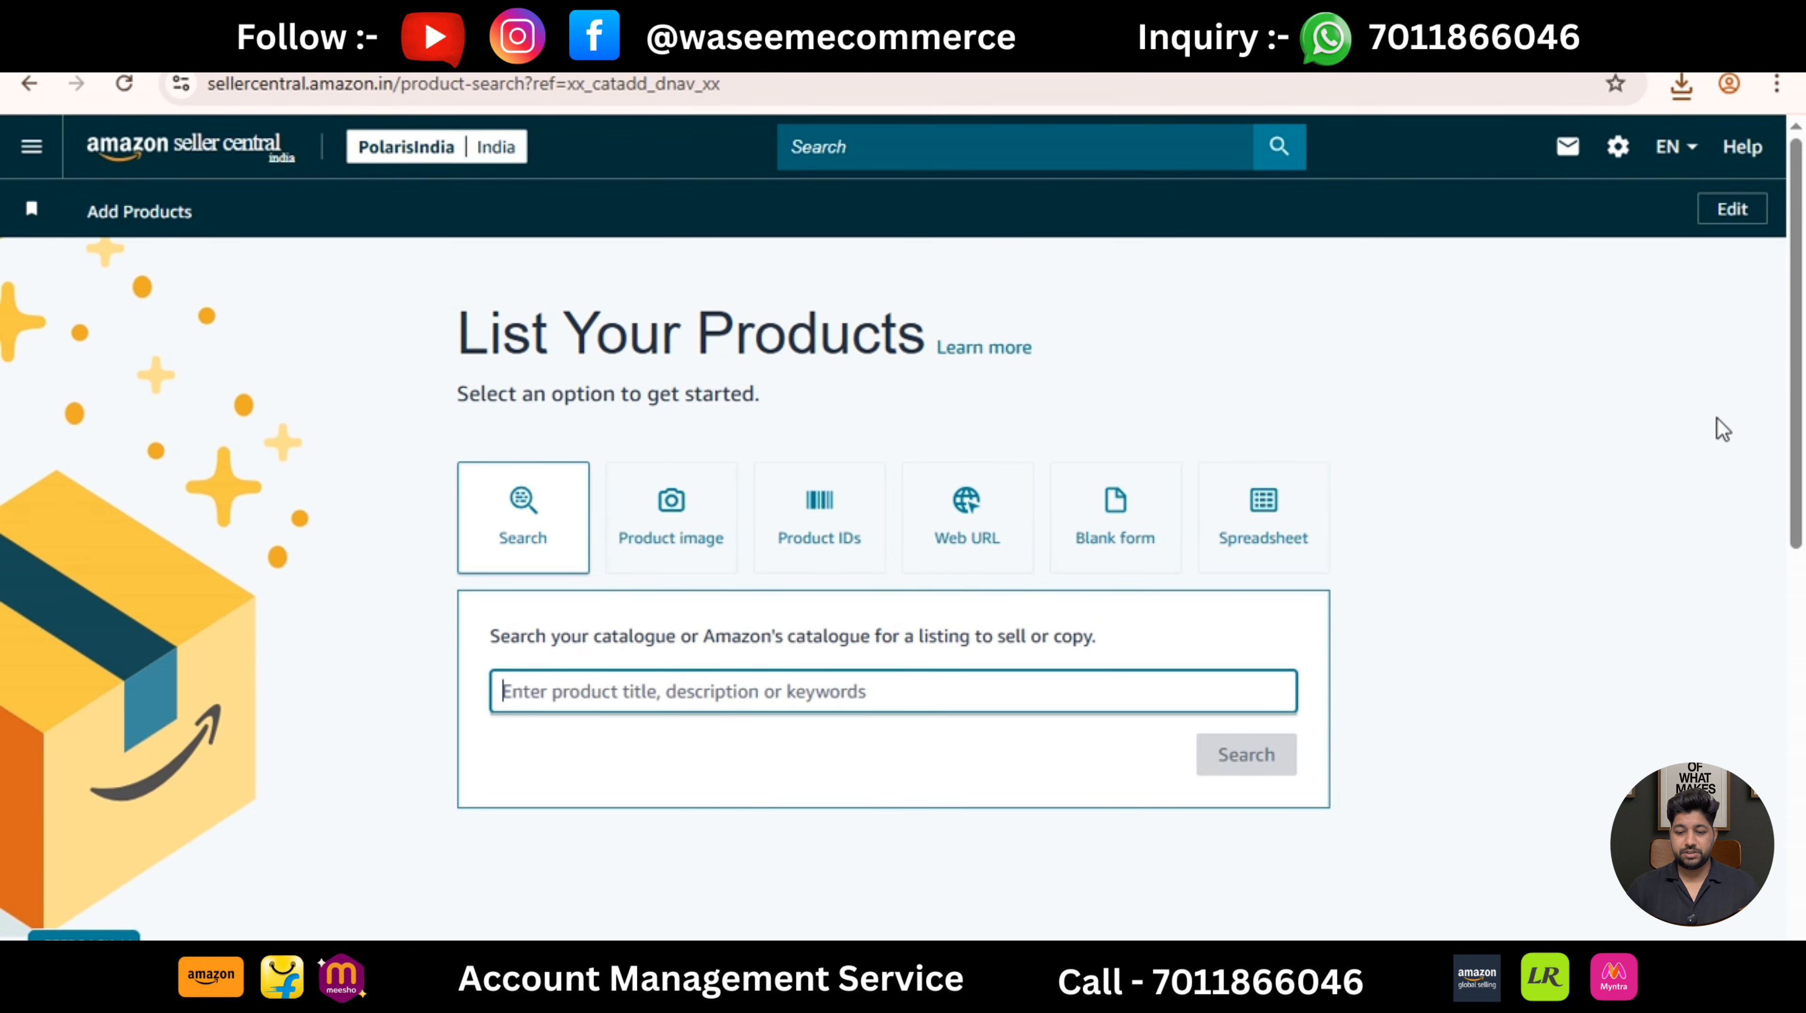
# Search the catalogue for "chemical gel peel" and start creating a new listing from the search results.
pyautogui.scroll(-1, 1802, 336)
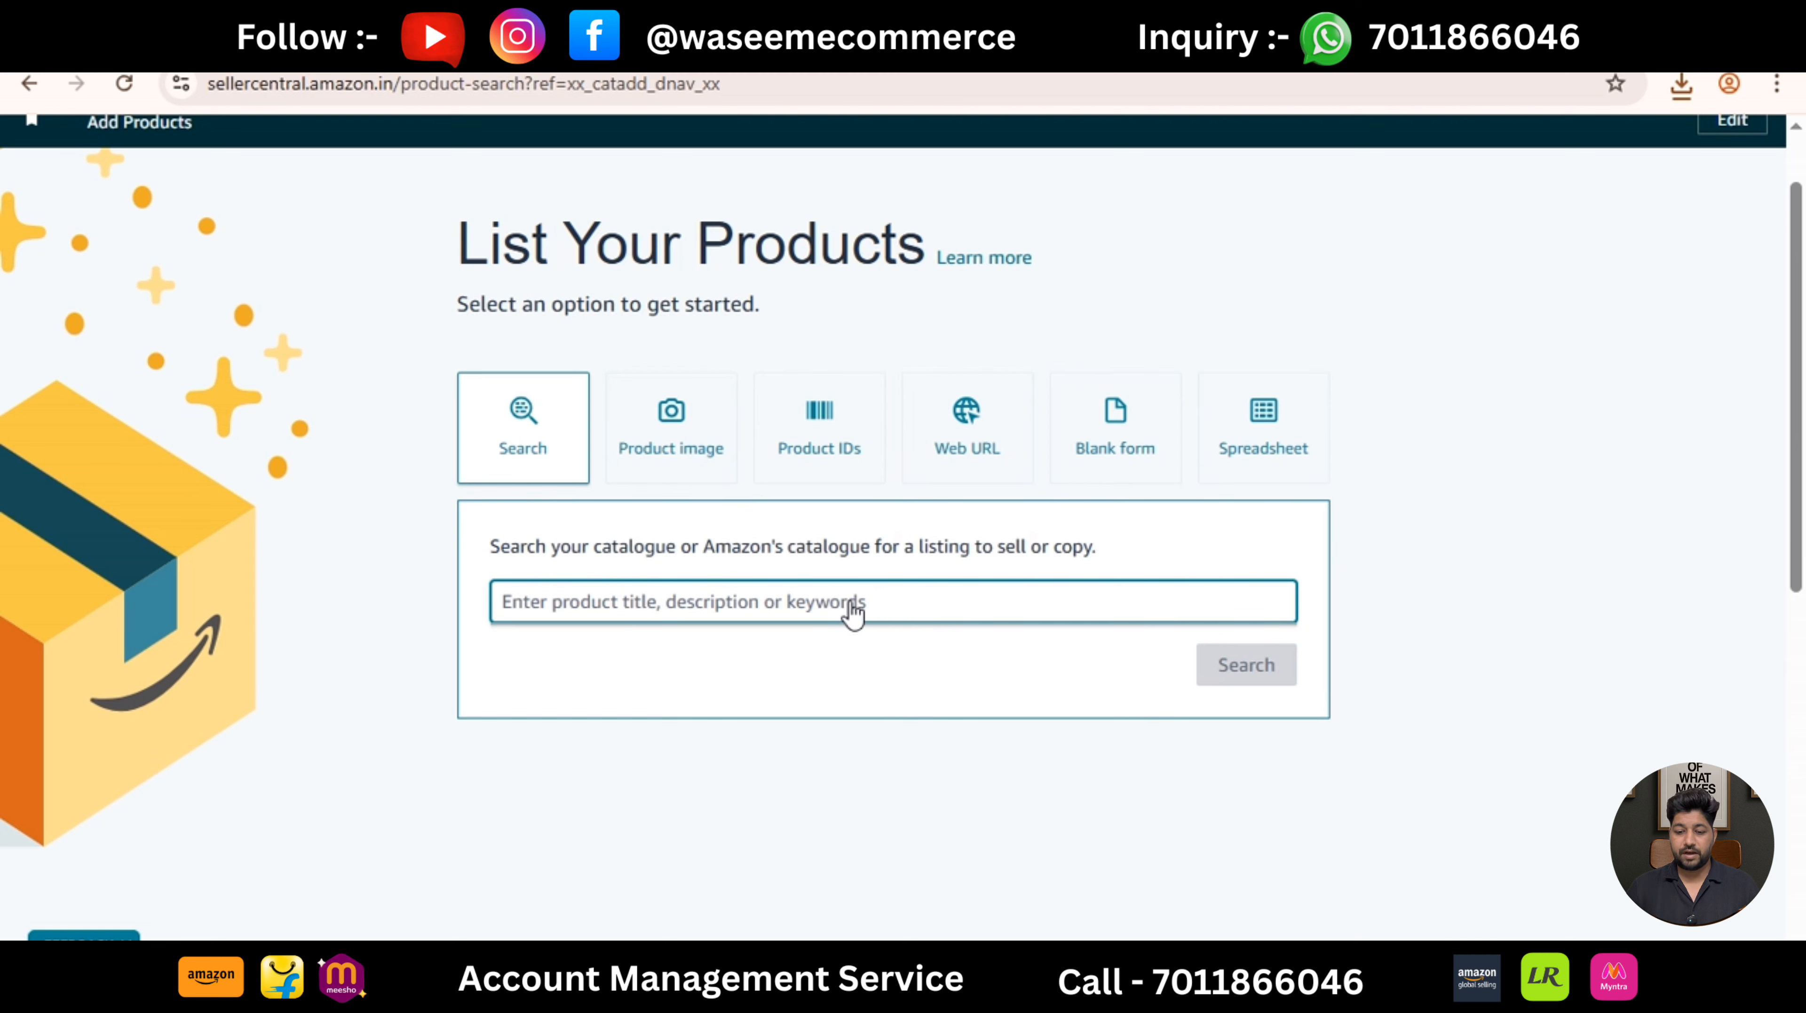
pyautogui.click(853, 611)
pyautogui.write('ch')
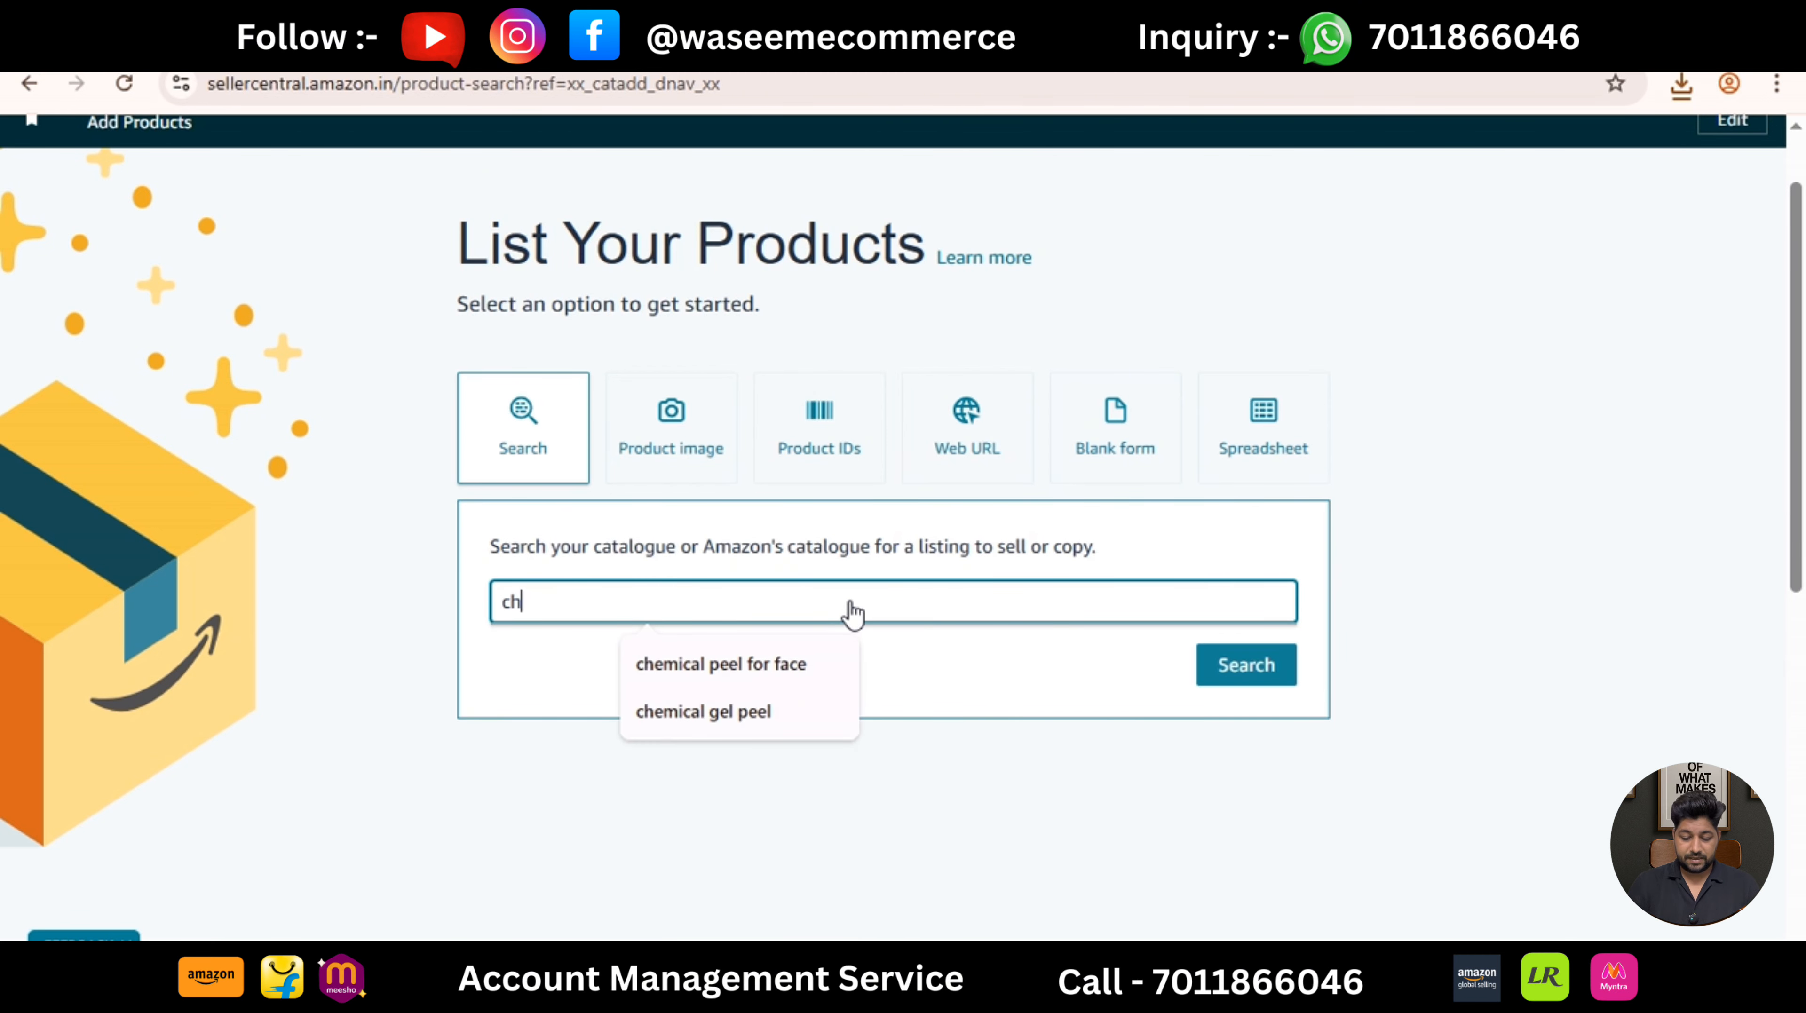
pyautogui.write('emical g')
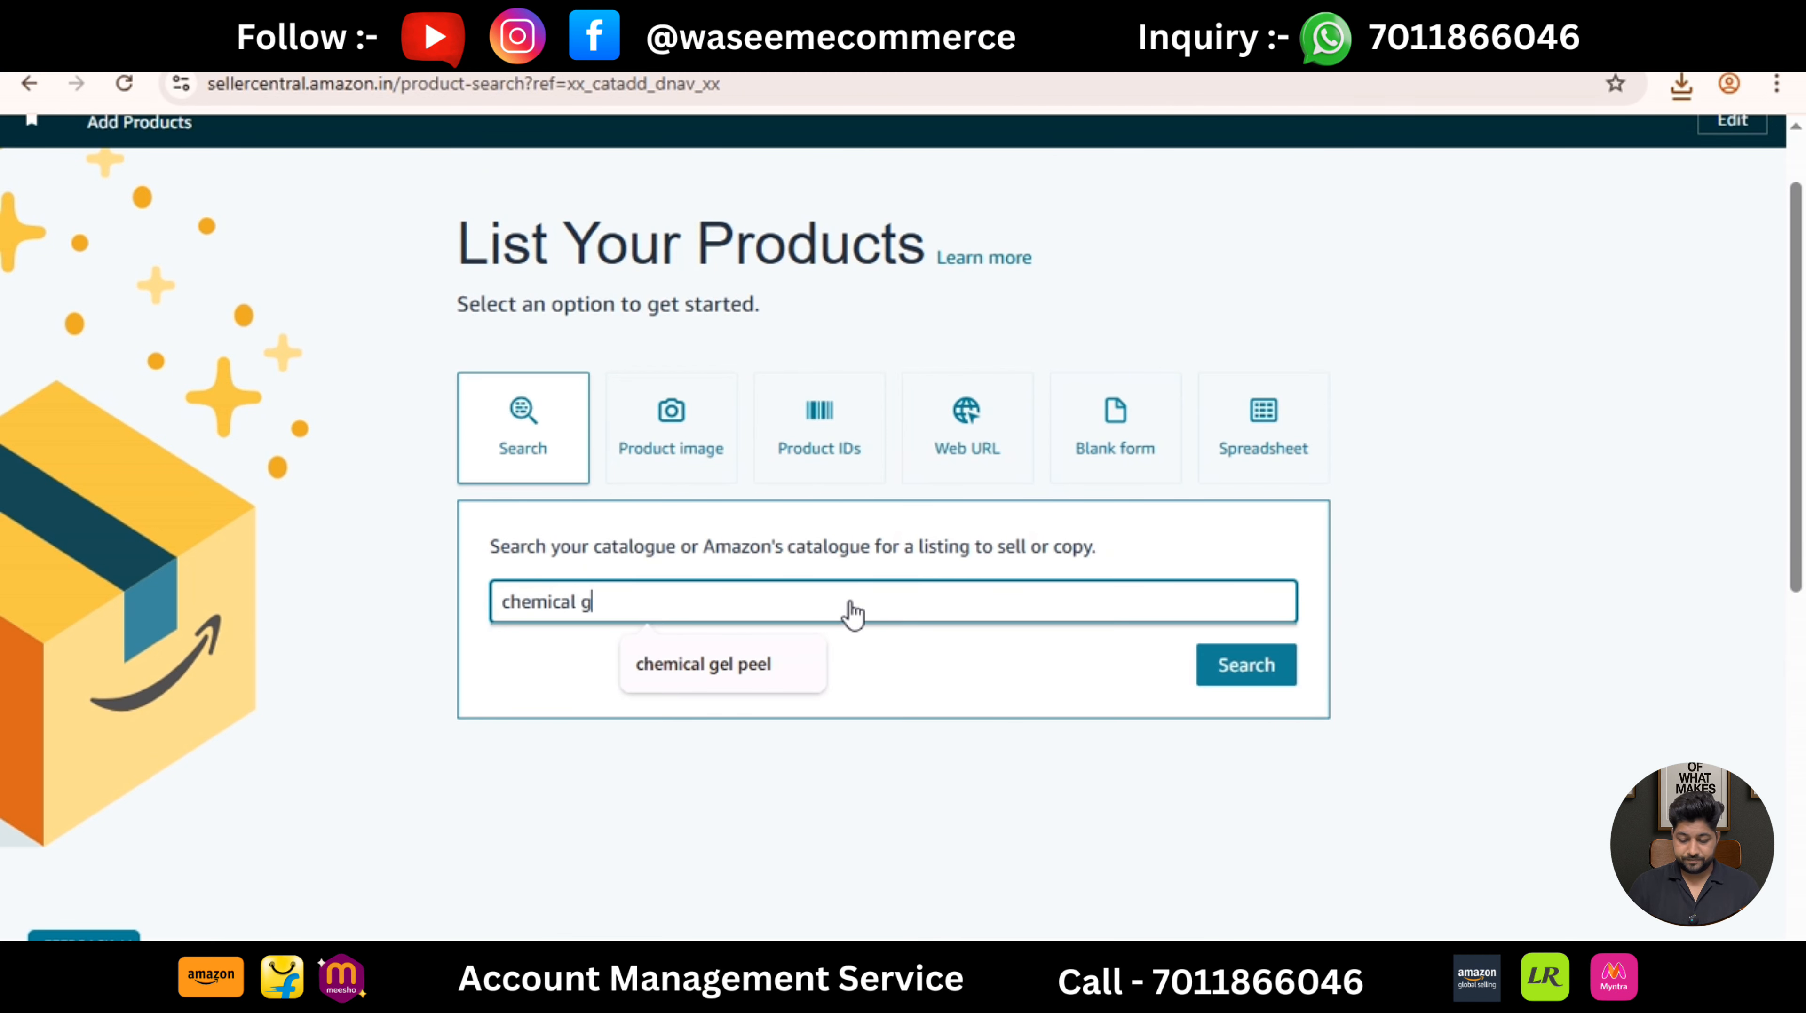
pyautogui.write('el peel')
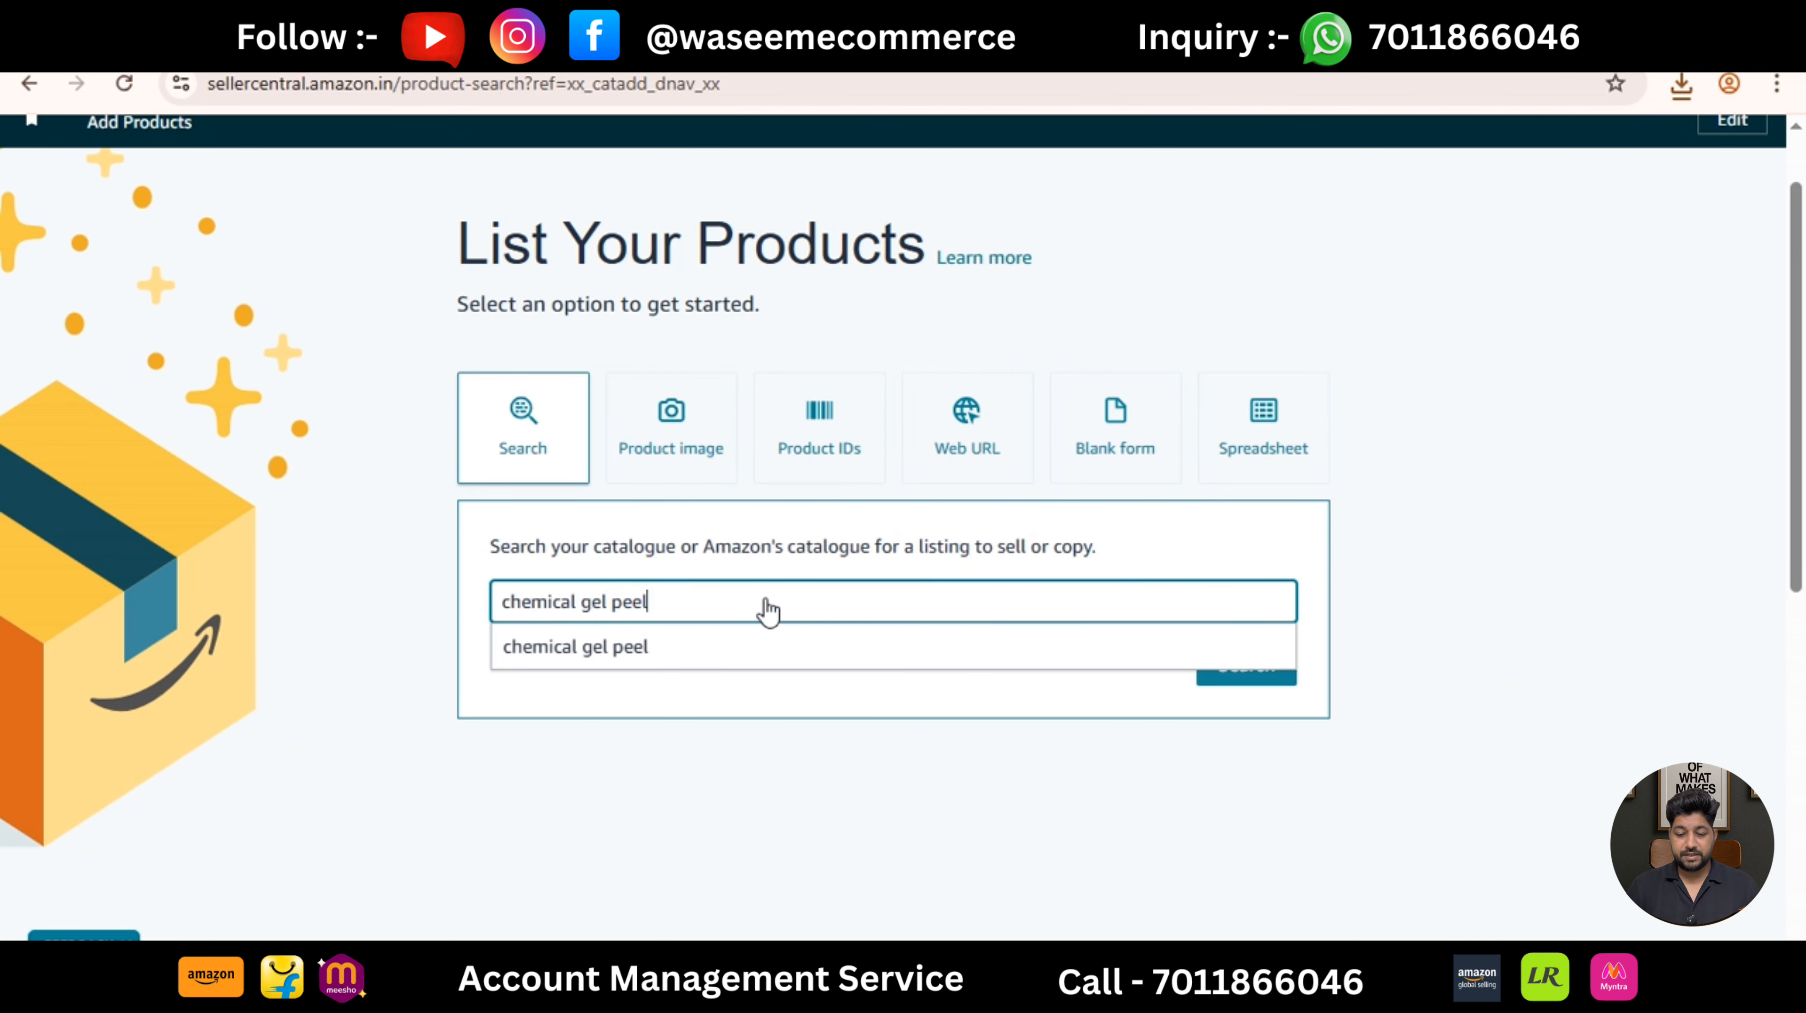
pyautogui.click(703, 645)
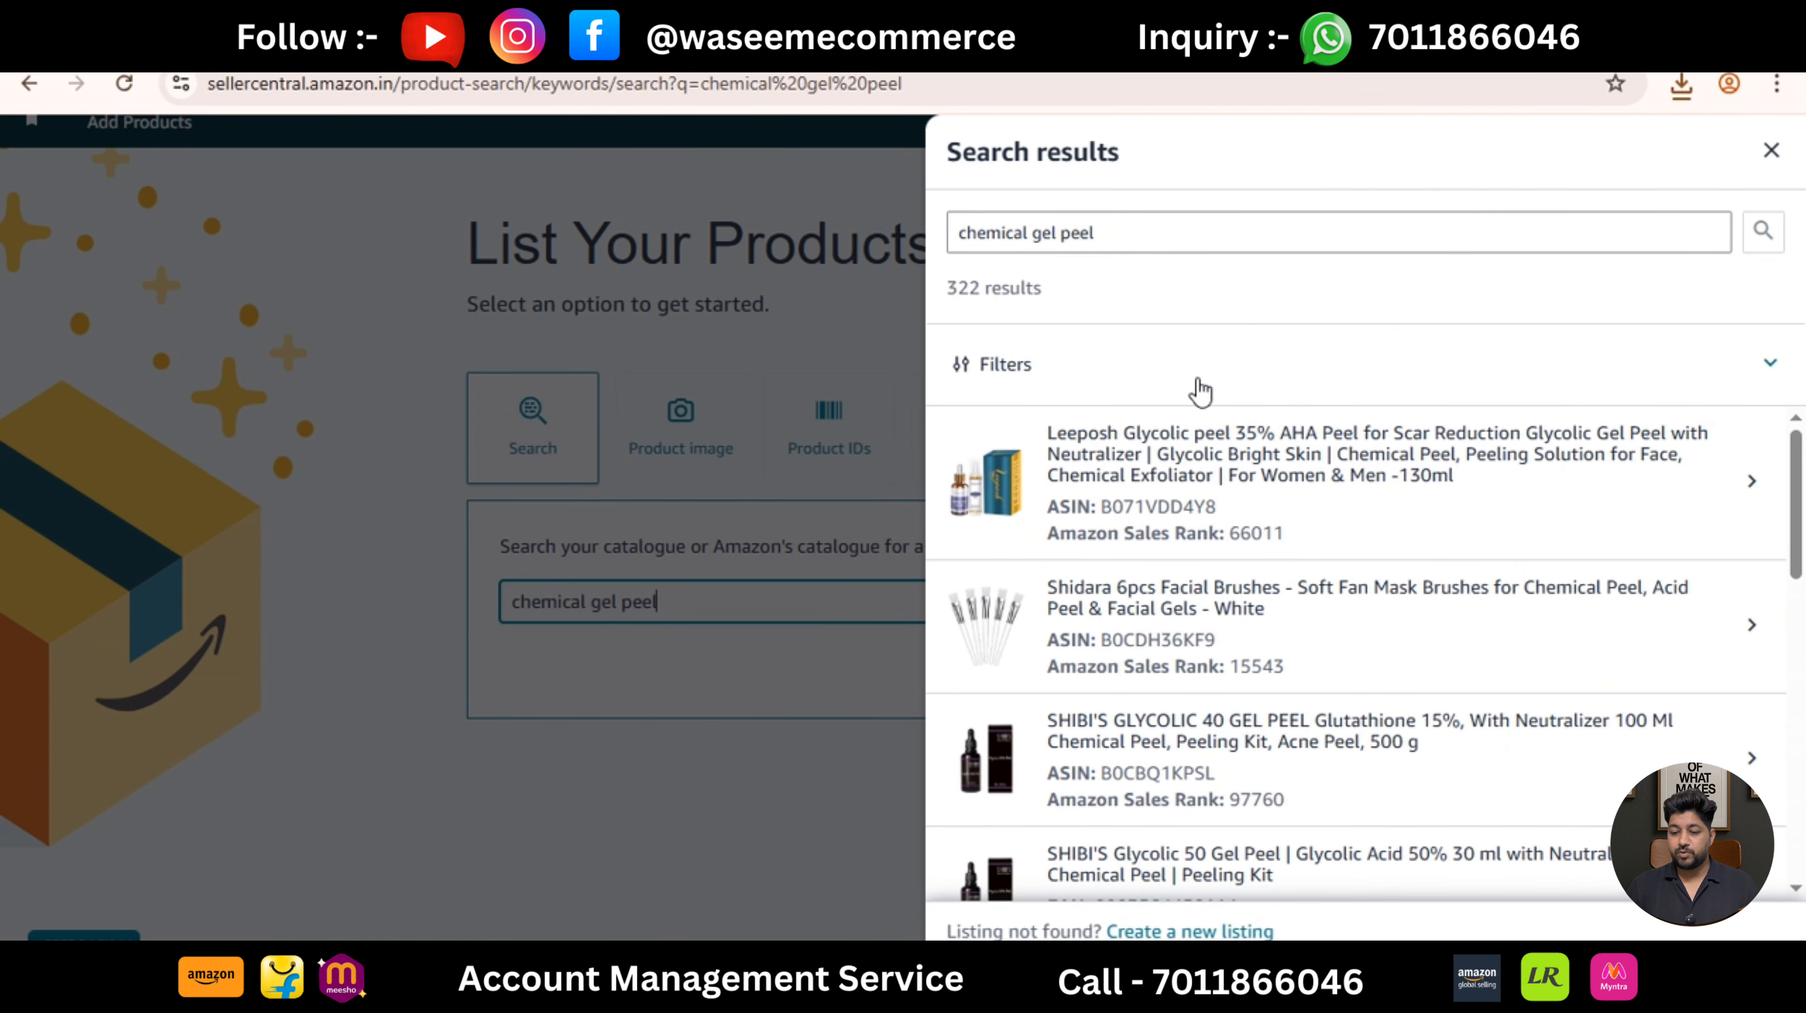
pyautogui.moveTo(1801, 471); pyautogui.dragTo(1801, 674)
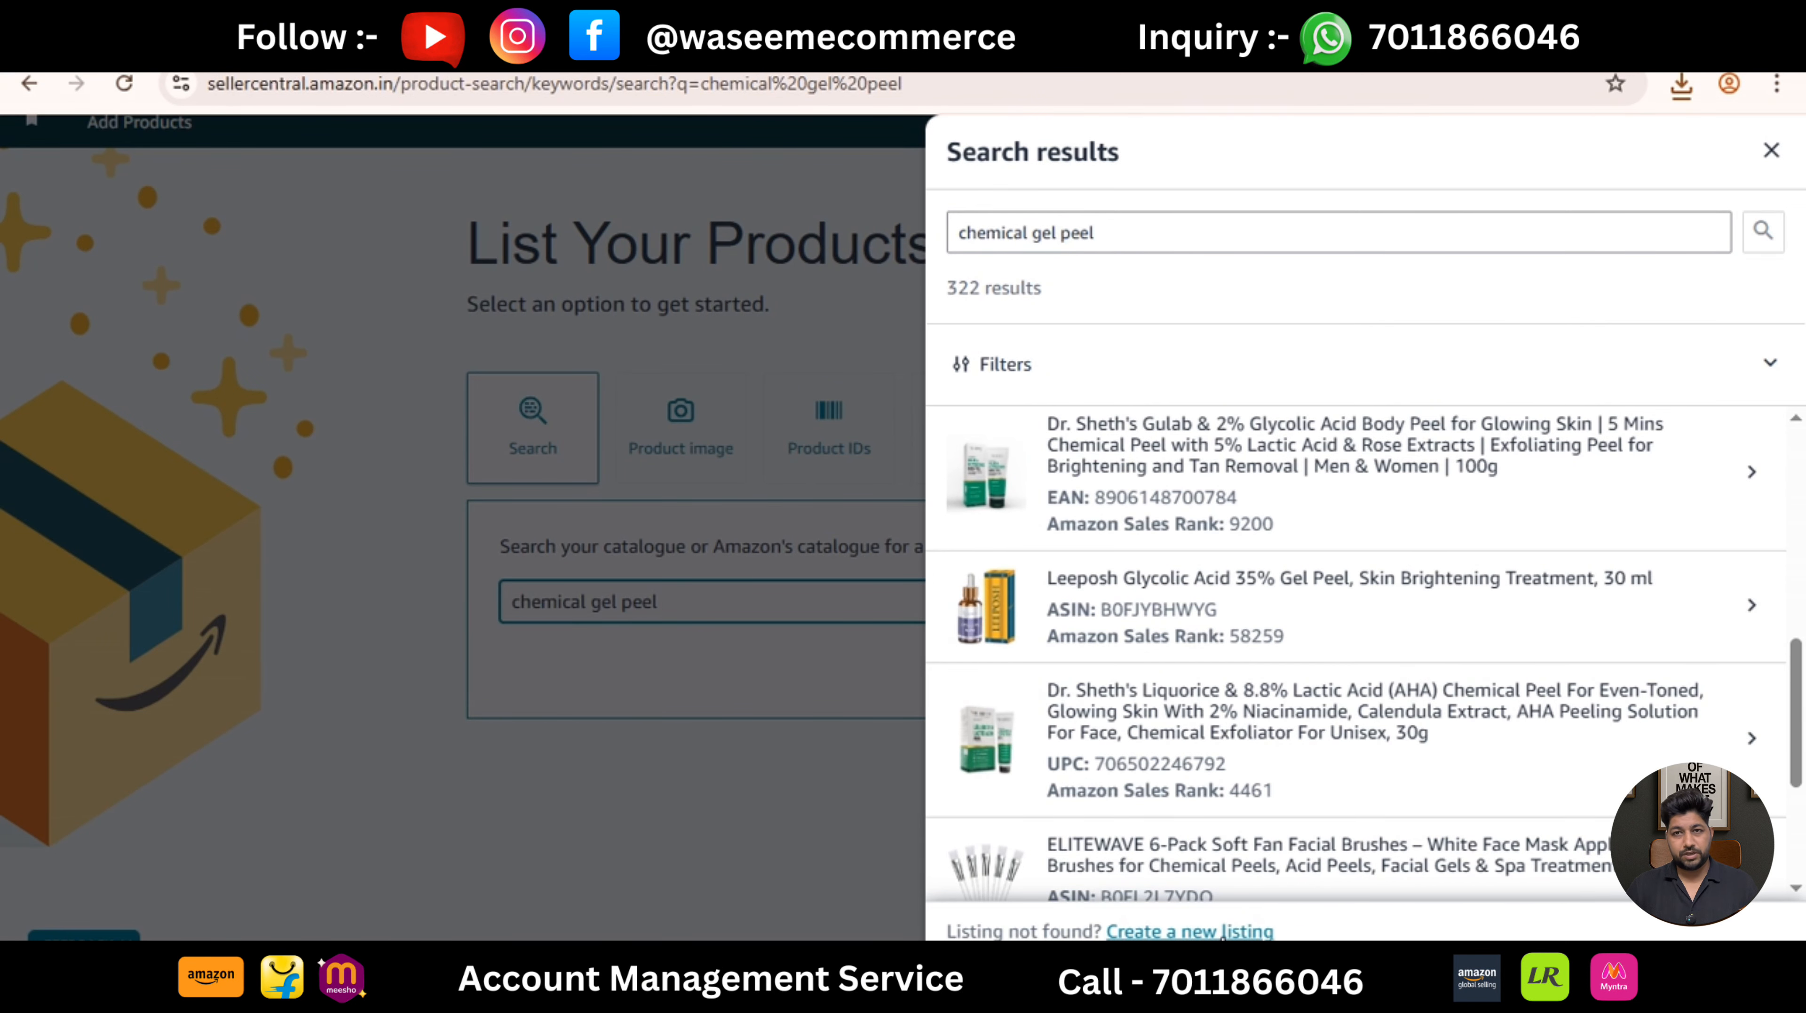
pyautogui.click(1207, 936)
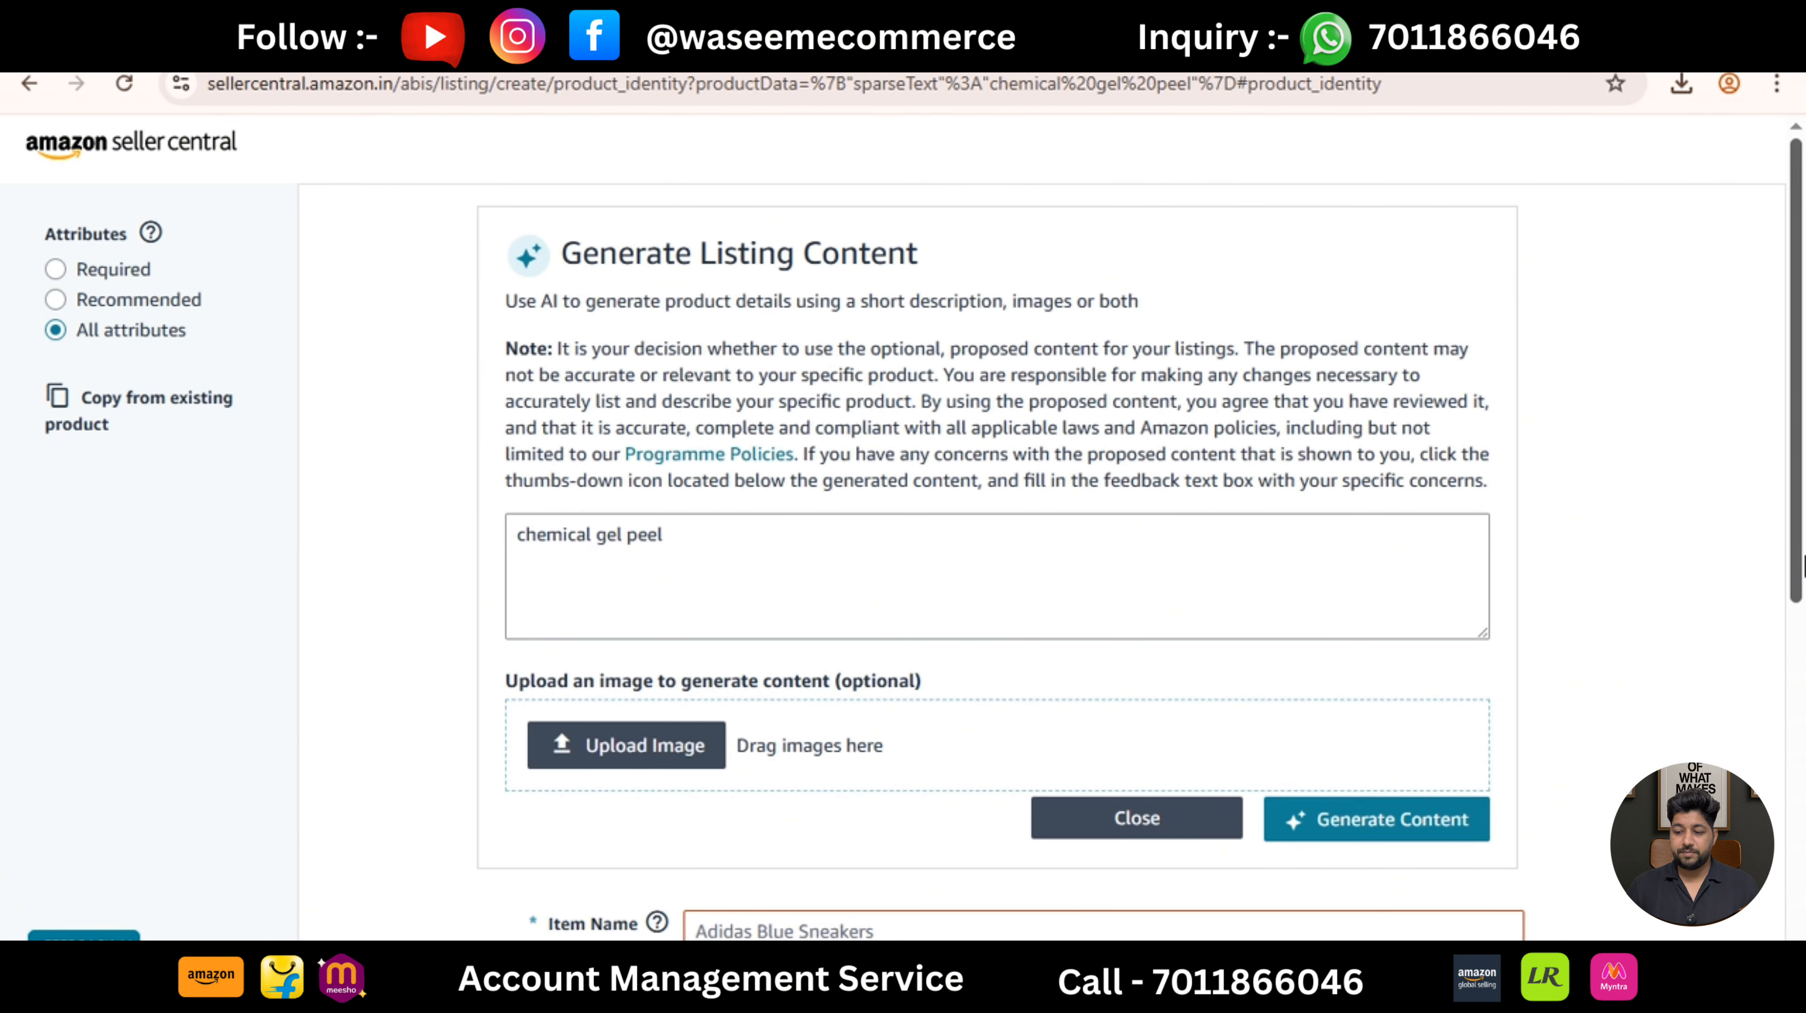
# Upload the images 71aJHdPFAsL._SL1500_, 71Nm0vwrpJL._SL1500_ and 81xtNy7mX6L._SL1500_ from Downloads for the AI listing content.
pyautogui.scroll(-2, 1150, 557)
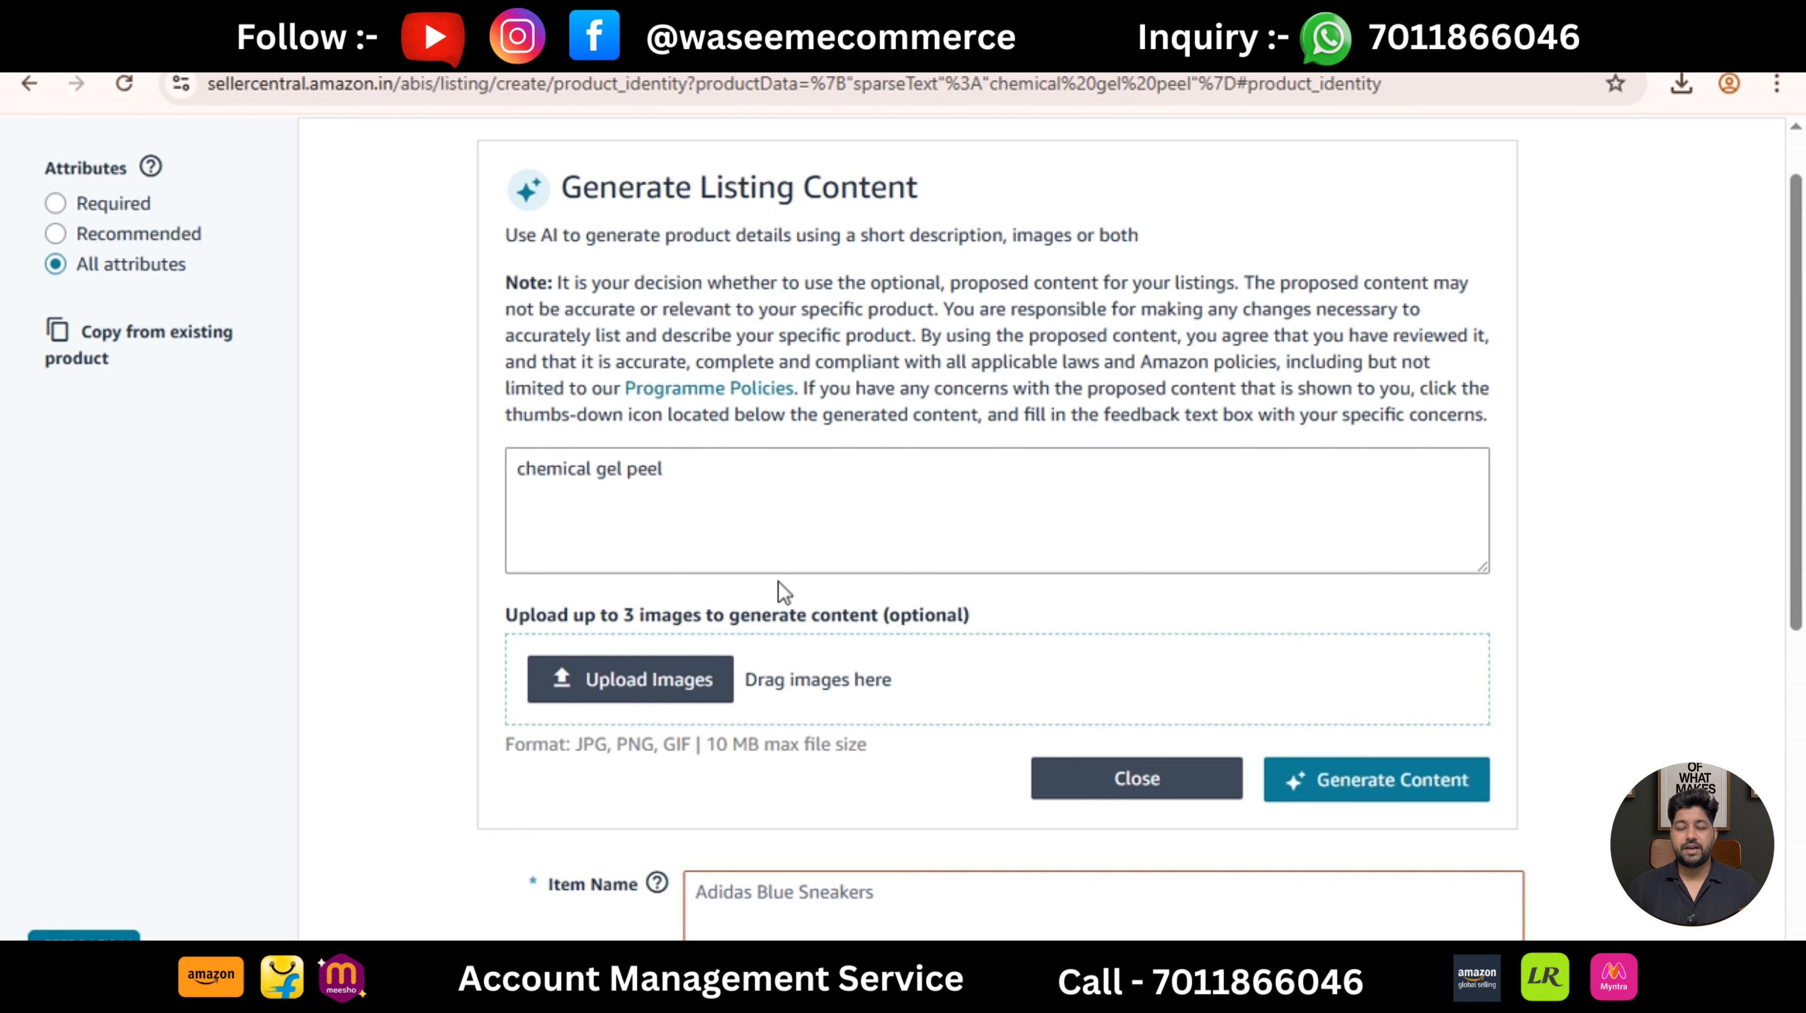
pyautogui.click(669, 692)
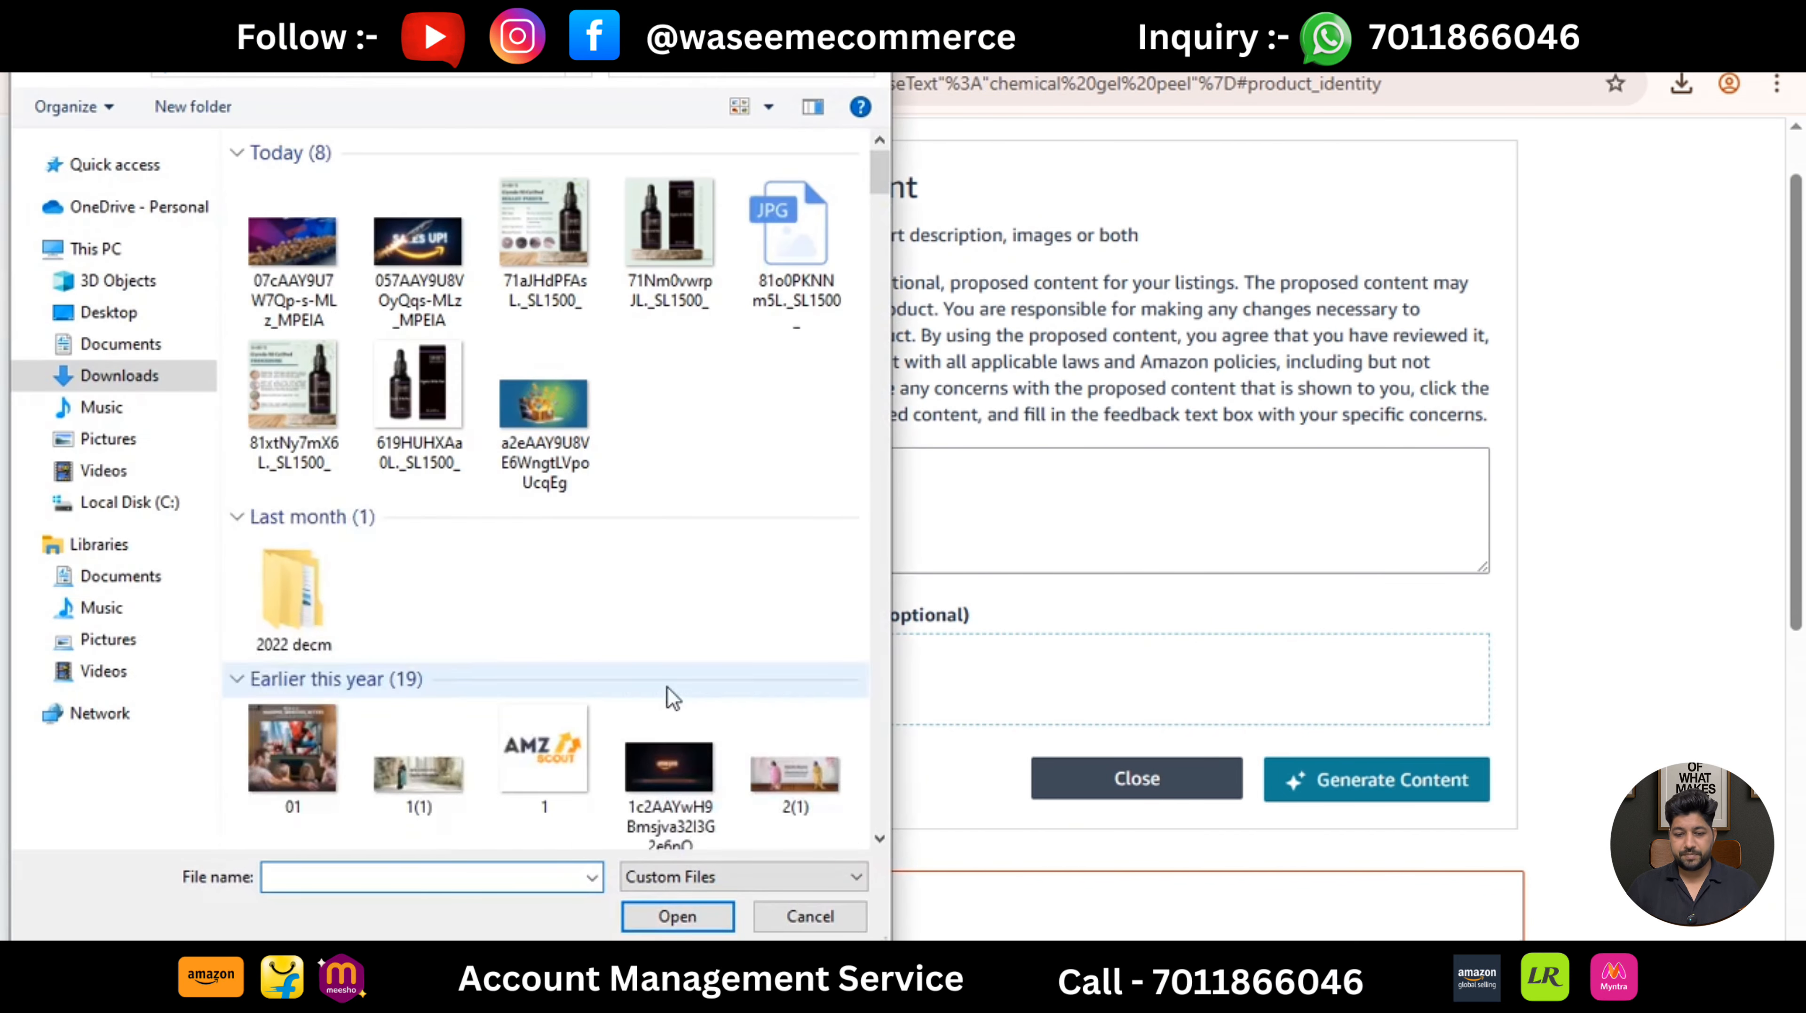
pyautogui.click(678, 255)
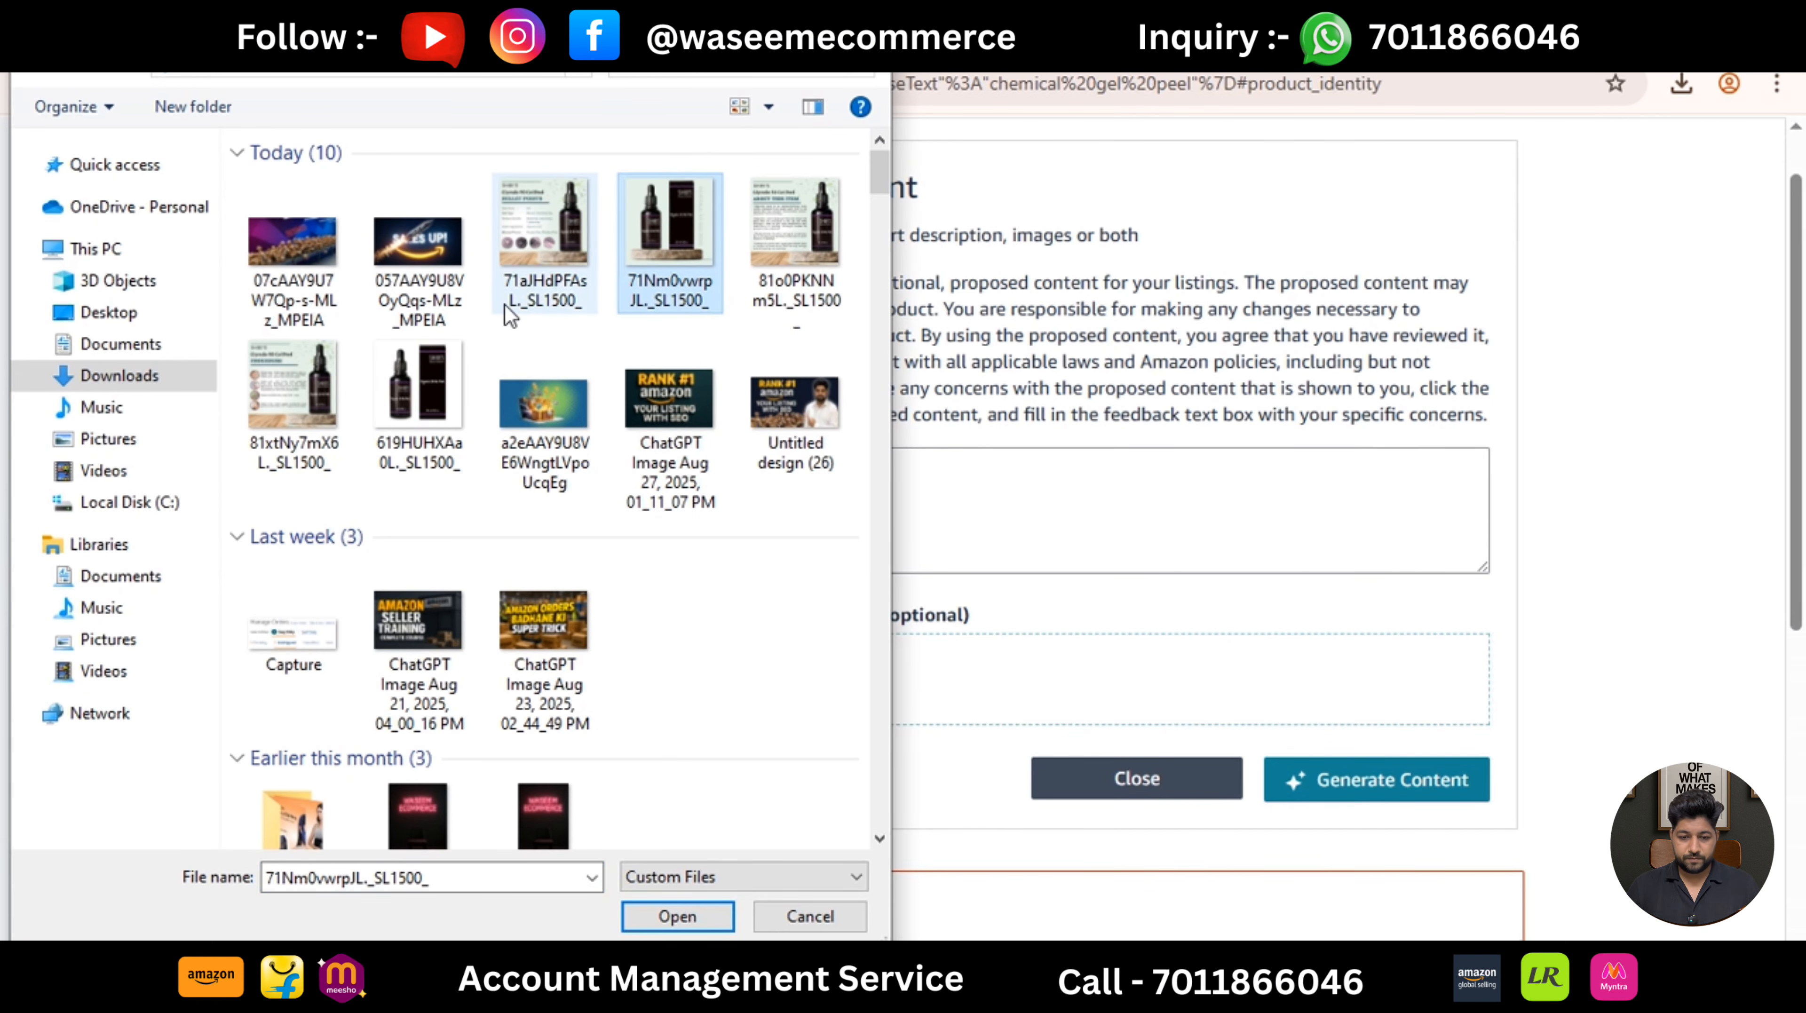
pyautogui.keyDown('ctrl'); pyautogui.click(323, 398); pyautogui.keyUp('ctrl')
pyautogui.keyDown('ctrl'); pyautogui.click(544, 241); pyautogui.keyUp('ctrl')
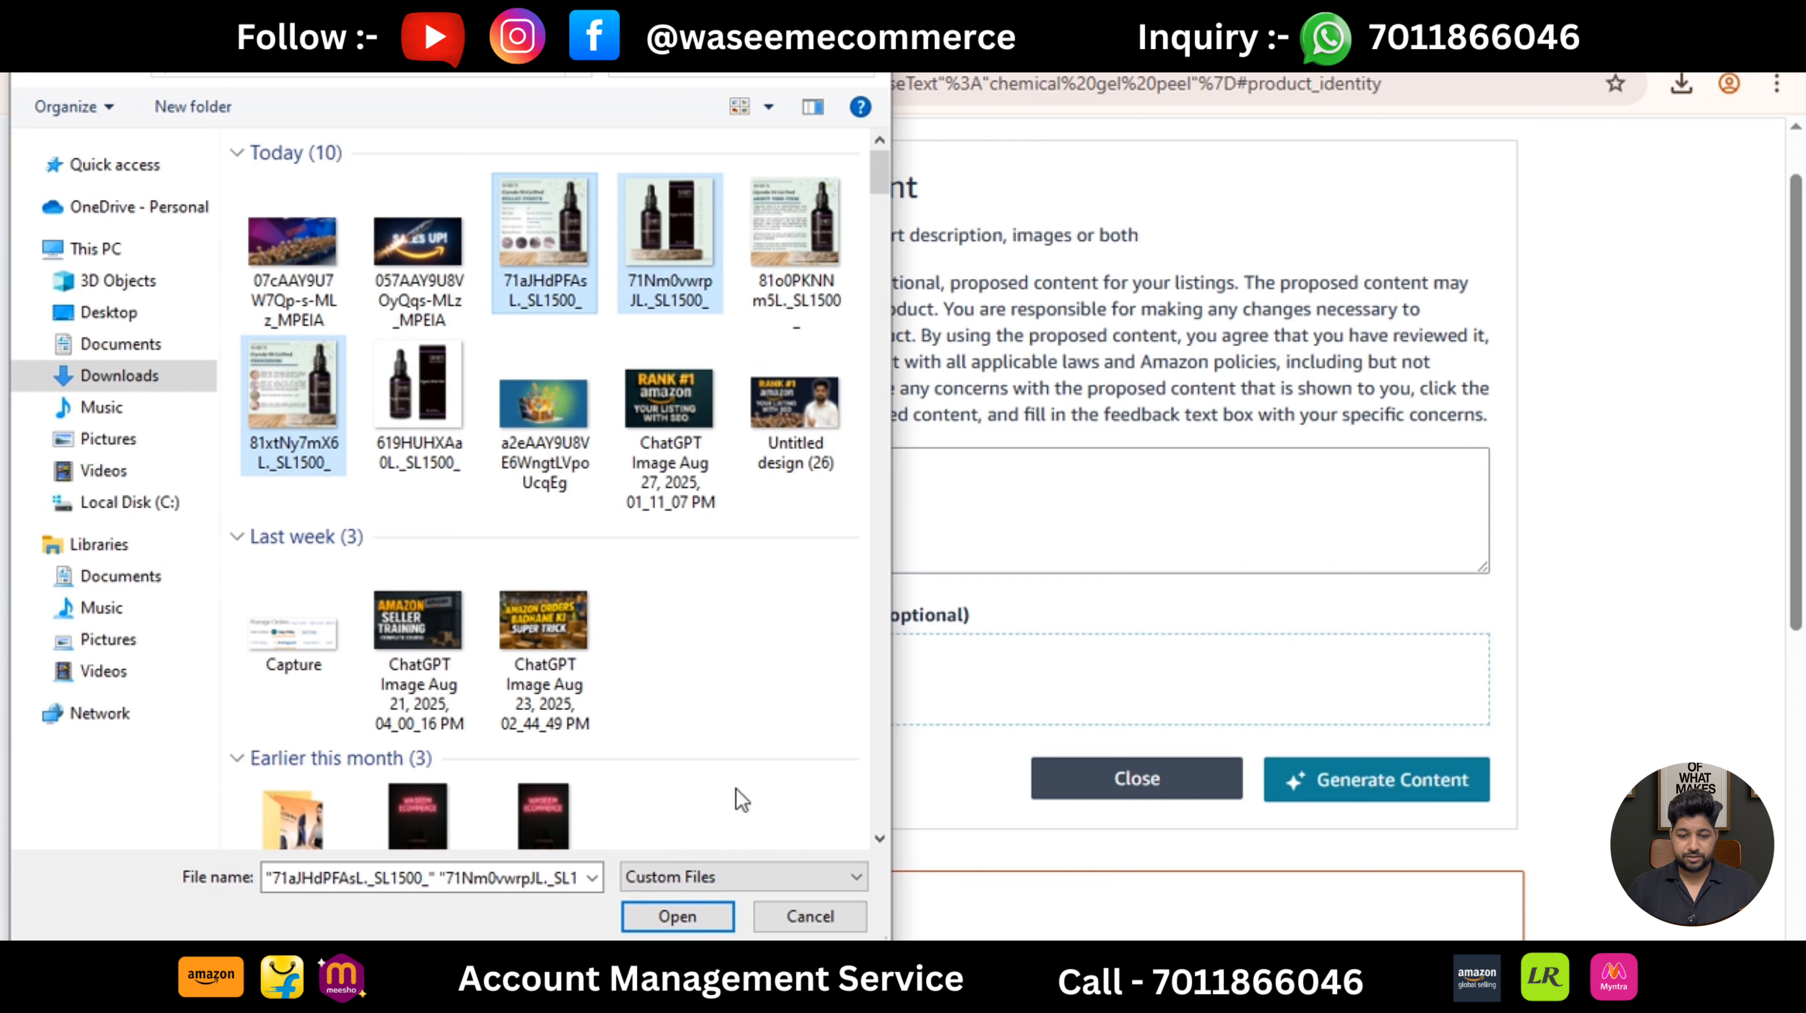
pyautogui.click(699, 919)
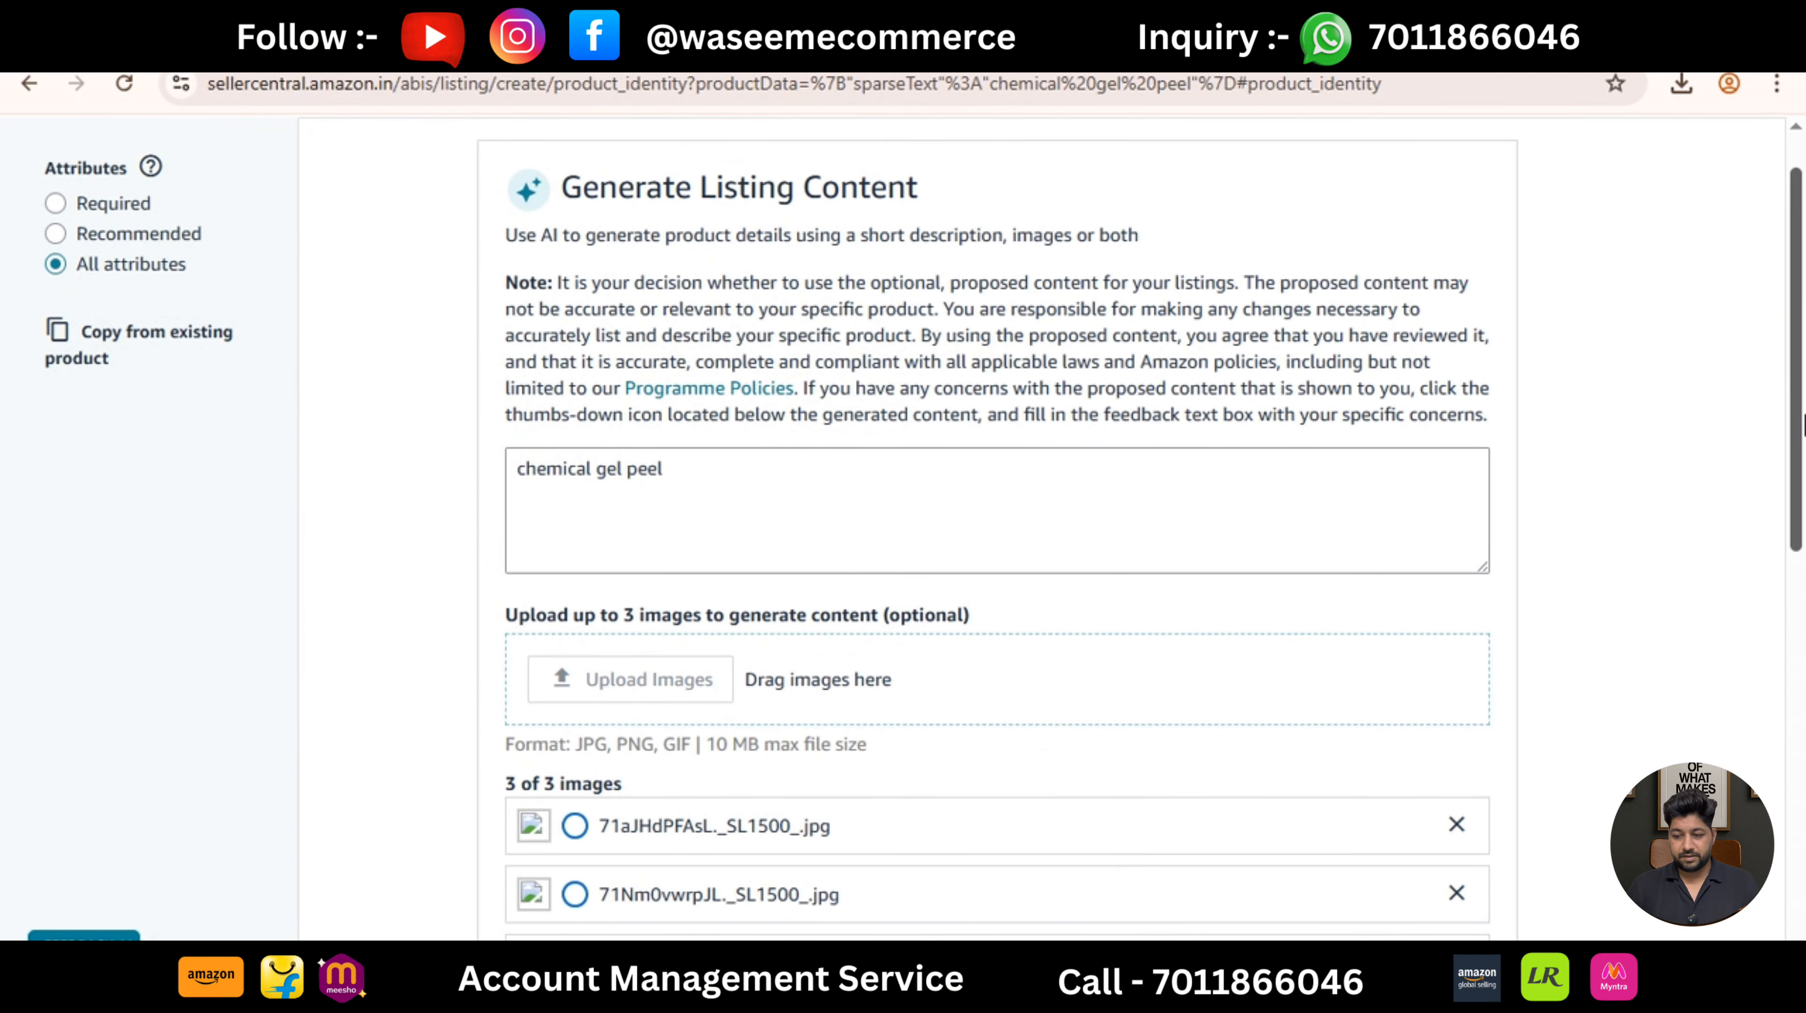
# Generate the listing content from the "chemical gel peel" description and the three uploaded images.
pyautogui.scroll(-1, 1802, 461)
pyautogui.moveTo(1802, 461); pyautogui.dragTo(1802, 523)
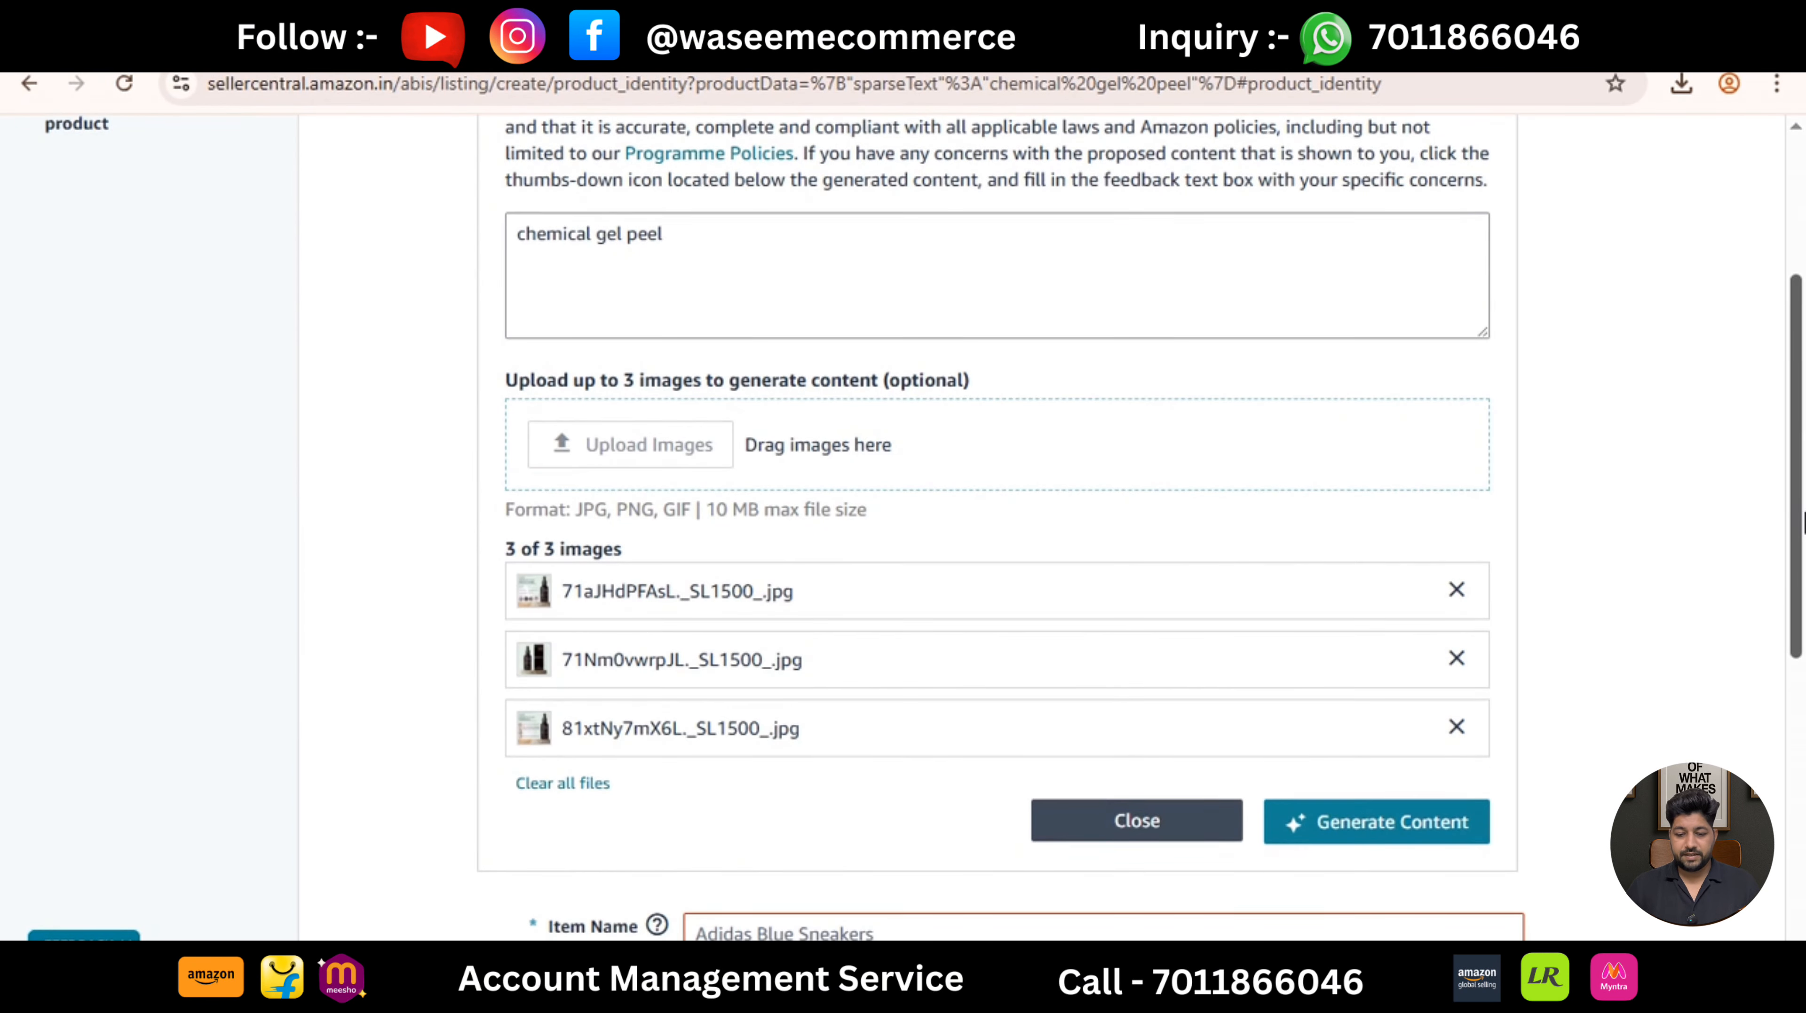
pyautogui.scroll(-1, 1802, 521)
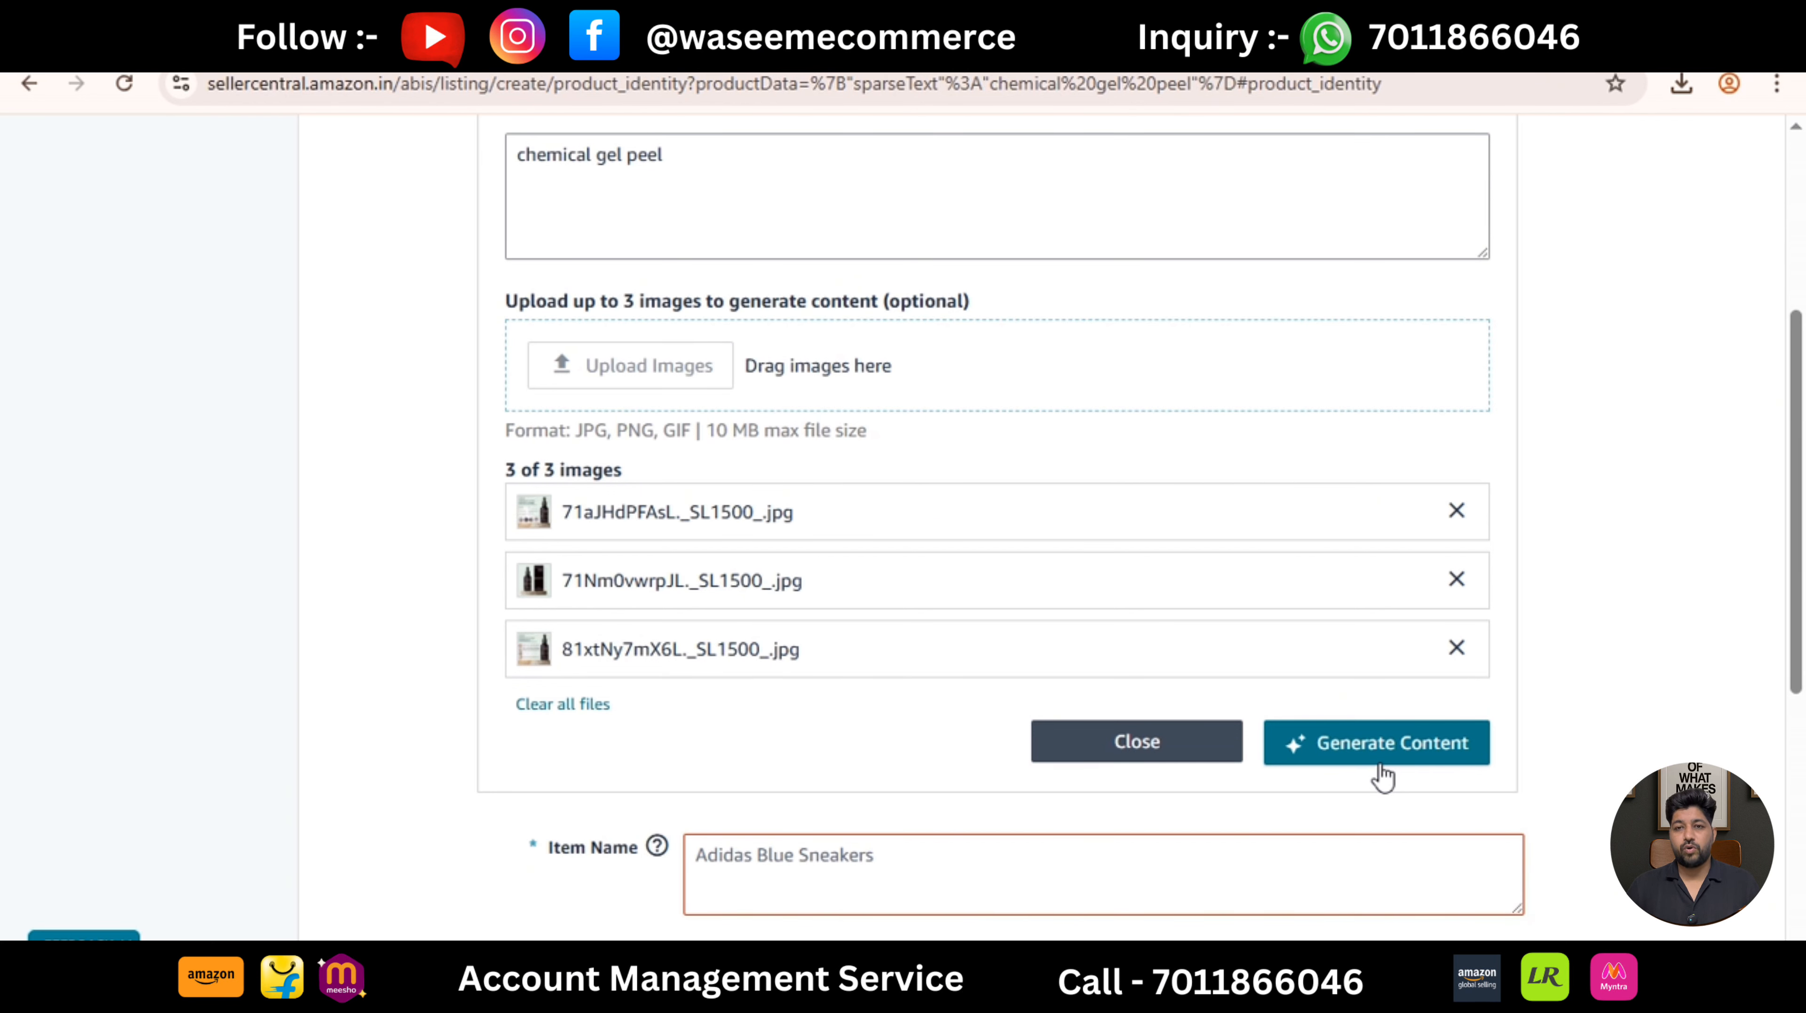
pyautogui.click(1362, 751)
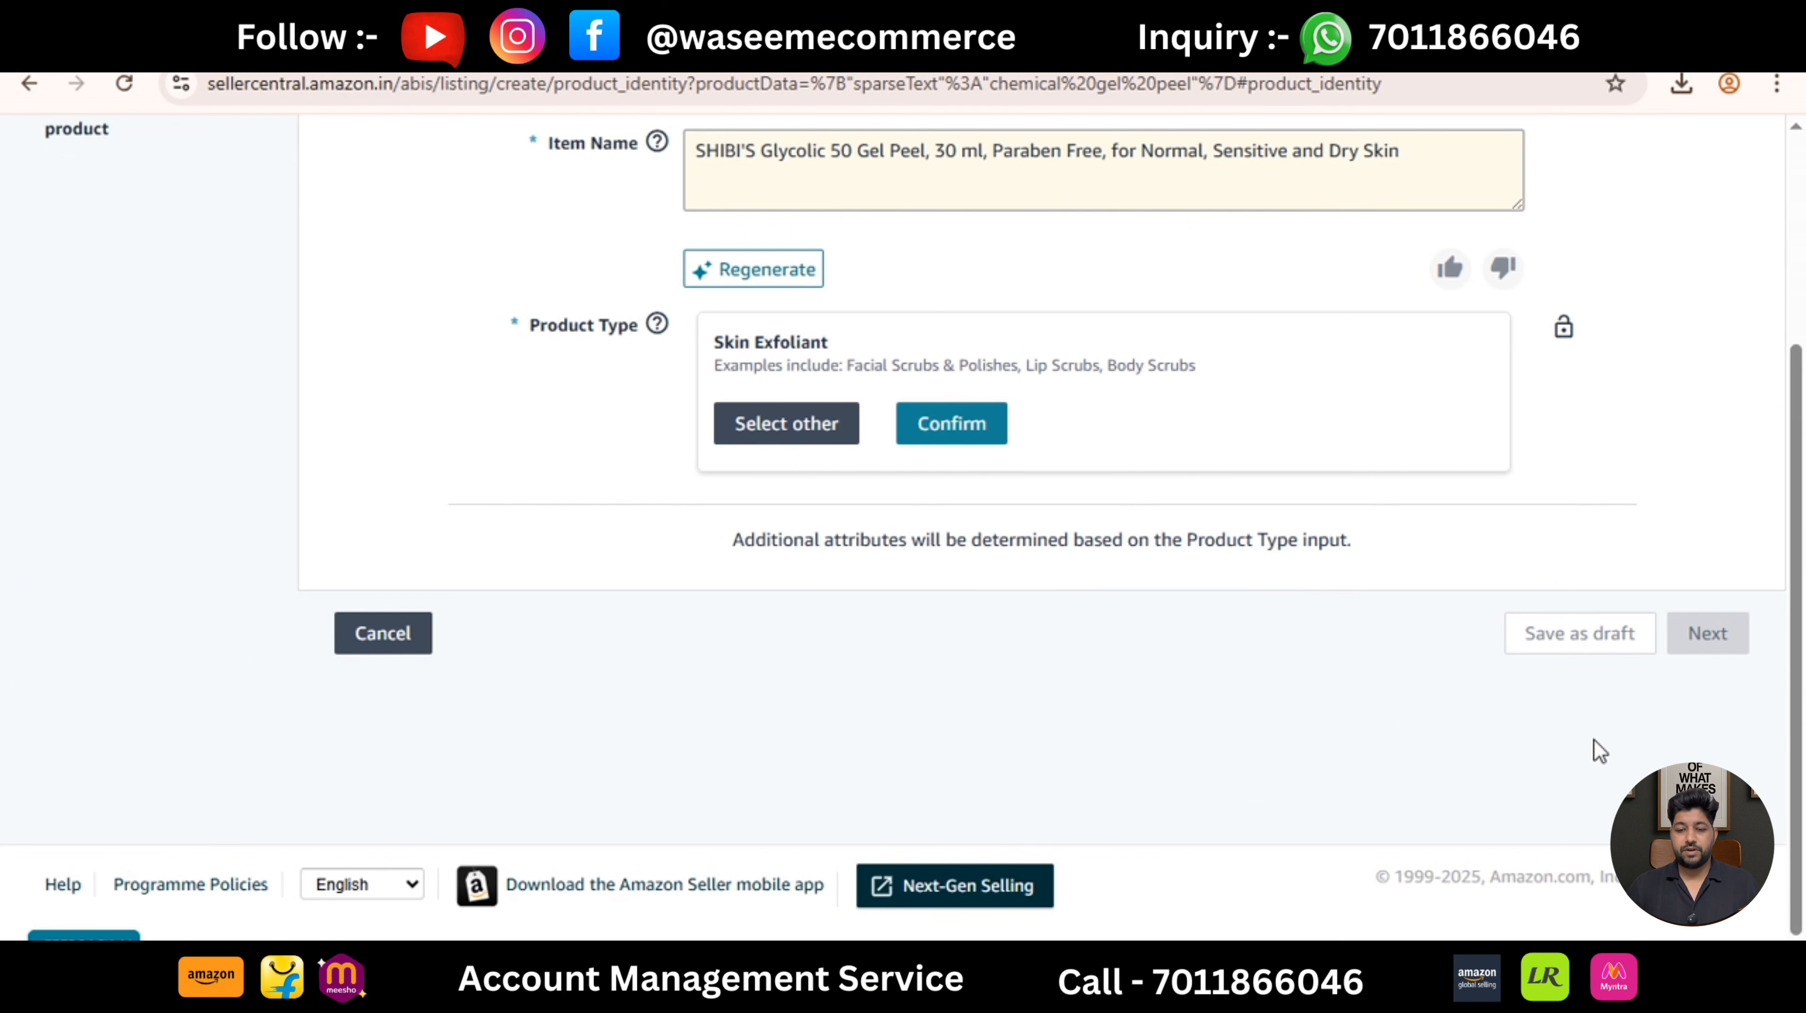
# Accept Skin Exfoliant as the listing's product type.
pyautogui.scroll(2, 1802, 571)
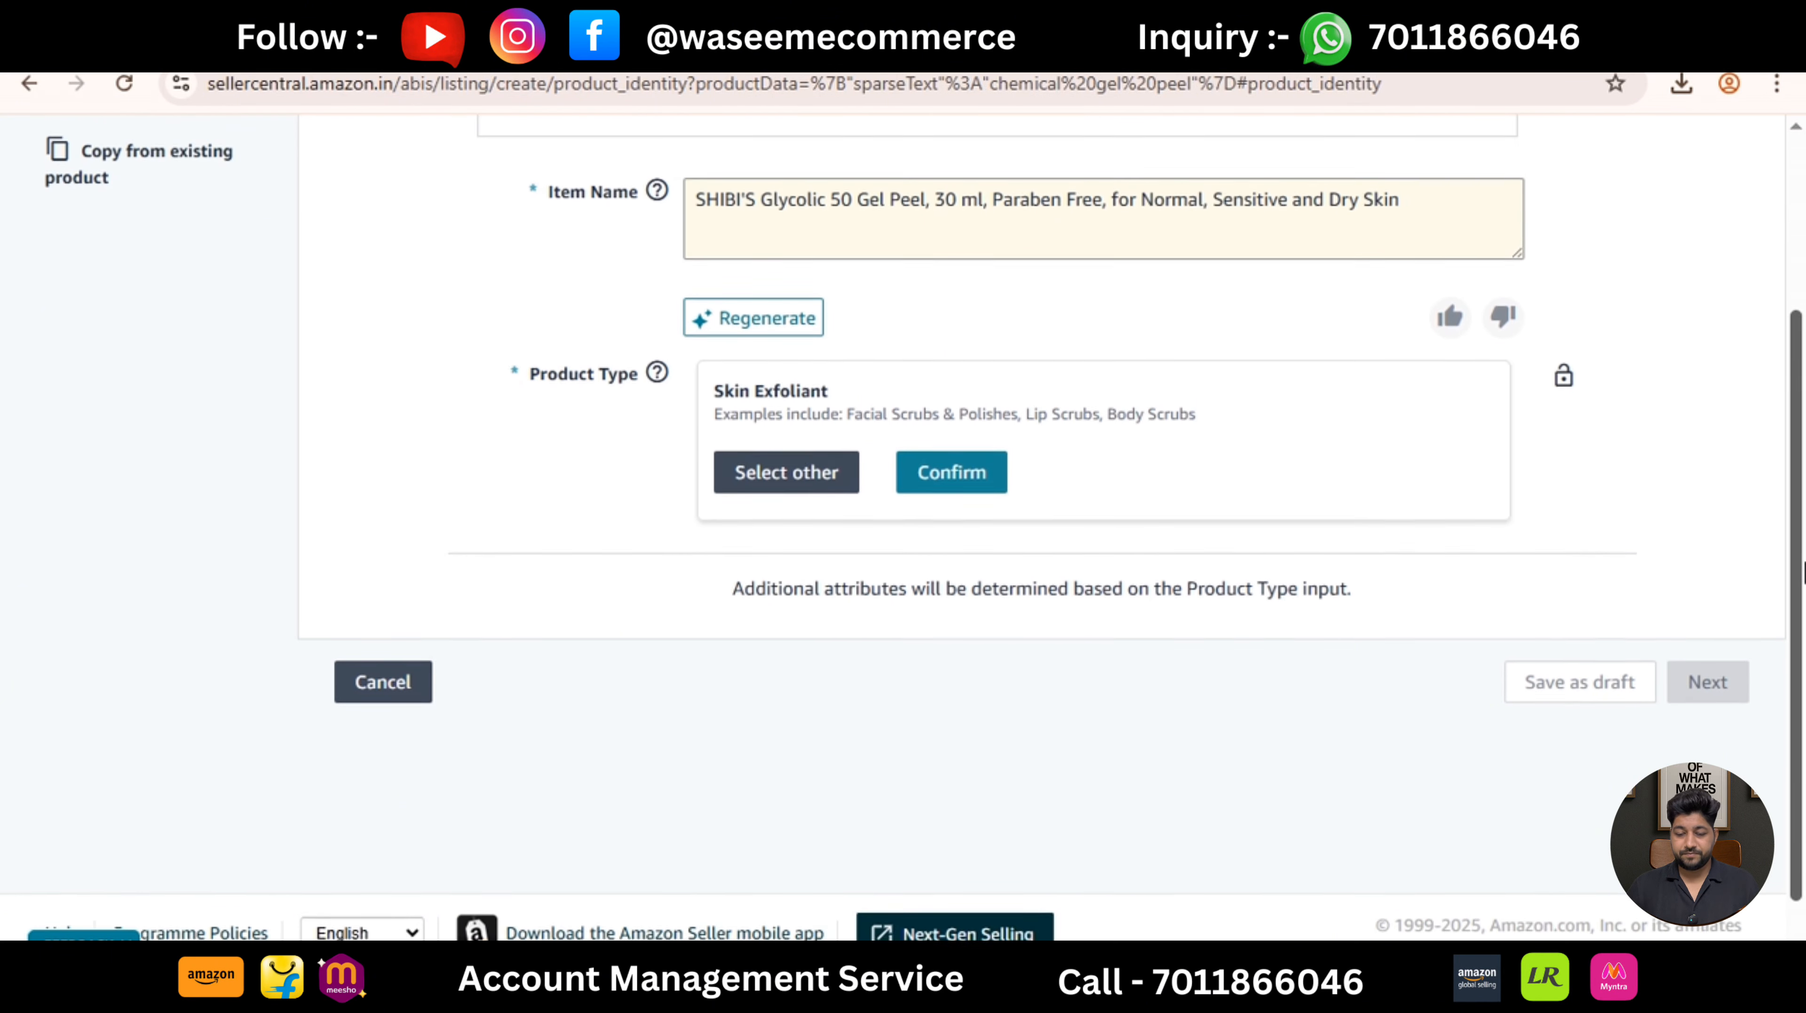
pyautogui.scroll(3, 1802, 571)
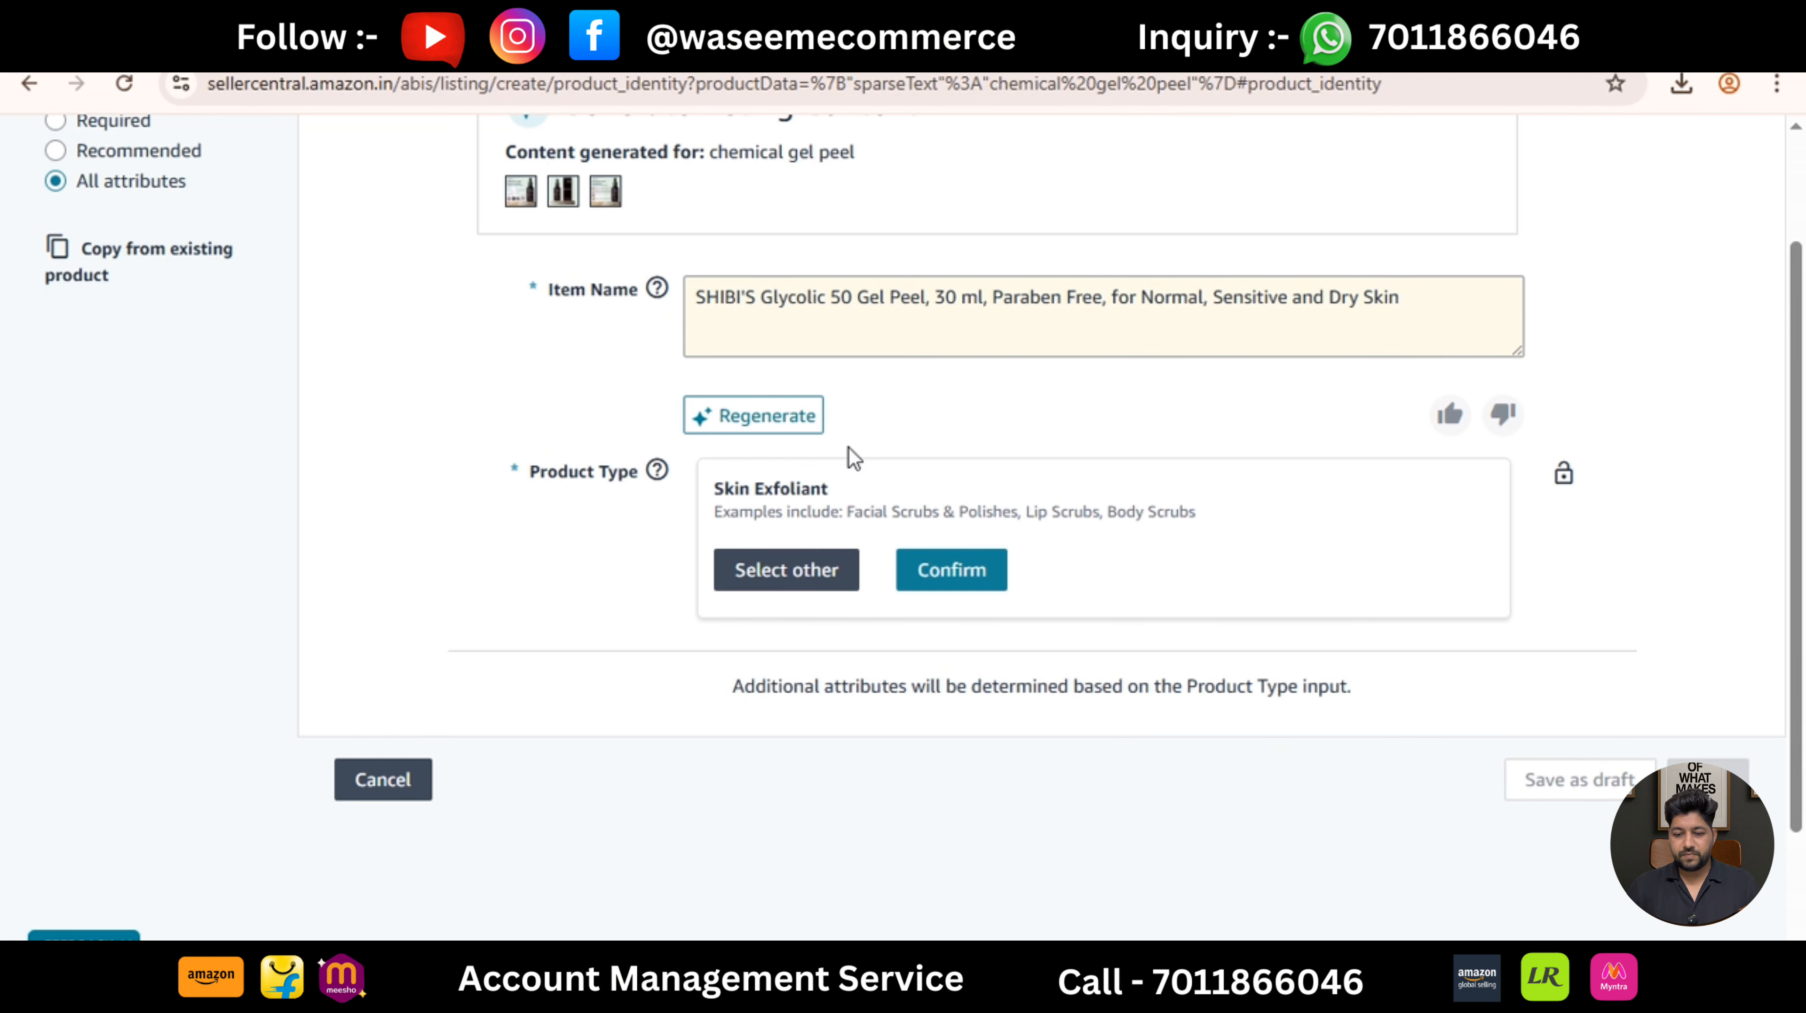
pyautogui.click(953, 572)
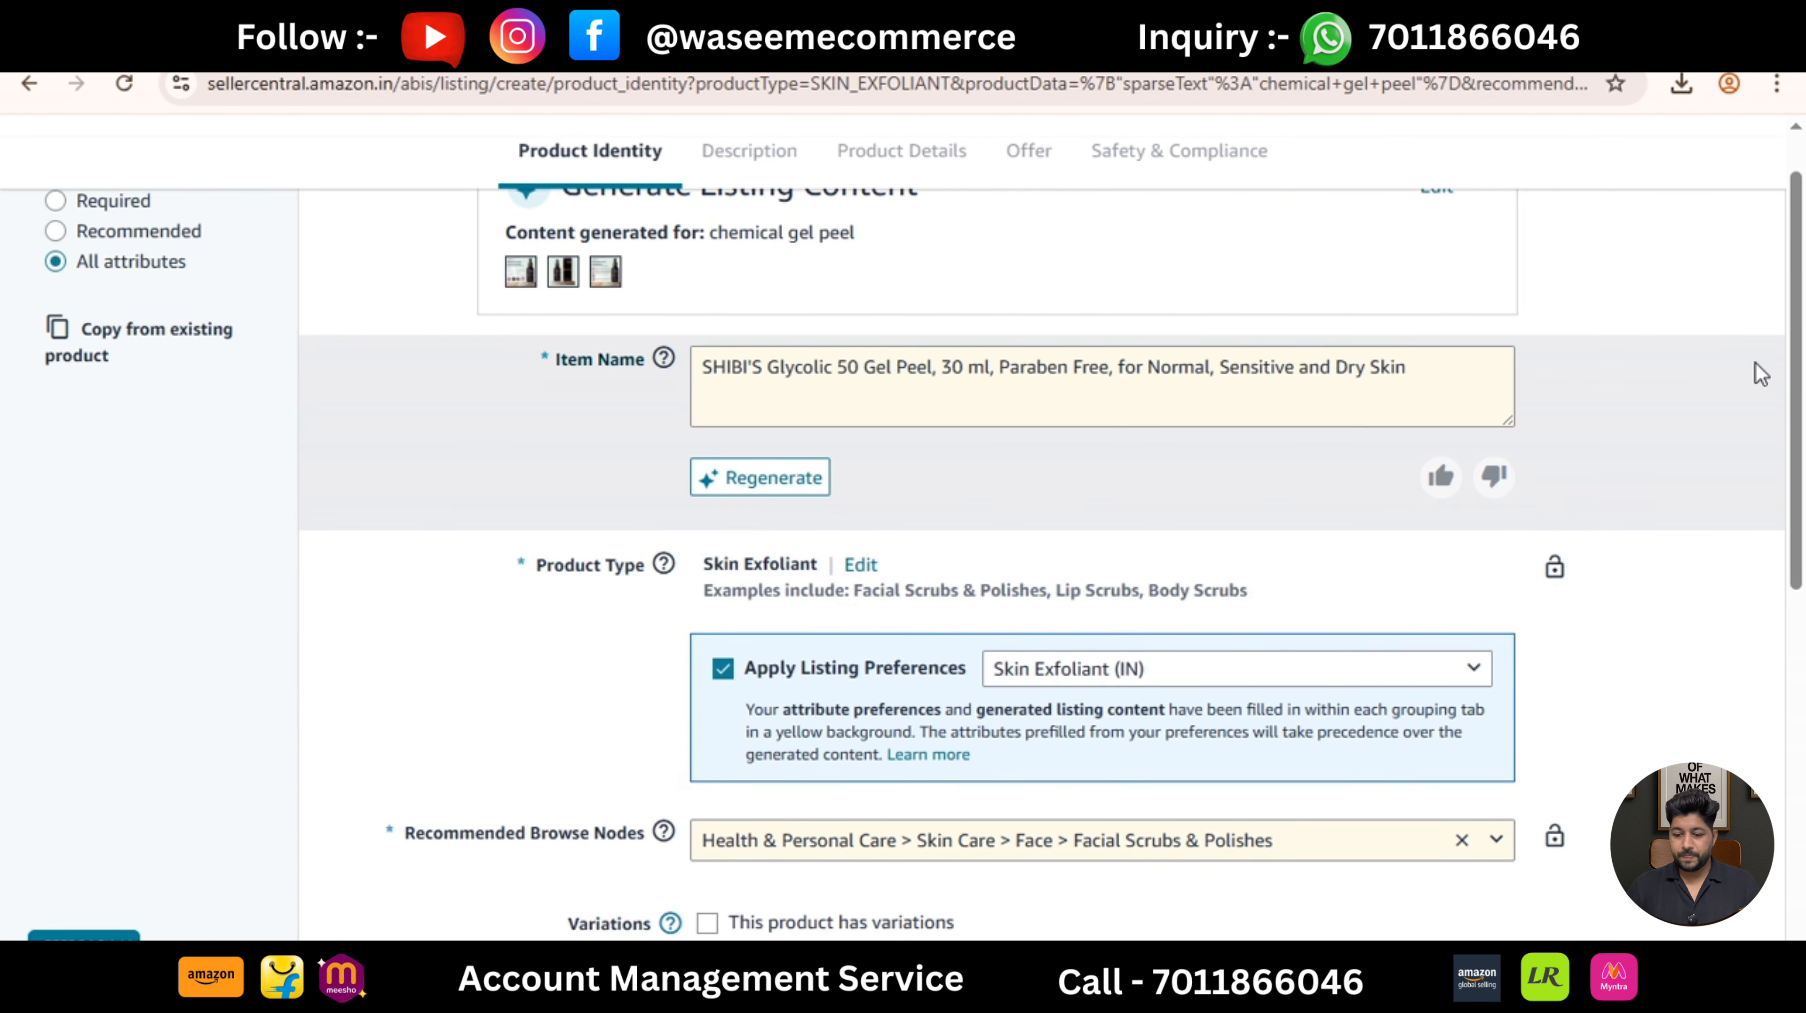
# Mark the product as having no brand name and continue to the listing's Description section.
pyautogui.scroll(-1, 1800, 322)
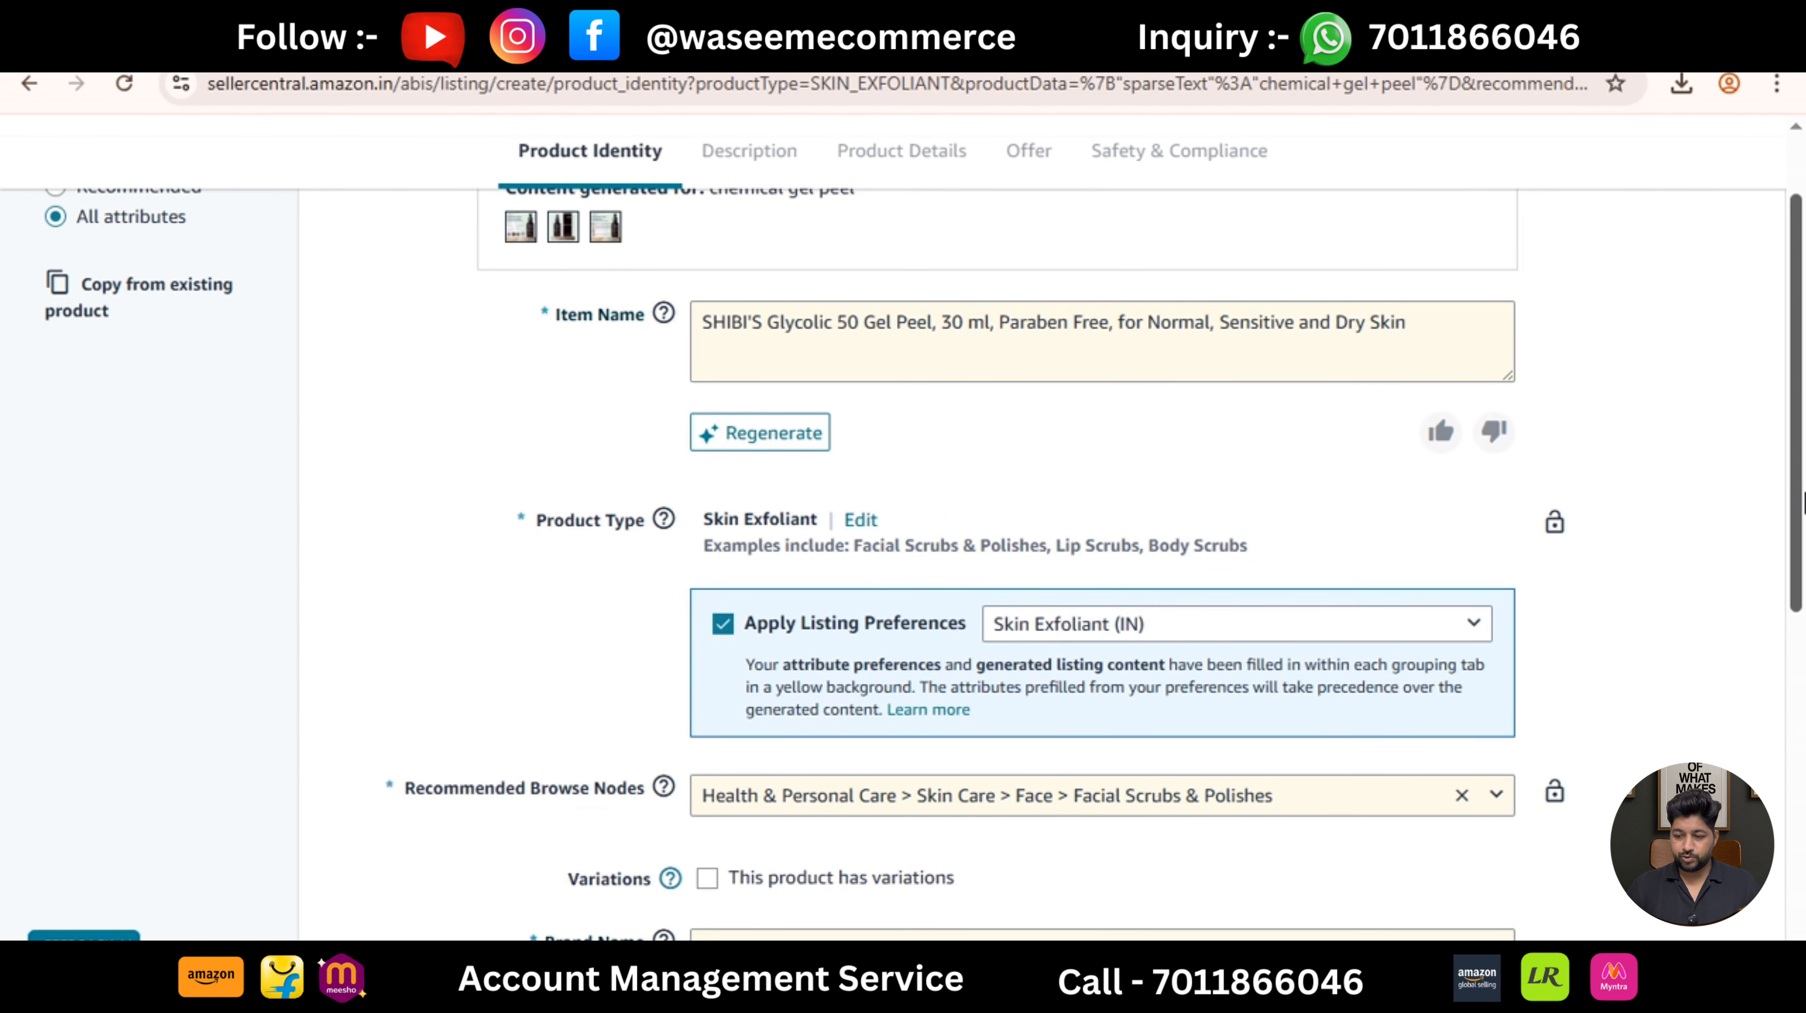
pyautogui.scroll(-3, 1801, 634)
pyautogui.scroll(-3, 1801, 633)
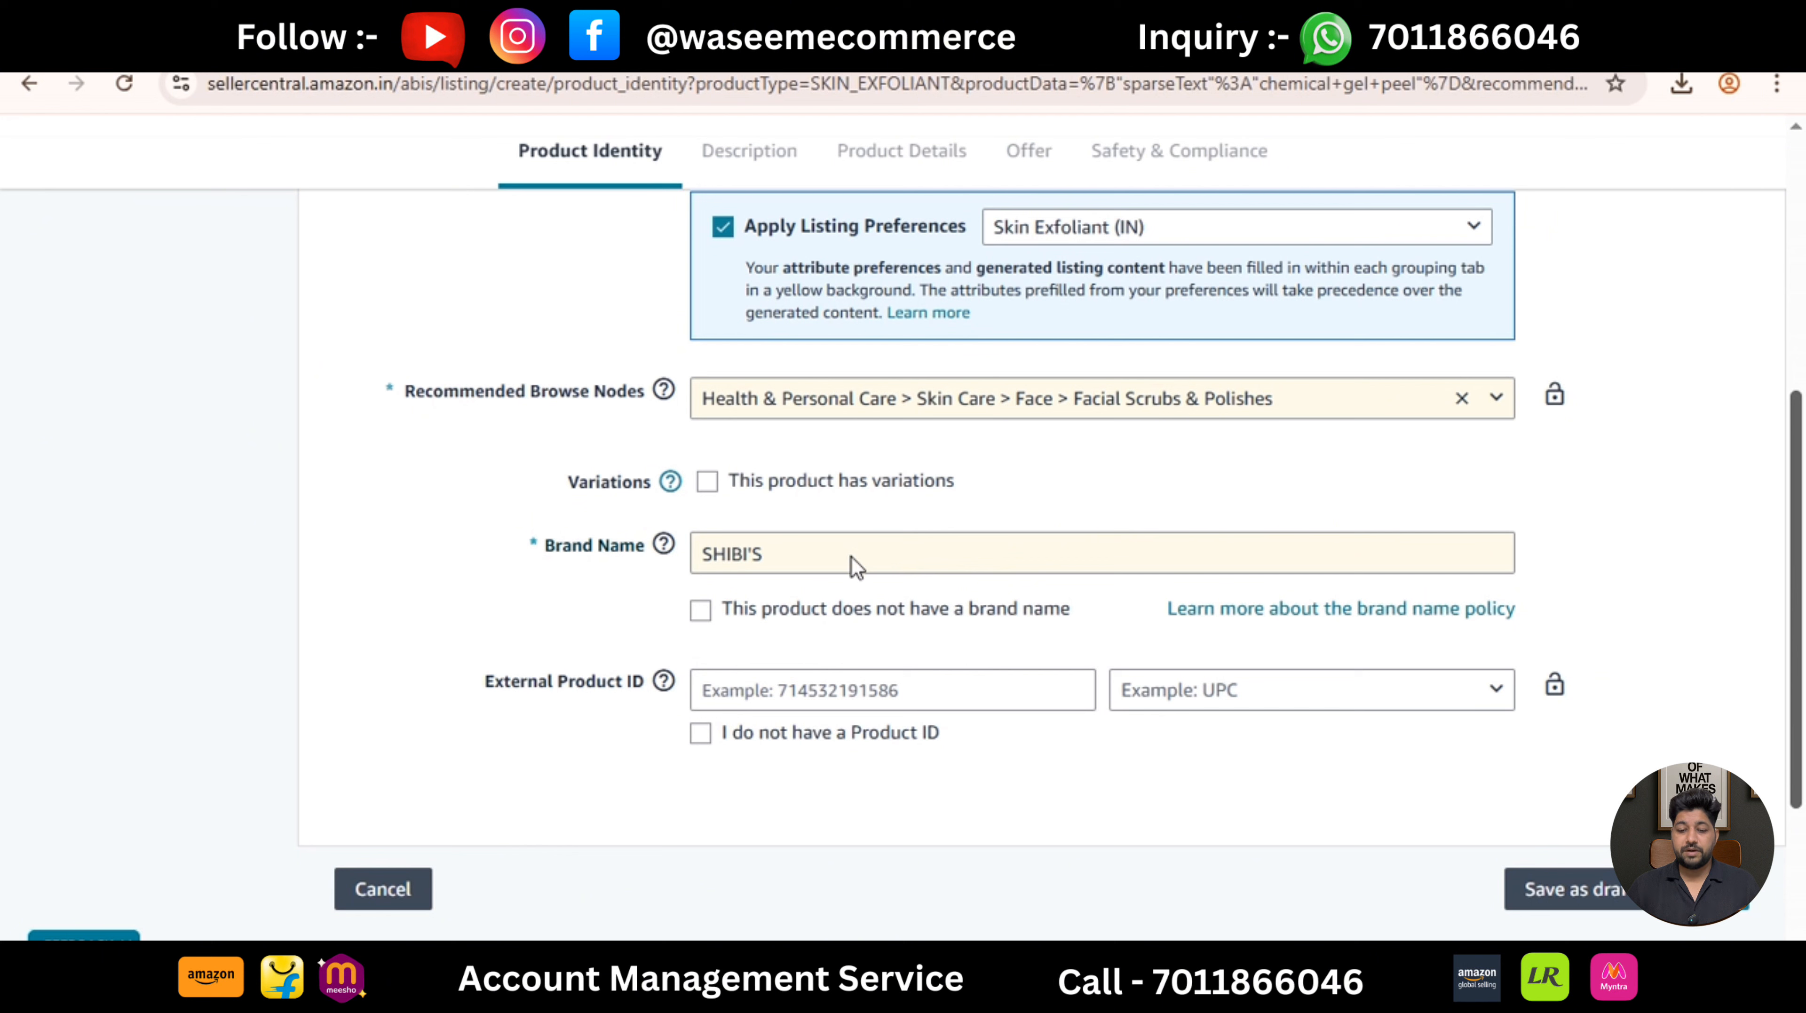
pyautogui.click(838, 565)
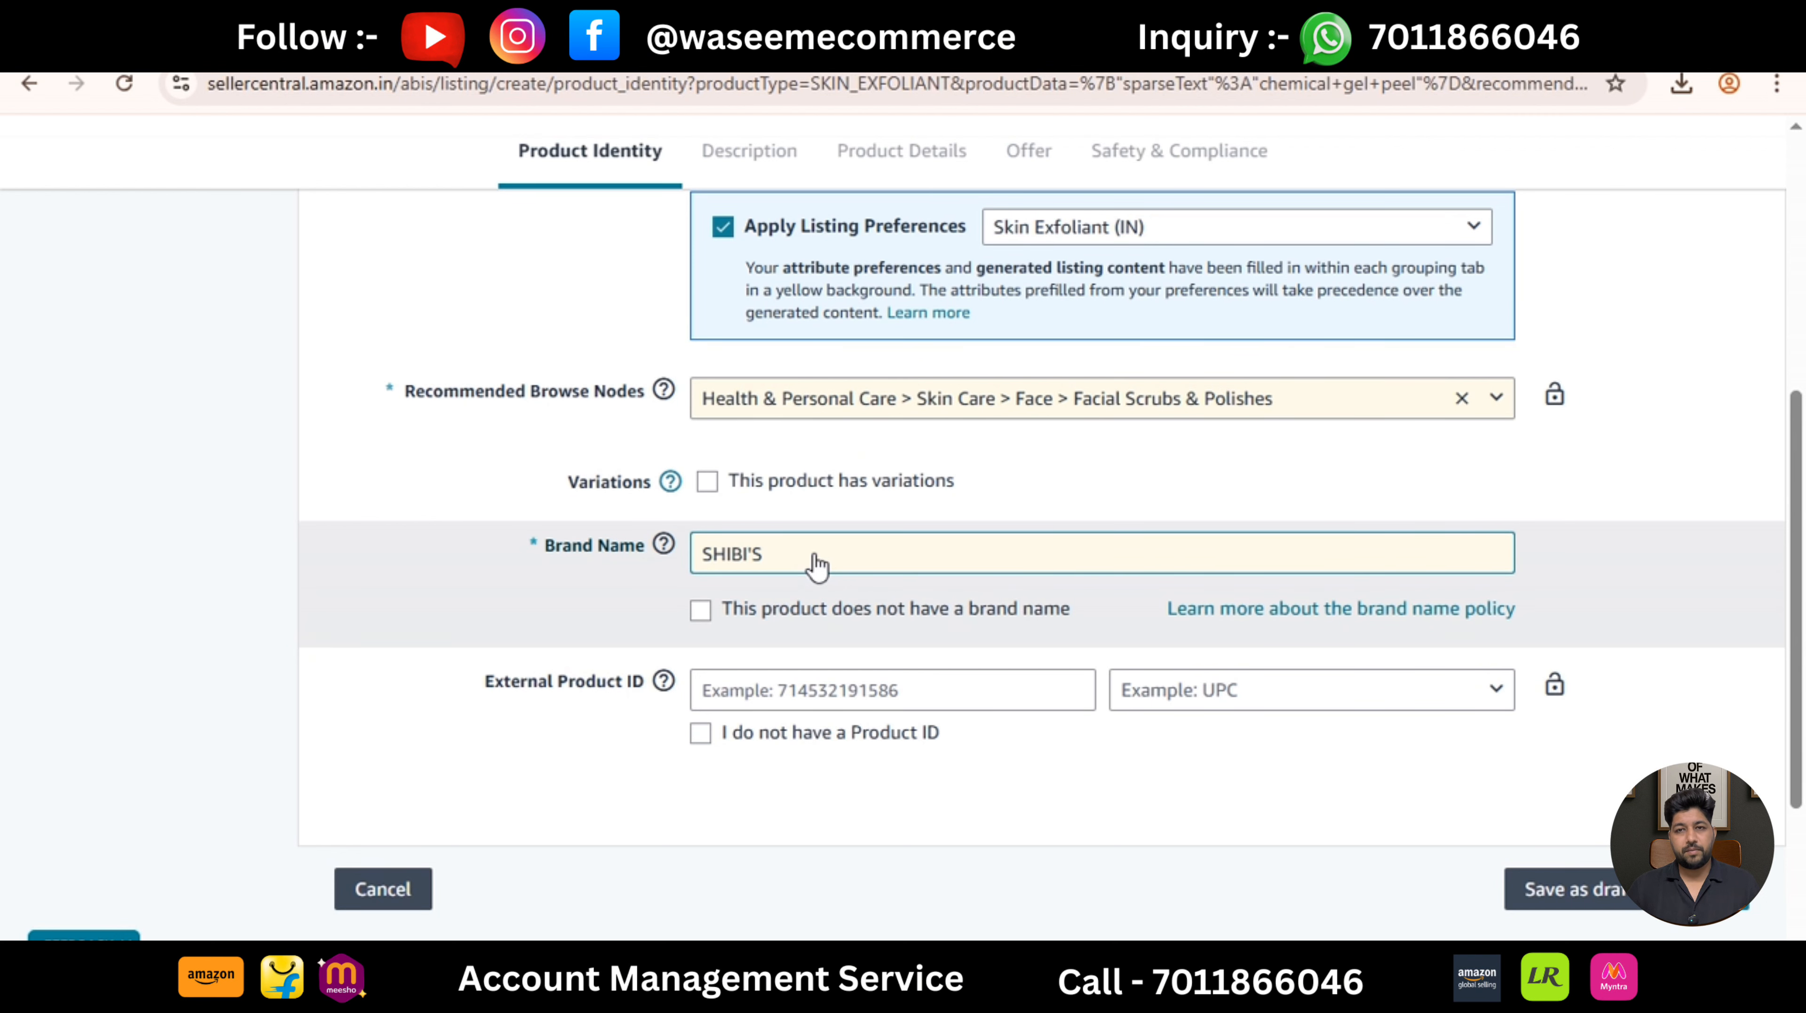
pyautogui.click(701, 611)
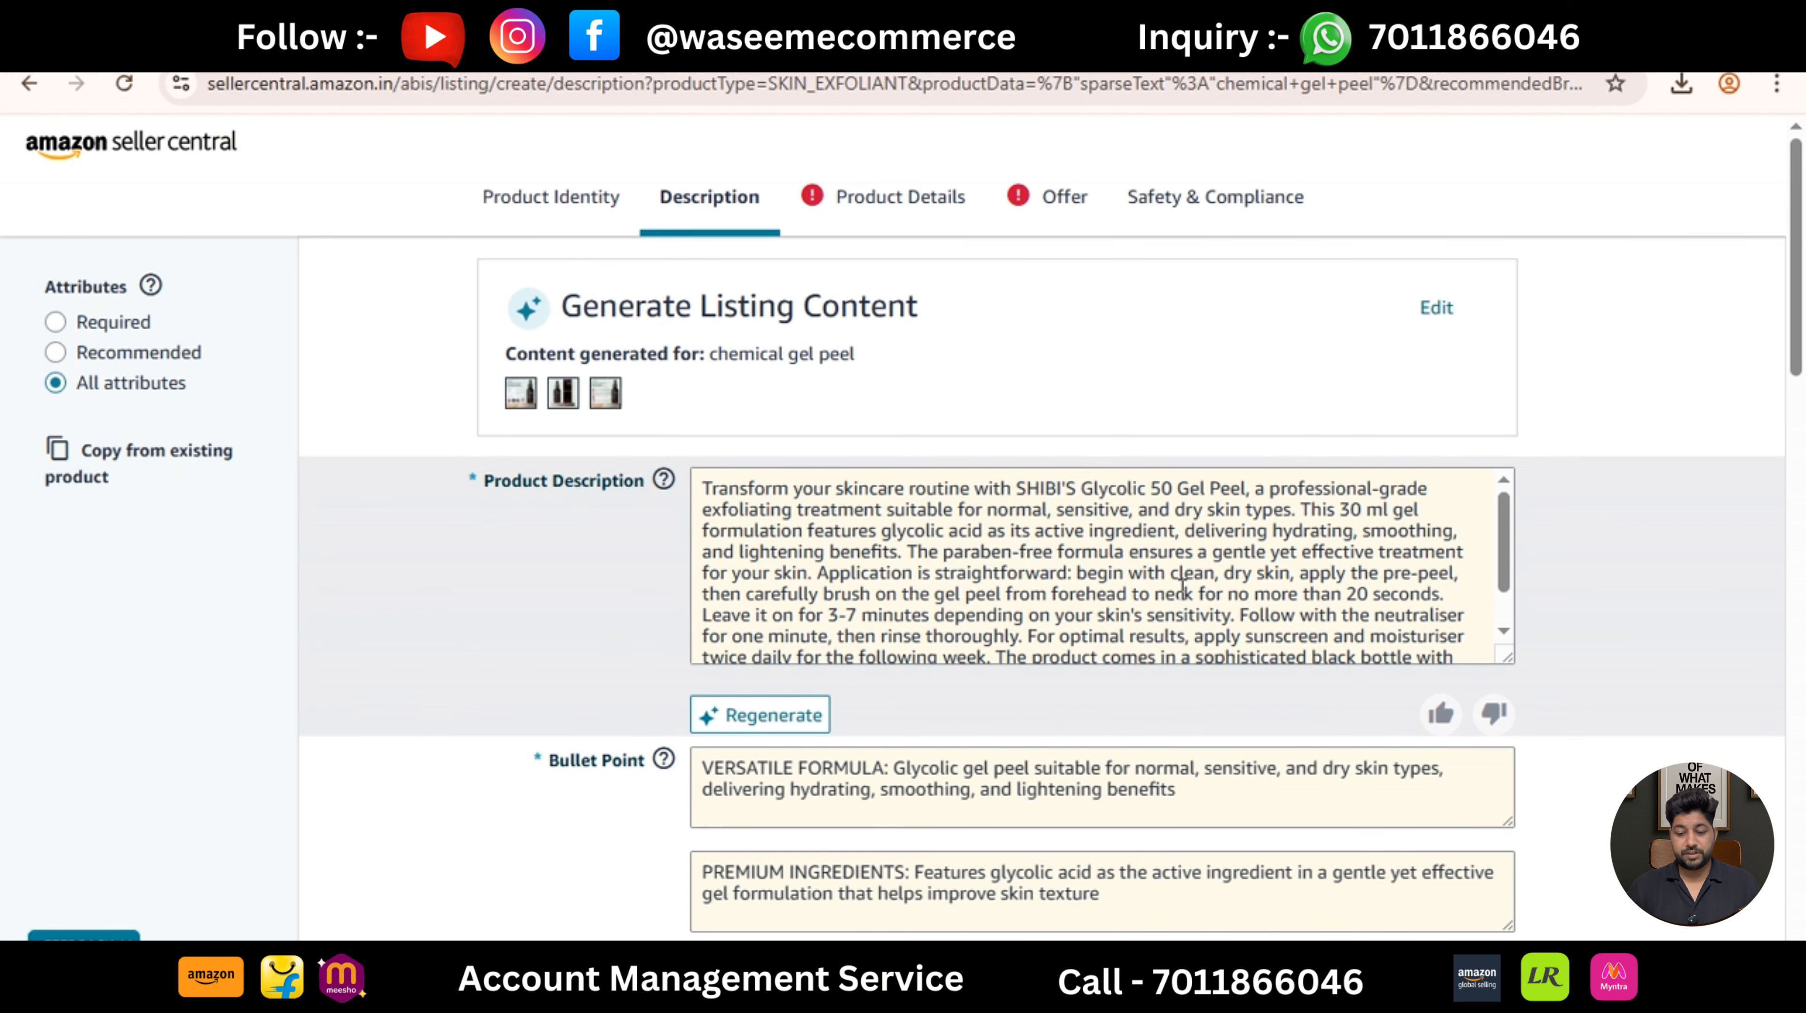
# Upload 619HUHXAa0L._SL1500_, the white-background bottle and box photo, as the fourth listing image.
pyautogui.moveTo(1797, 290); pyautogui.dragTo(1801, 405)
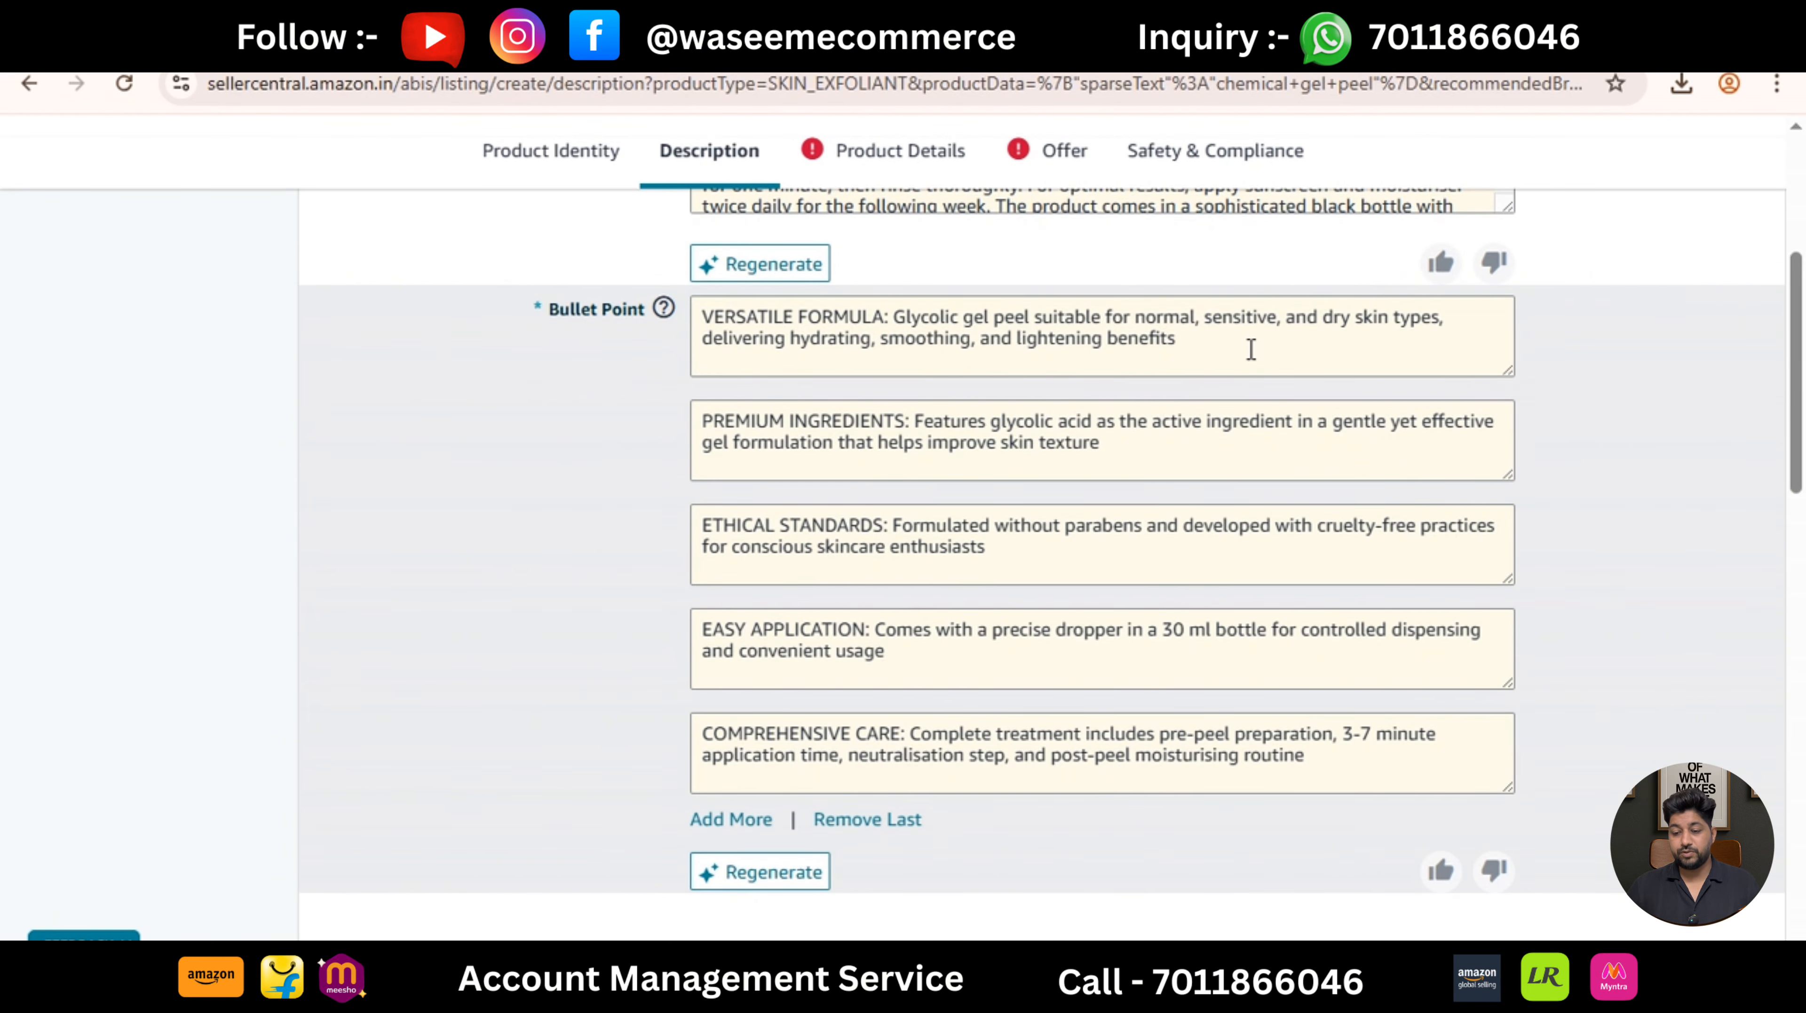
pyautogui.moveTo(1800, 434); pyautogui.dragTo(1802, 630)
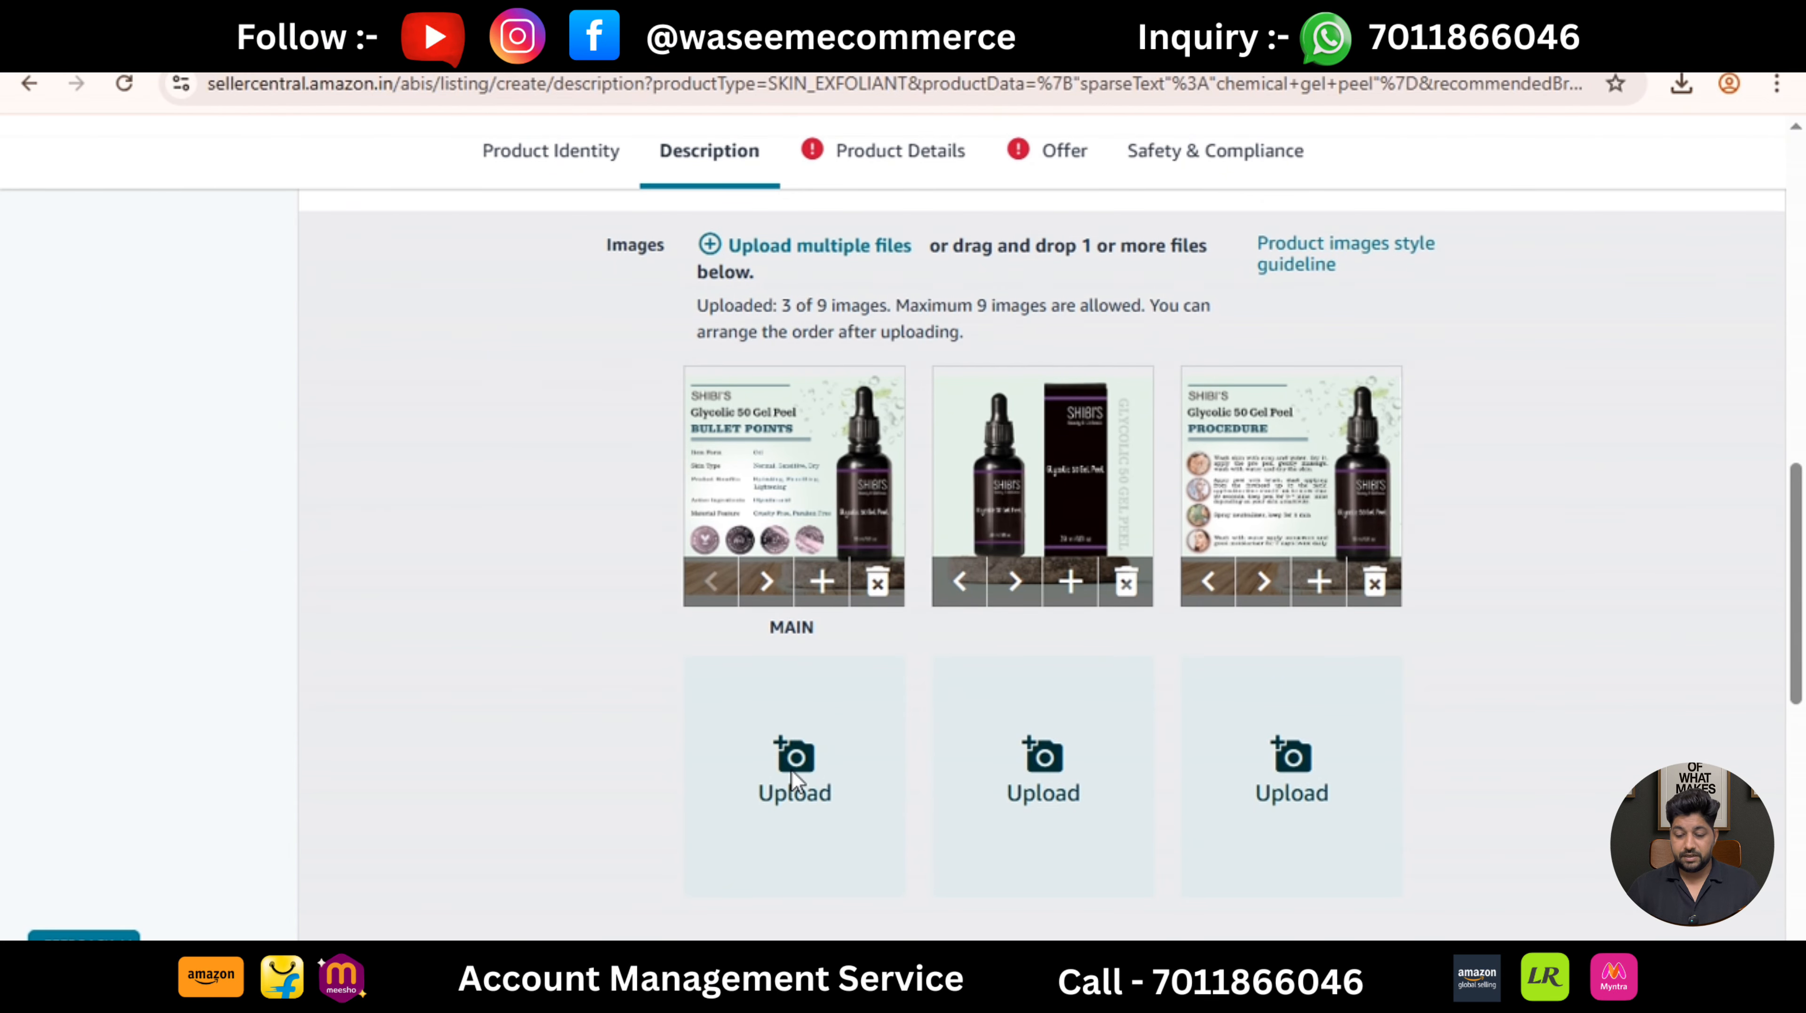
pyautogui.click(795, 780)
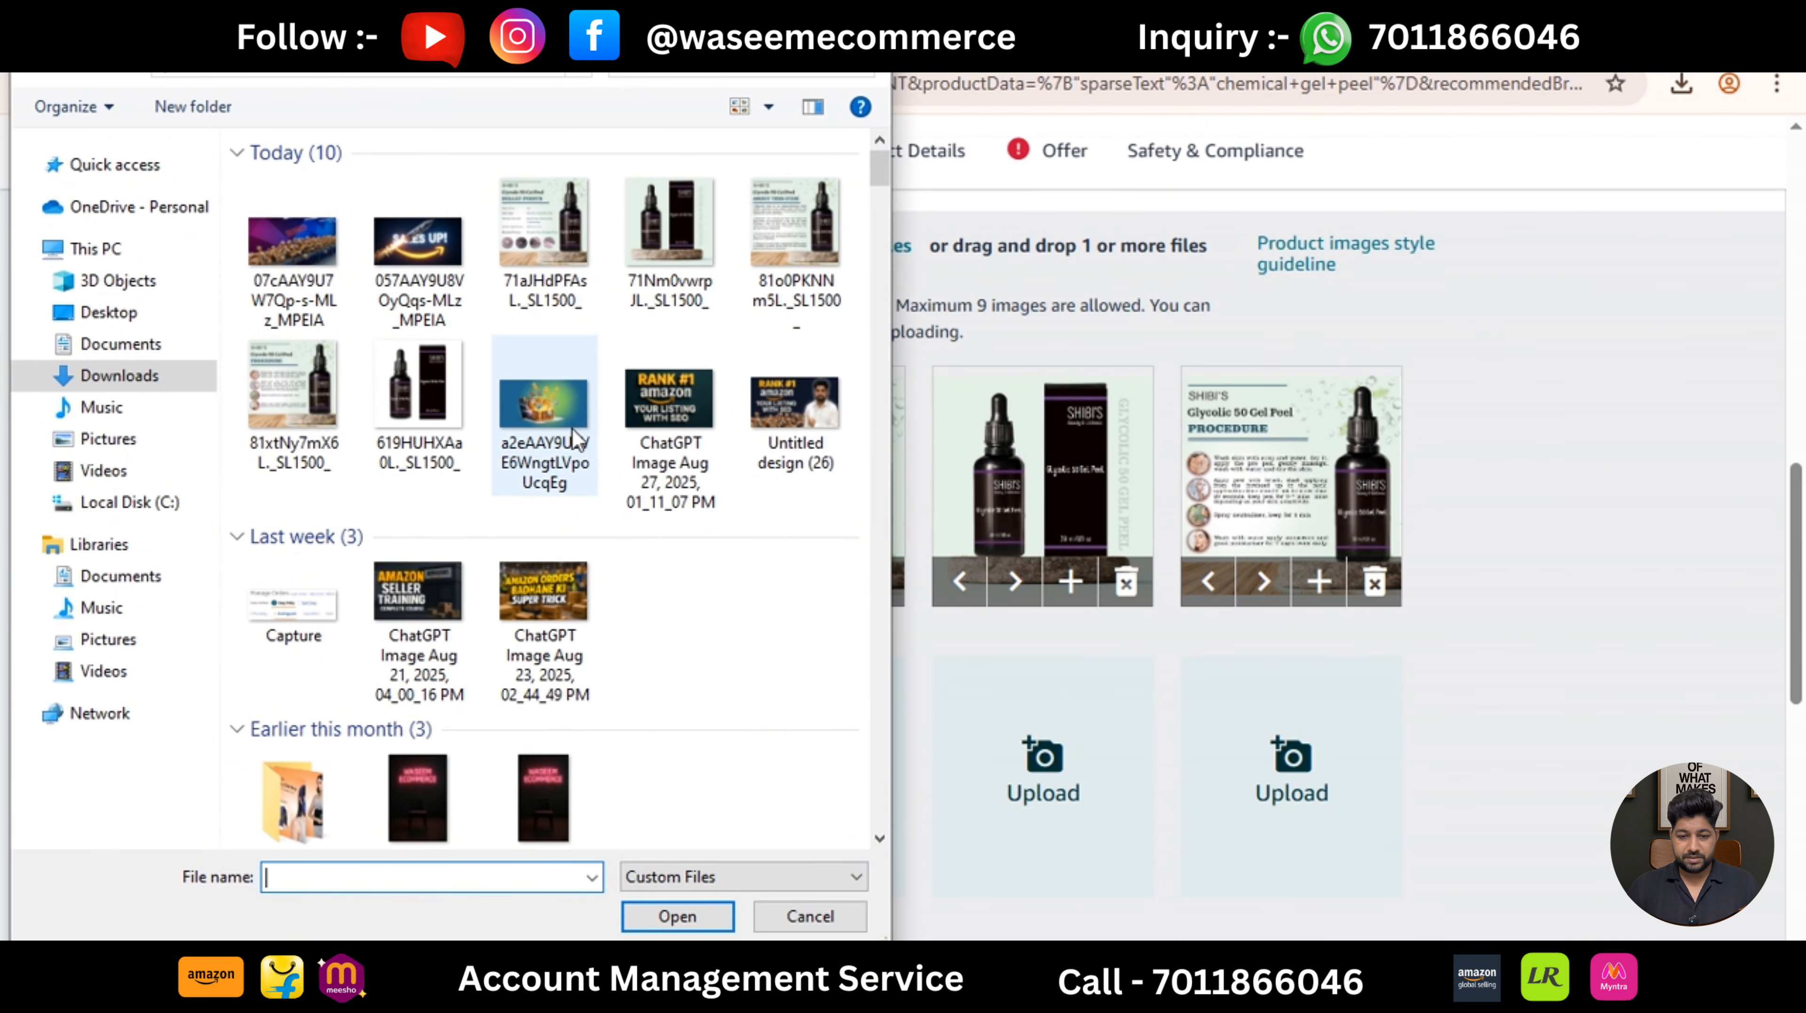
pyautogui.doubleClick(427, 410)
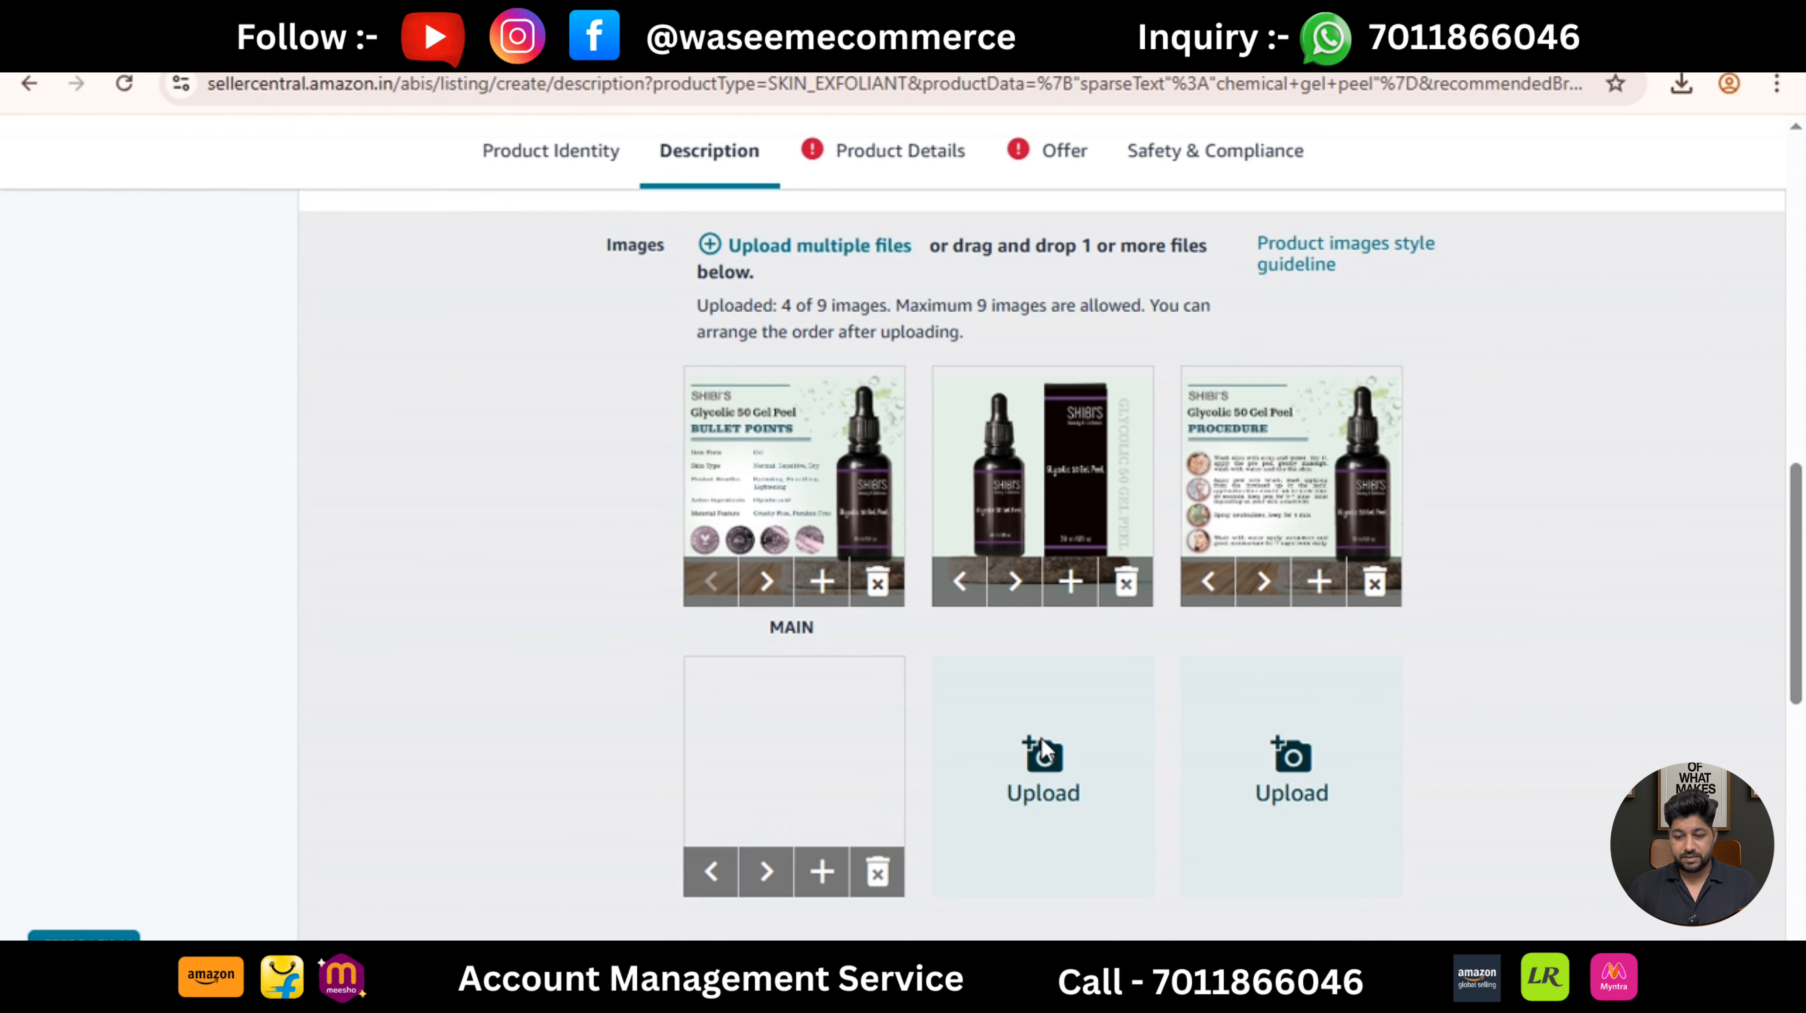
# Upload 71aJHdPFAsL._SL1500_, the "Bullet Points" graphic, as the fifth listing image.
pyautogui.click(1042, 752)
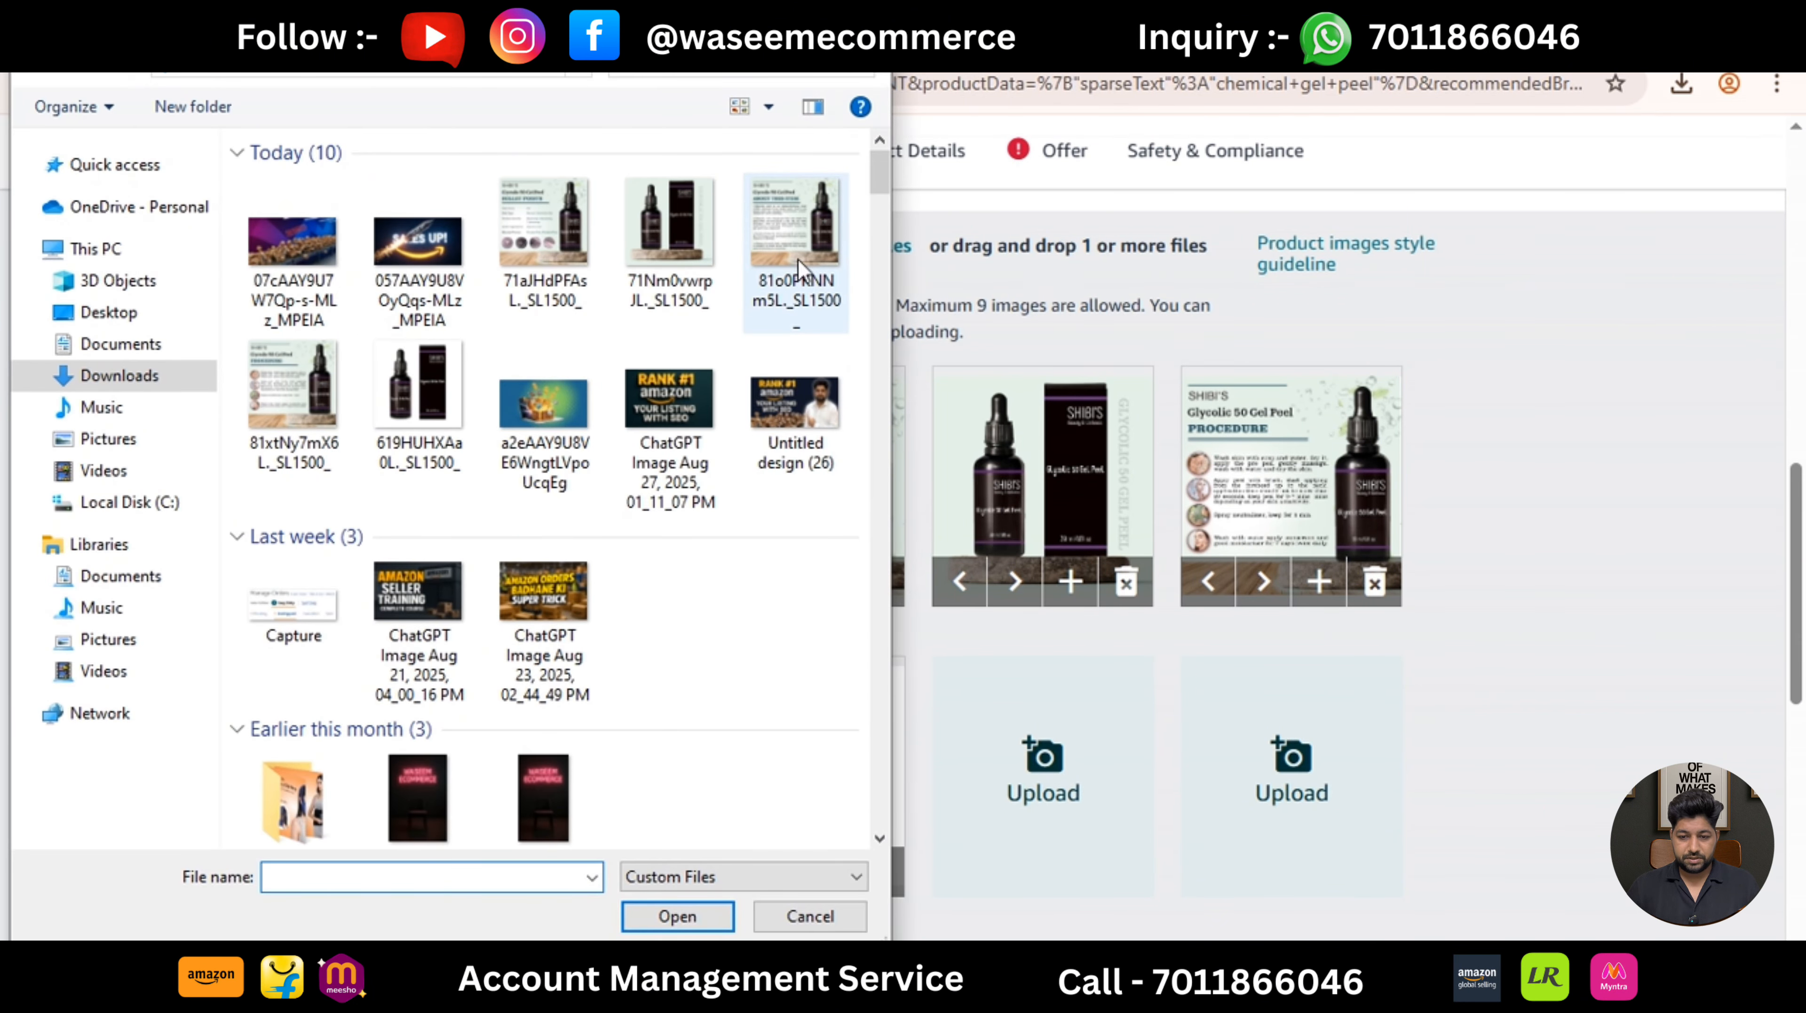
pyautogui.click(809, 257)
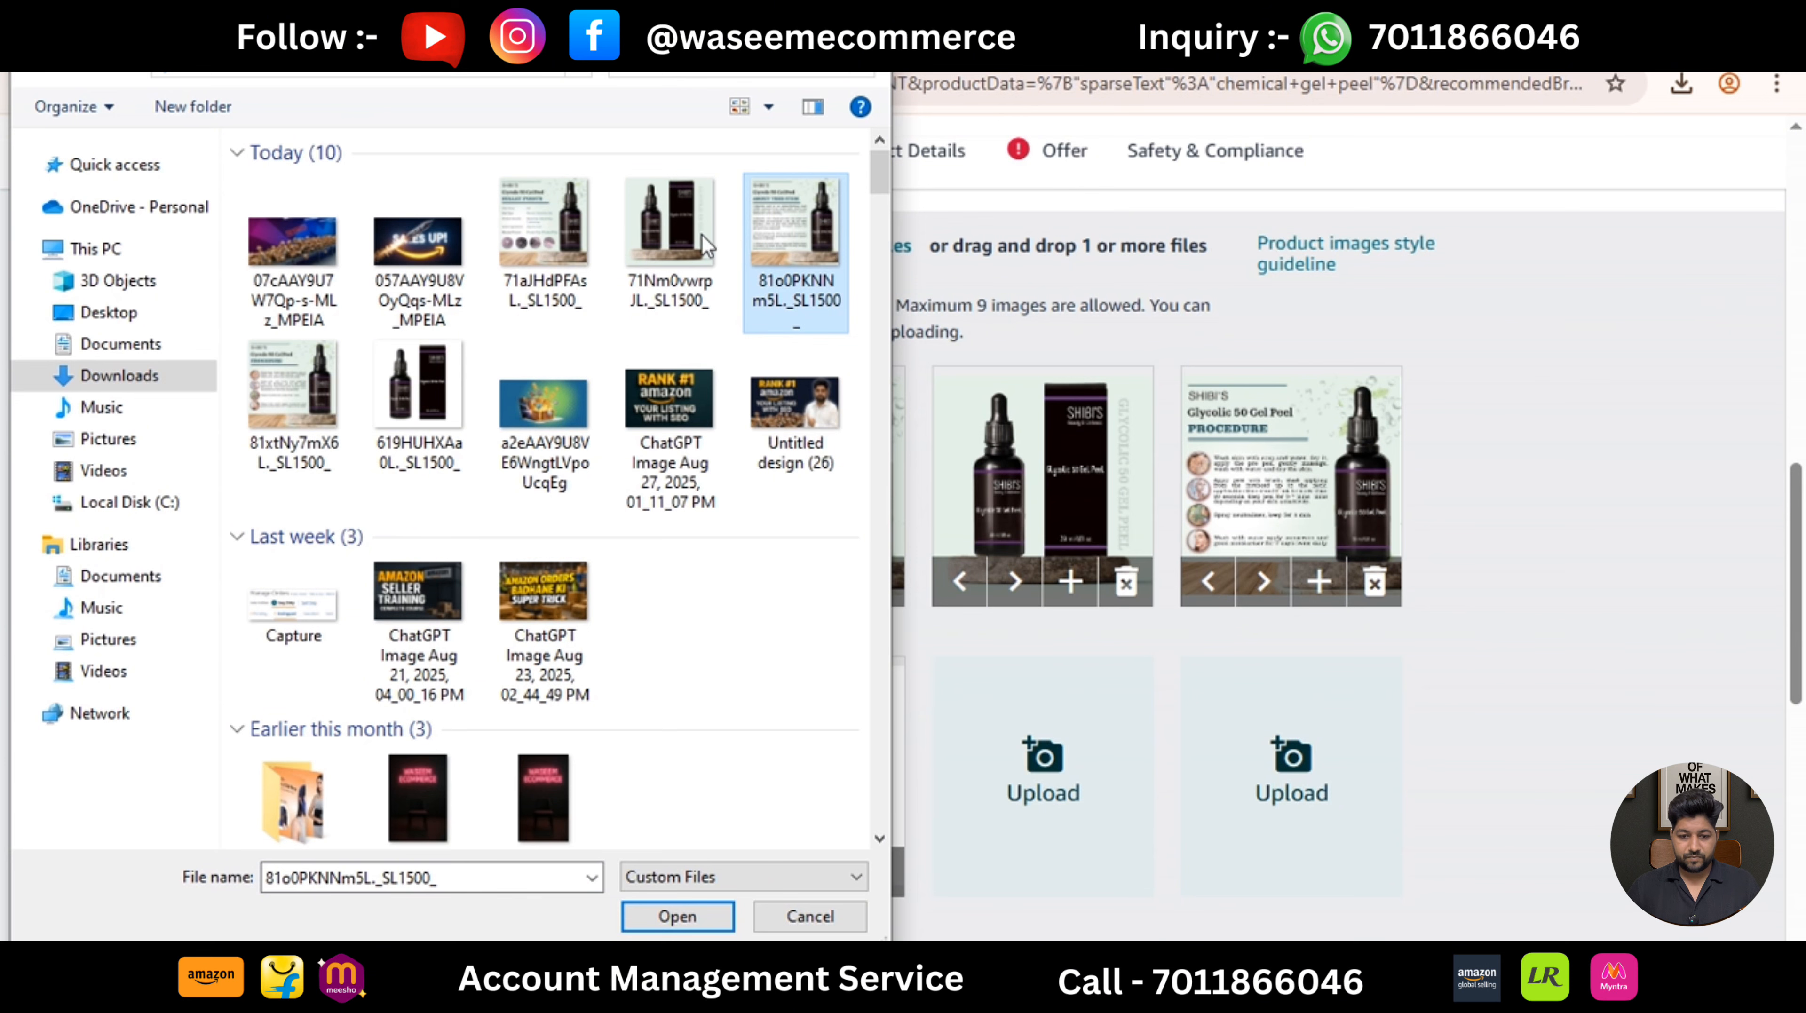
pyautogui.doubleClick(557, 218)
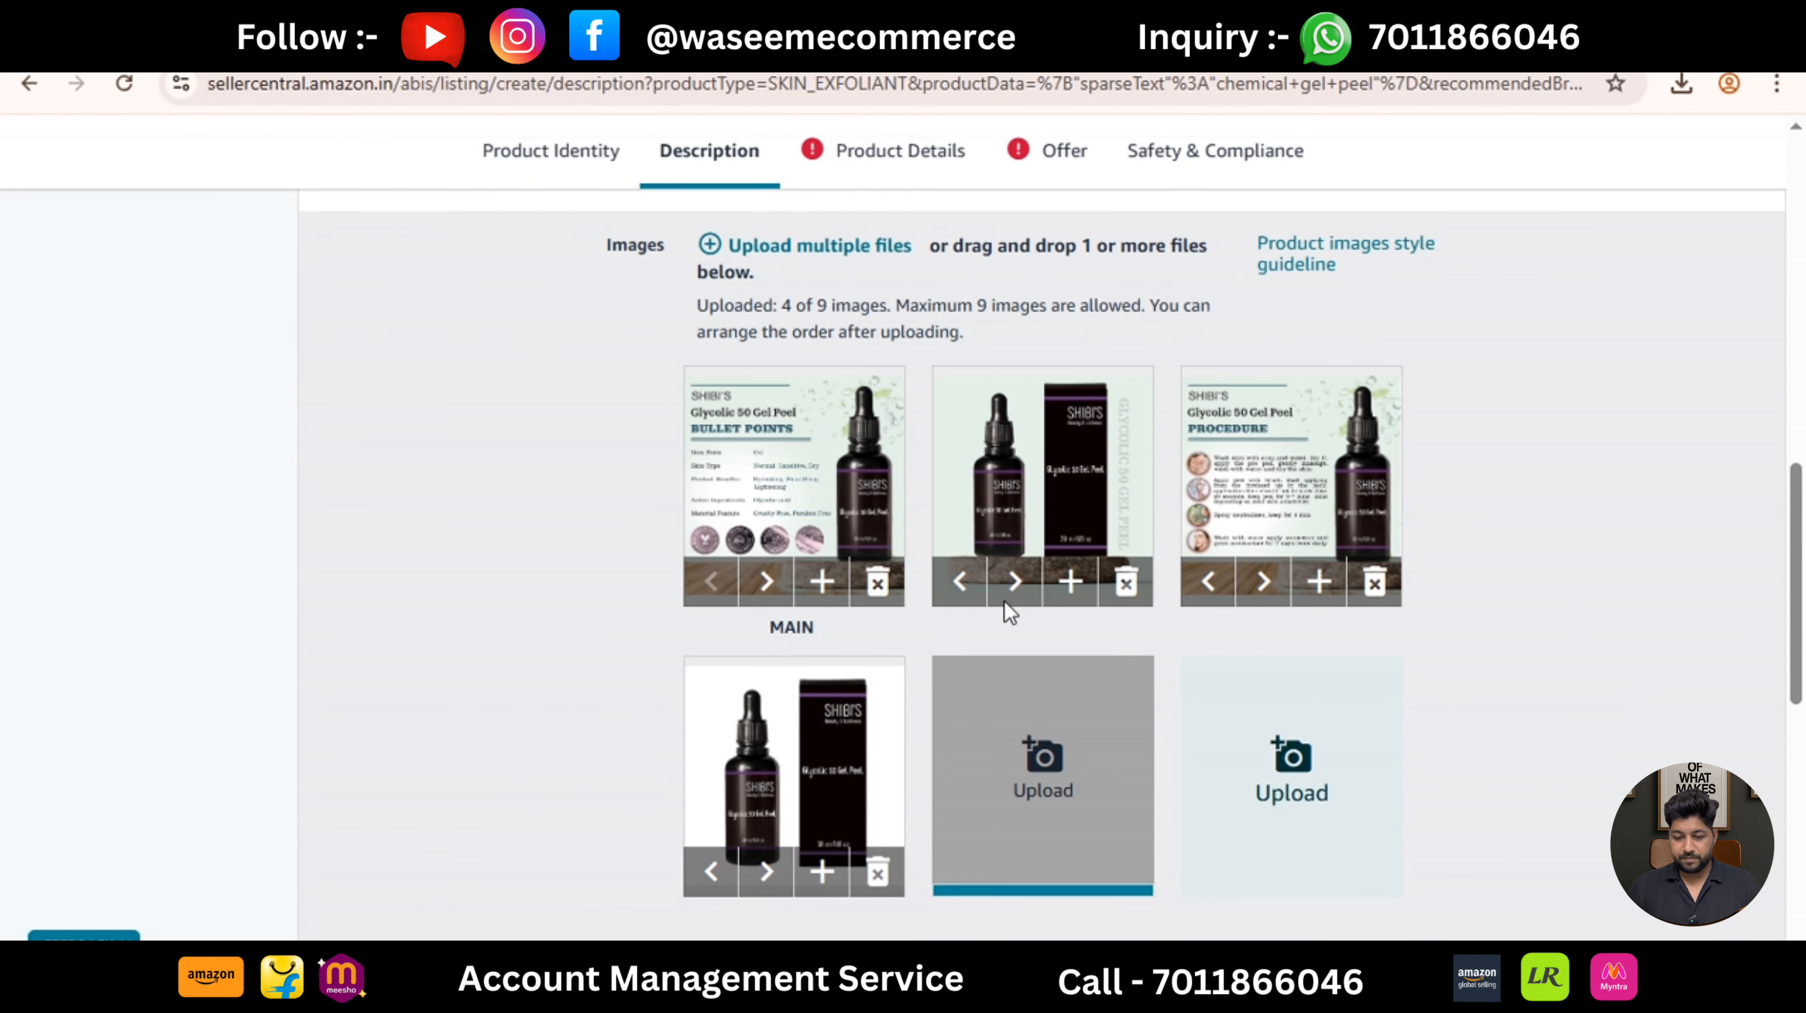
# Reorder the listing images so the white-background bottle photo is the main image and the green-background bottle photo comes second.
pyautogui.click(705, 875)
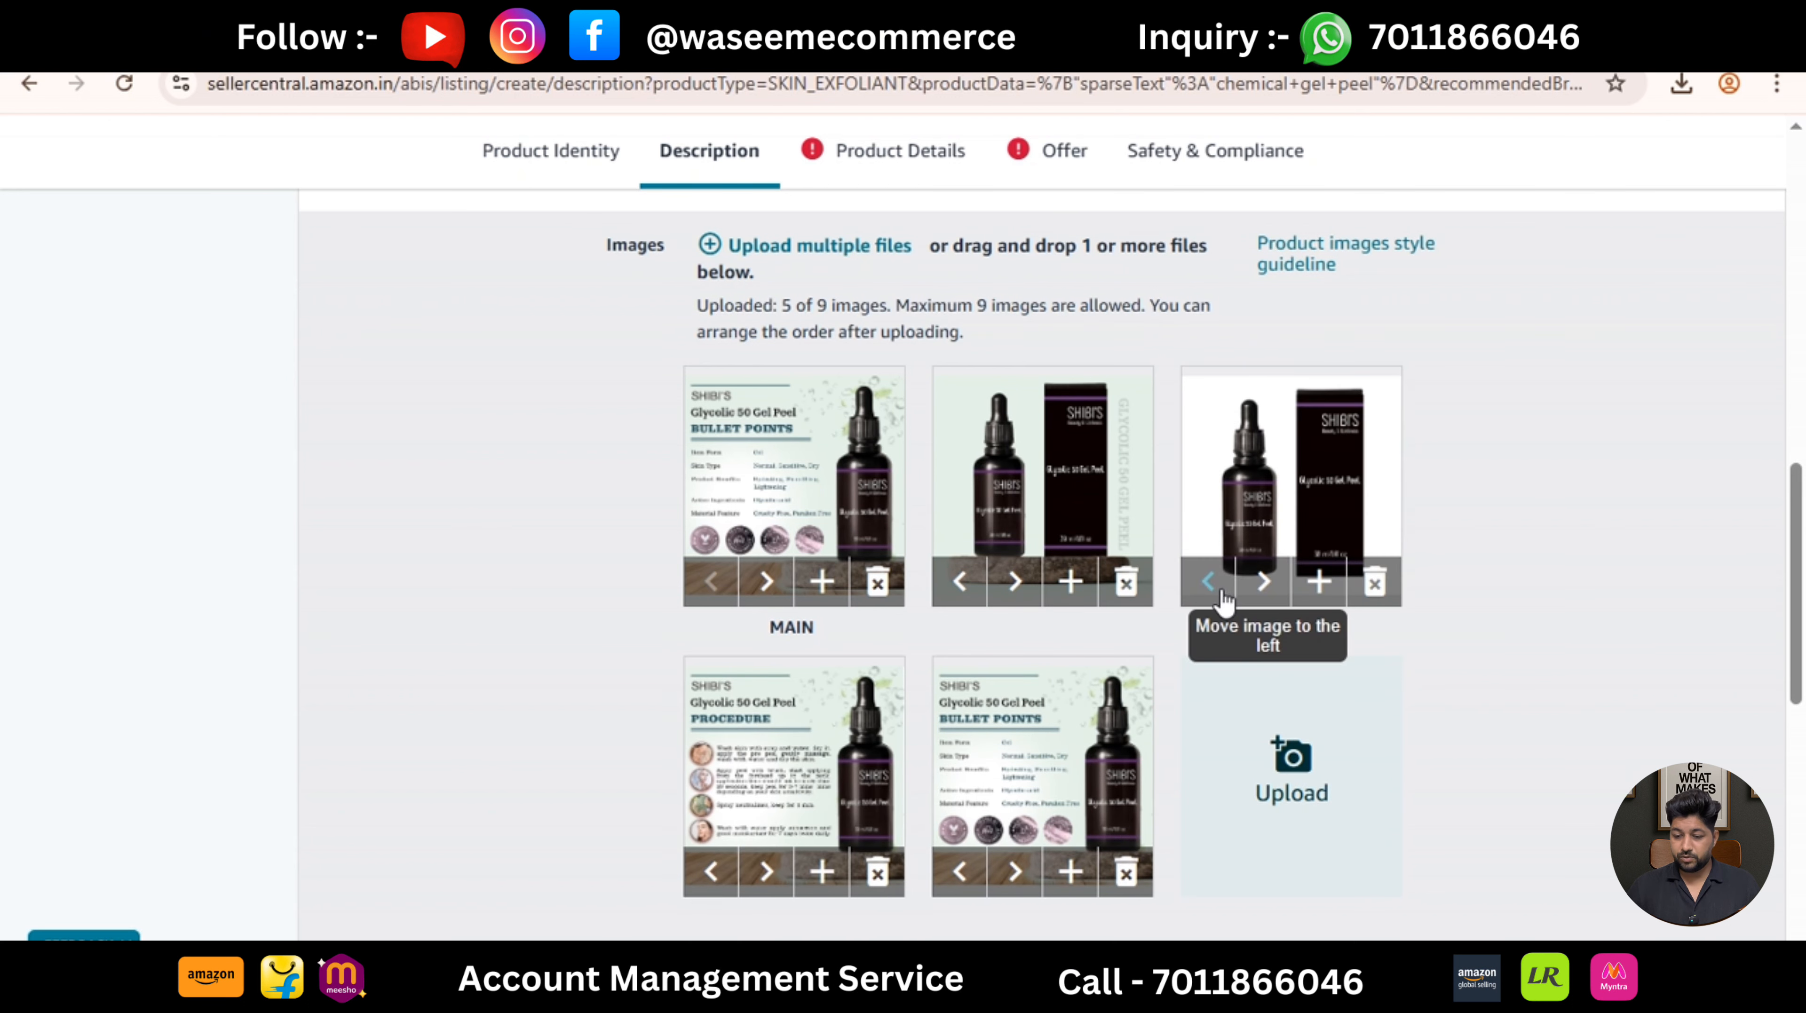
pyautogui.click(1205, 588)
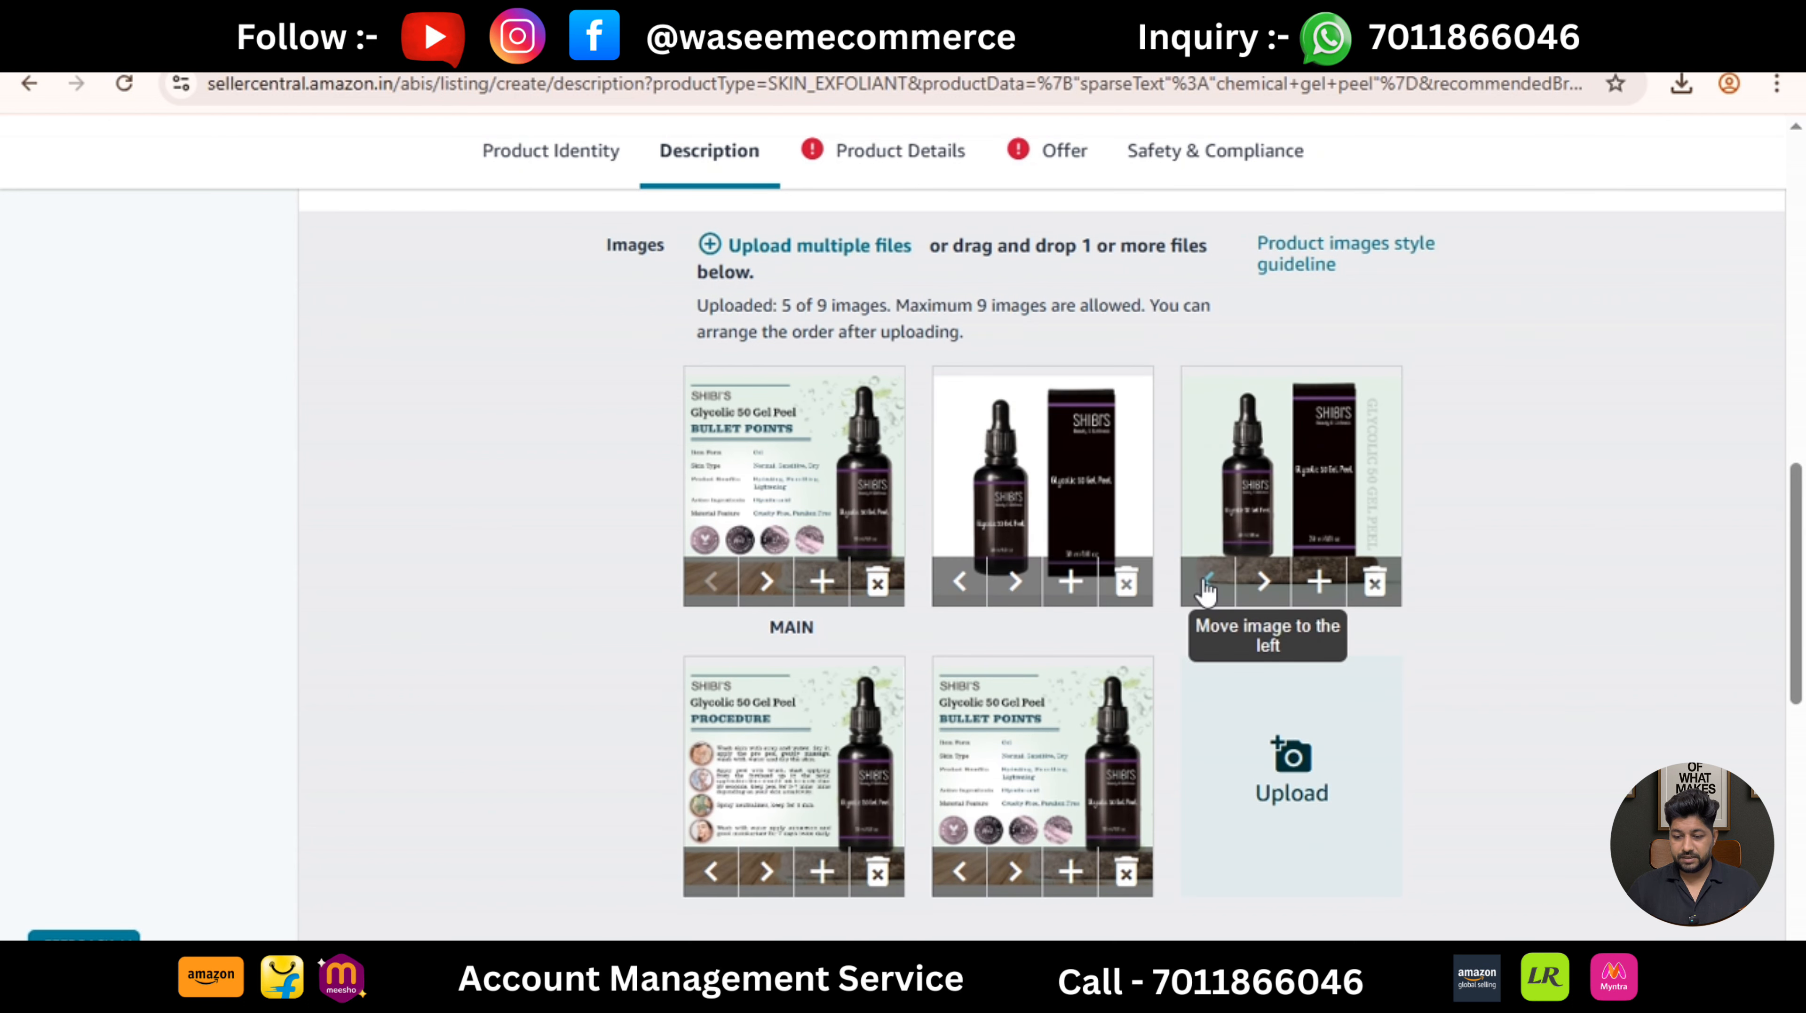
pyautogui.click(959, 583)
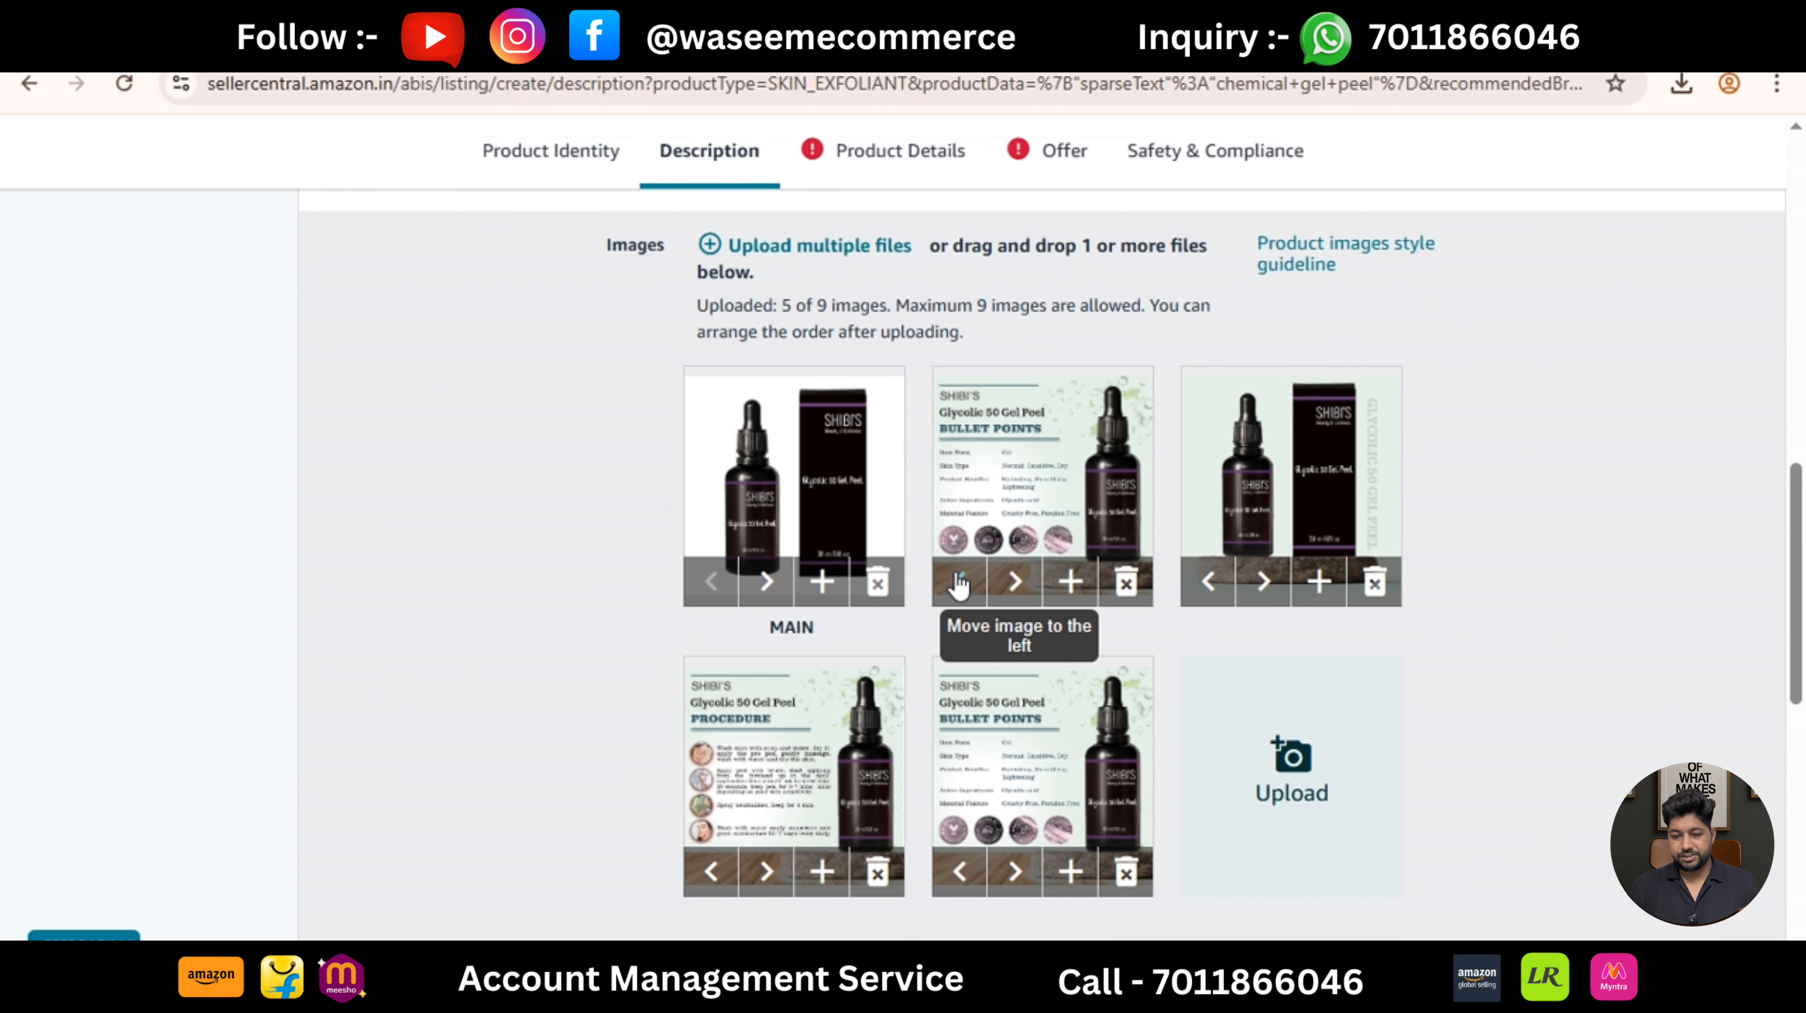
pyautogui.click(1205, 587)
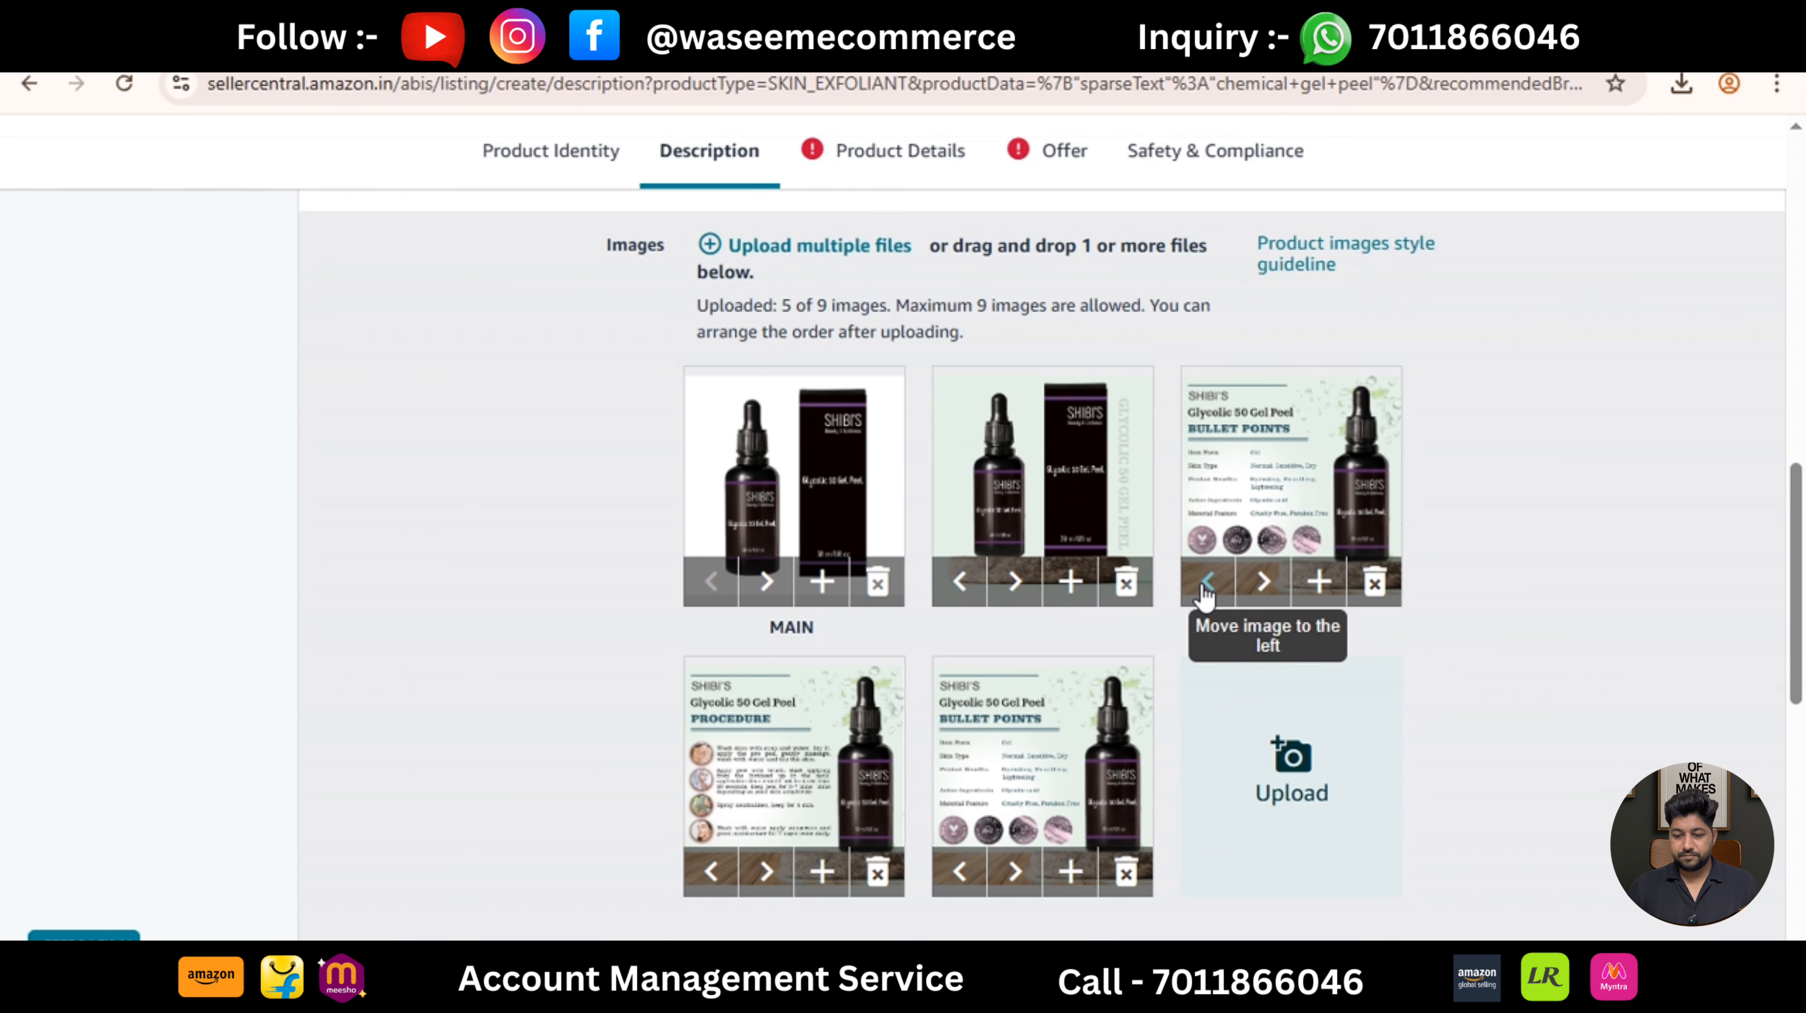
pyautogui.click(1207, 583)
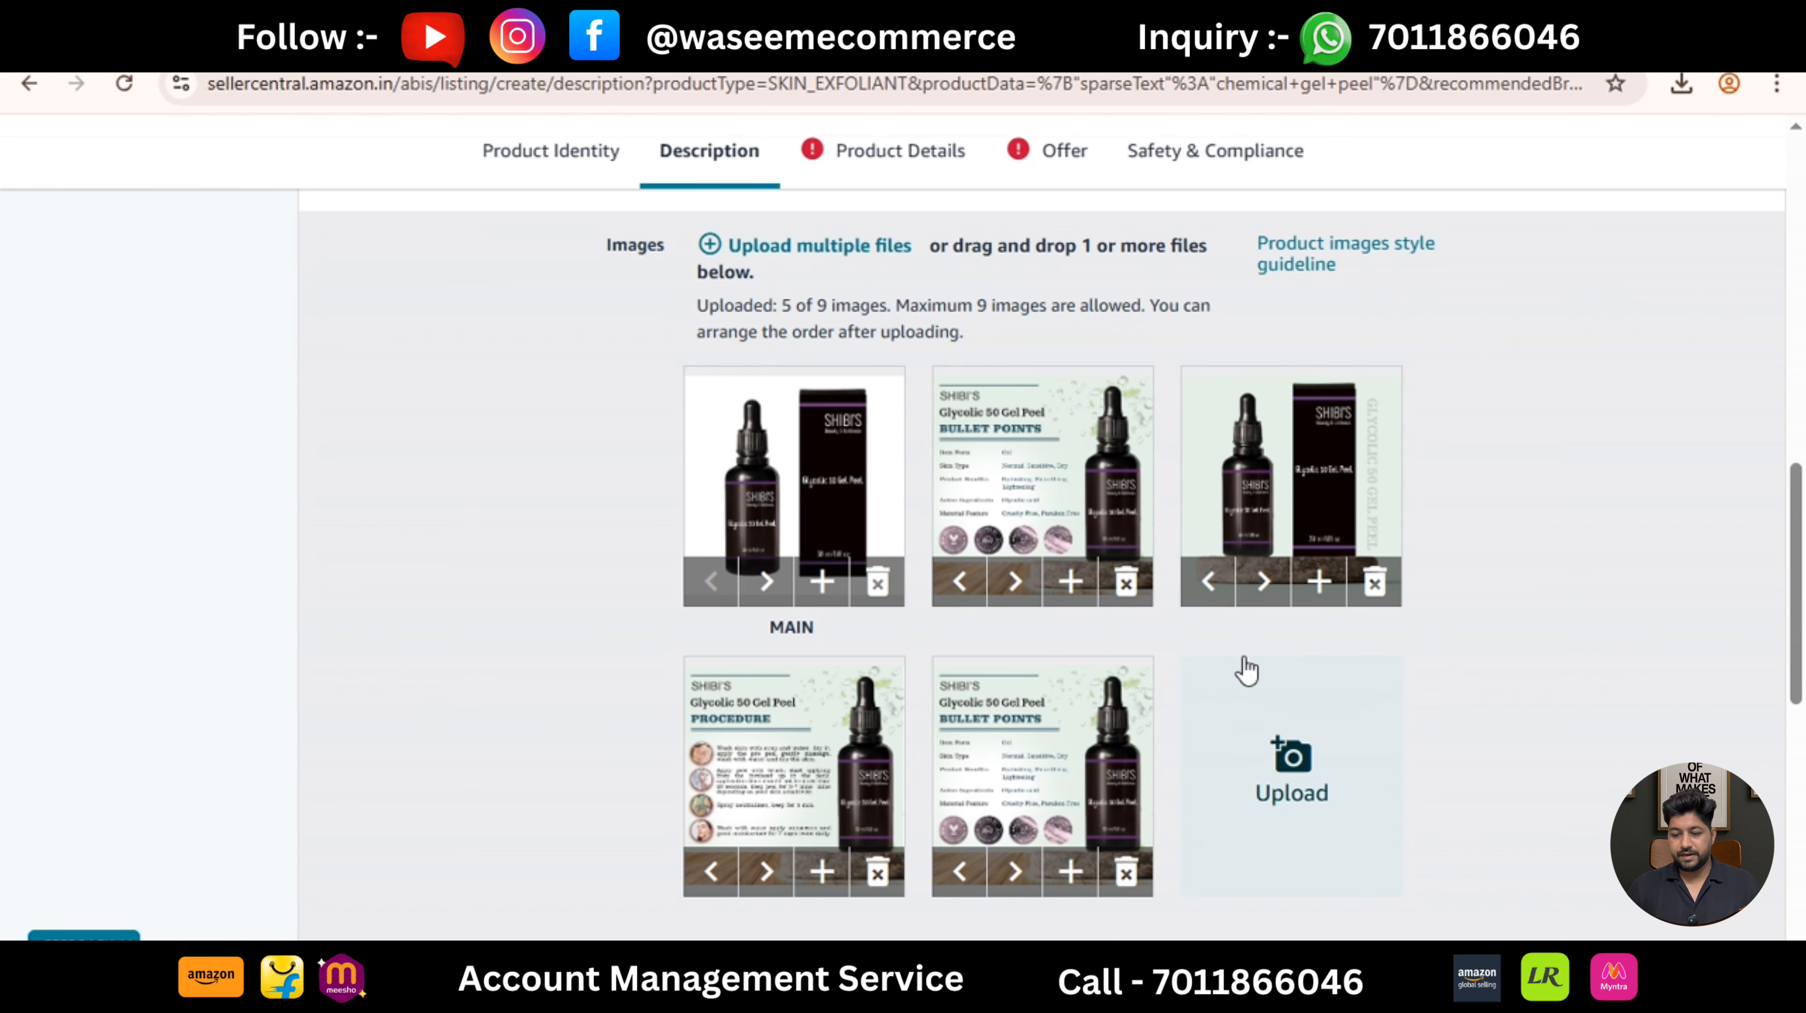
pyautogui.click(1211, 583)
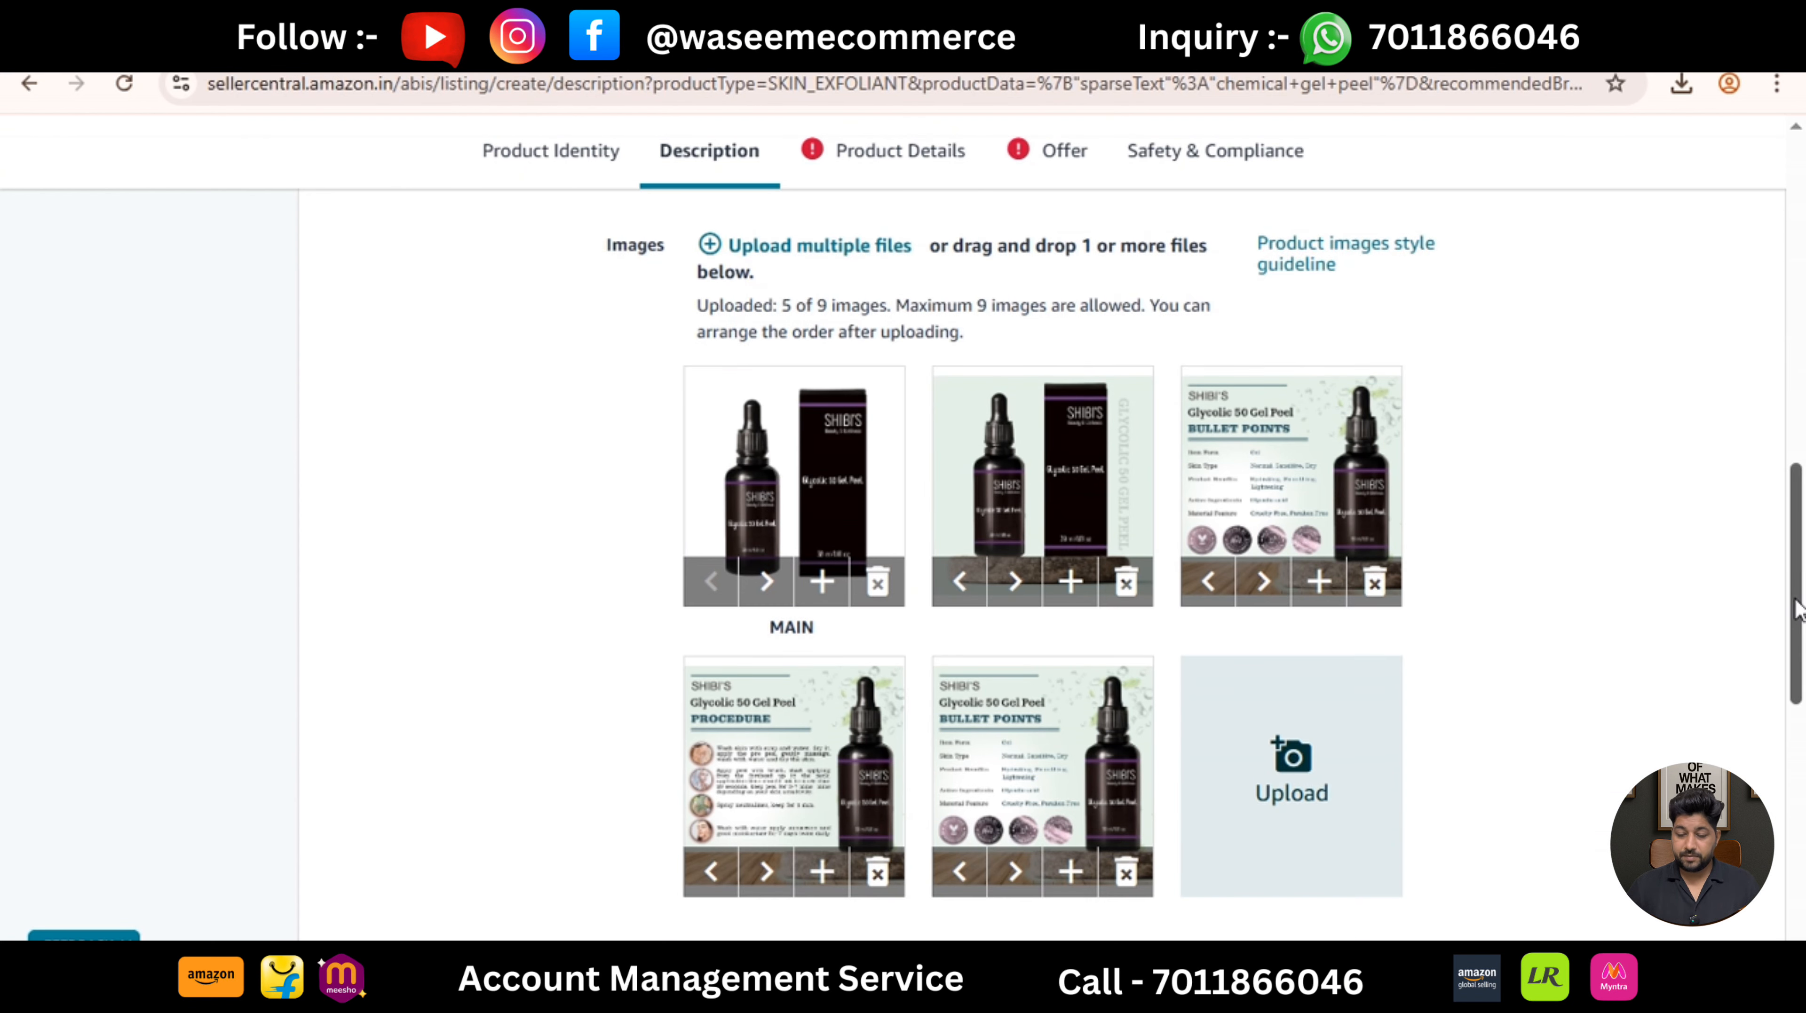
# Go to the listing's Product Details section and set Product Expiration Type to Expiration On Package.
pyautogui.moveTo(1796, 610); pyautogui.dragTo(1799, 560)
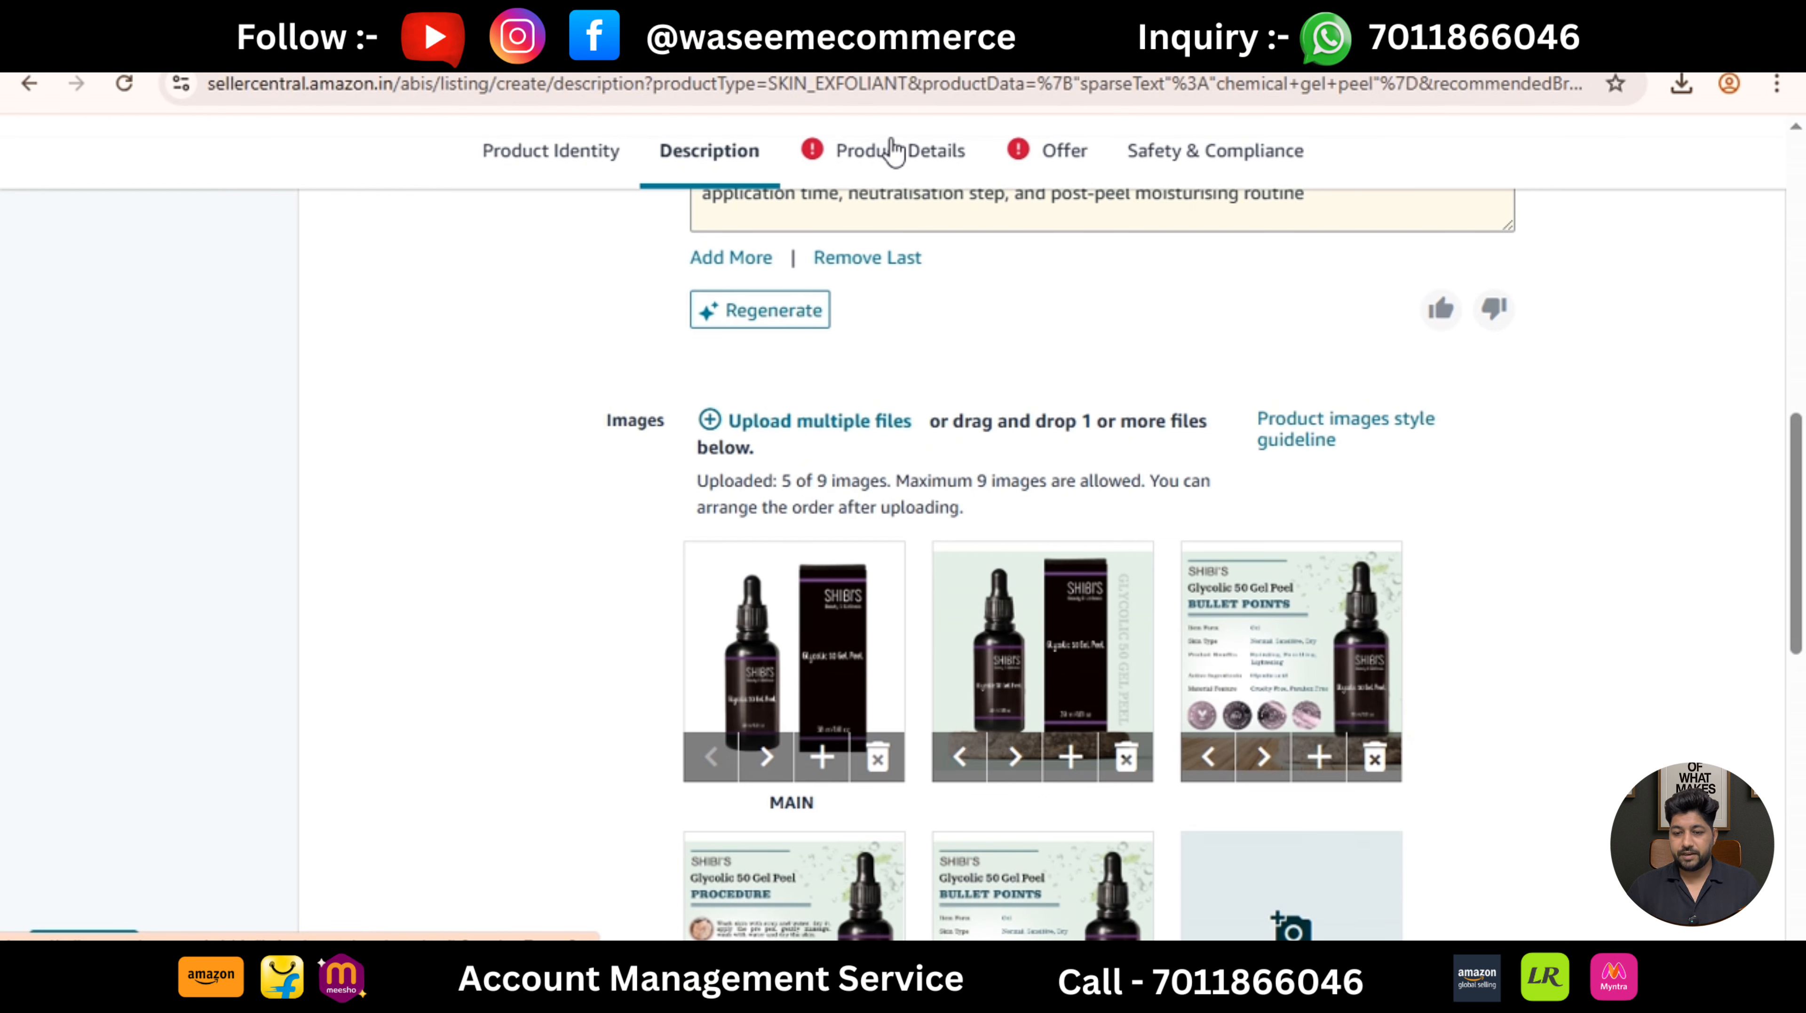
pyautogui.click(894, 150)
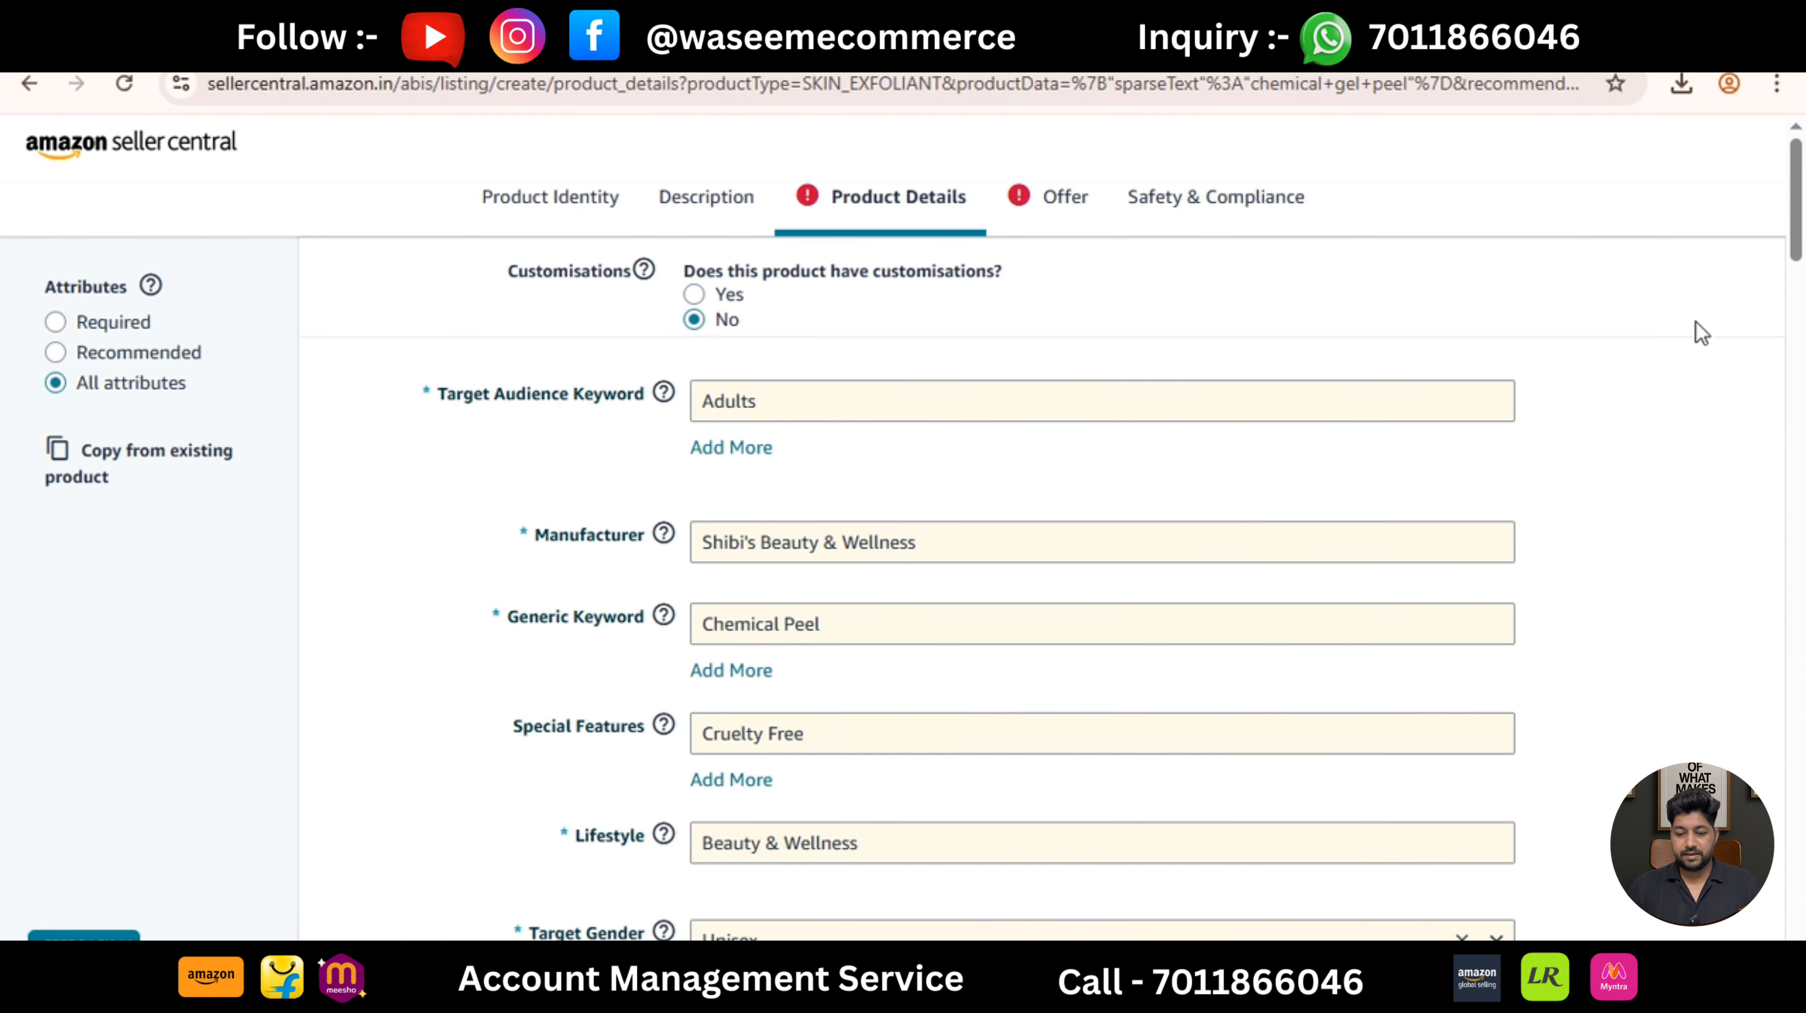
pyautogui.moveTo(1799, 233); pyautogui.dragTo(1801, 329)
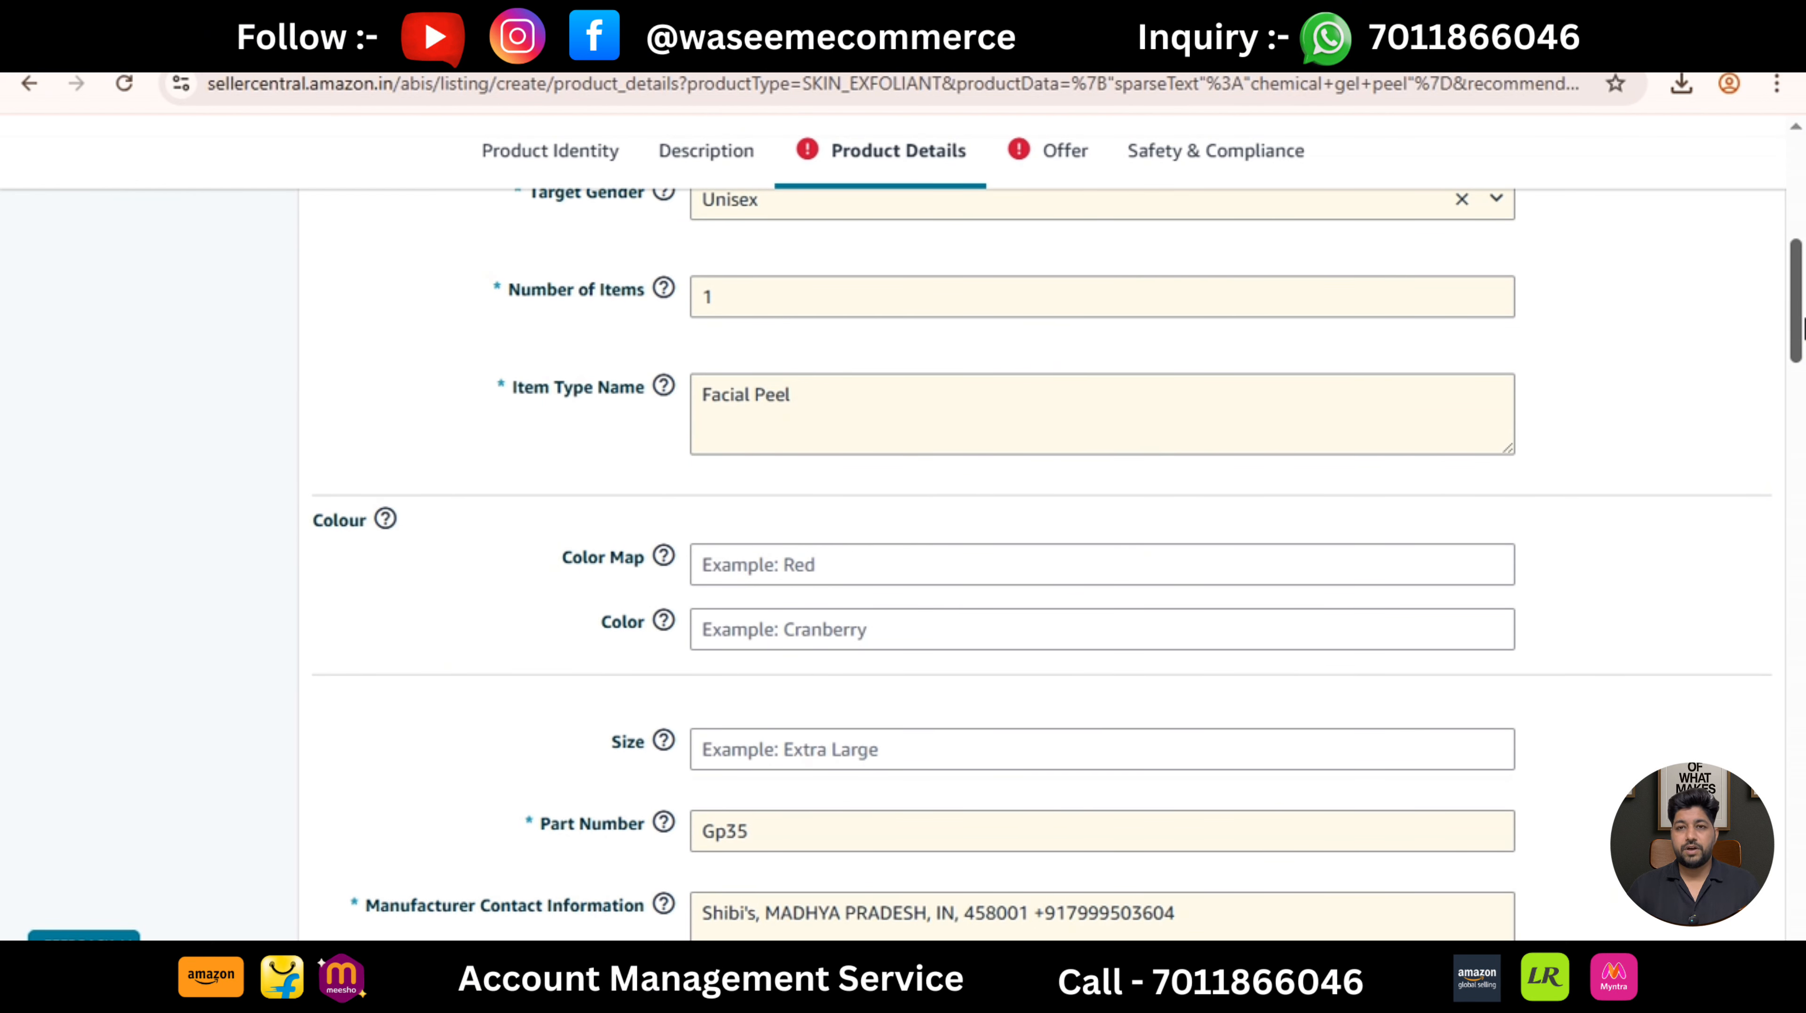
pyautogui.moveTo(1803, 330); pyautogui.dragTo(1803, 555)
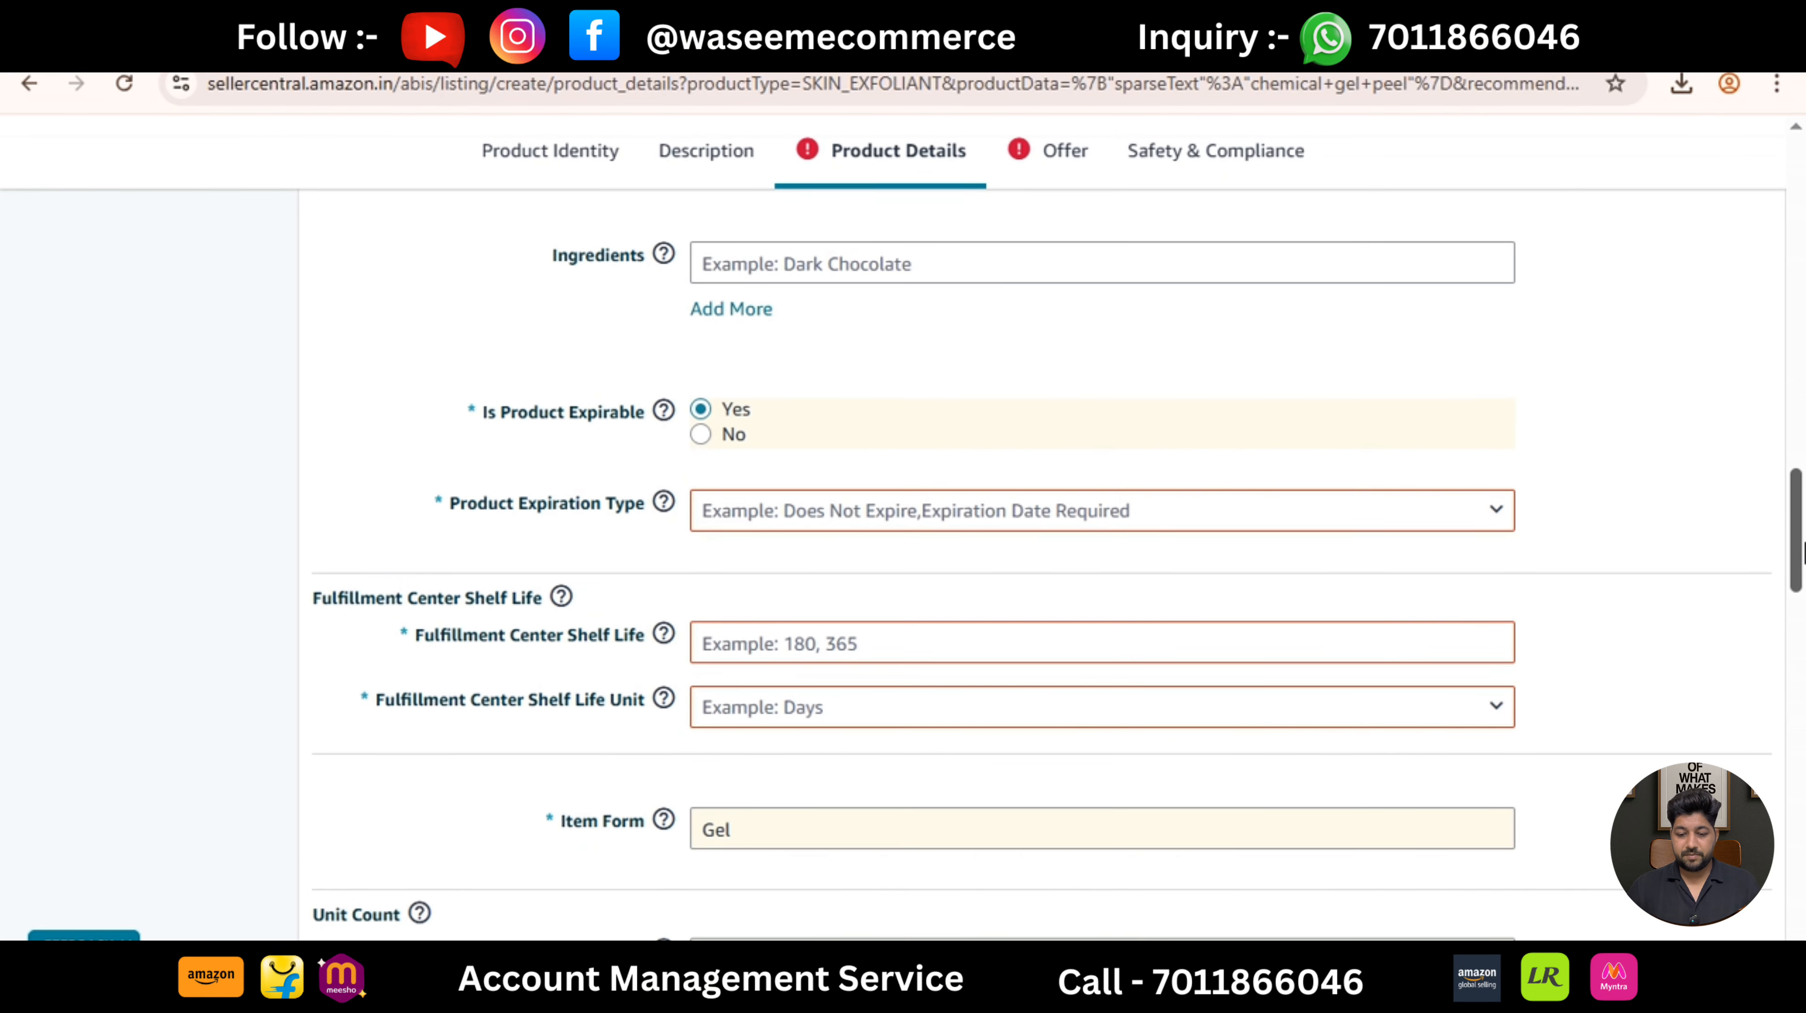
pyautogui.click(876, 520)
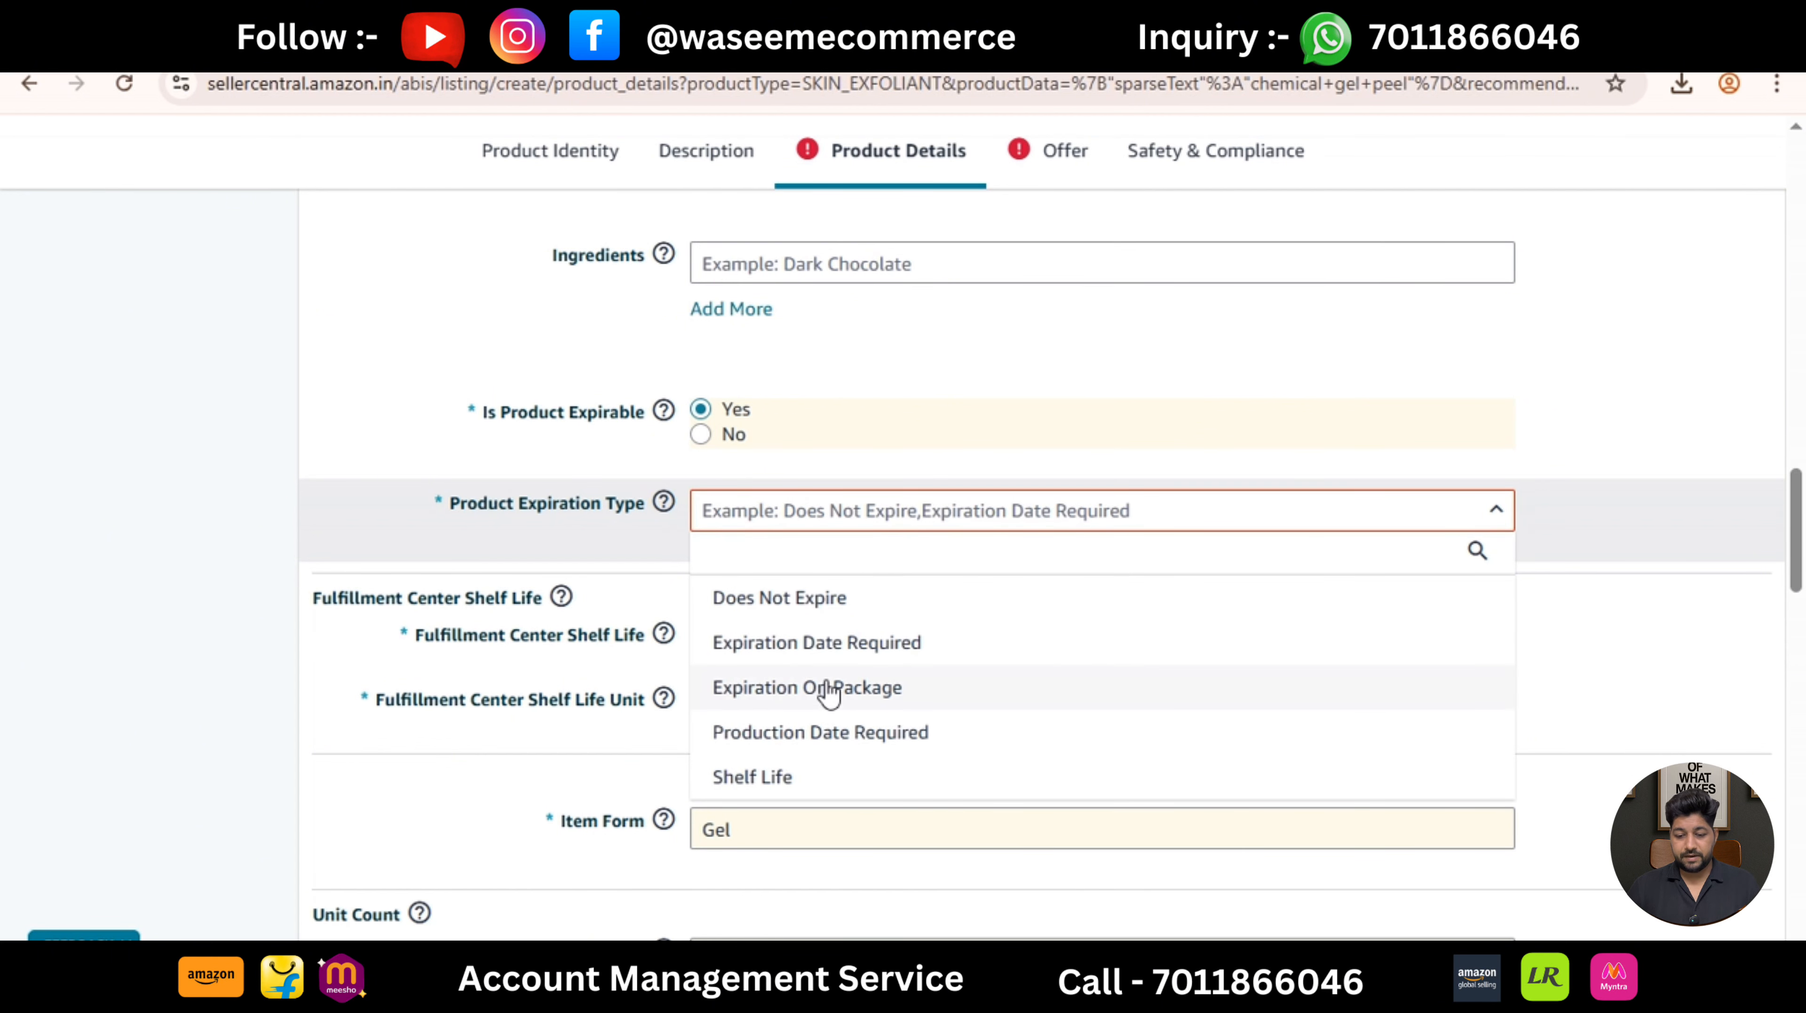
pyautogui.click(825, 704)
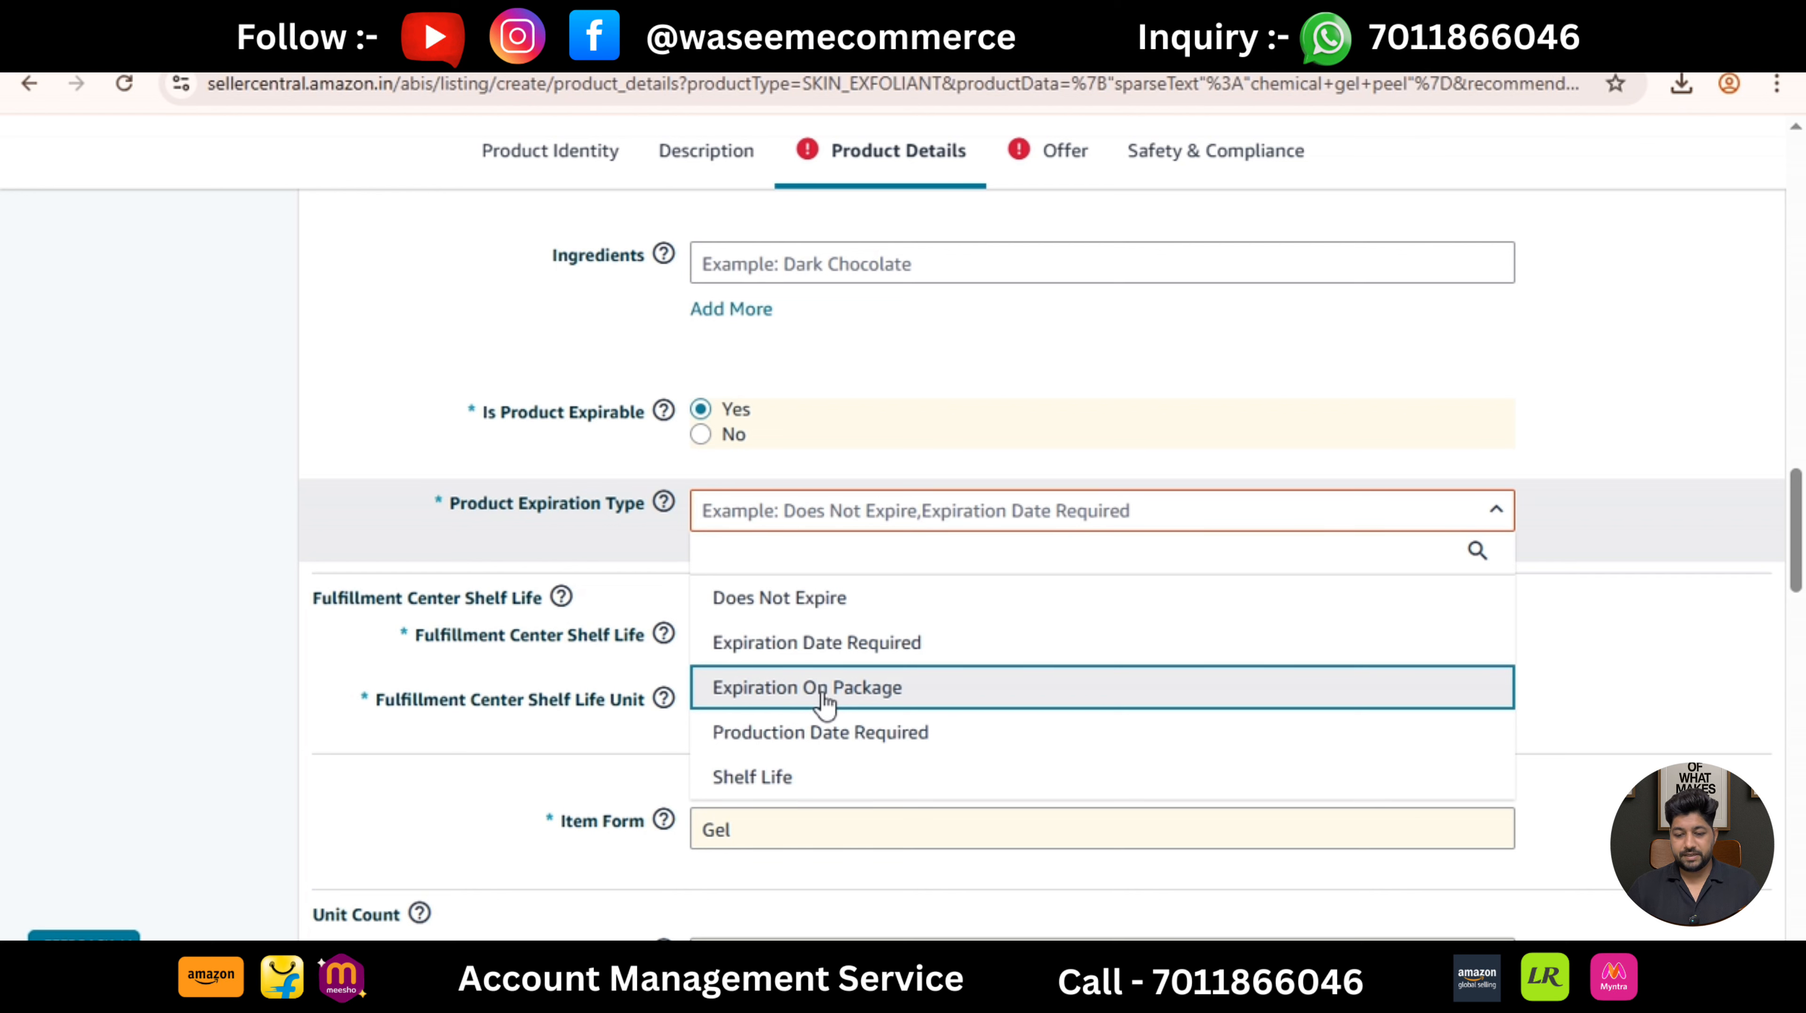
pyautogui.click(824, 699)
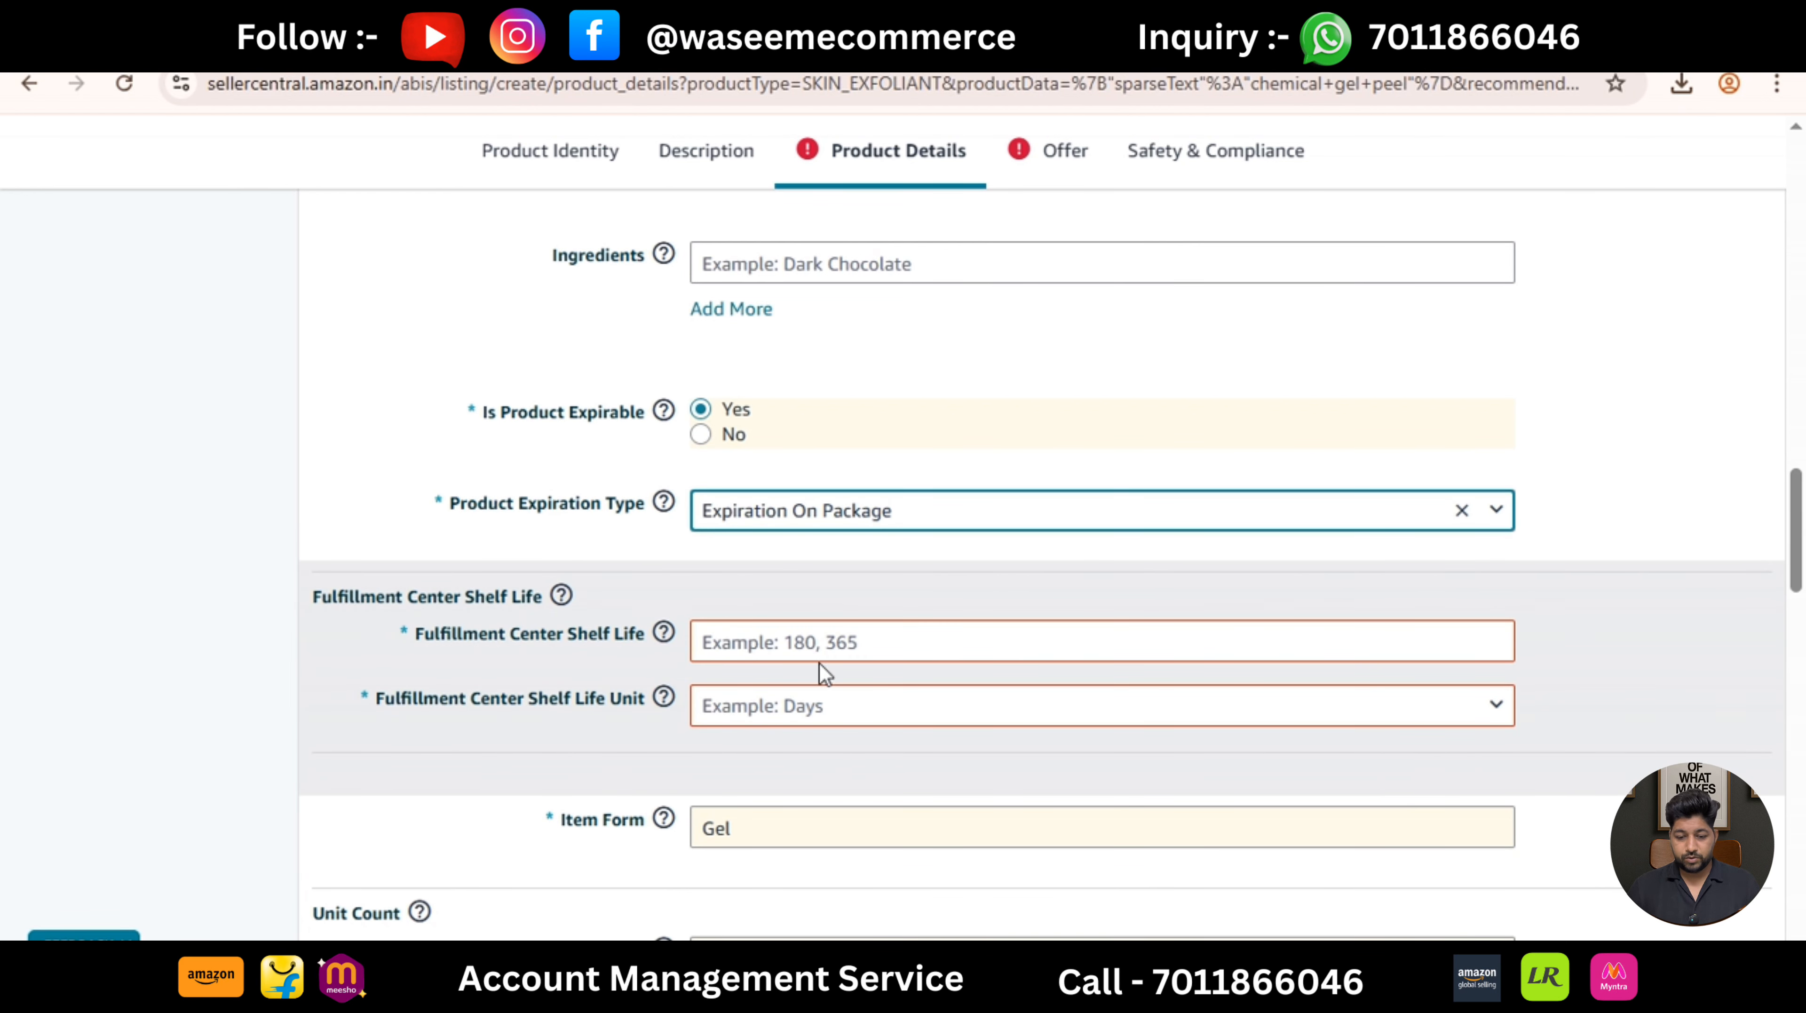
# Set the Fulfillment Center Shelf Life to 365 with Days as its unit.
pyautogui.click(792, 630)
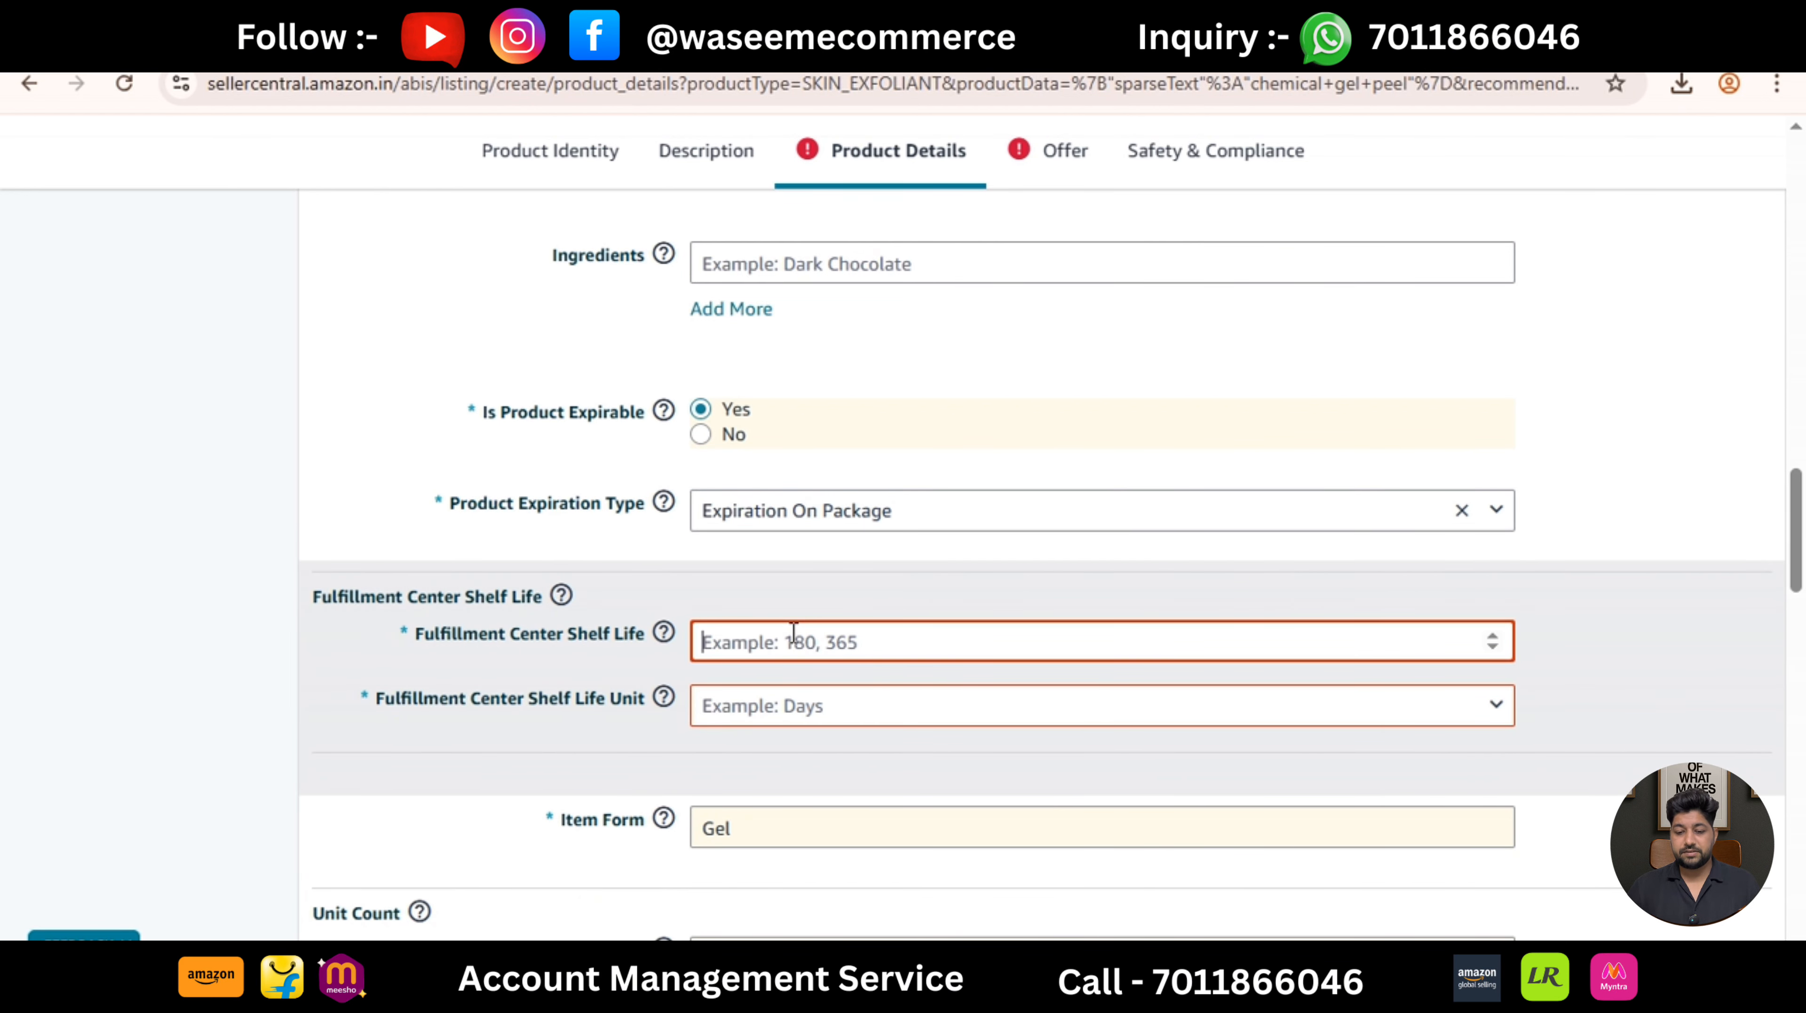
pyautogui.write('365')
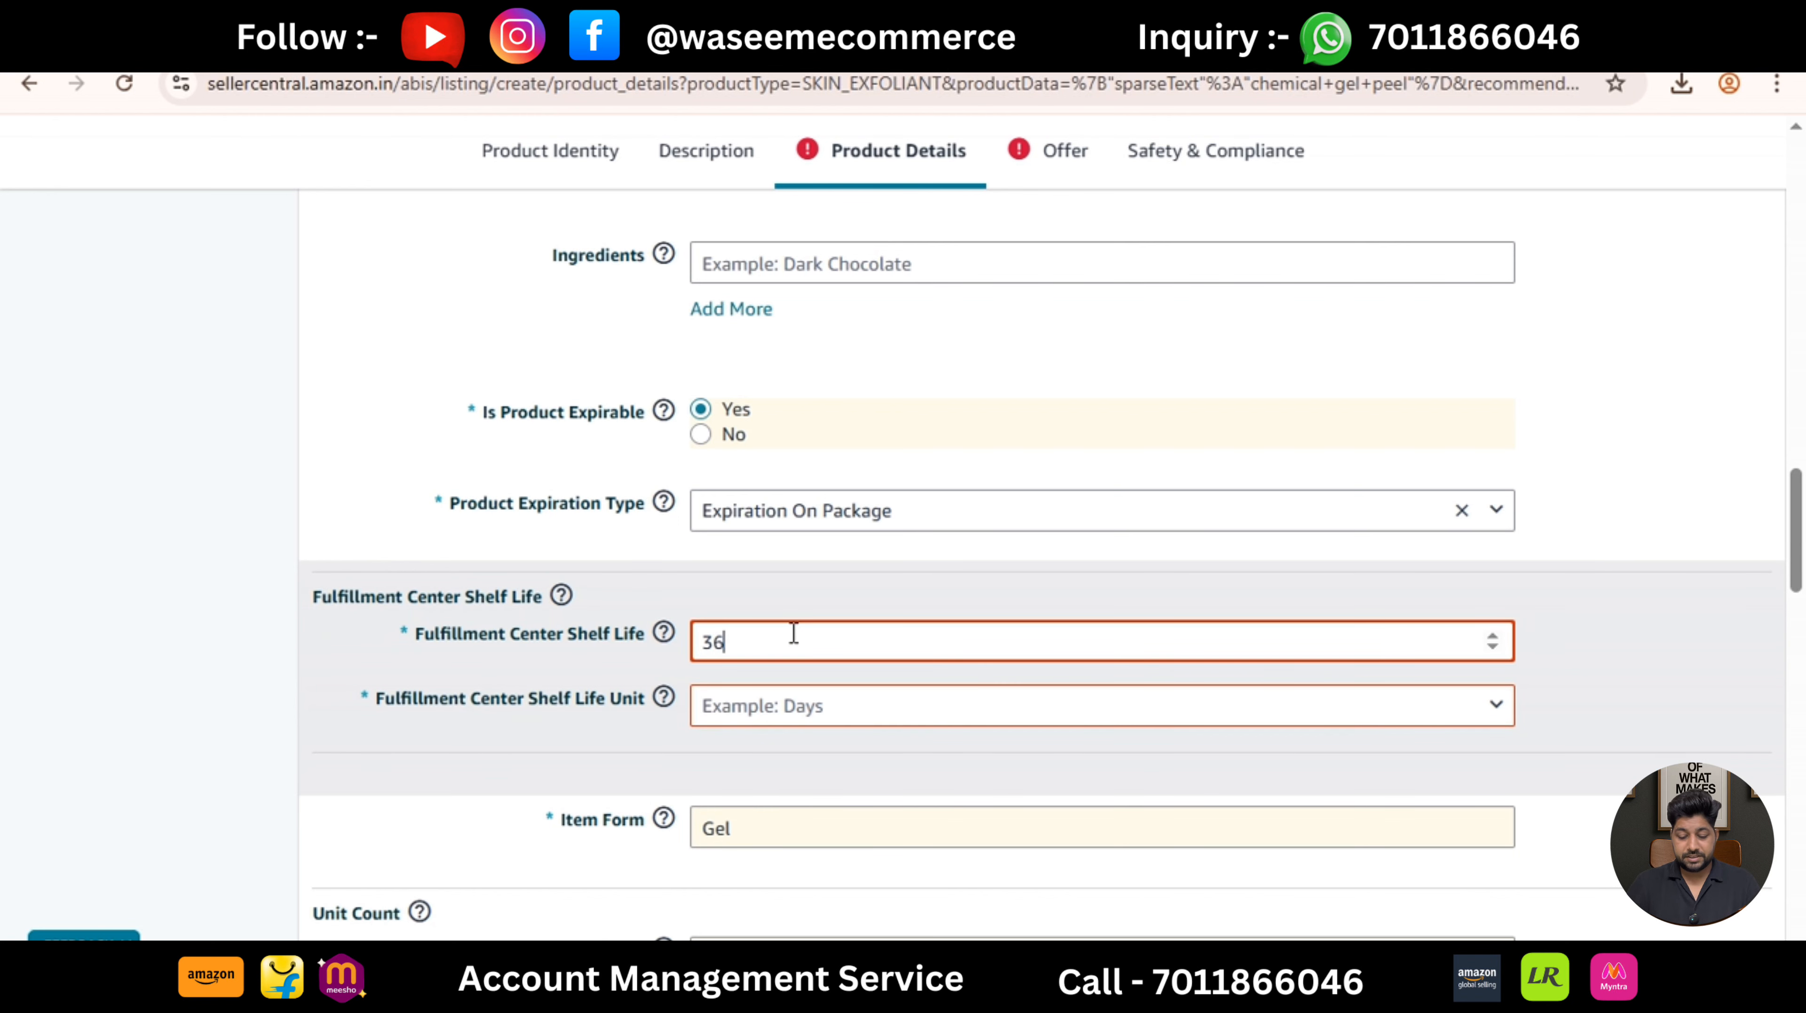
pyautogui.click(775, 711)
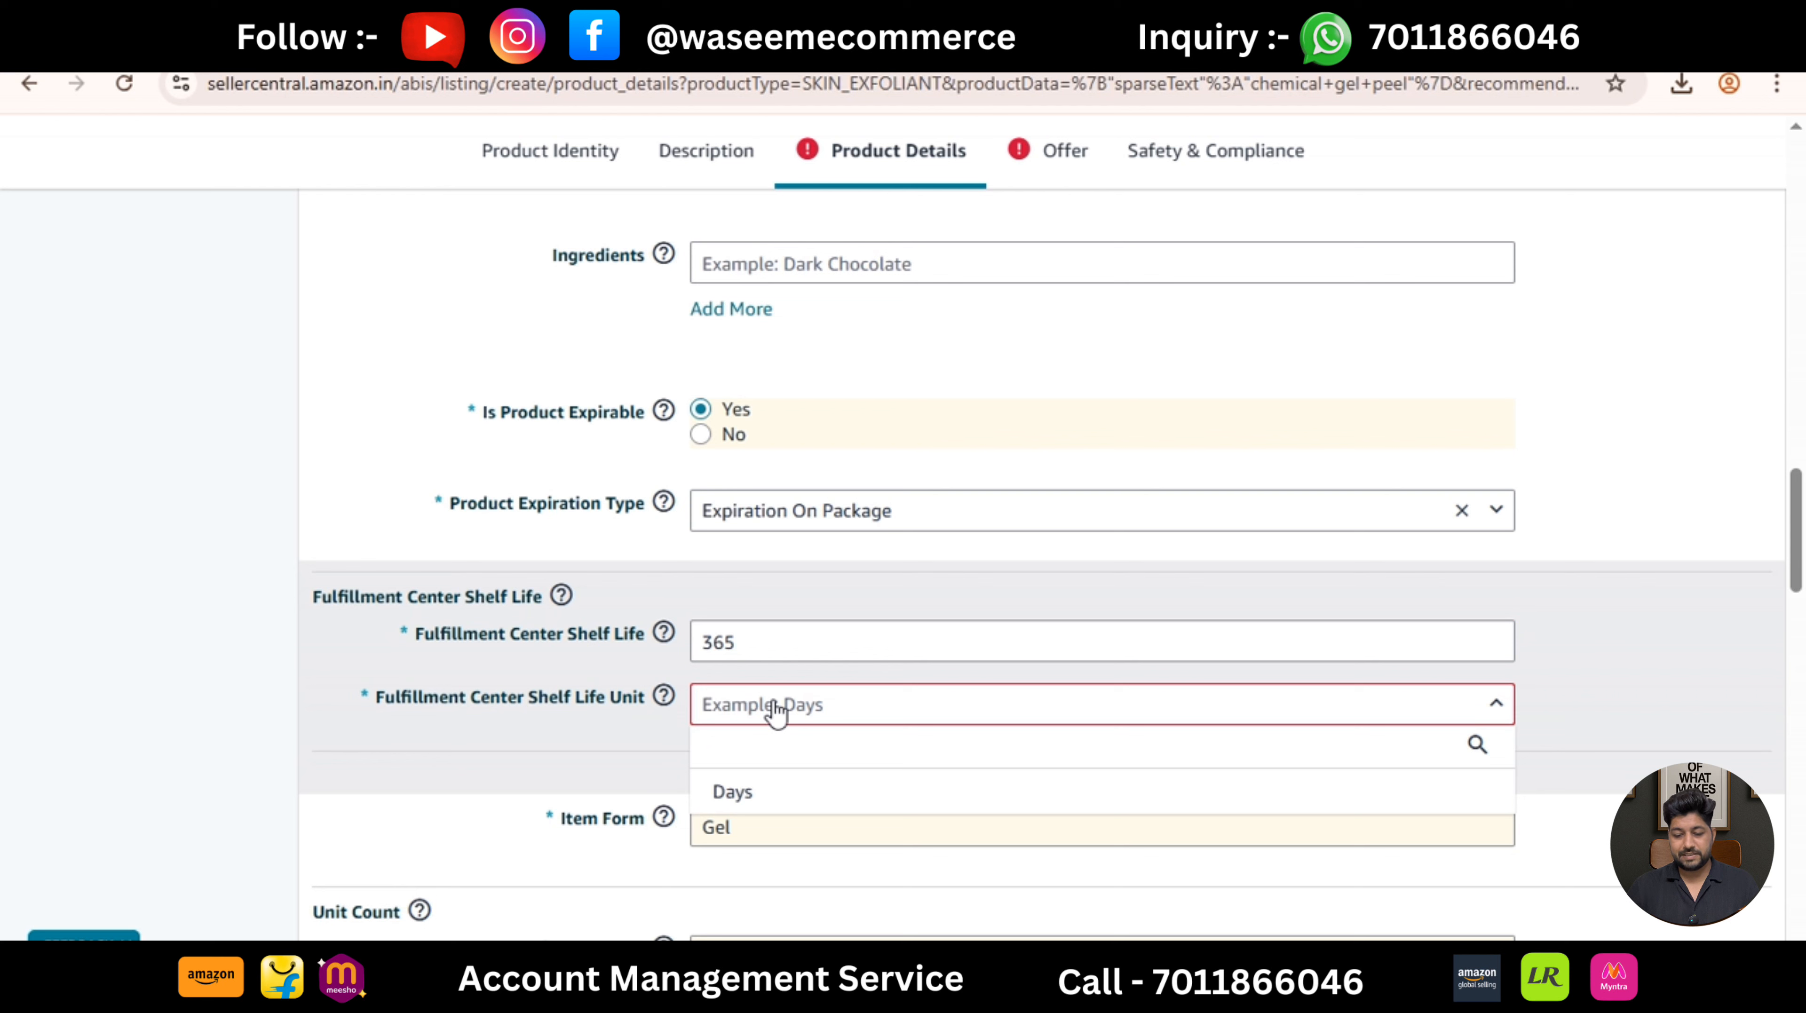
pyautogui.click(753, 795)
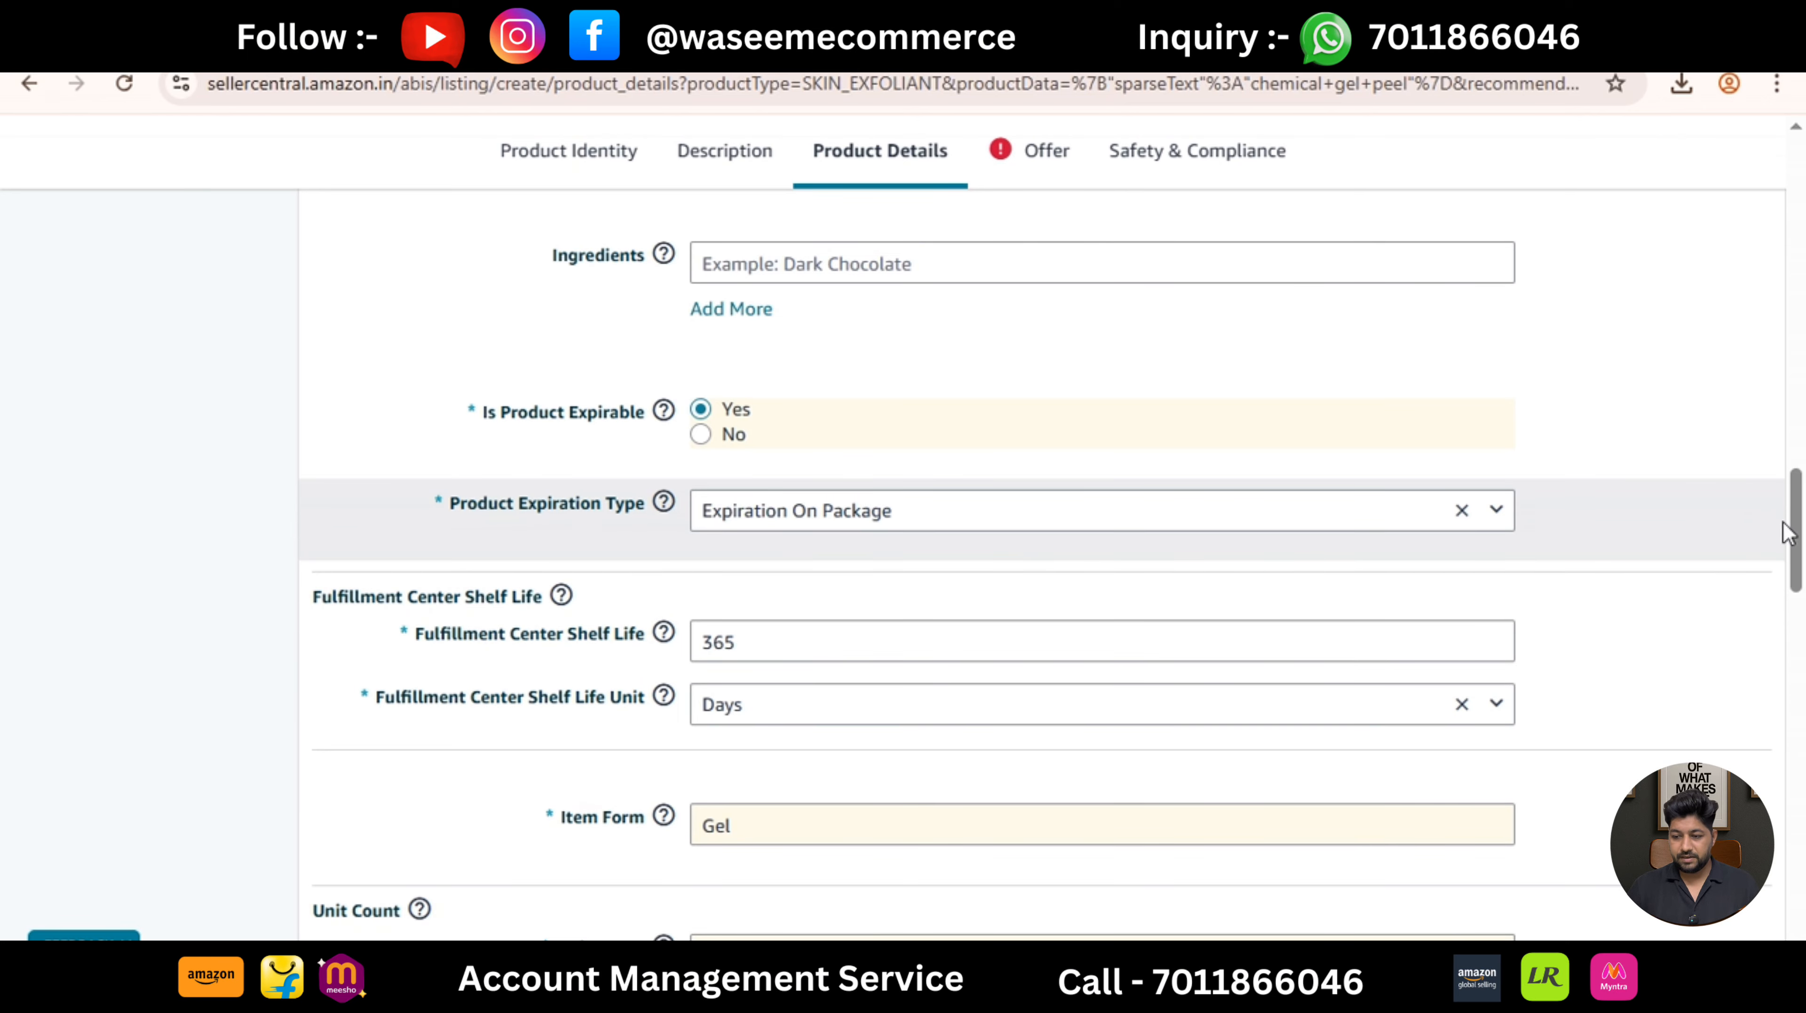
# Go to the listing's Offer section and set the SKU to CGP-50.
pyautogui.moveTo(1800, 525); pyautogui.dragTo(1800, 193)
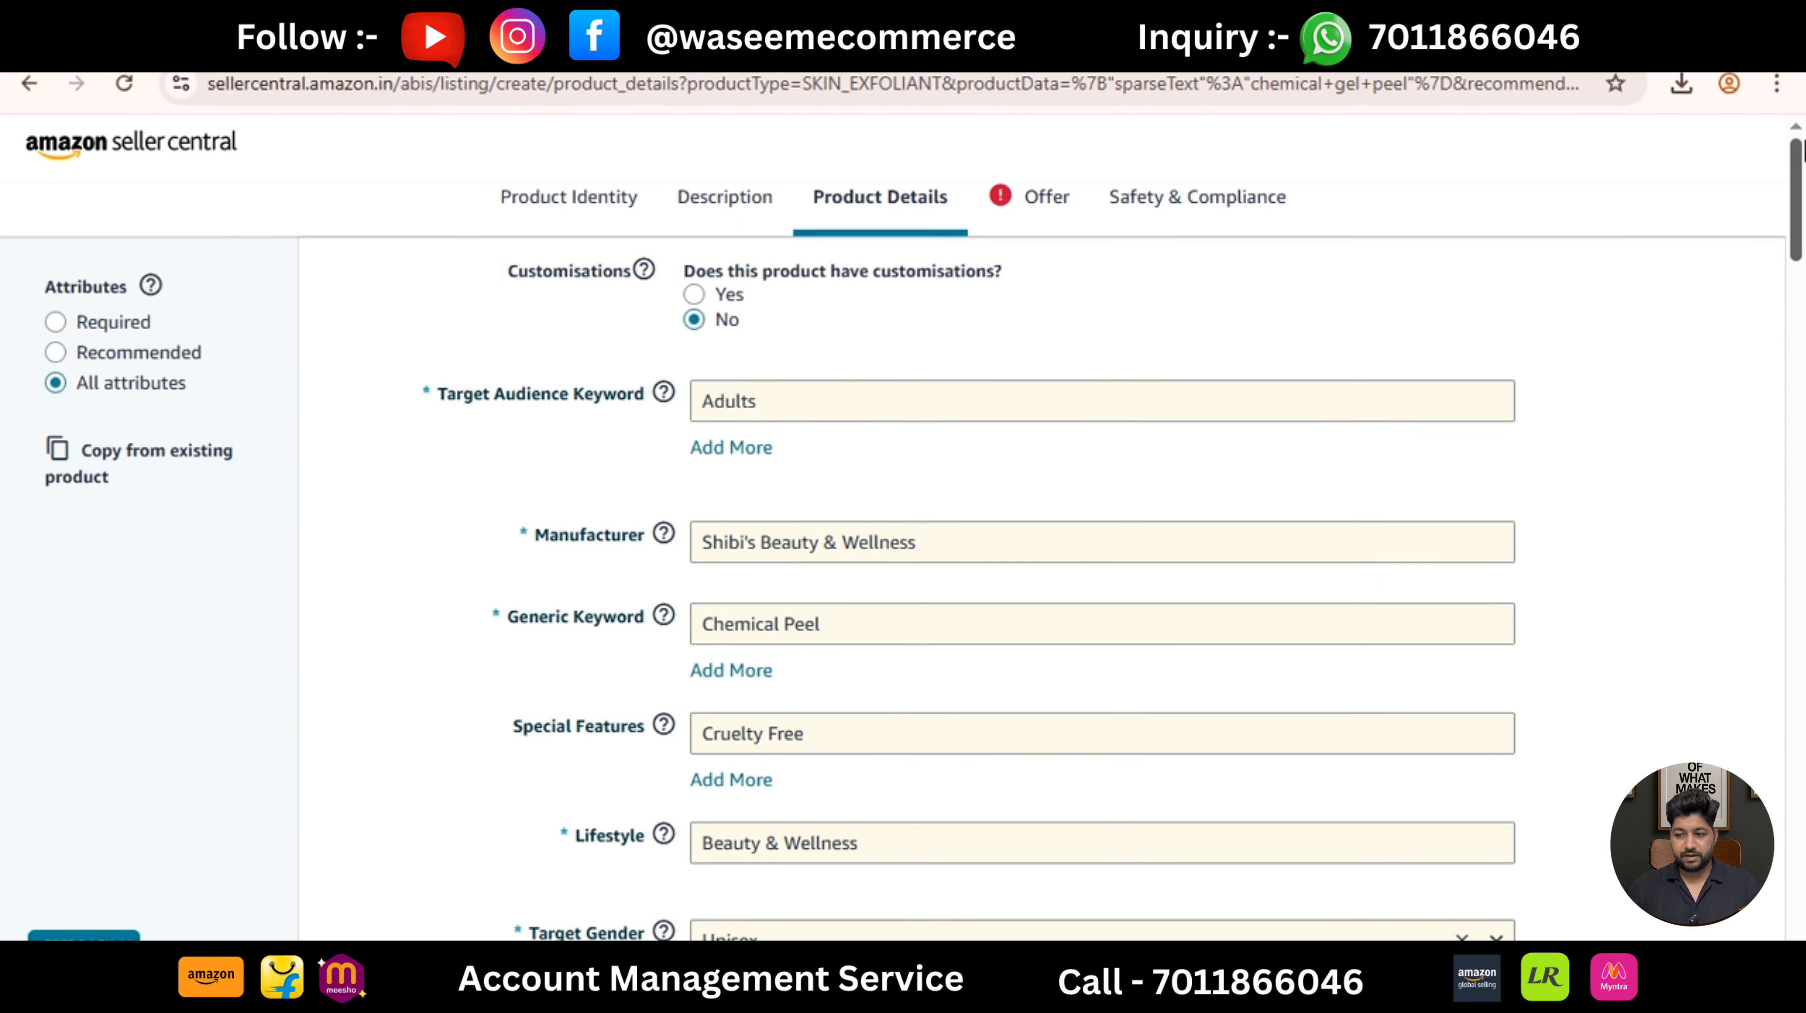
pyautogui.click(1034, 202)
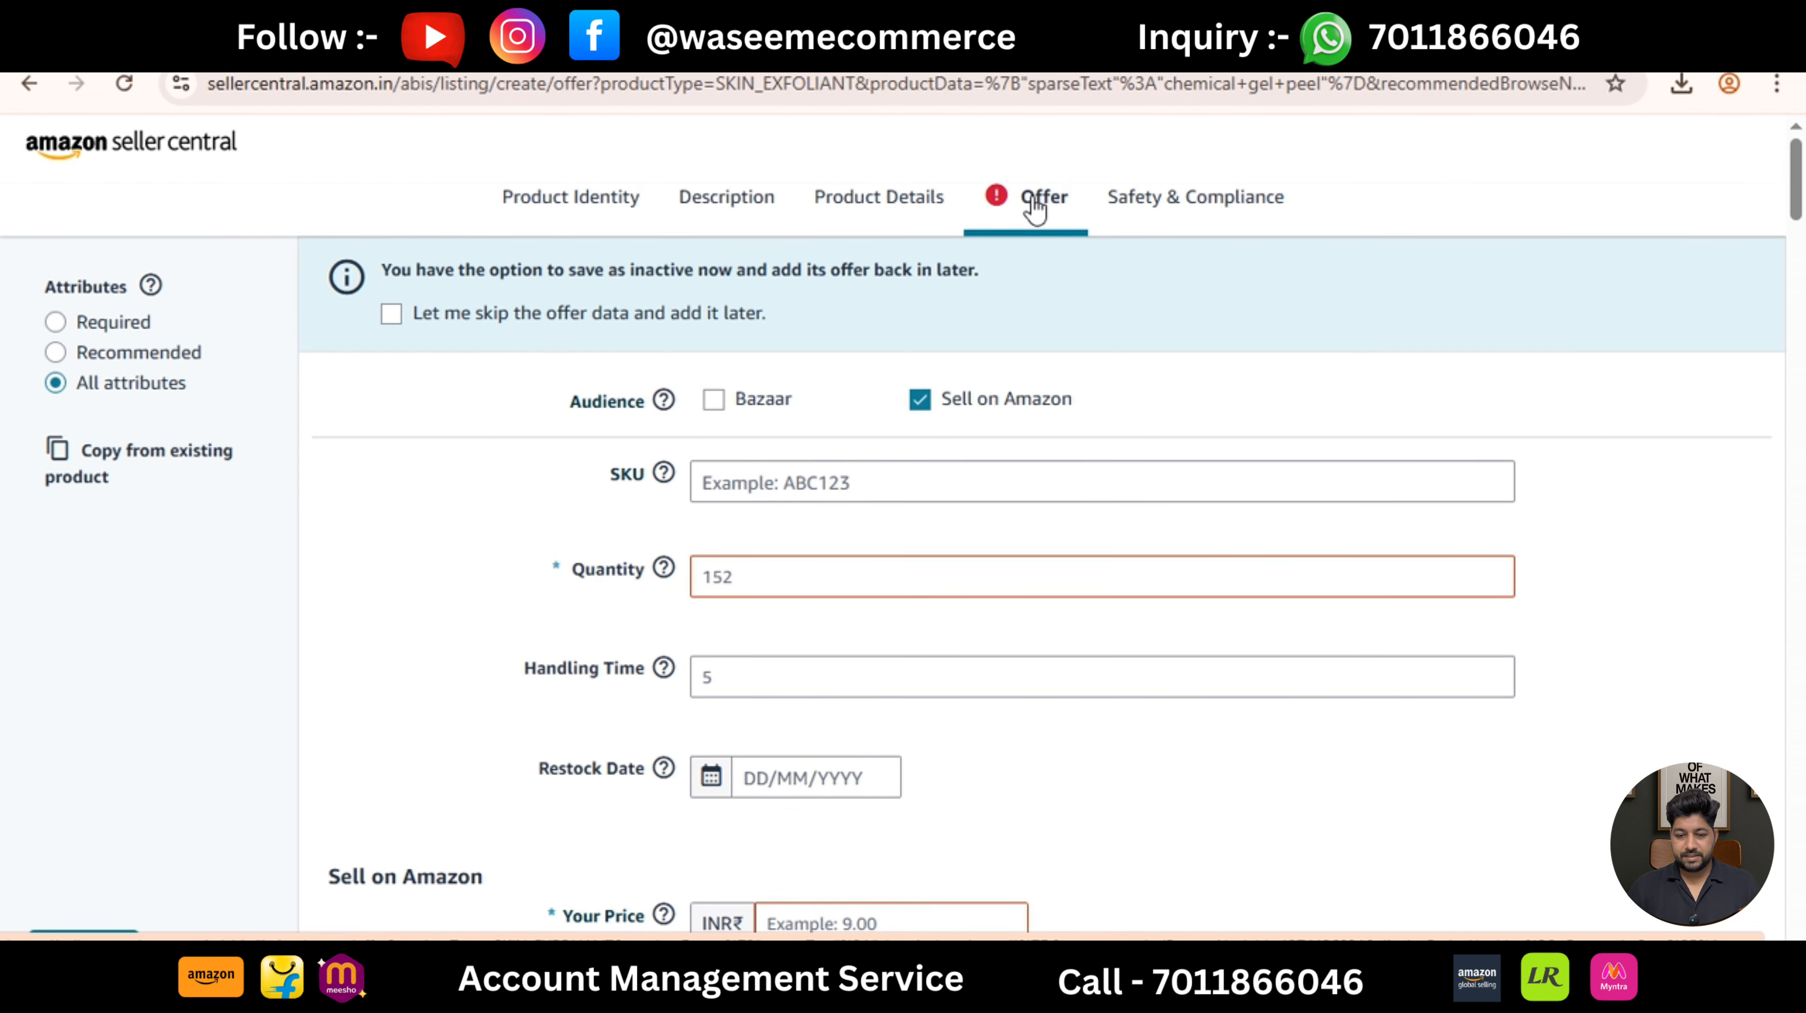
pyautogui.click(846, 486)
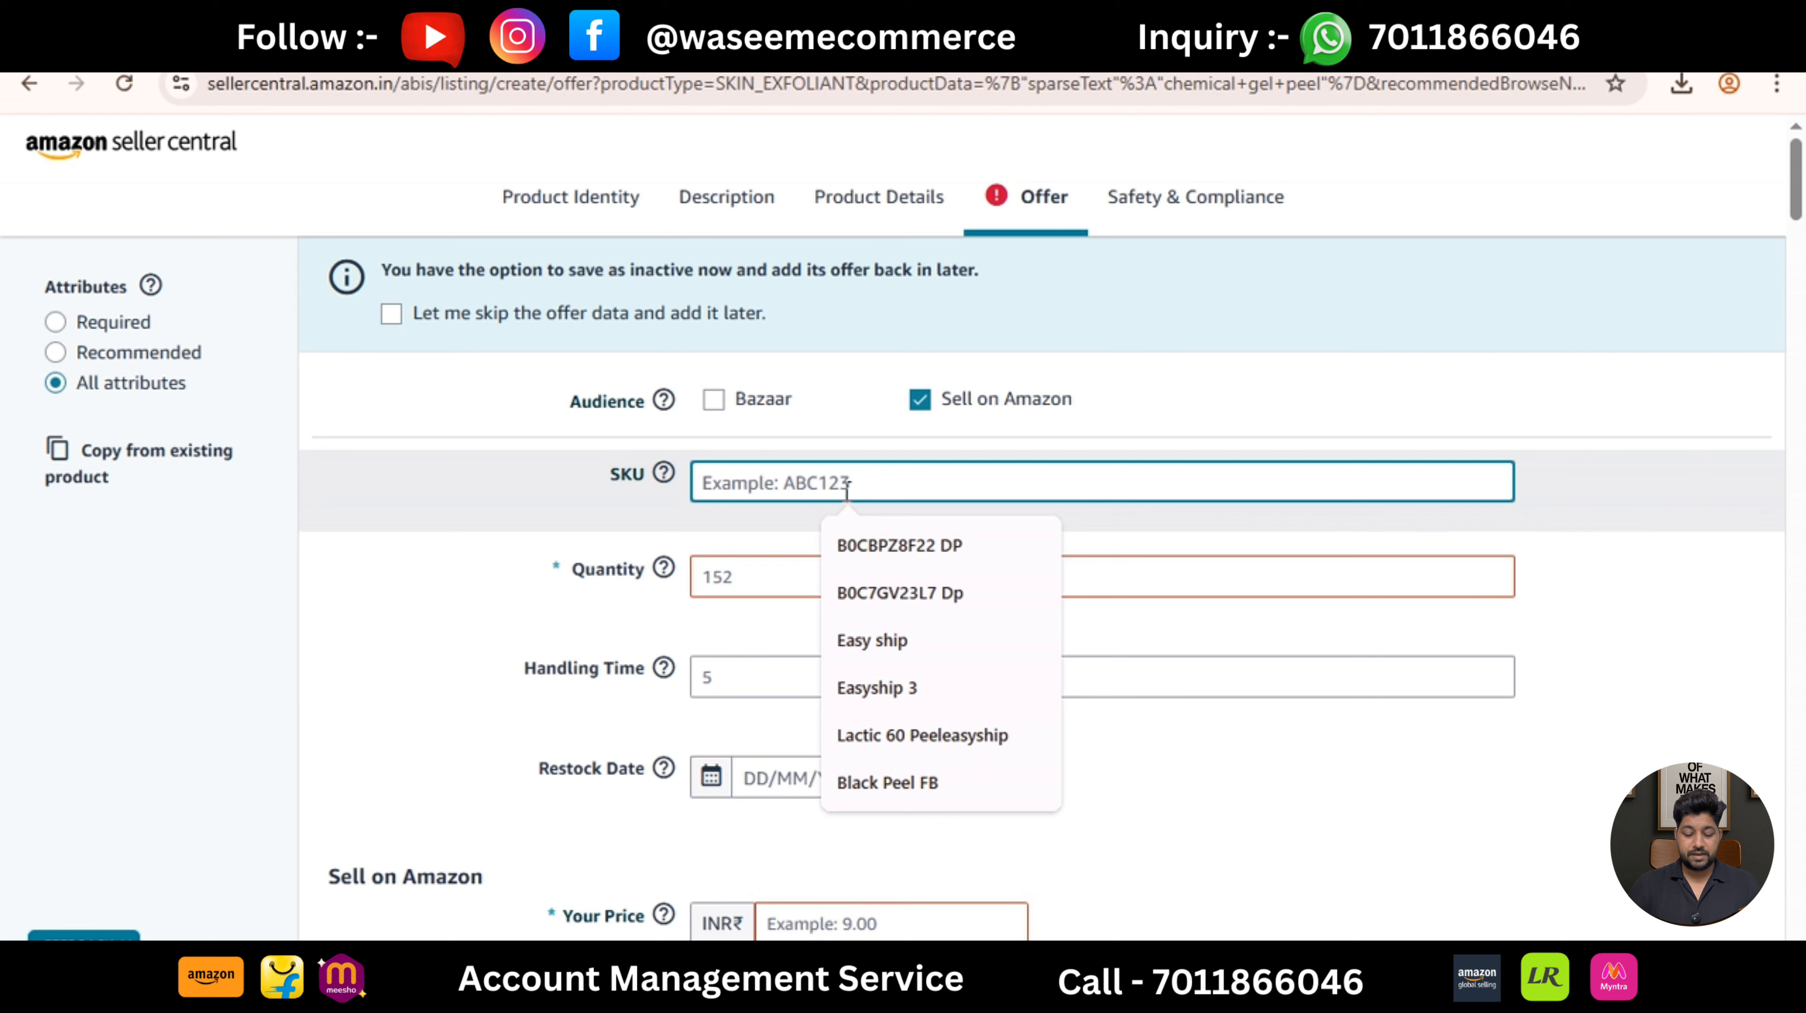
pyautogui.write('CG')
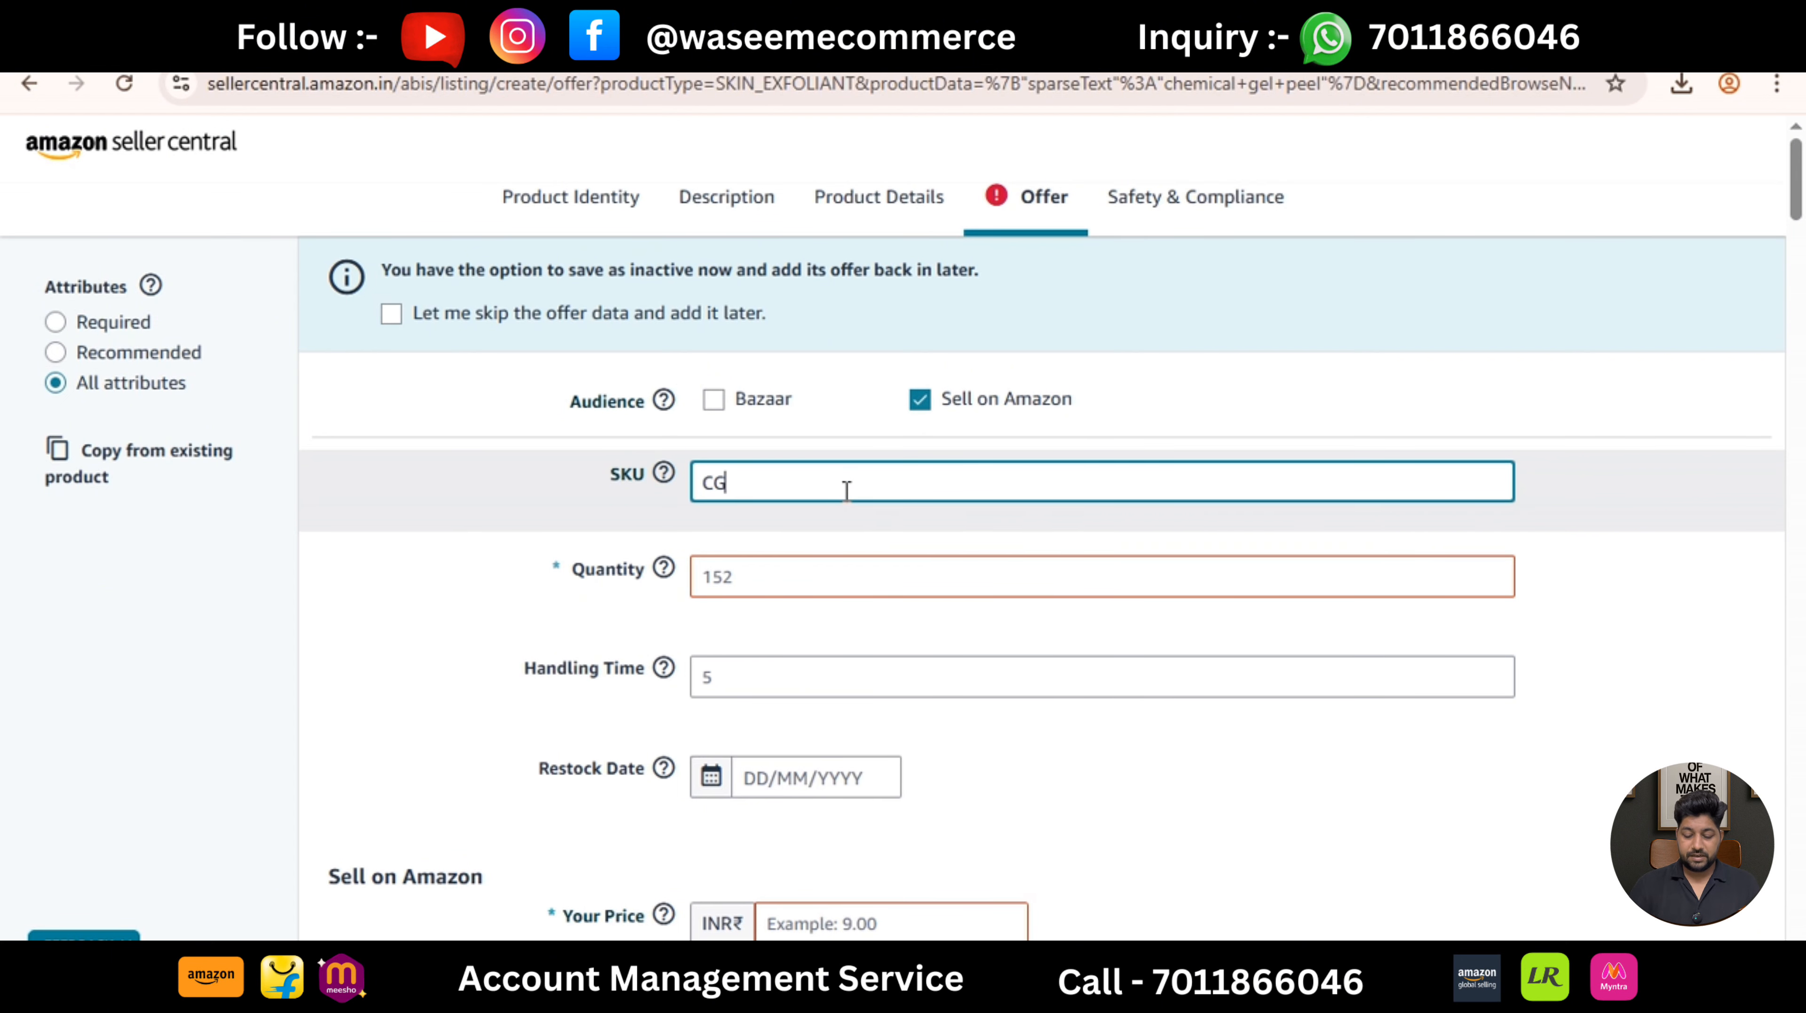
pyautogui.write('P')
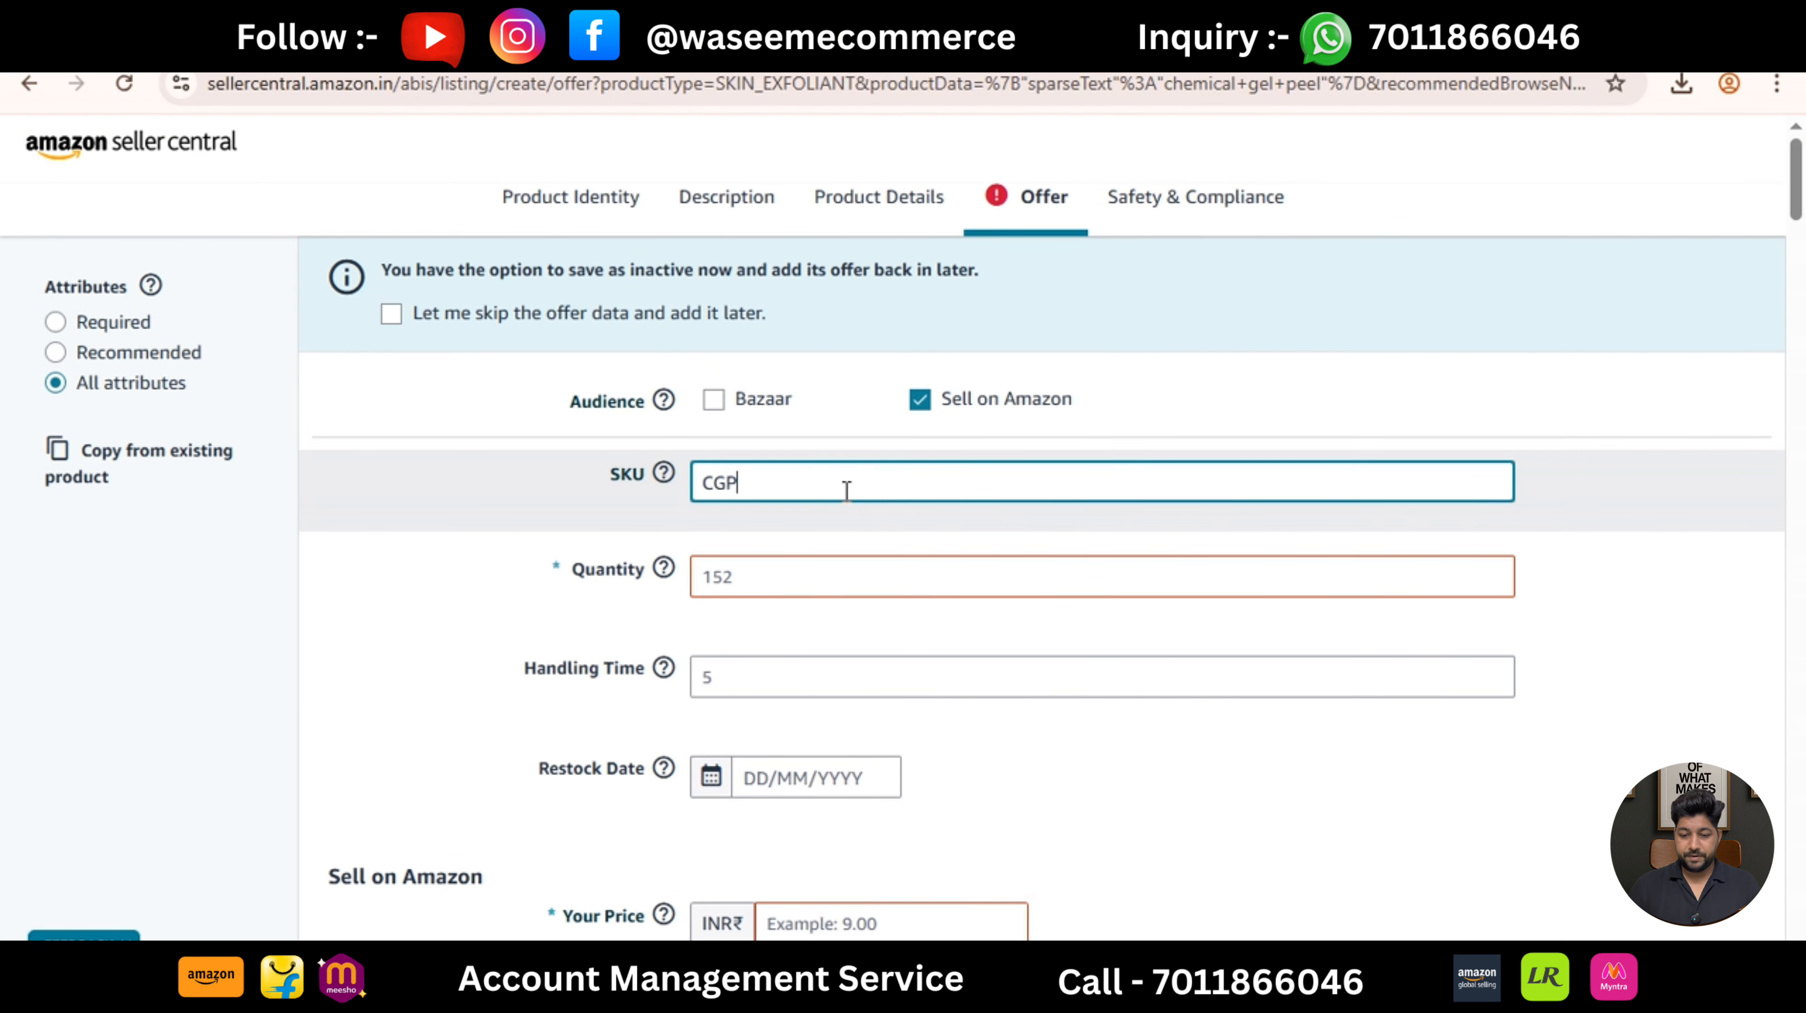
pyautogui.write('-50')
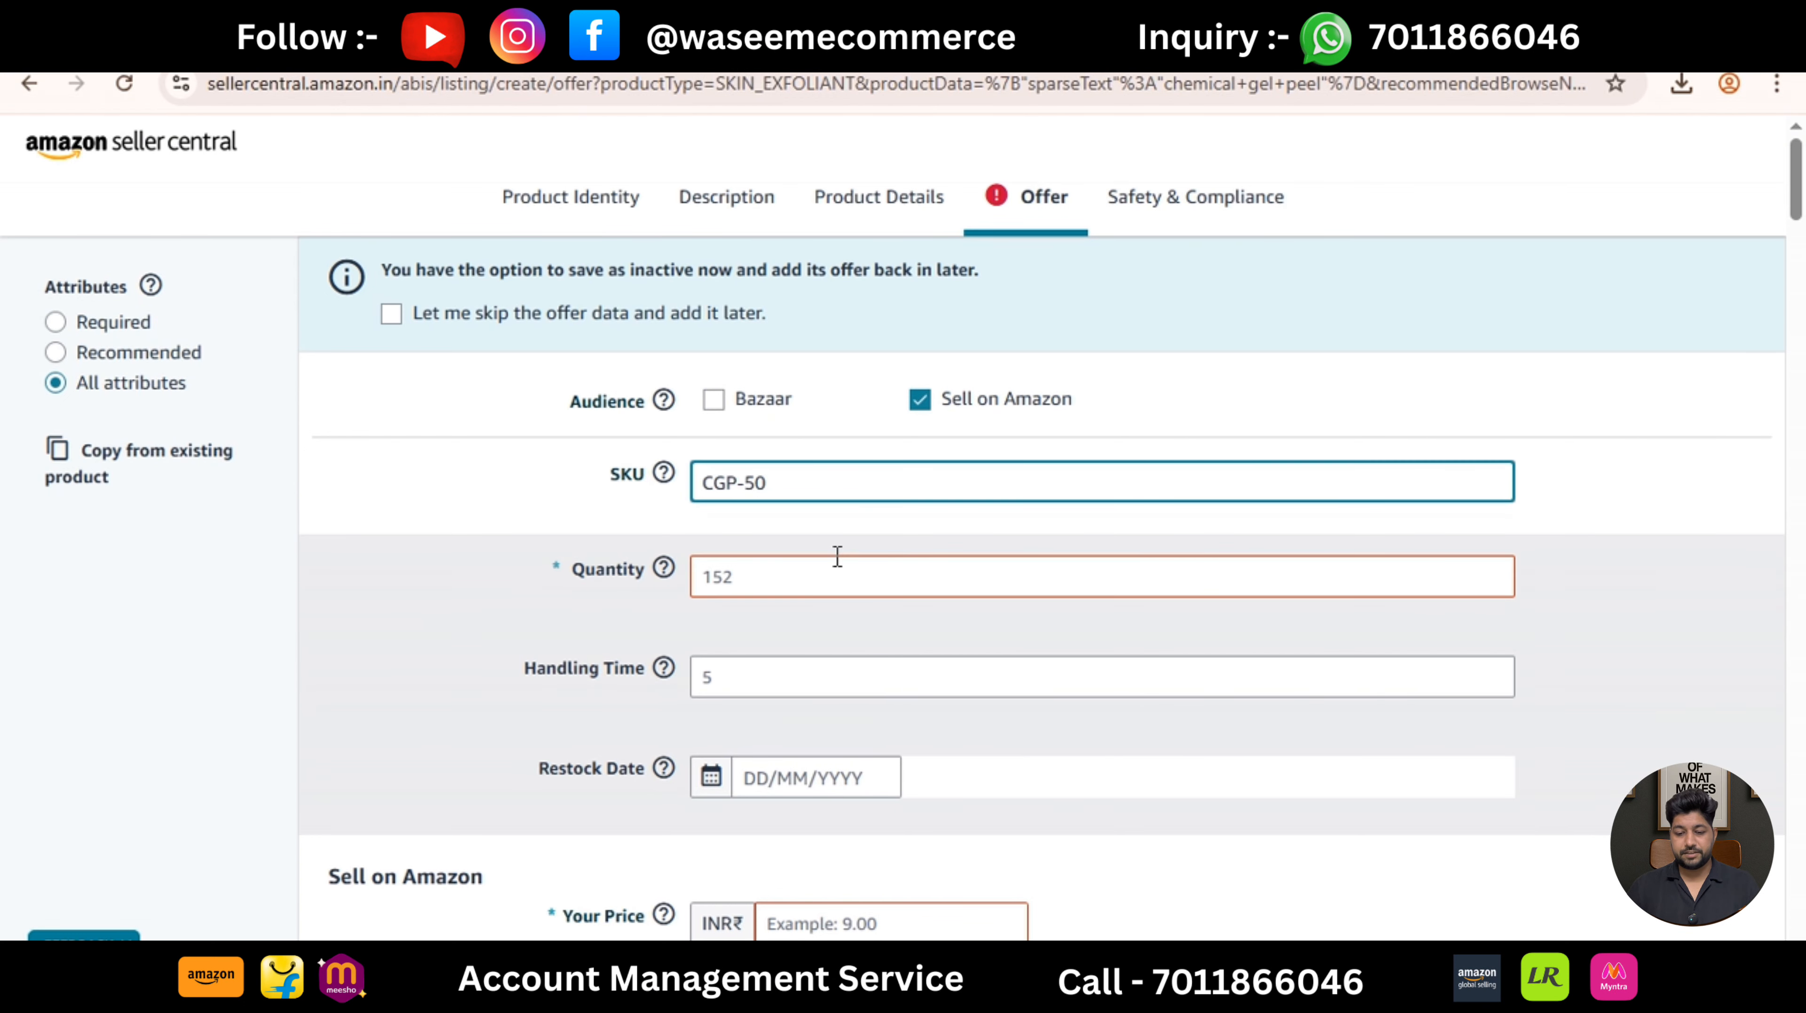
# Set the offer's Quantity to 20 and its Handling Time to 2.
pyautogui.click(786, 570)
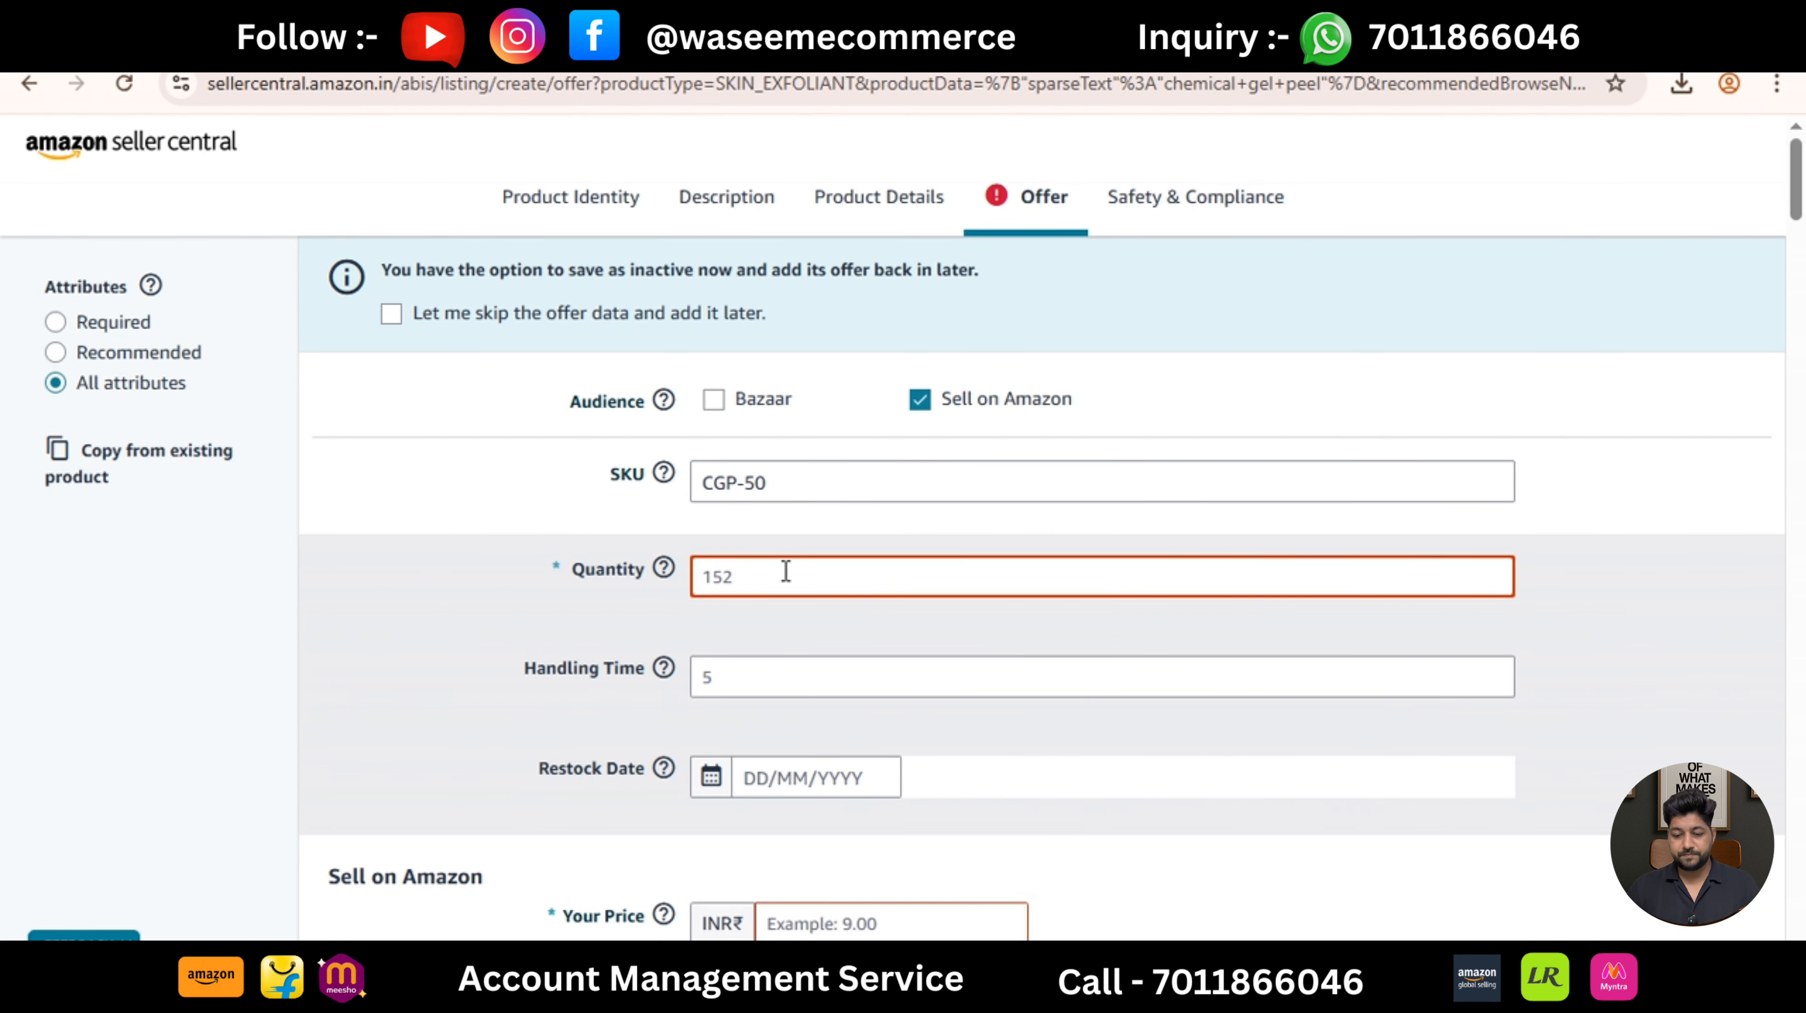
pyautogui.write('20')
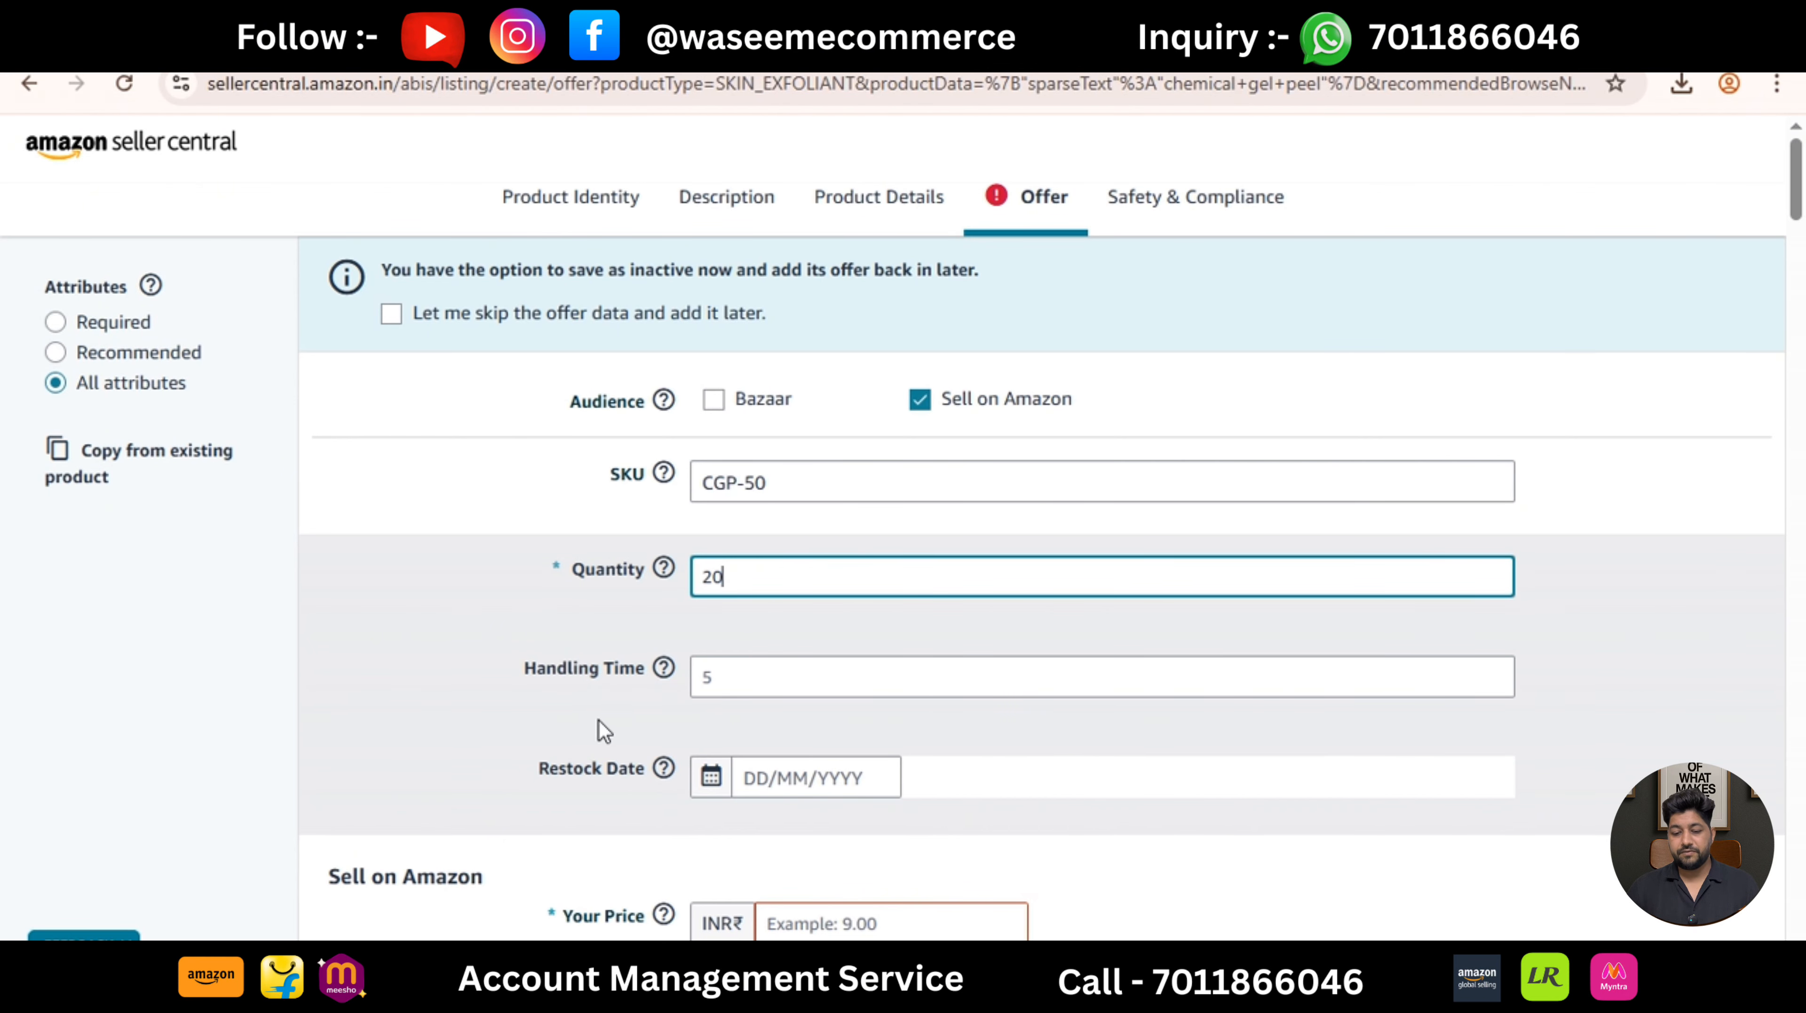
pyautogui.click(613, 697)
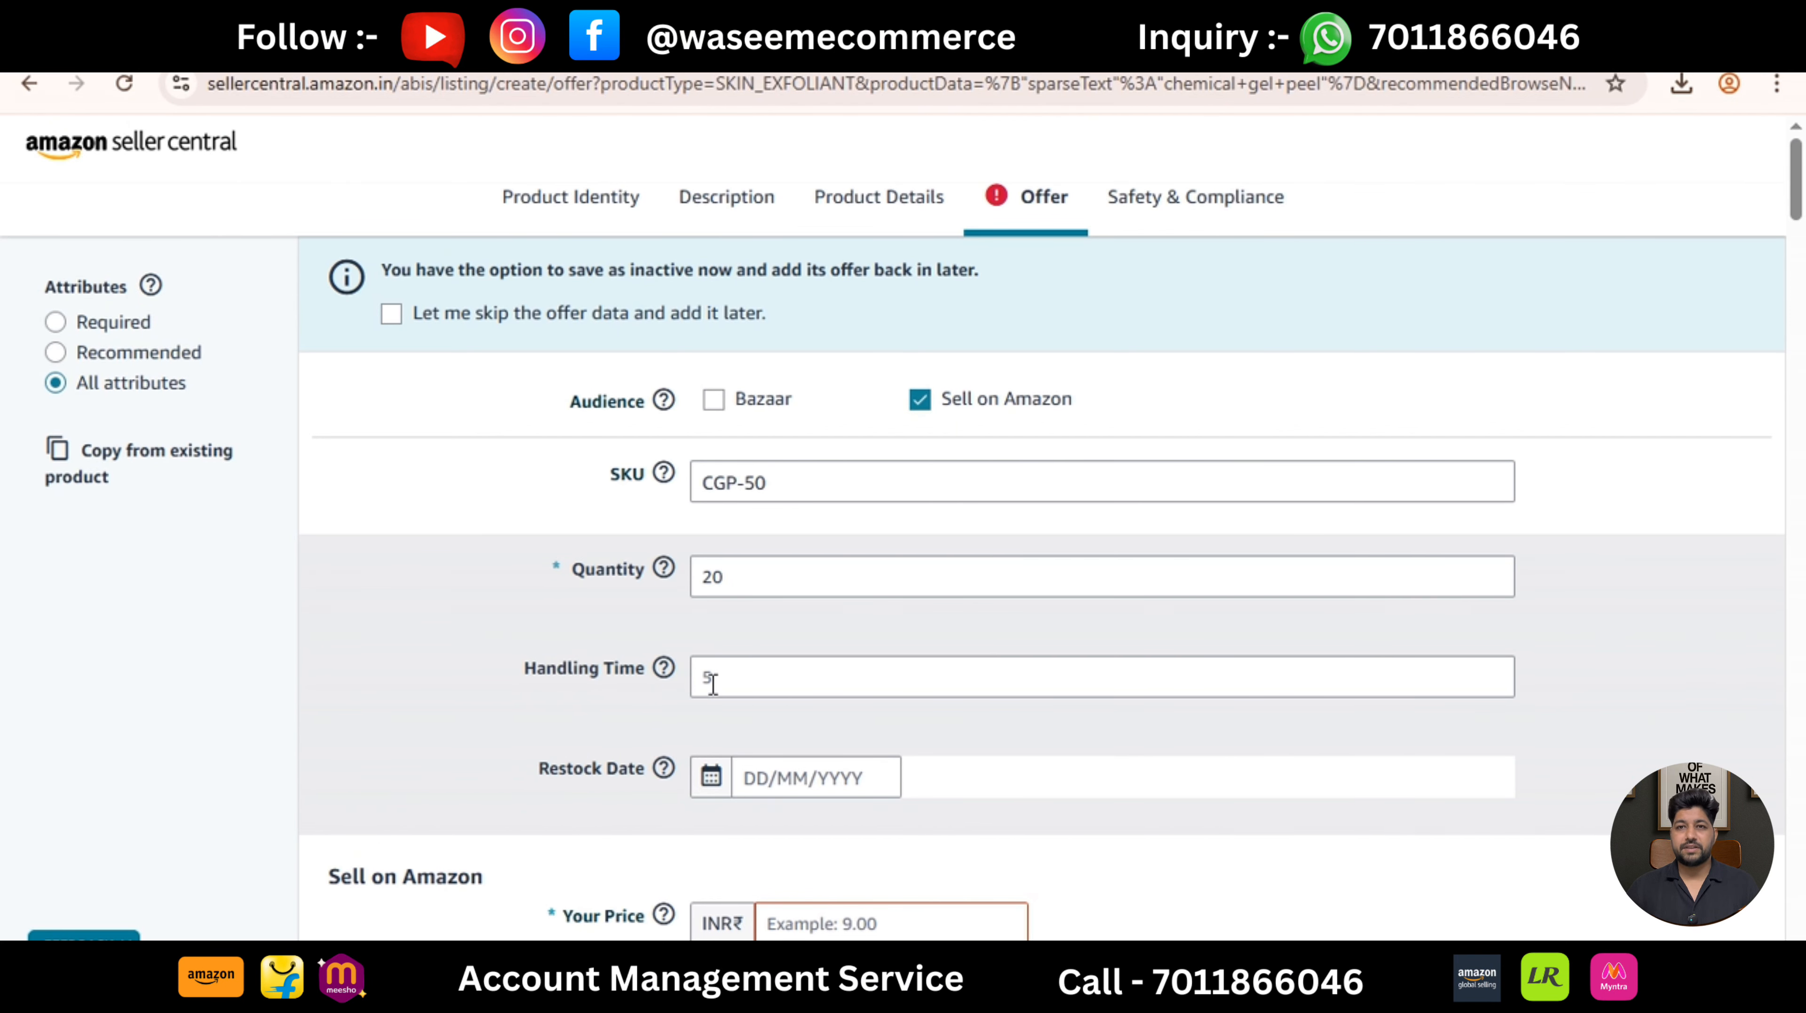
pyautogui.click(743, 684)
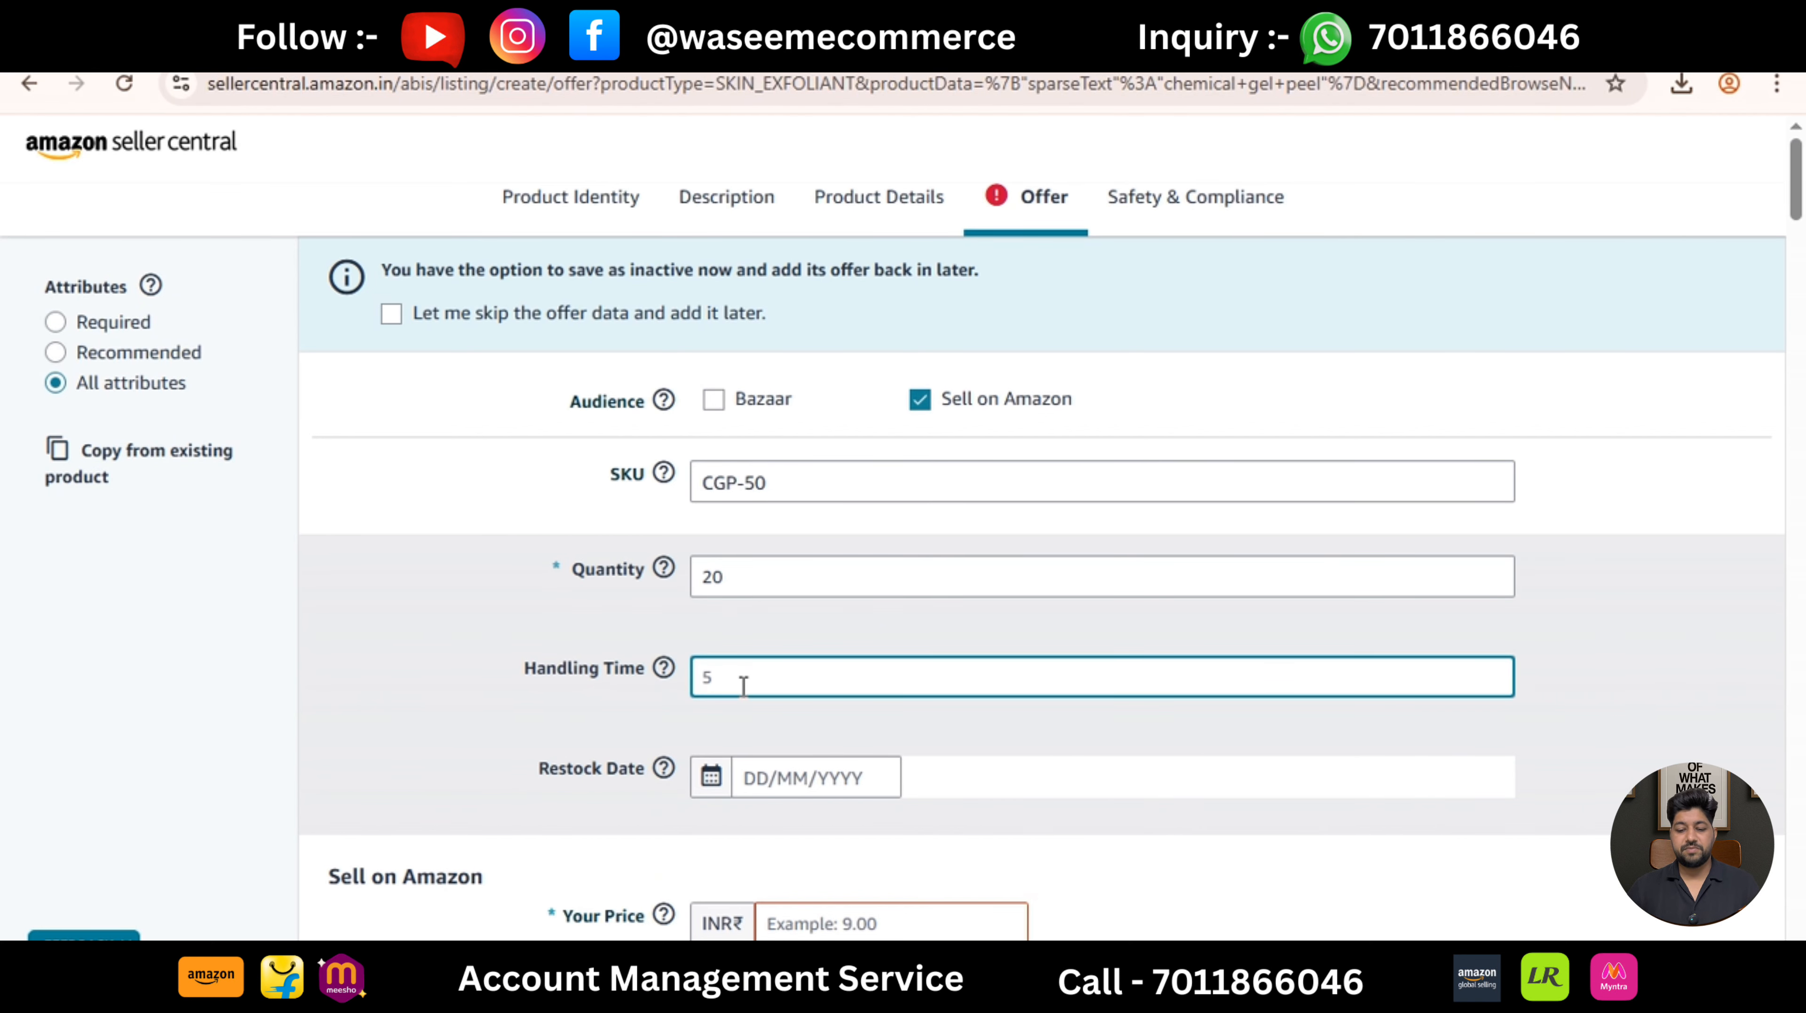
pyautogui.write('2')
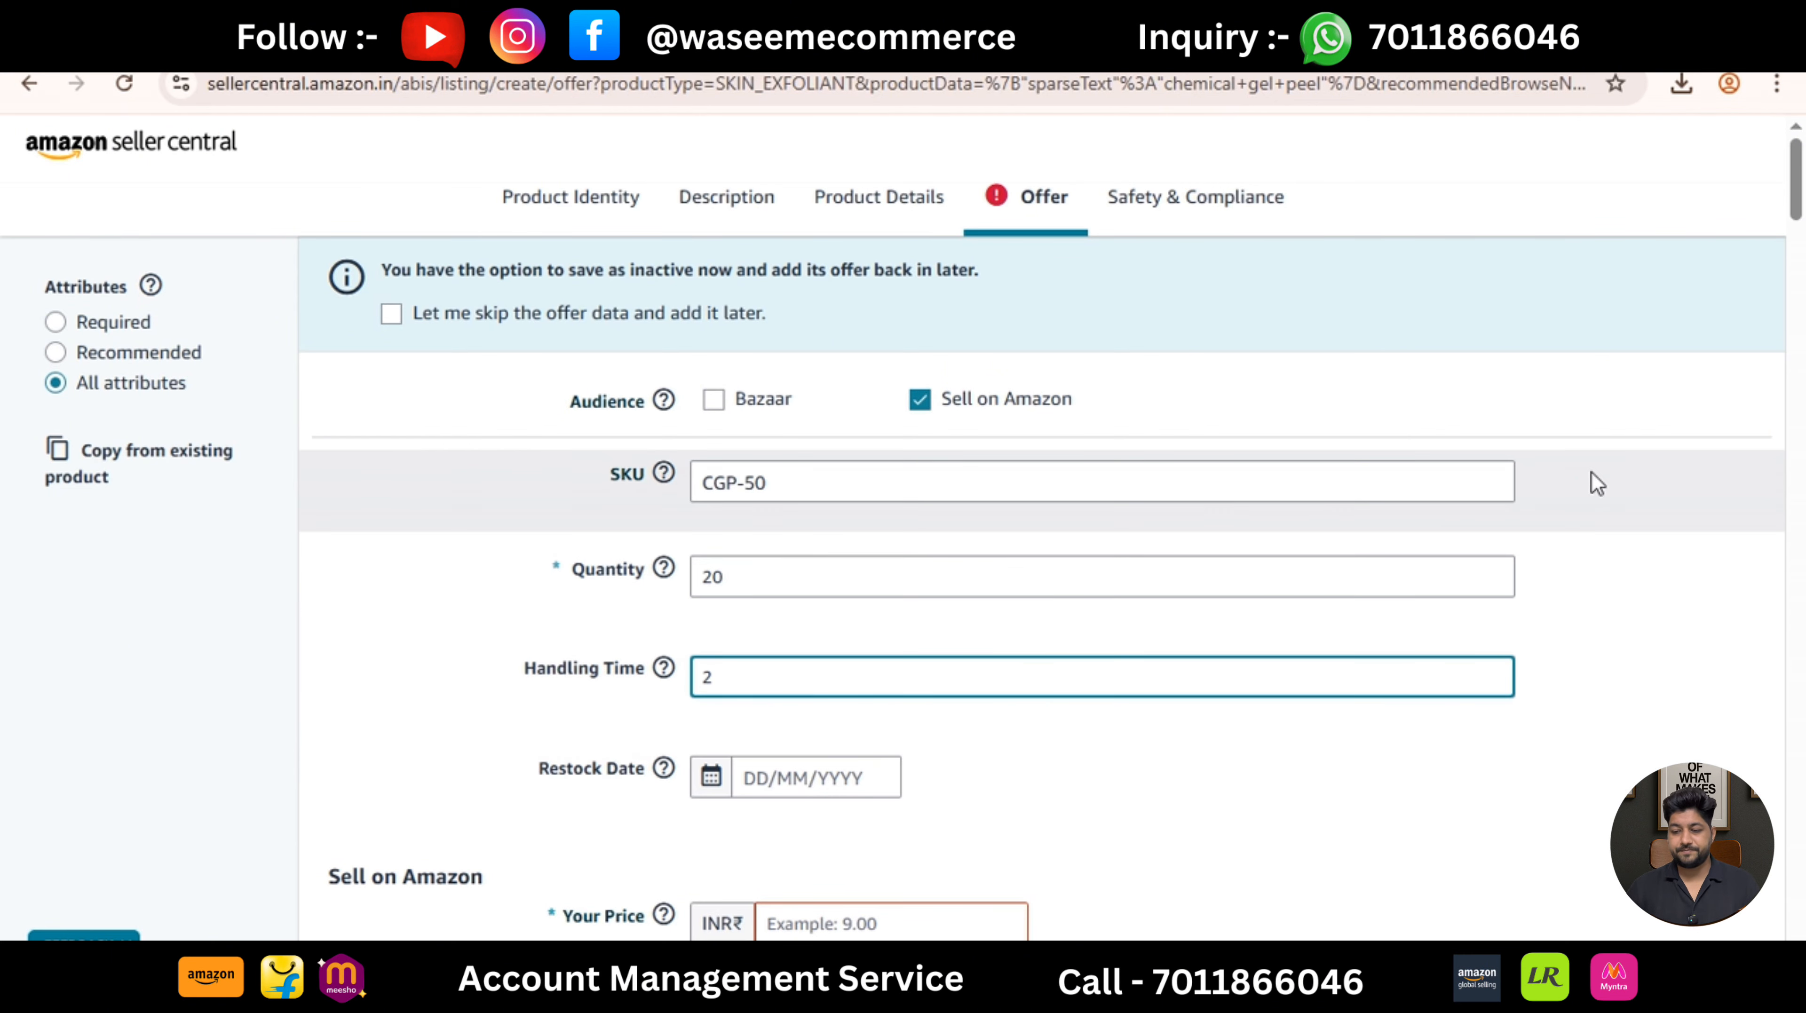
# Under Sell on Amazon, set Your Price to INR 850 and the Maximum Retail Price to INR 1999.
pyautogui.moveTo(1797, 183); pyautogui.dragTo(1799, 226)
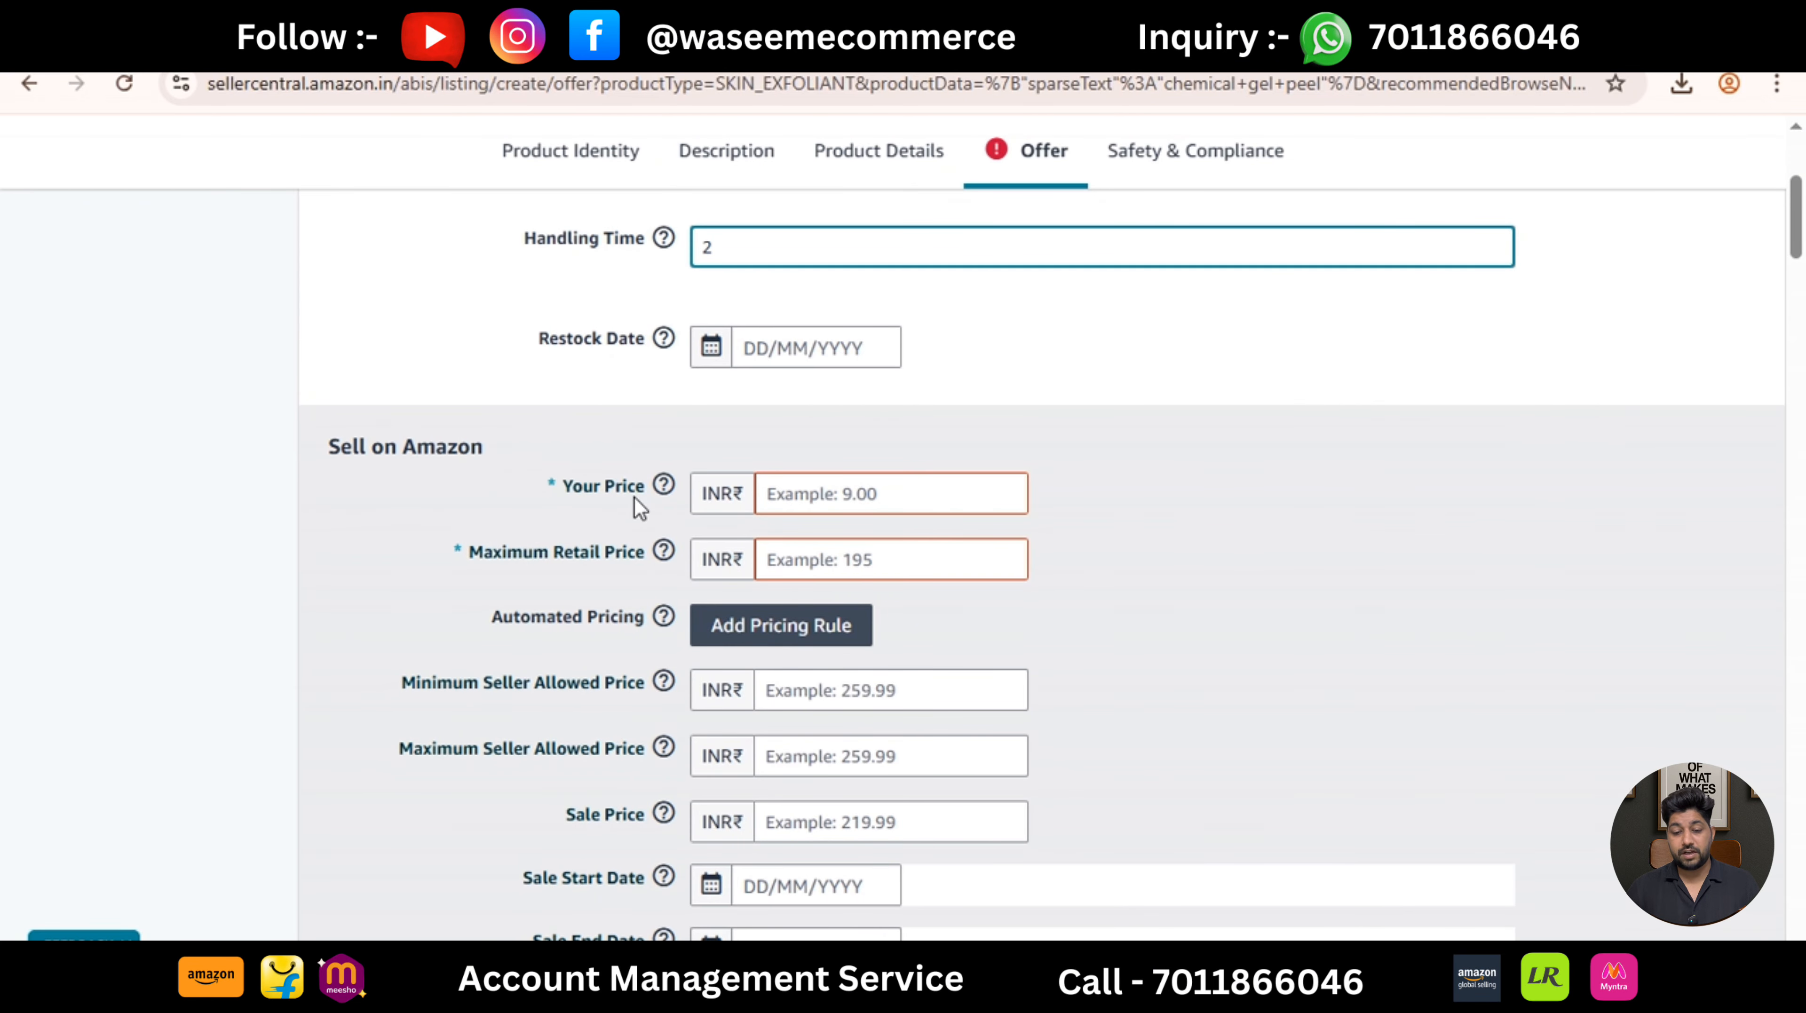
pyautogui.click(808, 476)
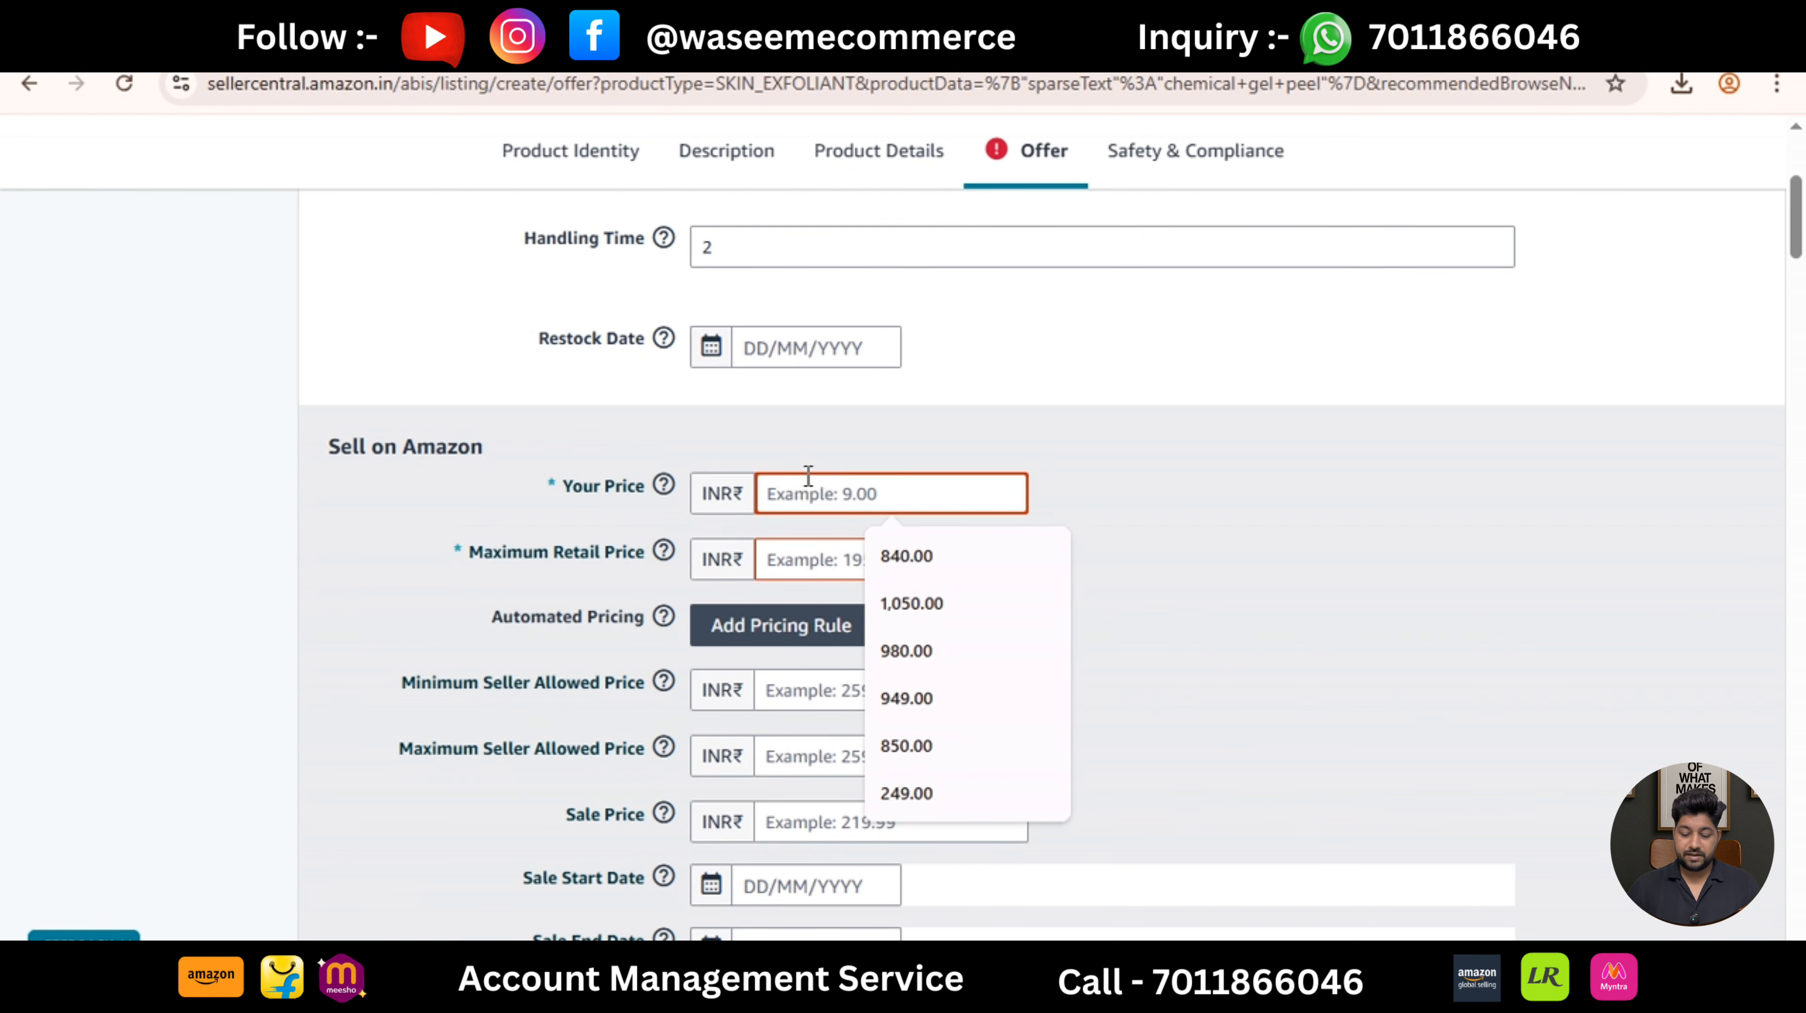
pyautogui.write('850')
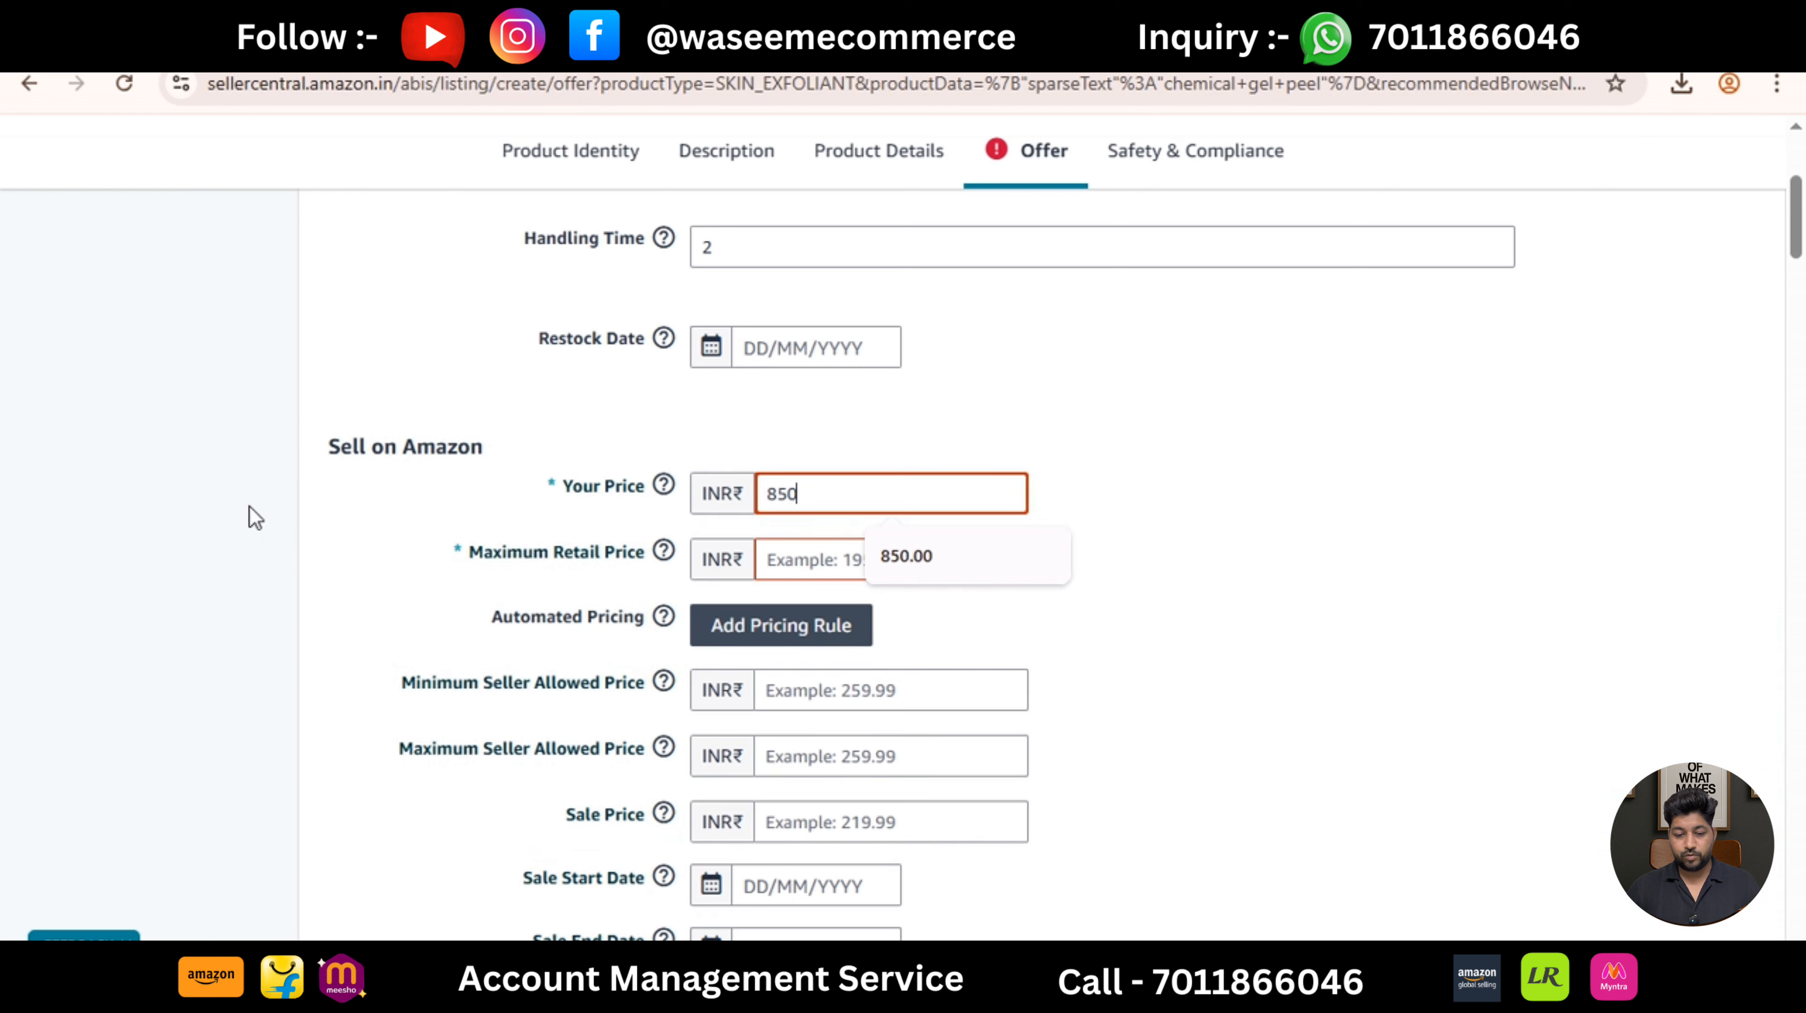
pyautogui.click(250, 506)
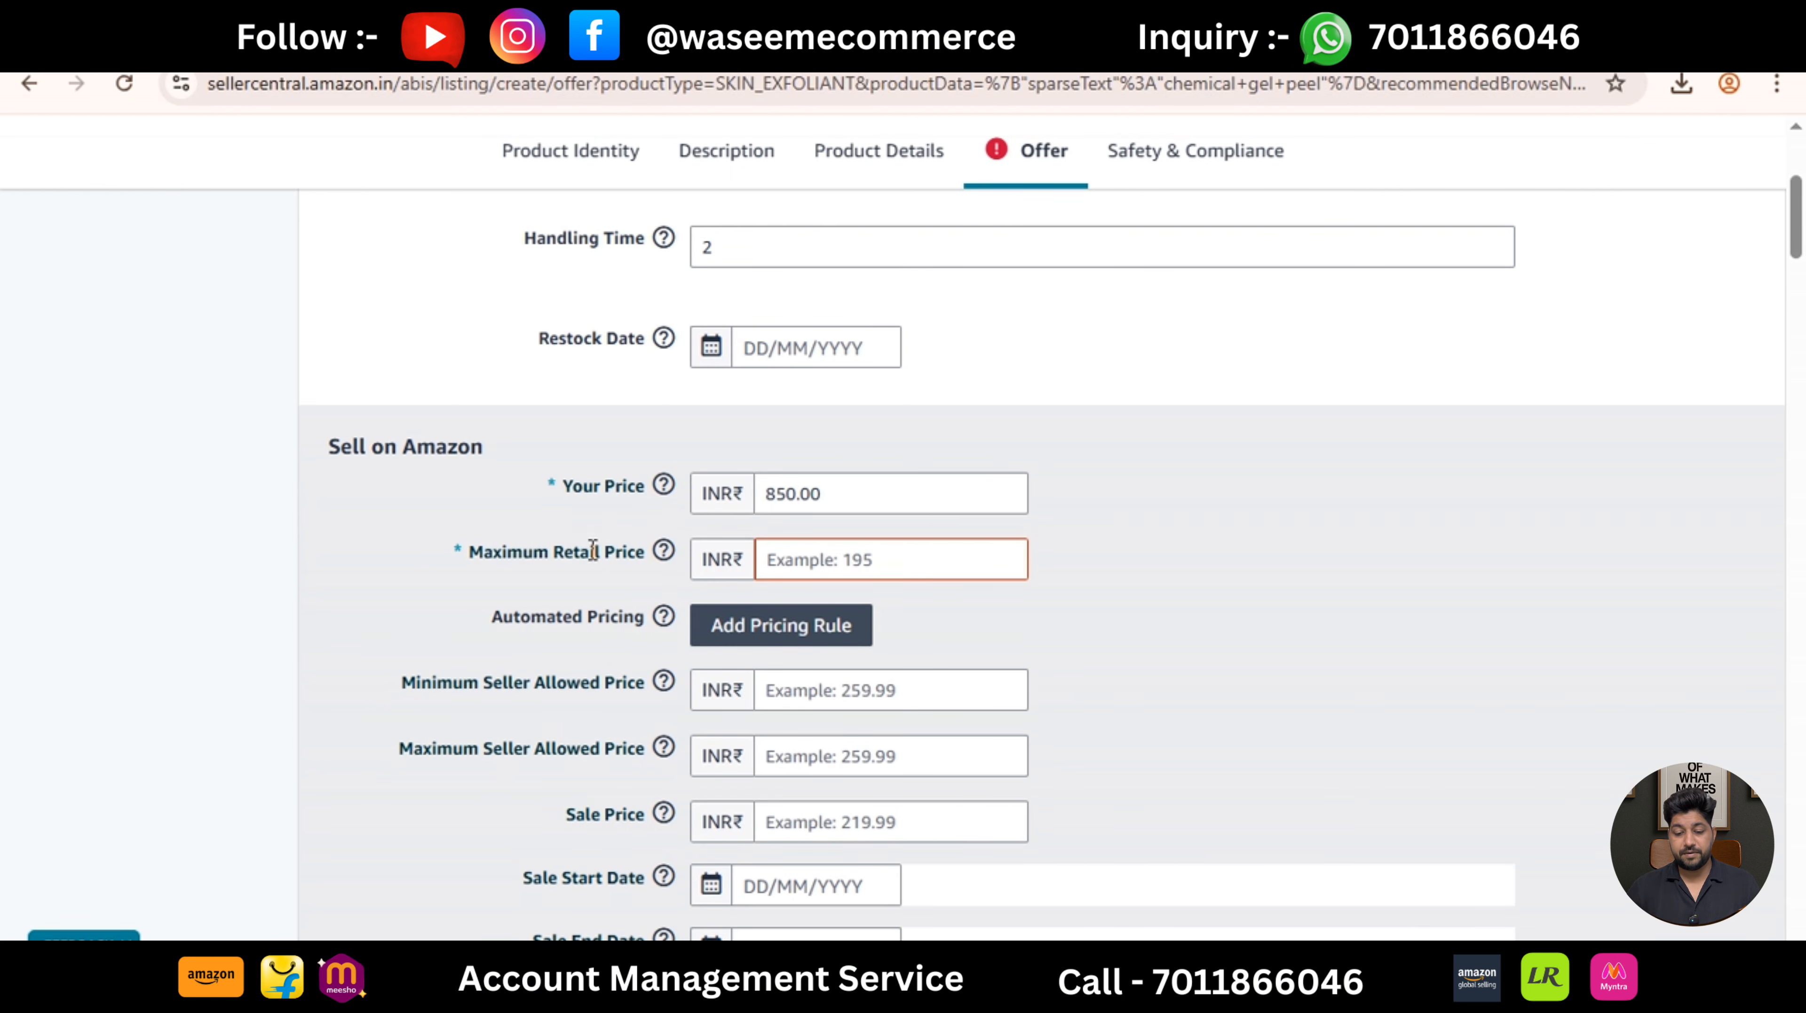
pyautogui.tripleClick(594, 552)
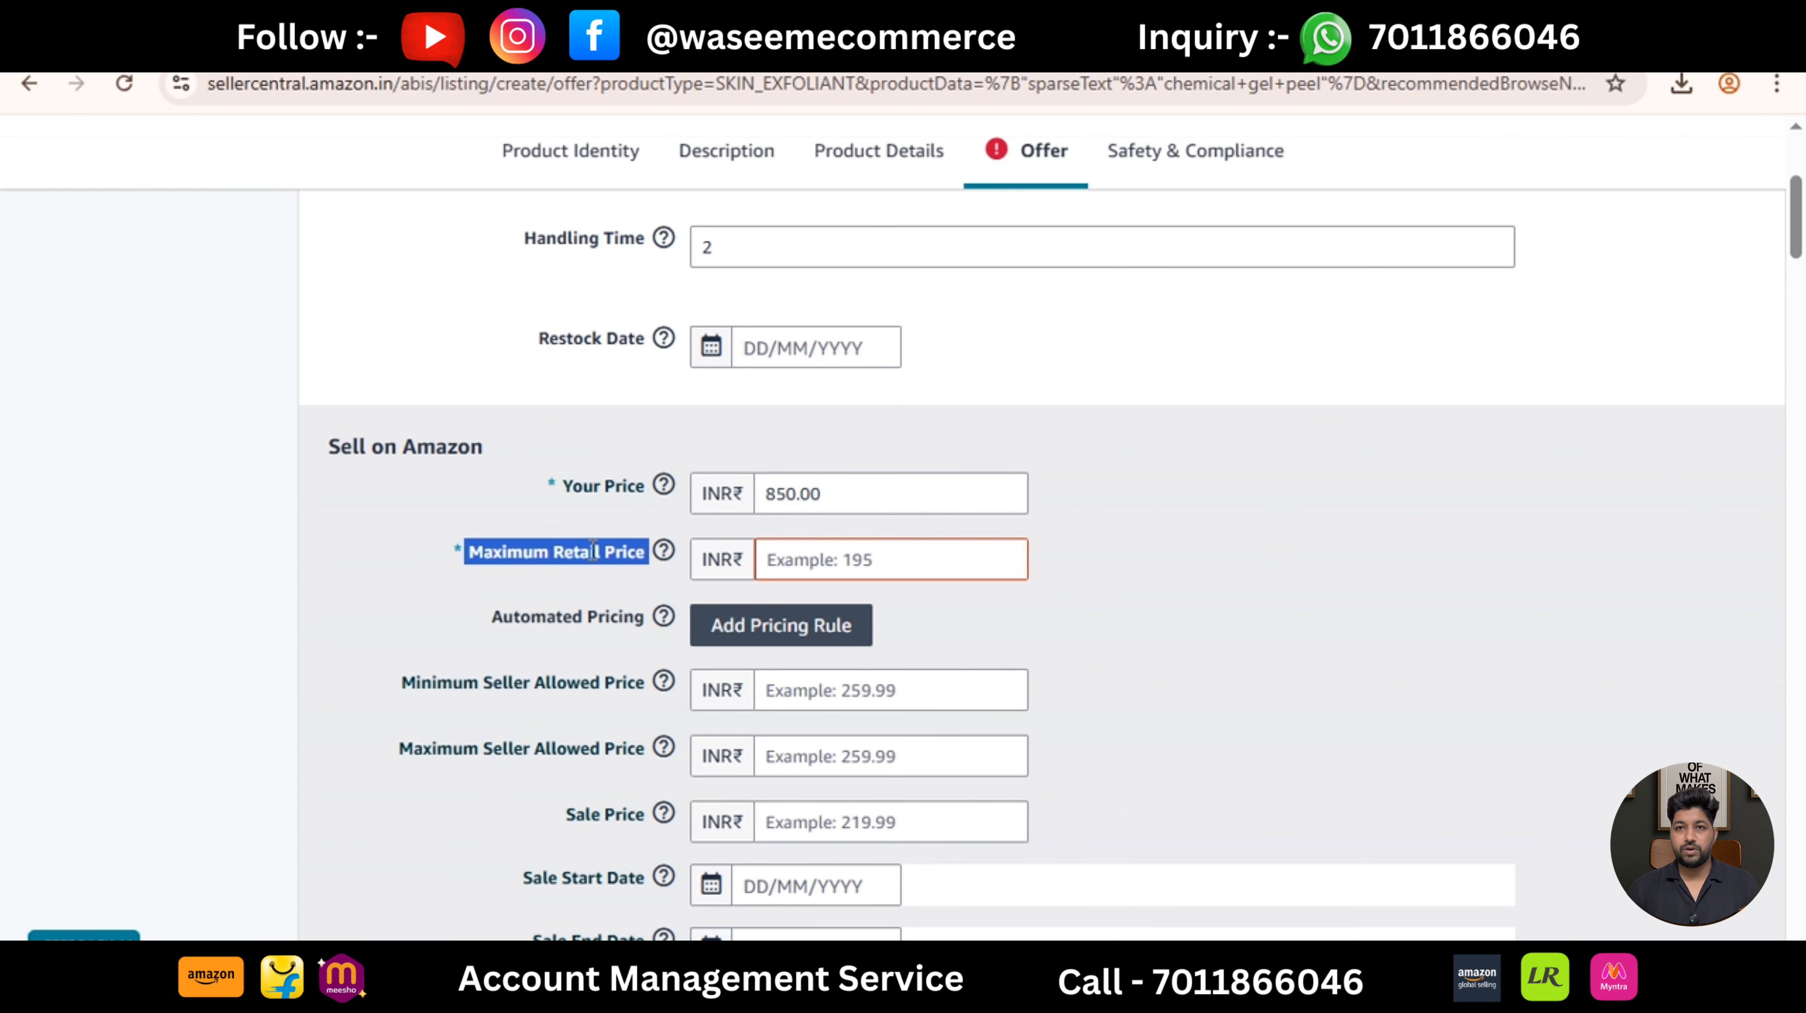
pyautogui.click(796, 550)
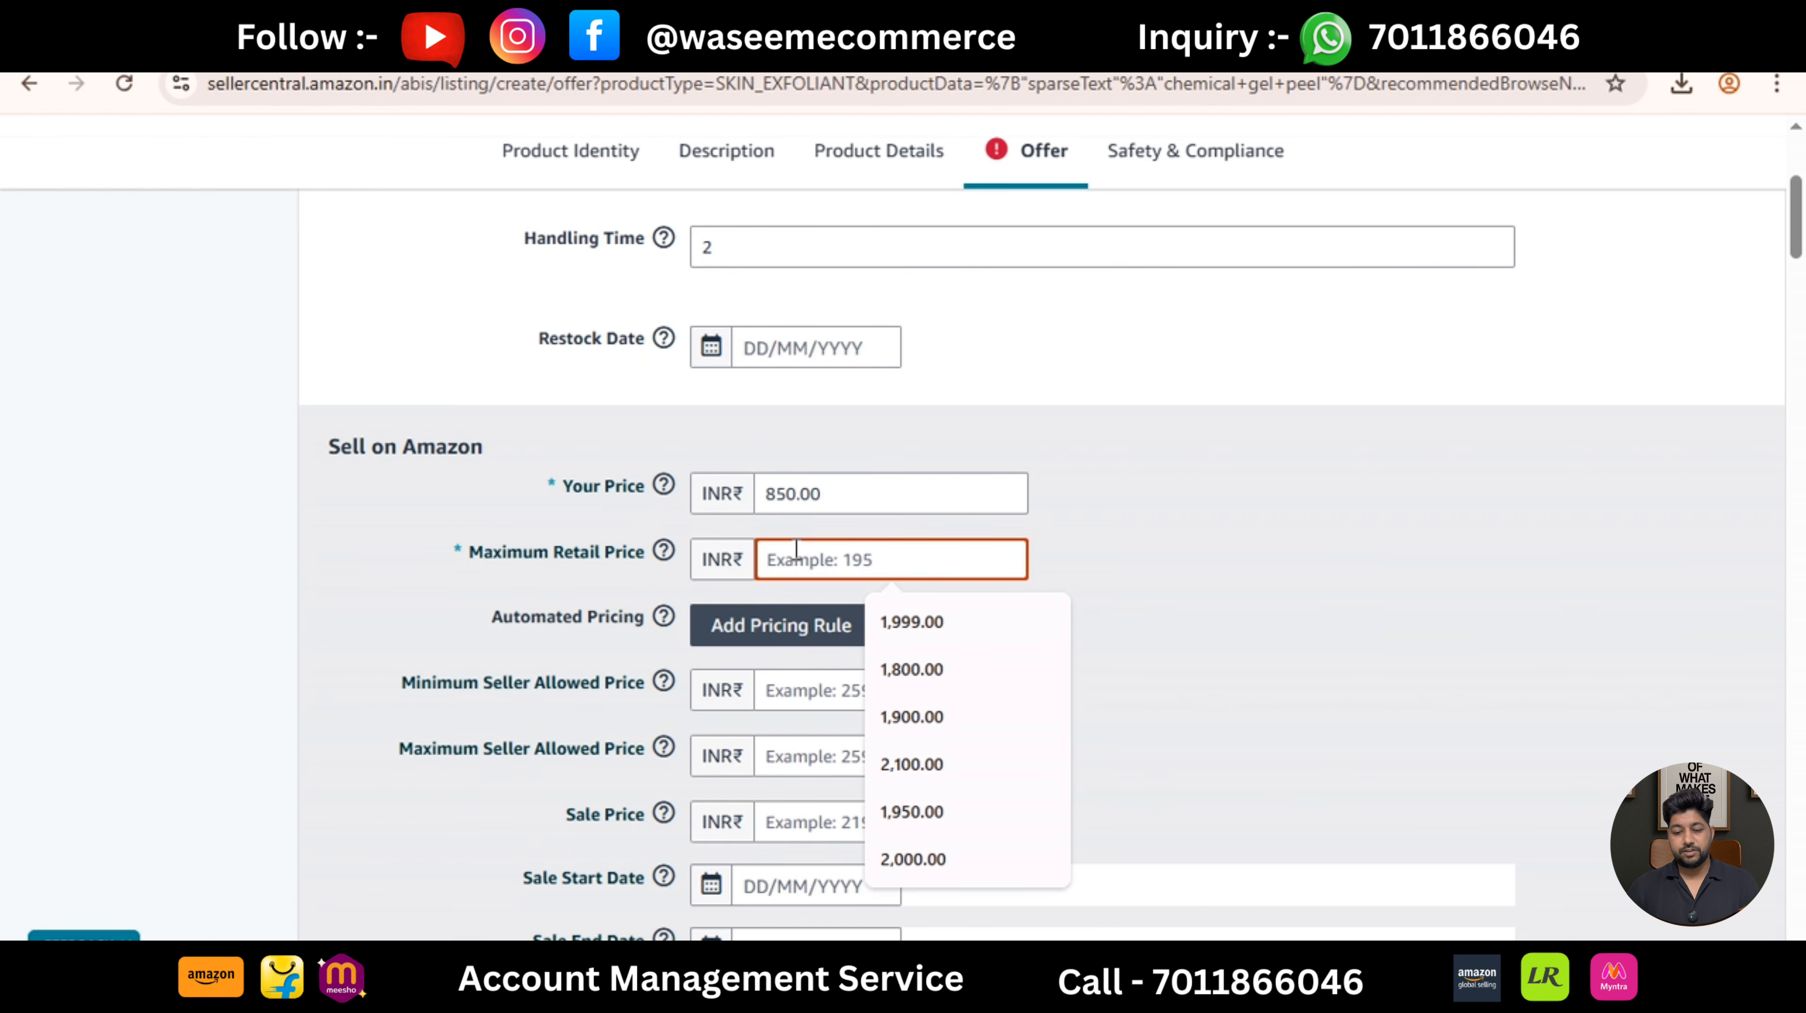
pyautogui.write('1999')
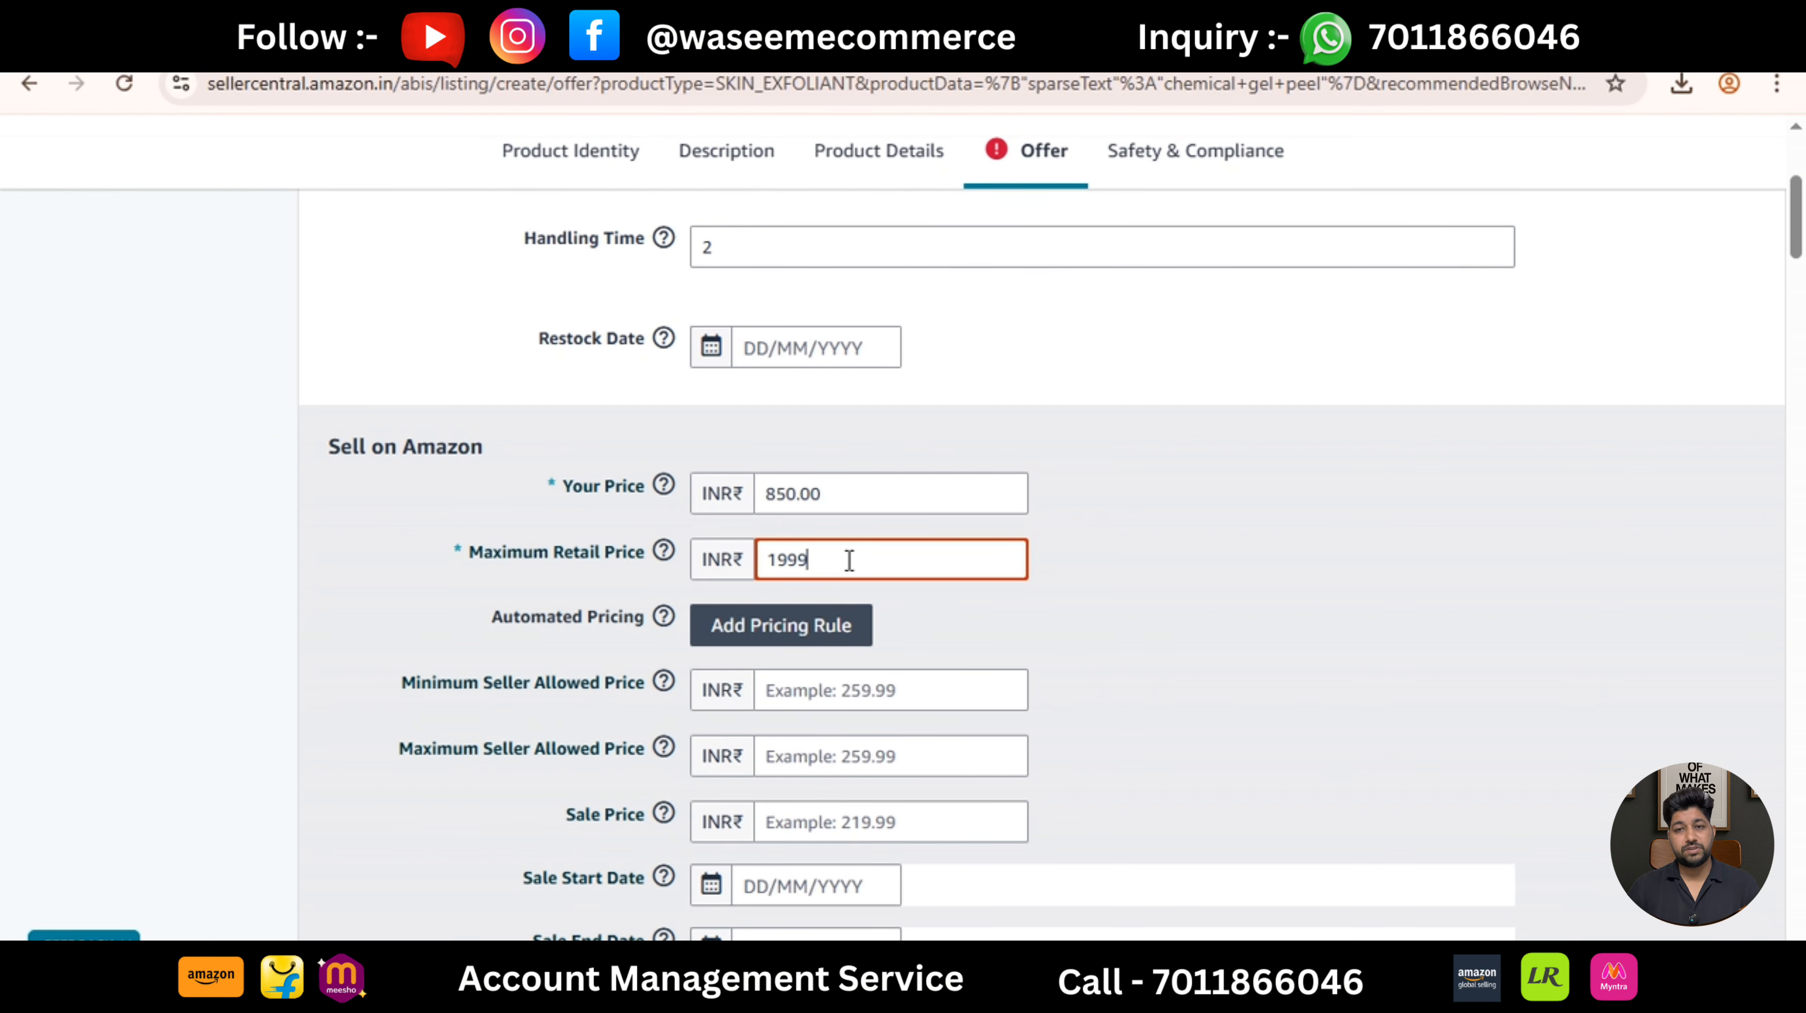
pyautogui.click(832, 492)
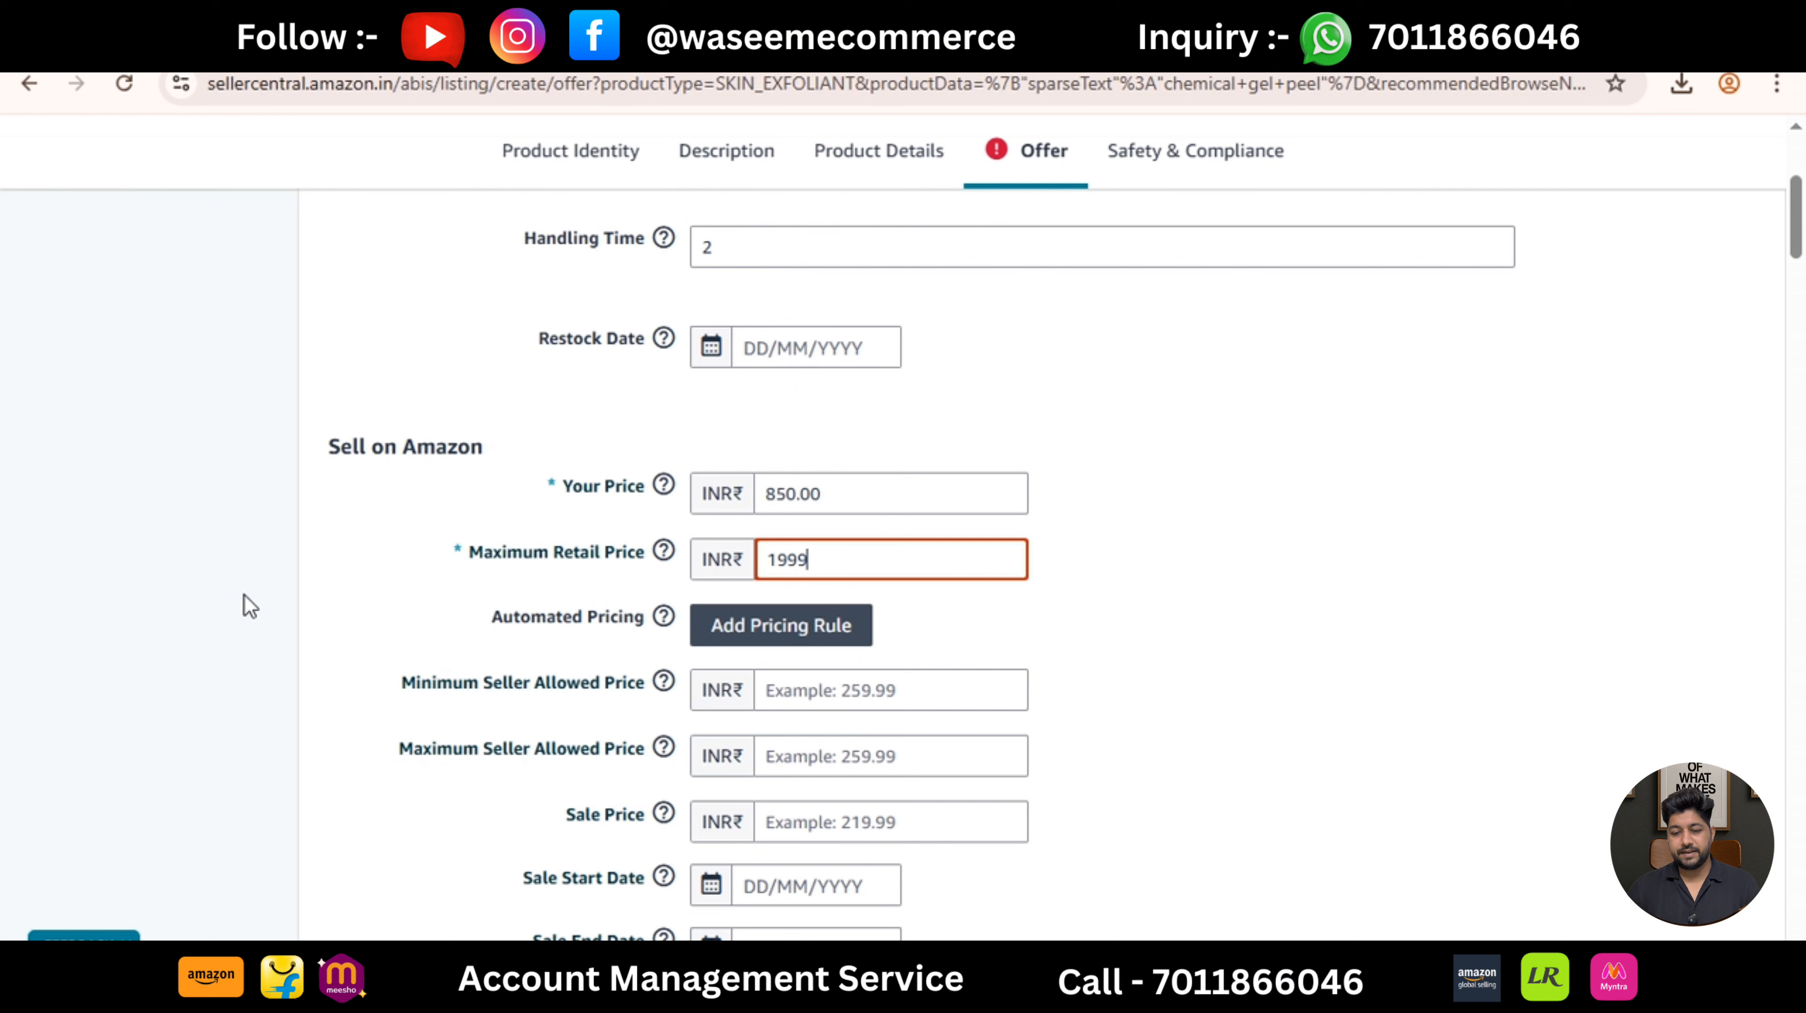
pyautogui.click(250, 606)
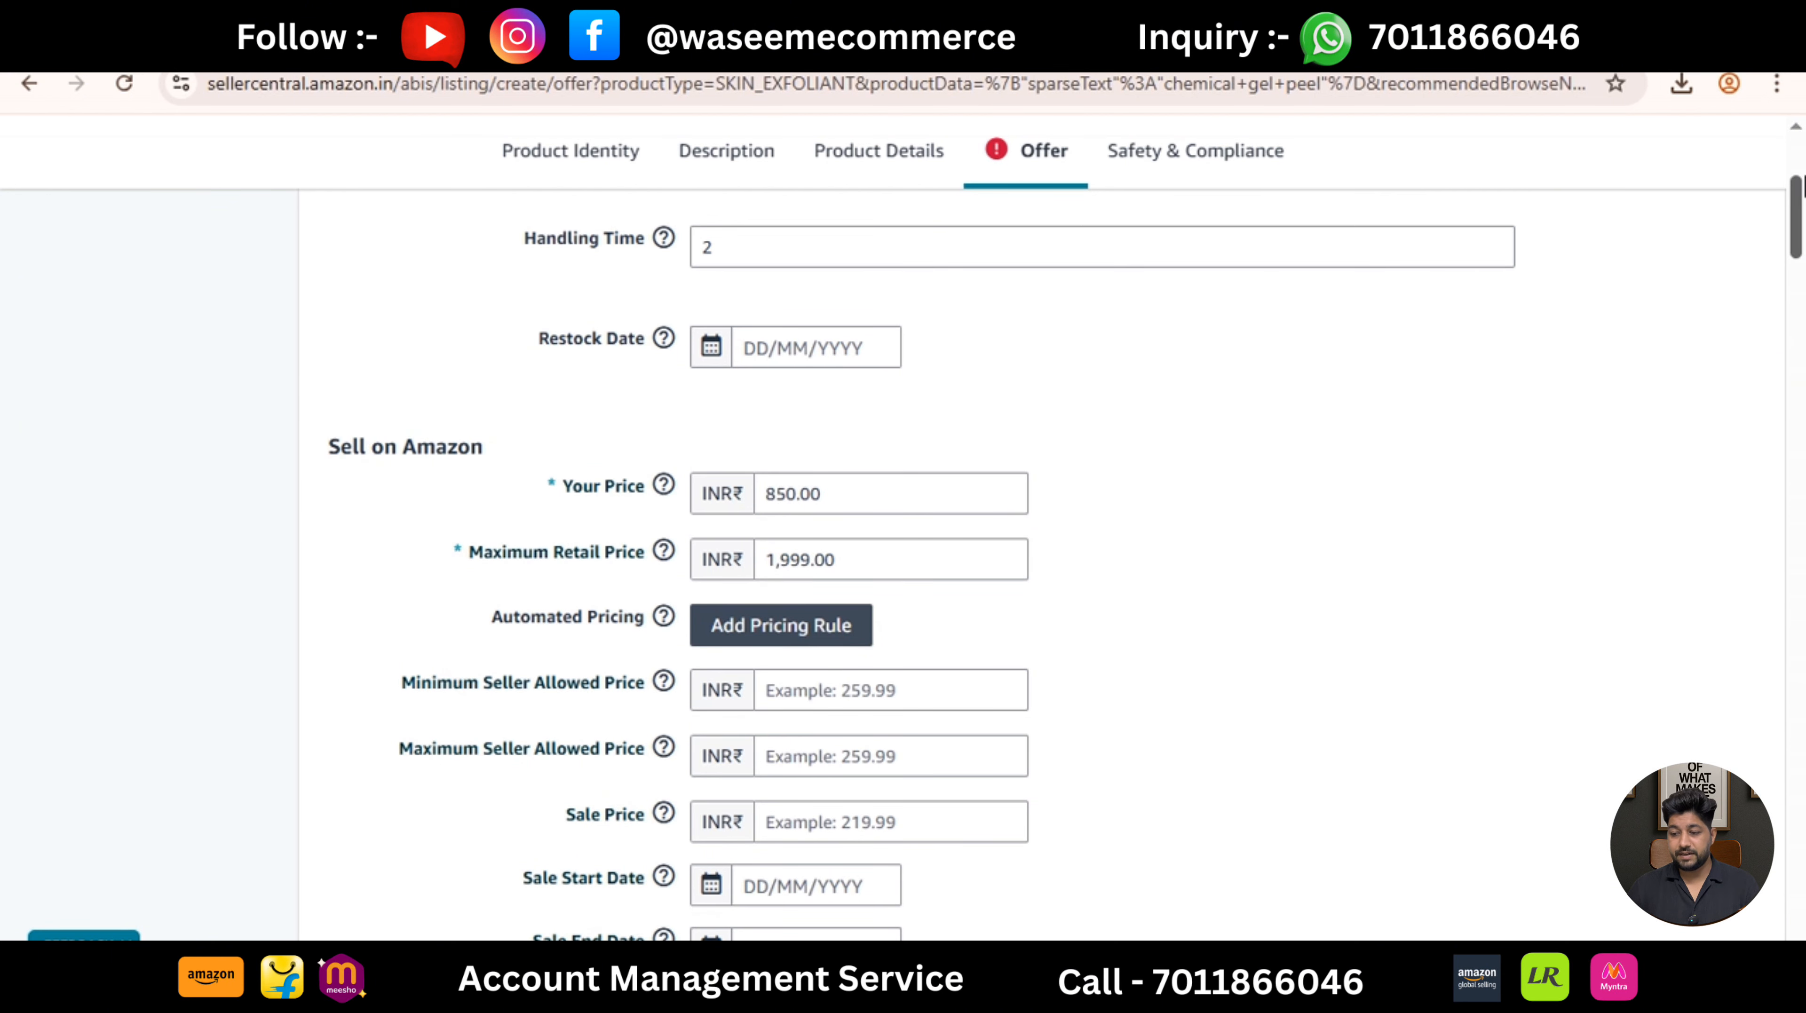
# Set the Item Condition to New and the Fulfillment Channel to the Merchant Fulfilled option (Self Ship or Easy Ship).
pyautogui.moveTo(1799, 203); pyautogui.dragTo(1802, 454)
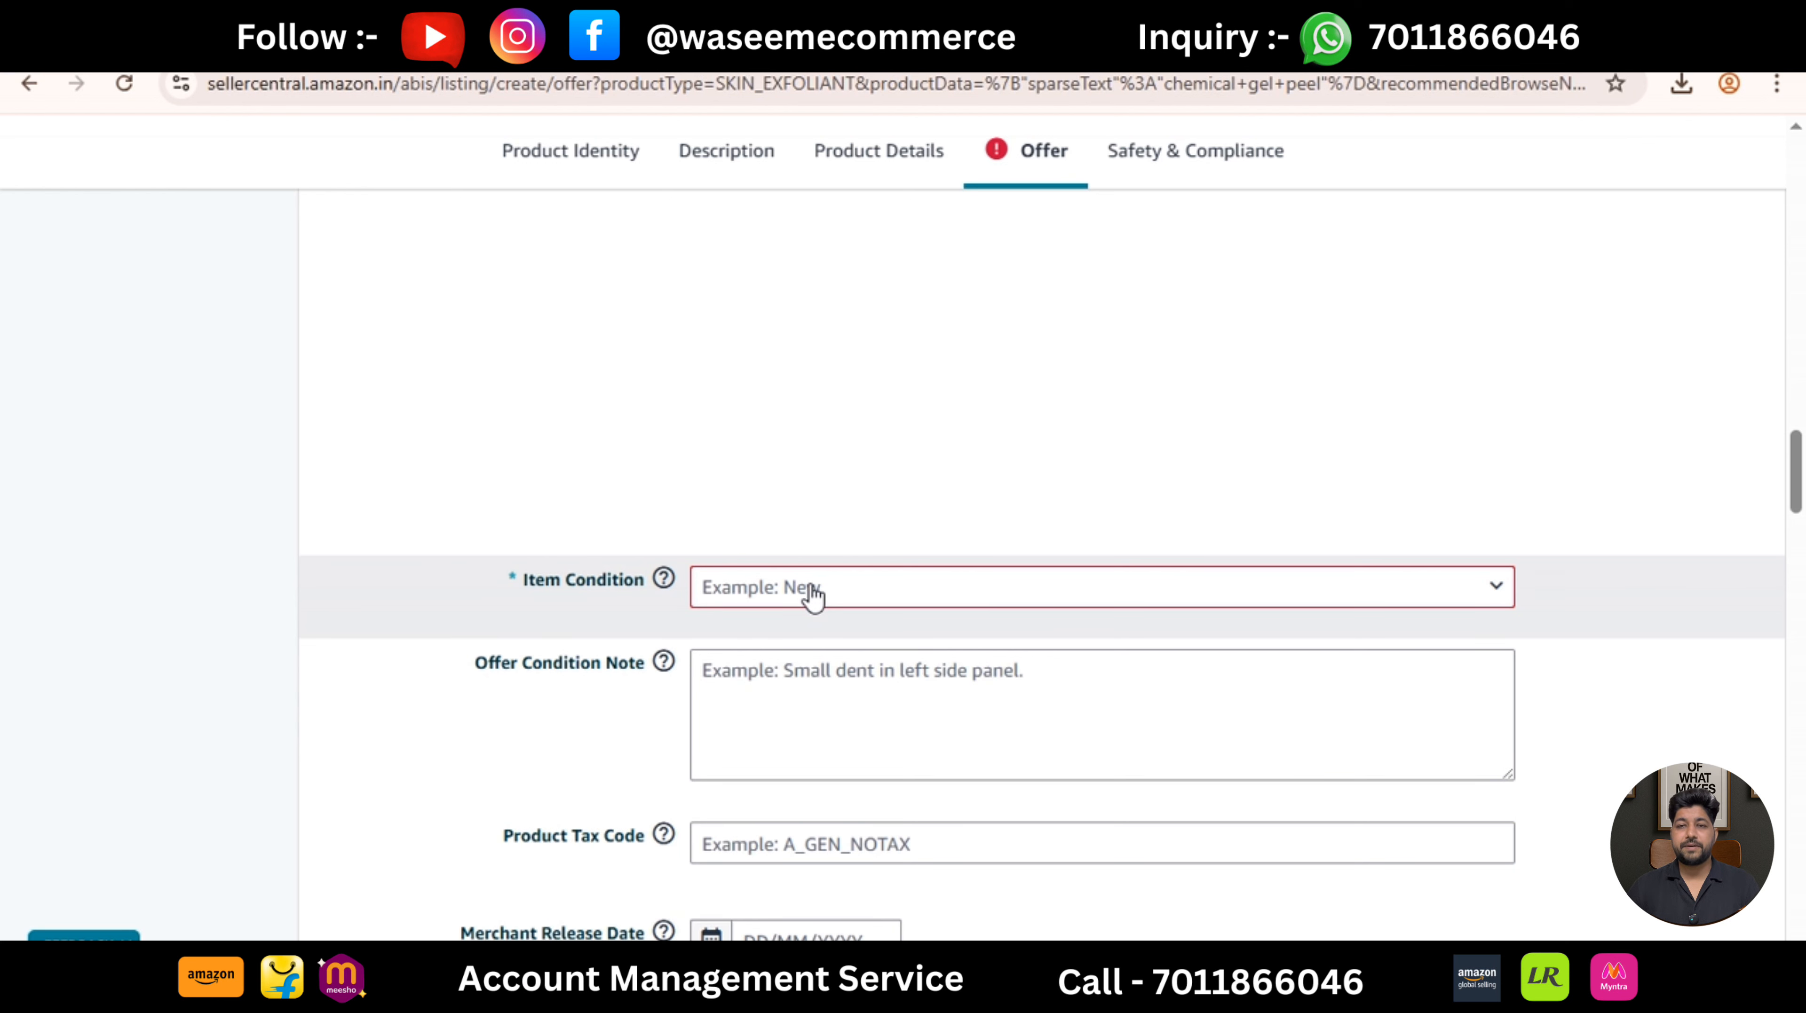
pyautogui.click(813, 598)
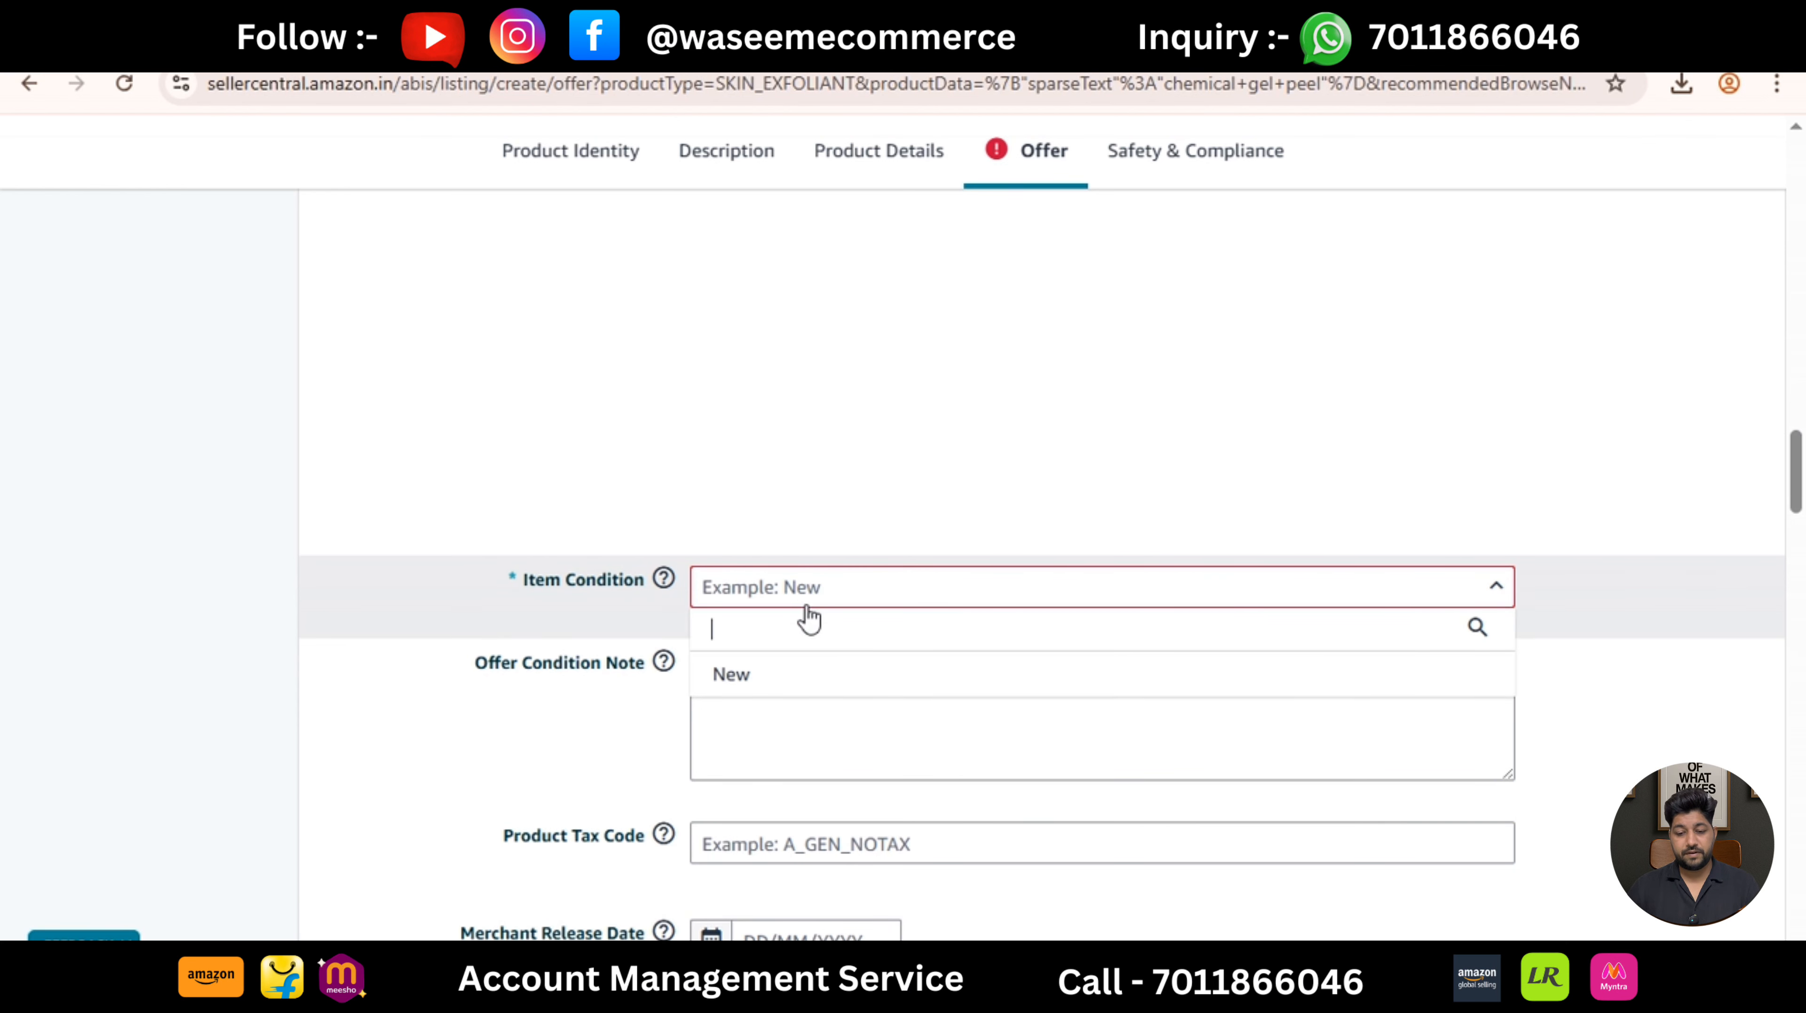
pyautogui.click(778, 679)
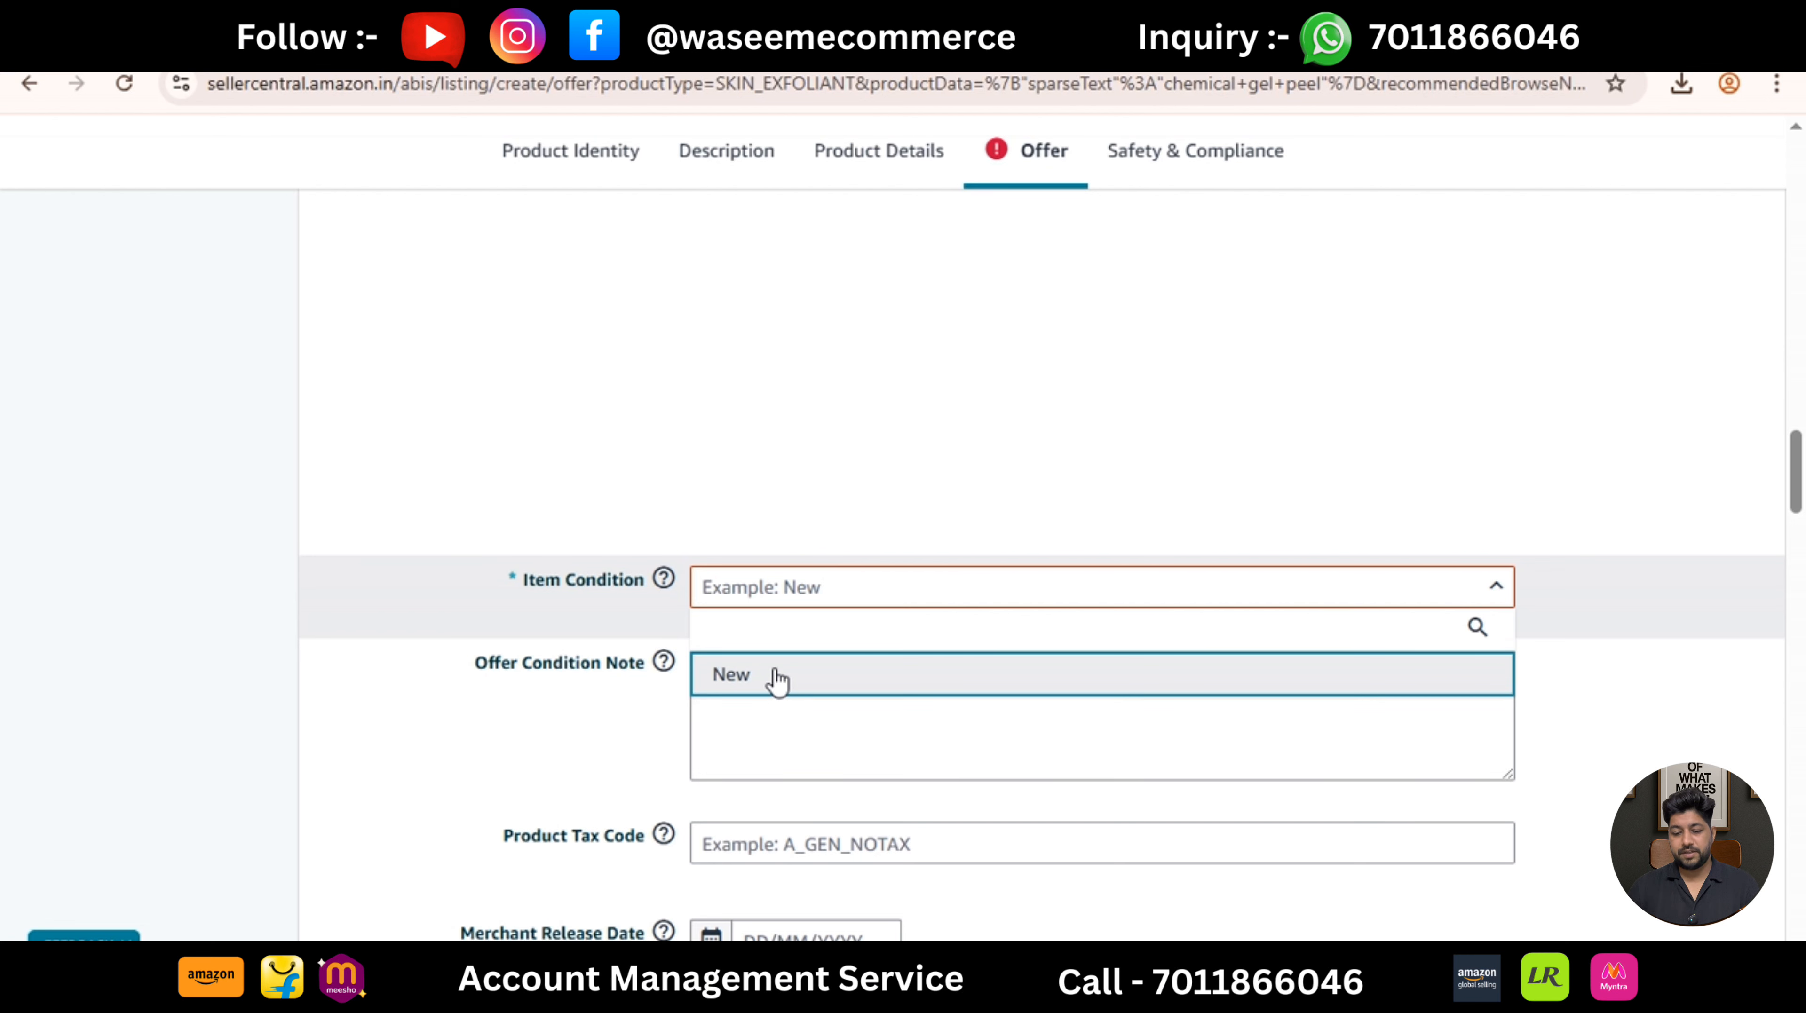
pyautogui.click(852, 679)
pyautogui.click(847, 686)
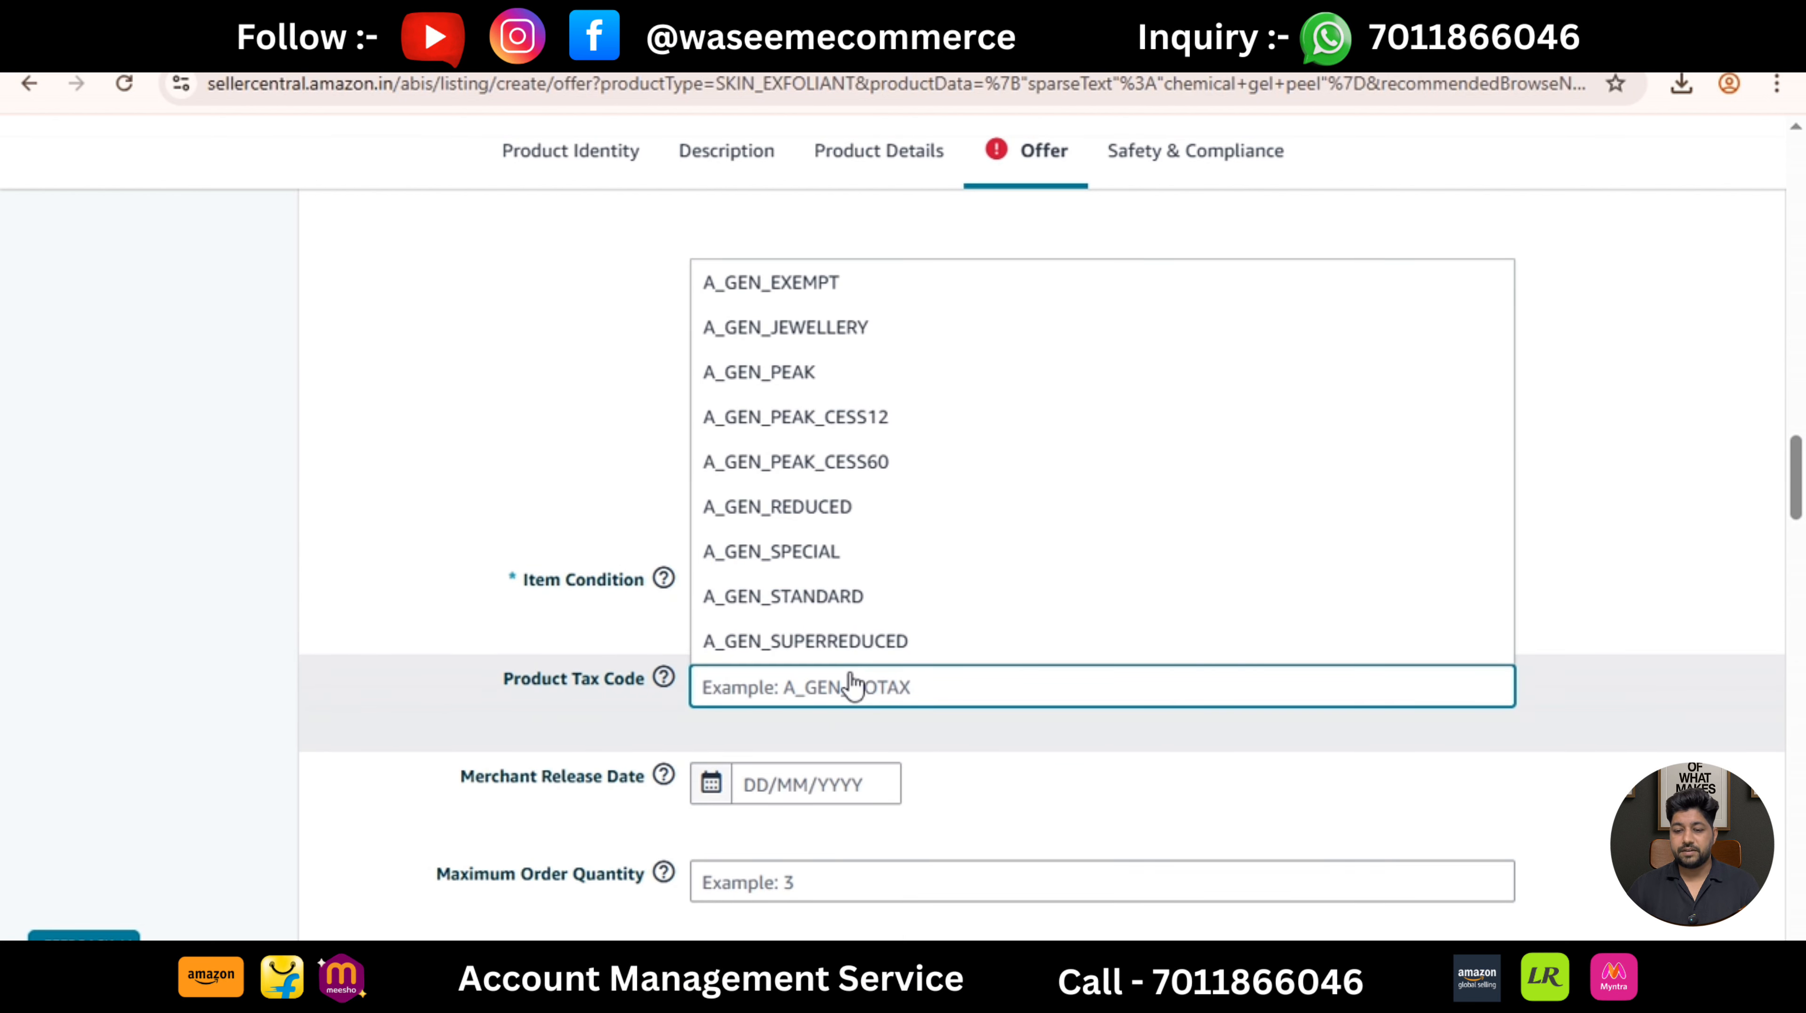
pyautogui.click(285, 615)
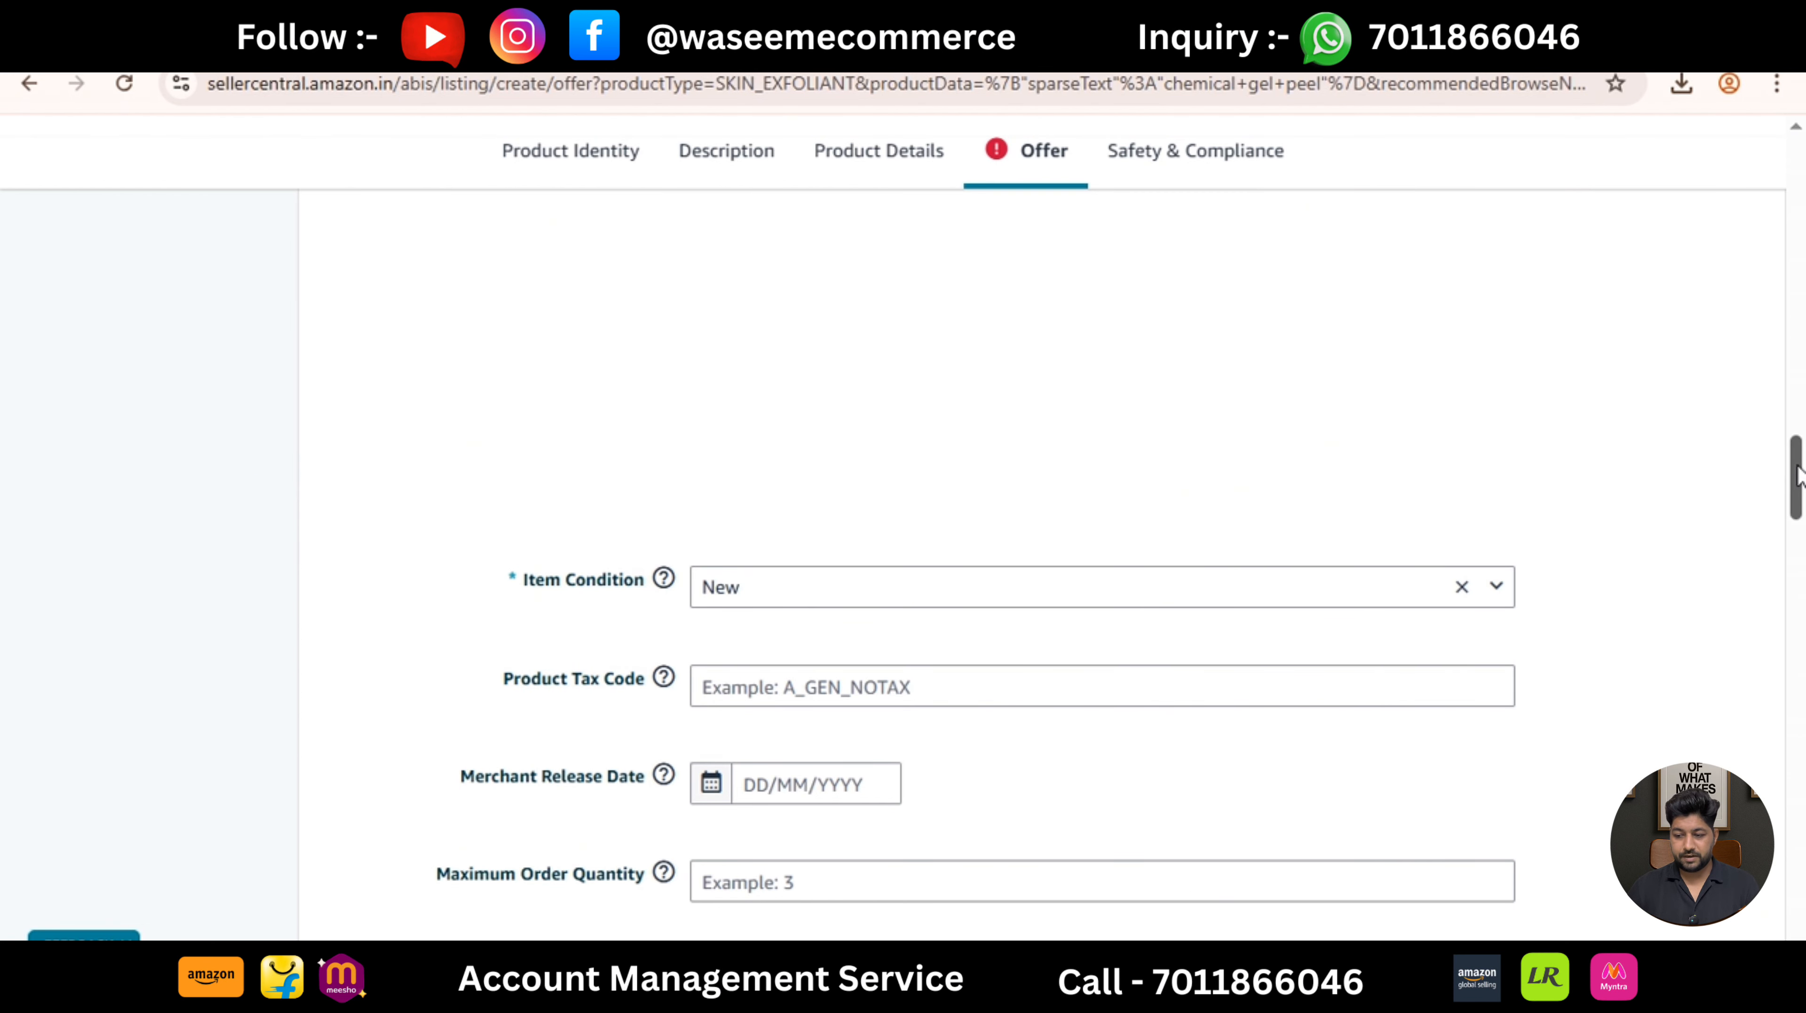
pyautogui.moveTo(1798, 477); pyautogui.dragTo(1801, 611)
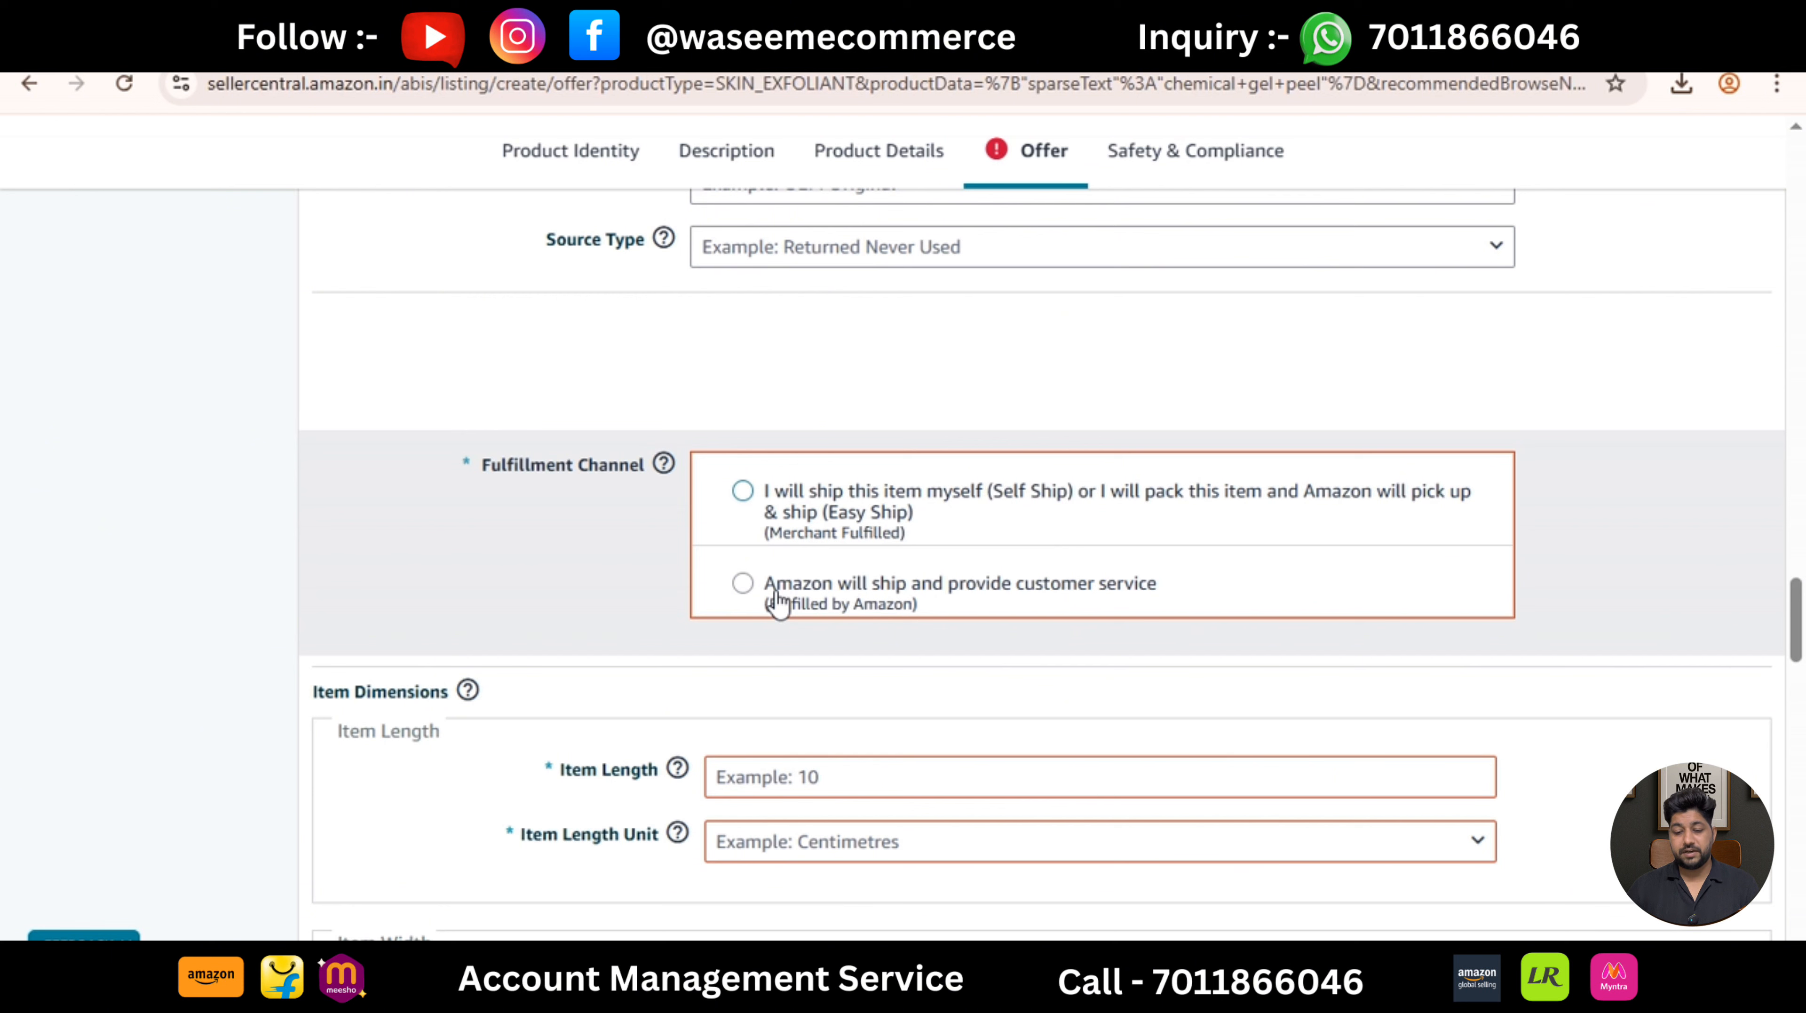
pyautogui.click(823, 484)
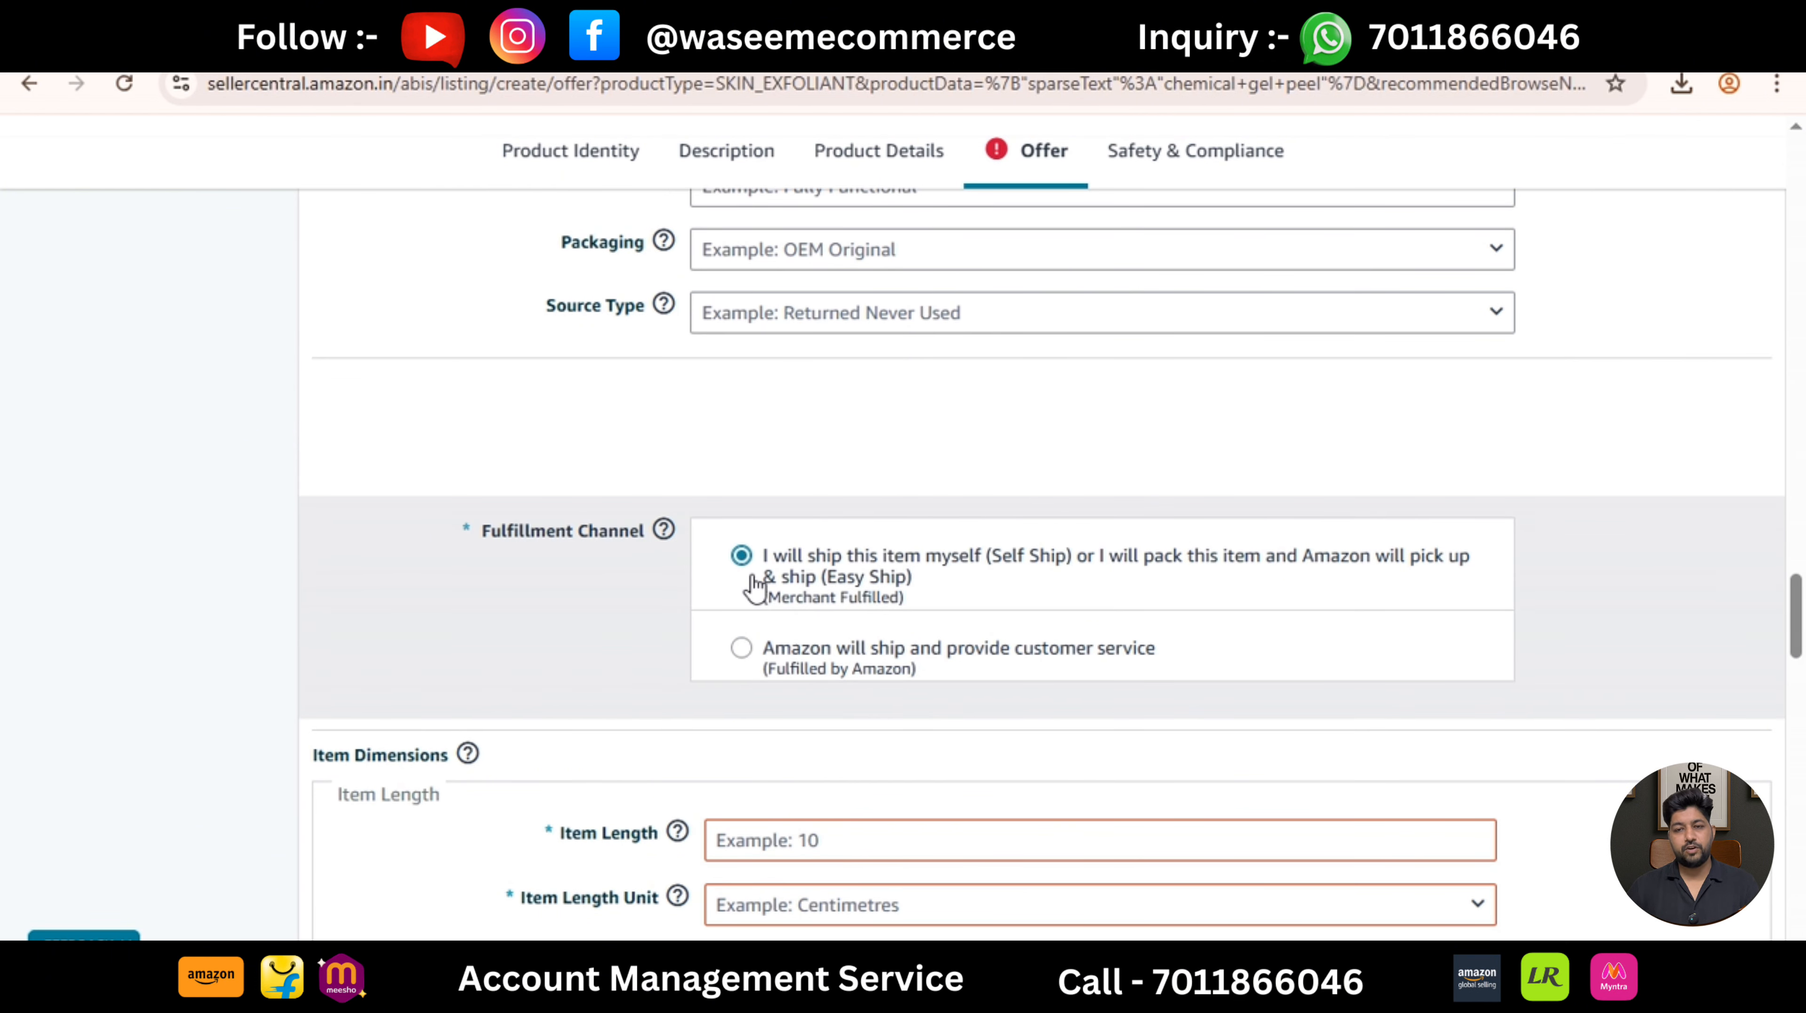
# In Item Dimensions, set the Item Length to 5 with Centimetres as its unit.
pyautogui.moveTo(1799, 646)
pyautogui.mouseDown()
pyautogui.moveTo(1799, 573)
pyautogui.moveTo(1802, 642)
pyautogui.mouseUp()
pyautogui.scroll(-5, 1799, 567)
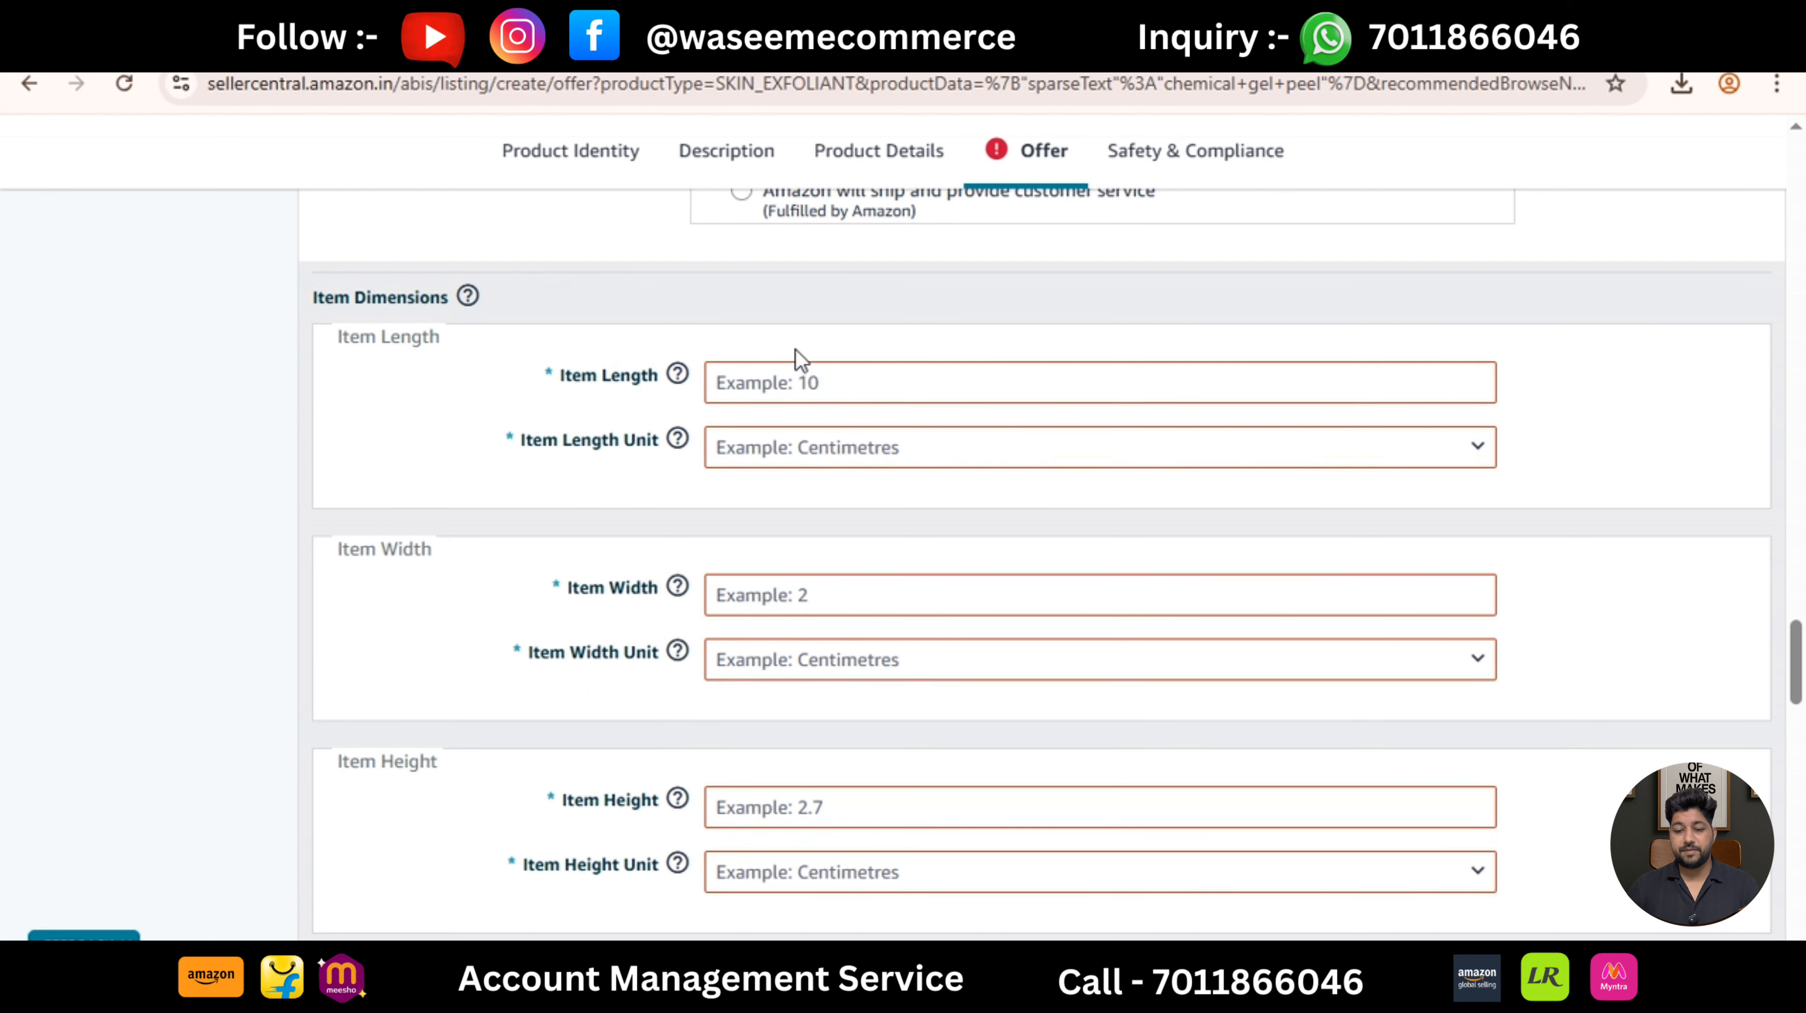
pyautogui.click(787, 384)
pyautogui.write('5')
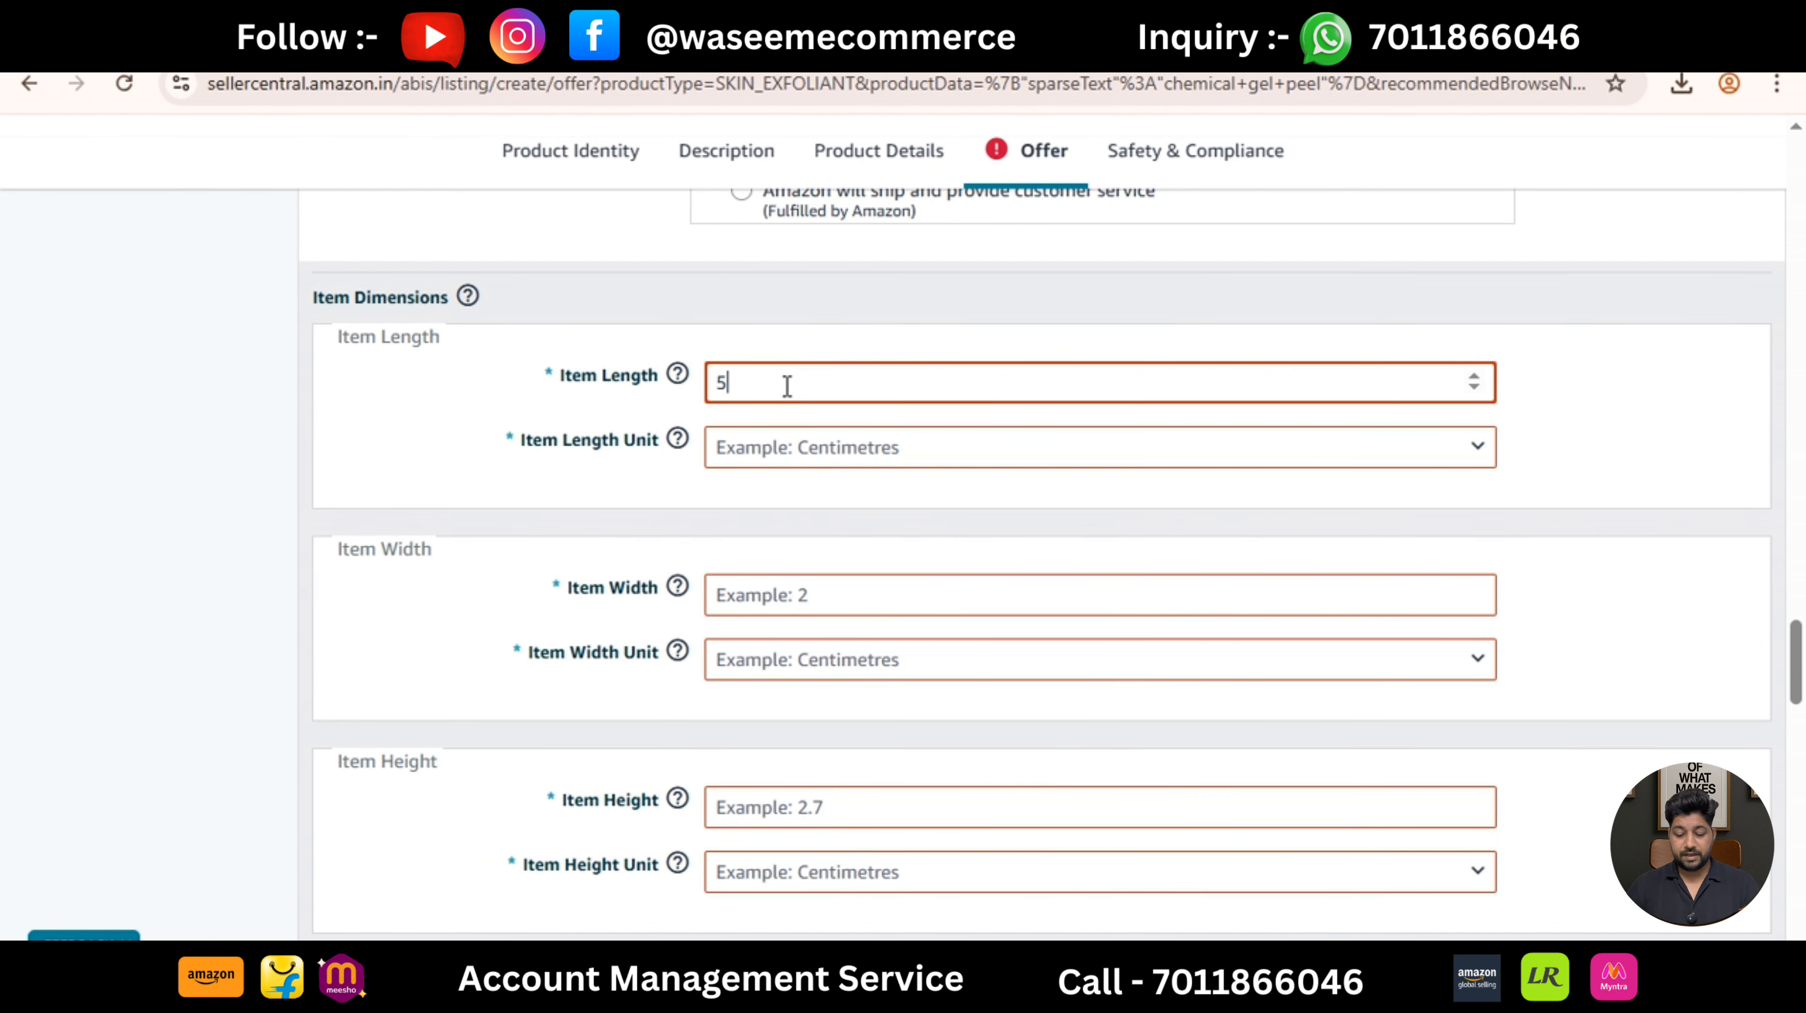
pyautogui.click(773, 448)
pyautogui.write('cen')
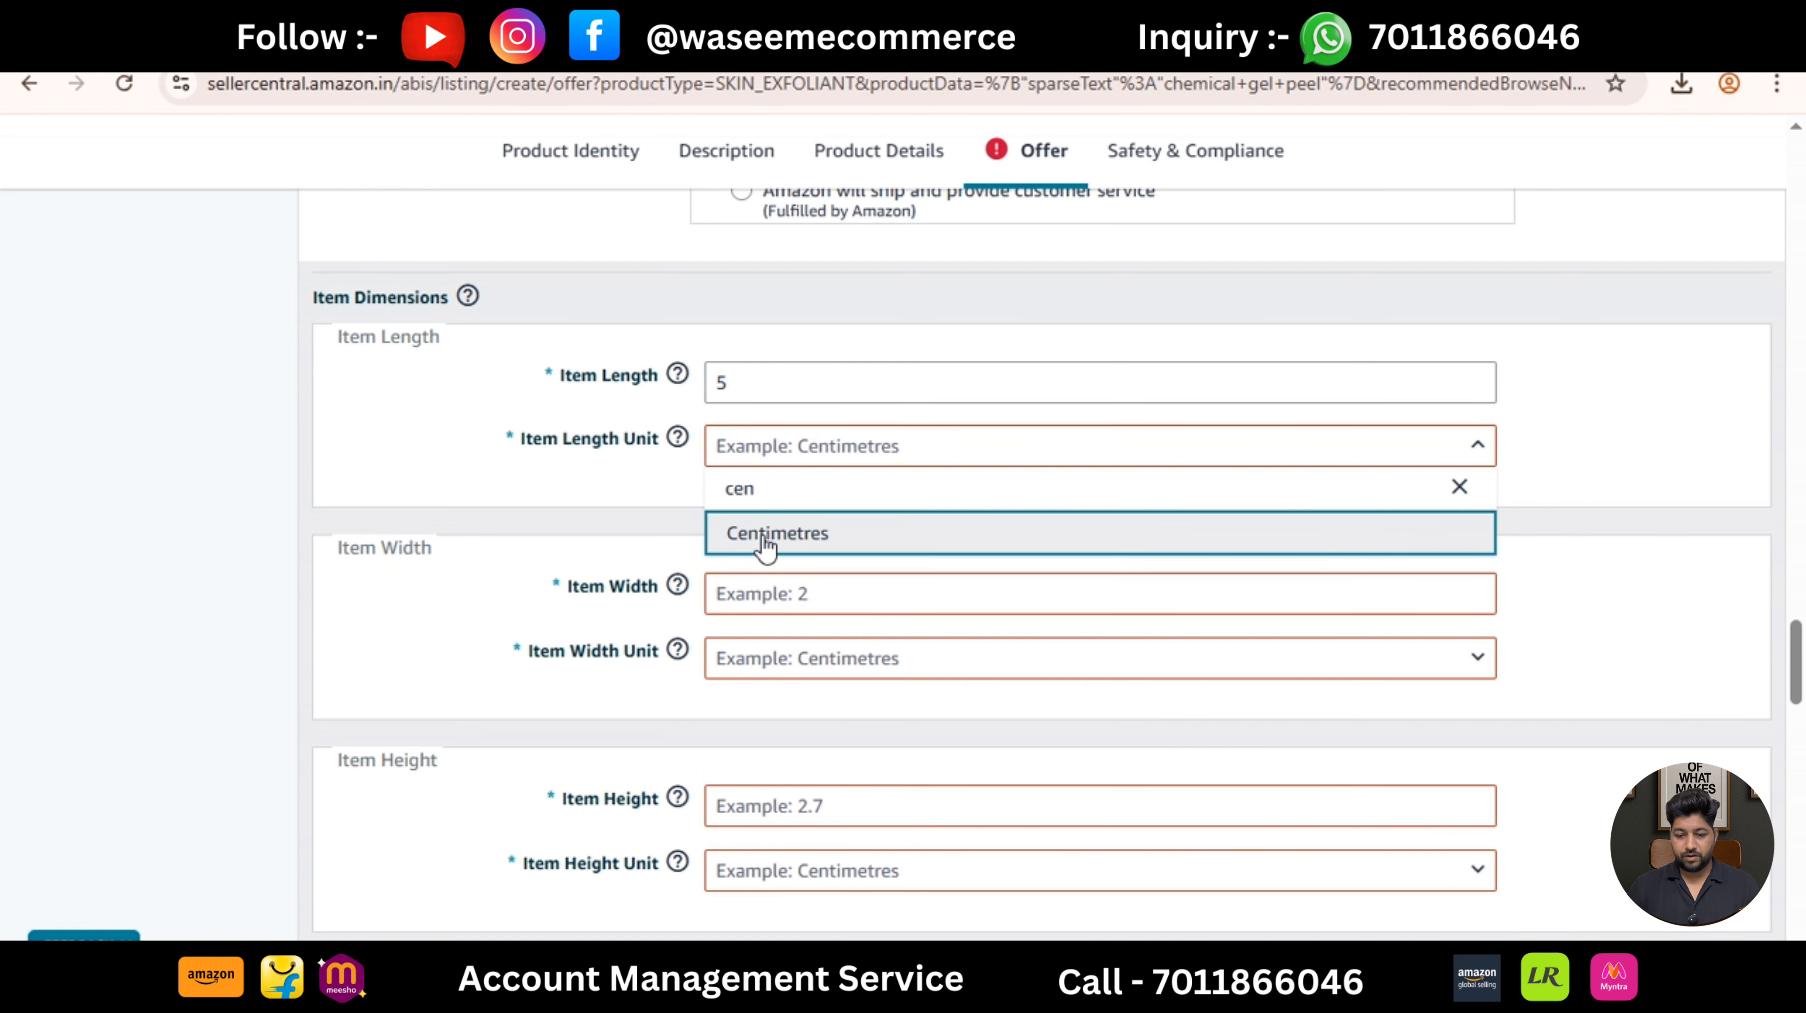
pyautogui.click(765, 544)
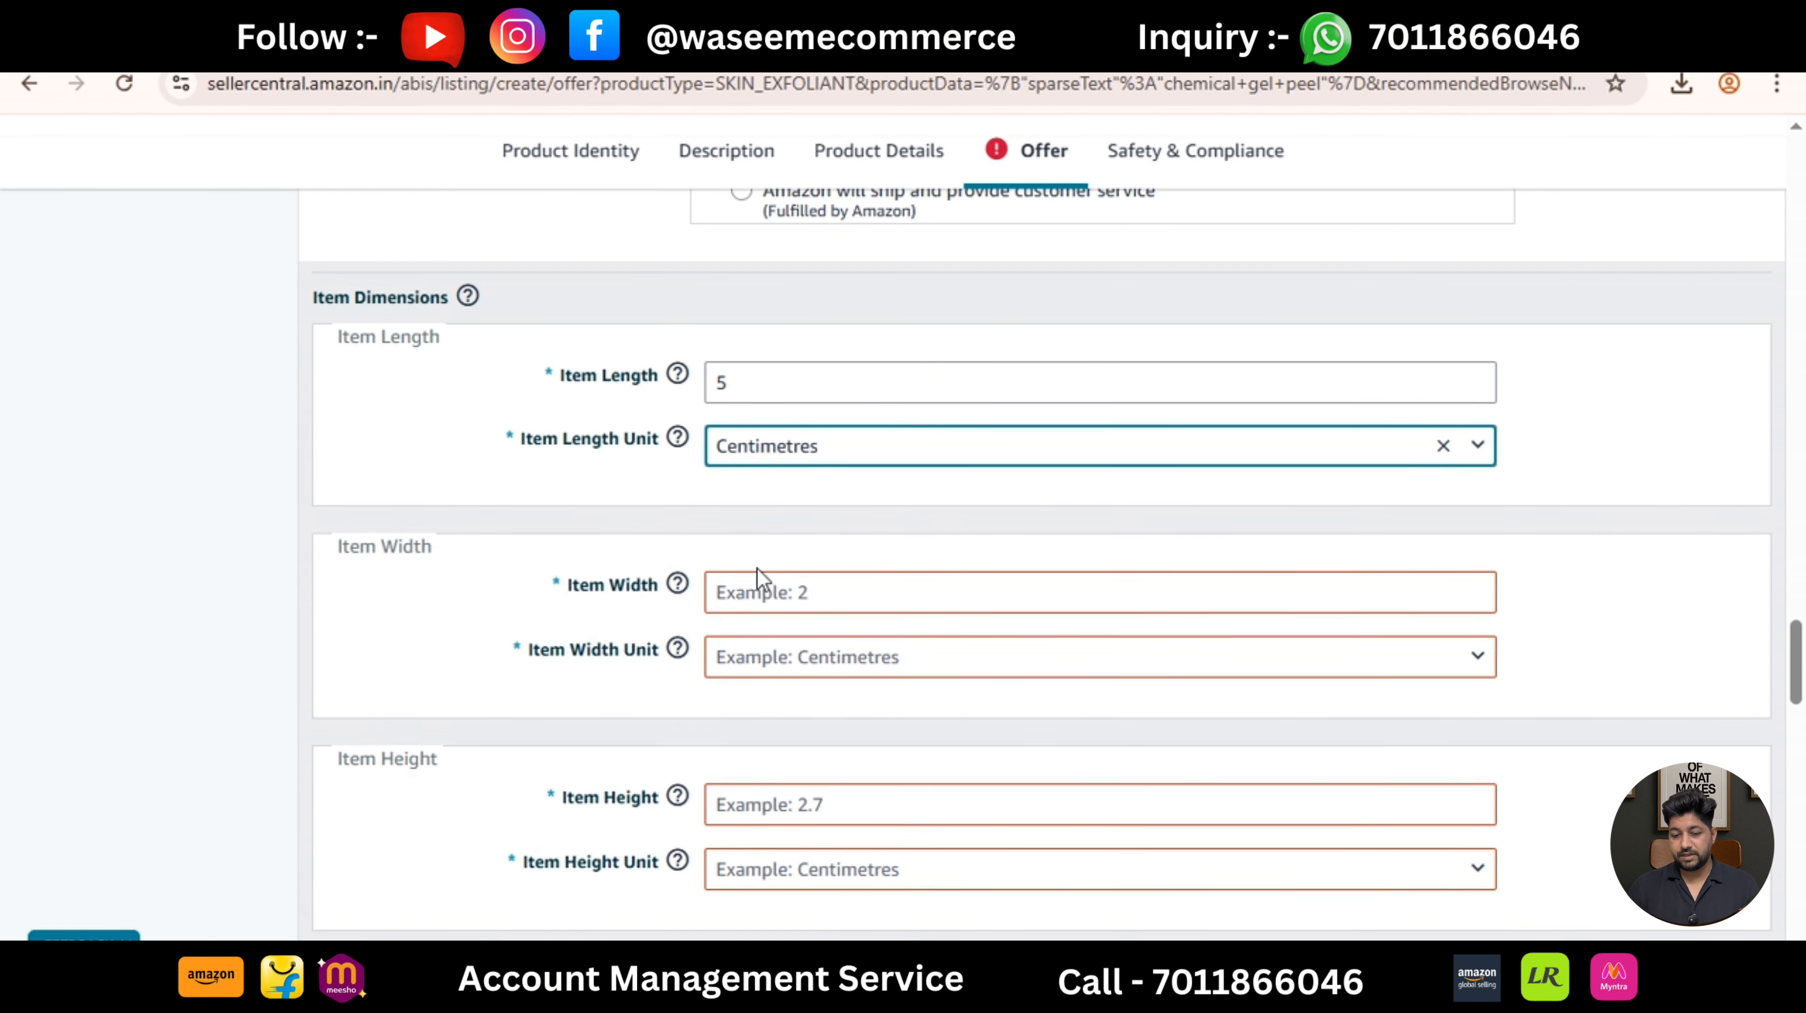
# In Item Dimensions, set the Item Width to 5 with Centimetres as its unit.
pyautogui.click(759, 592)
pyautogui.write('5')
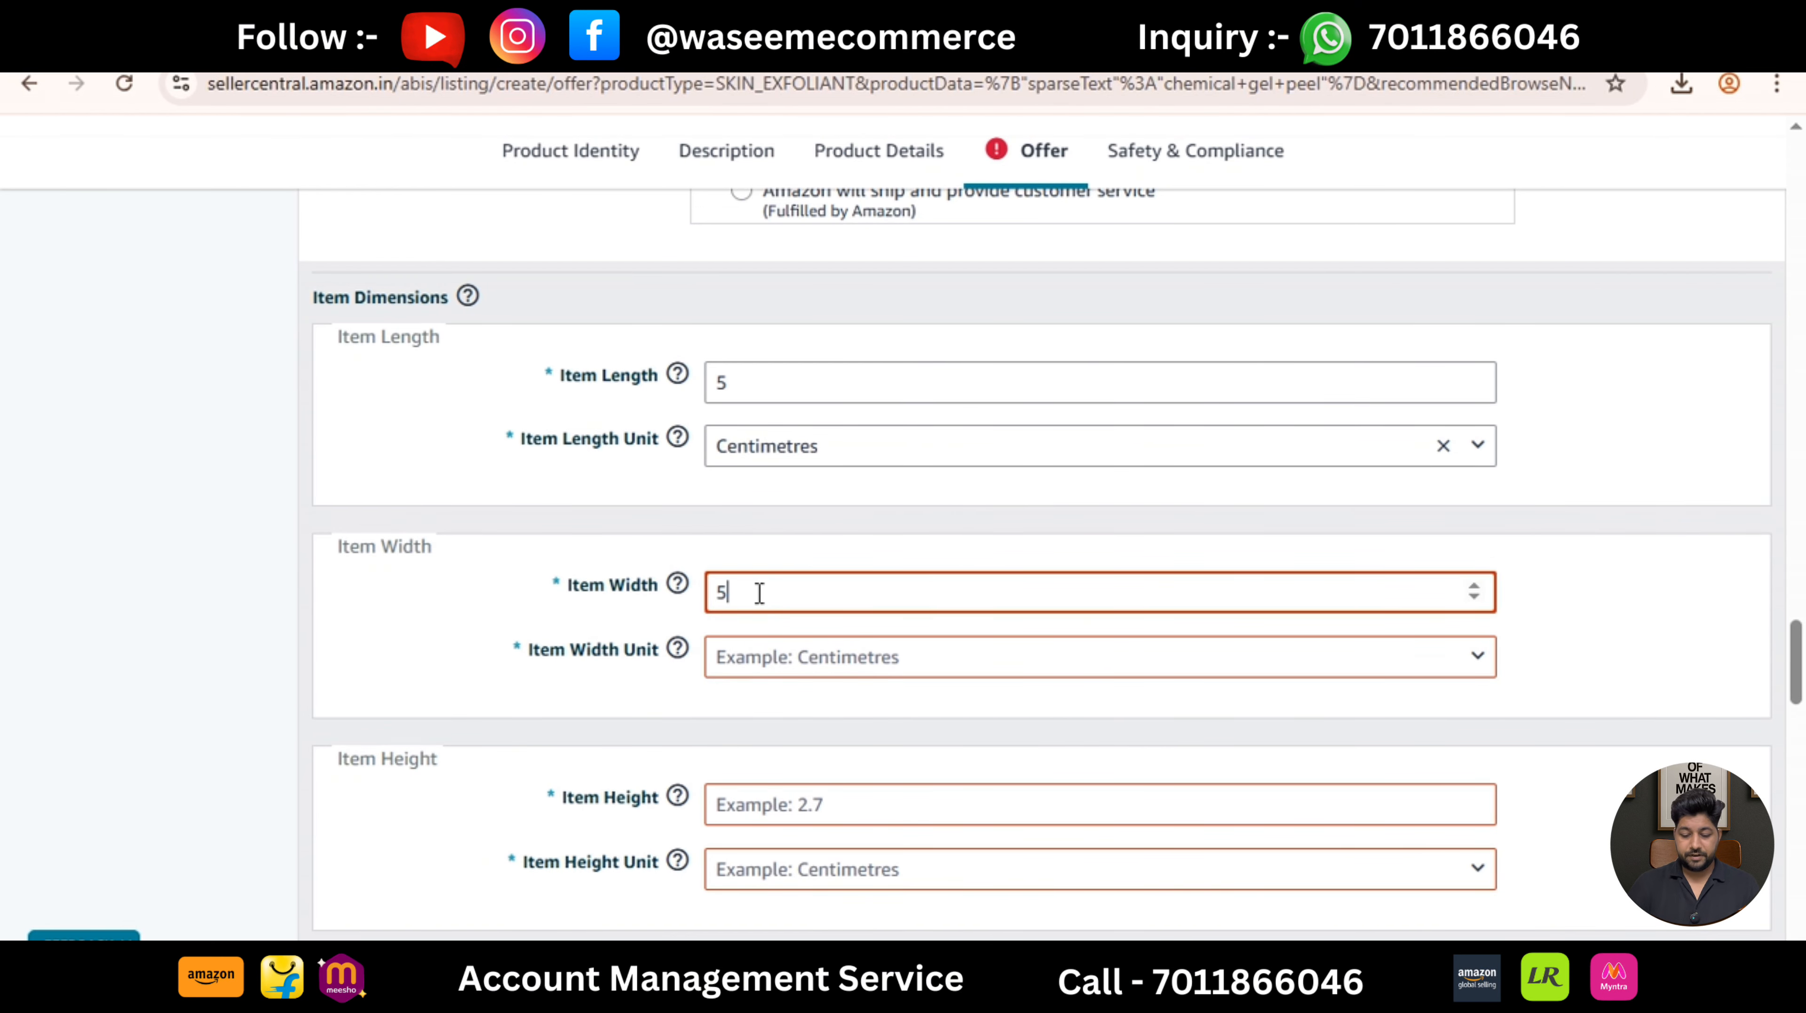
pyautogui.click(767, 674)
pyautogui.write('cent')
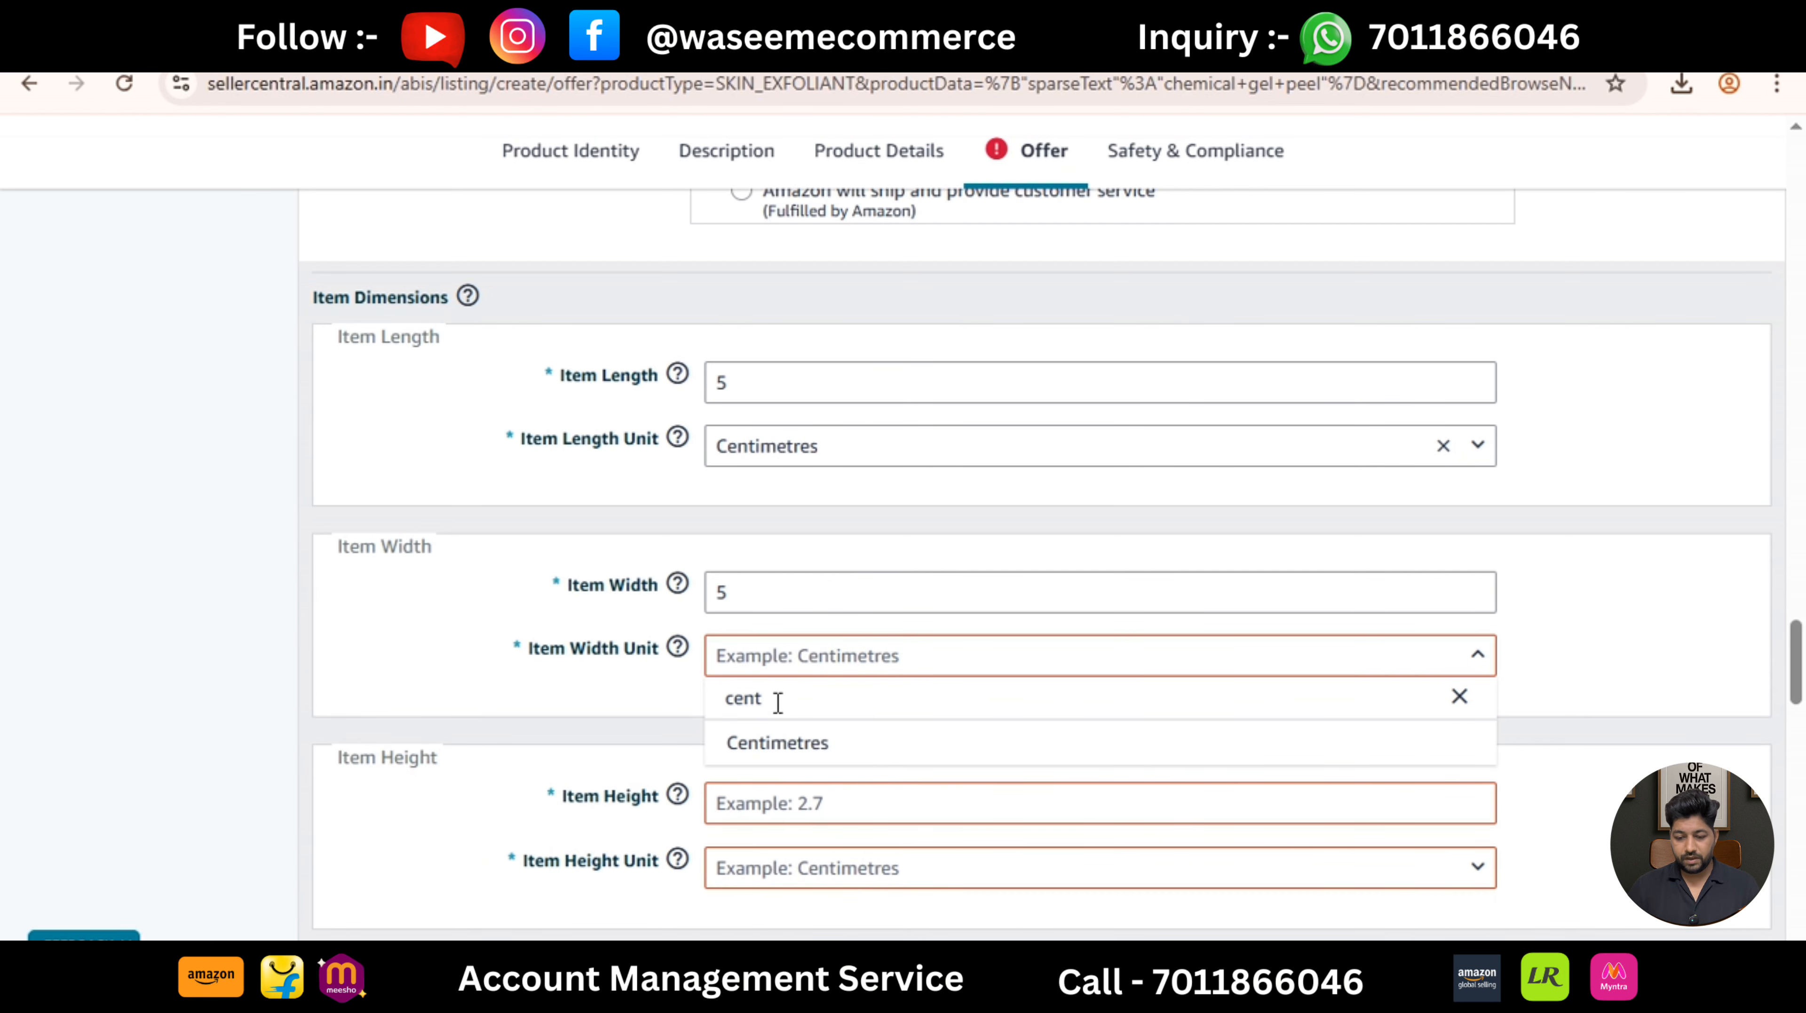
pyautogui.click(778, 745)
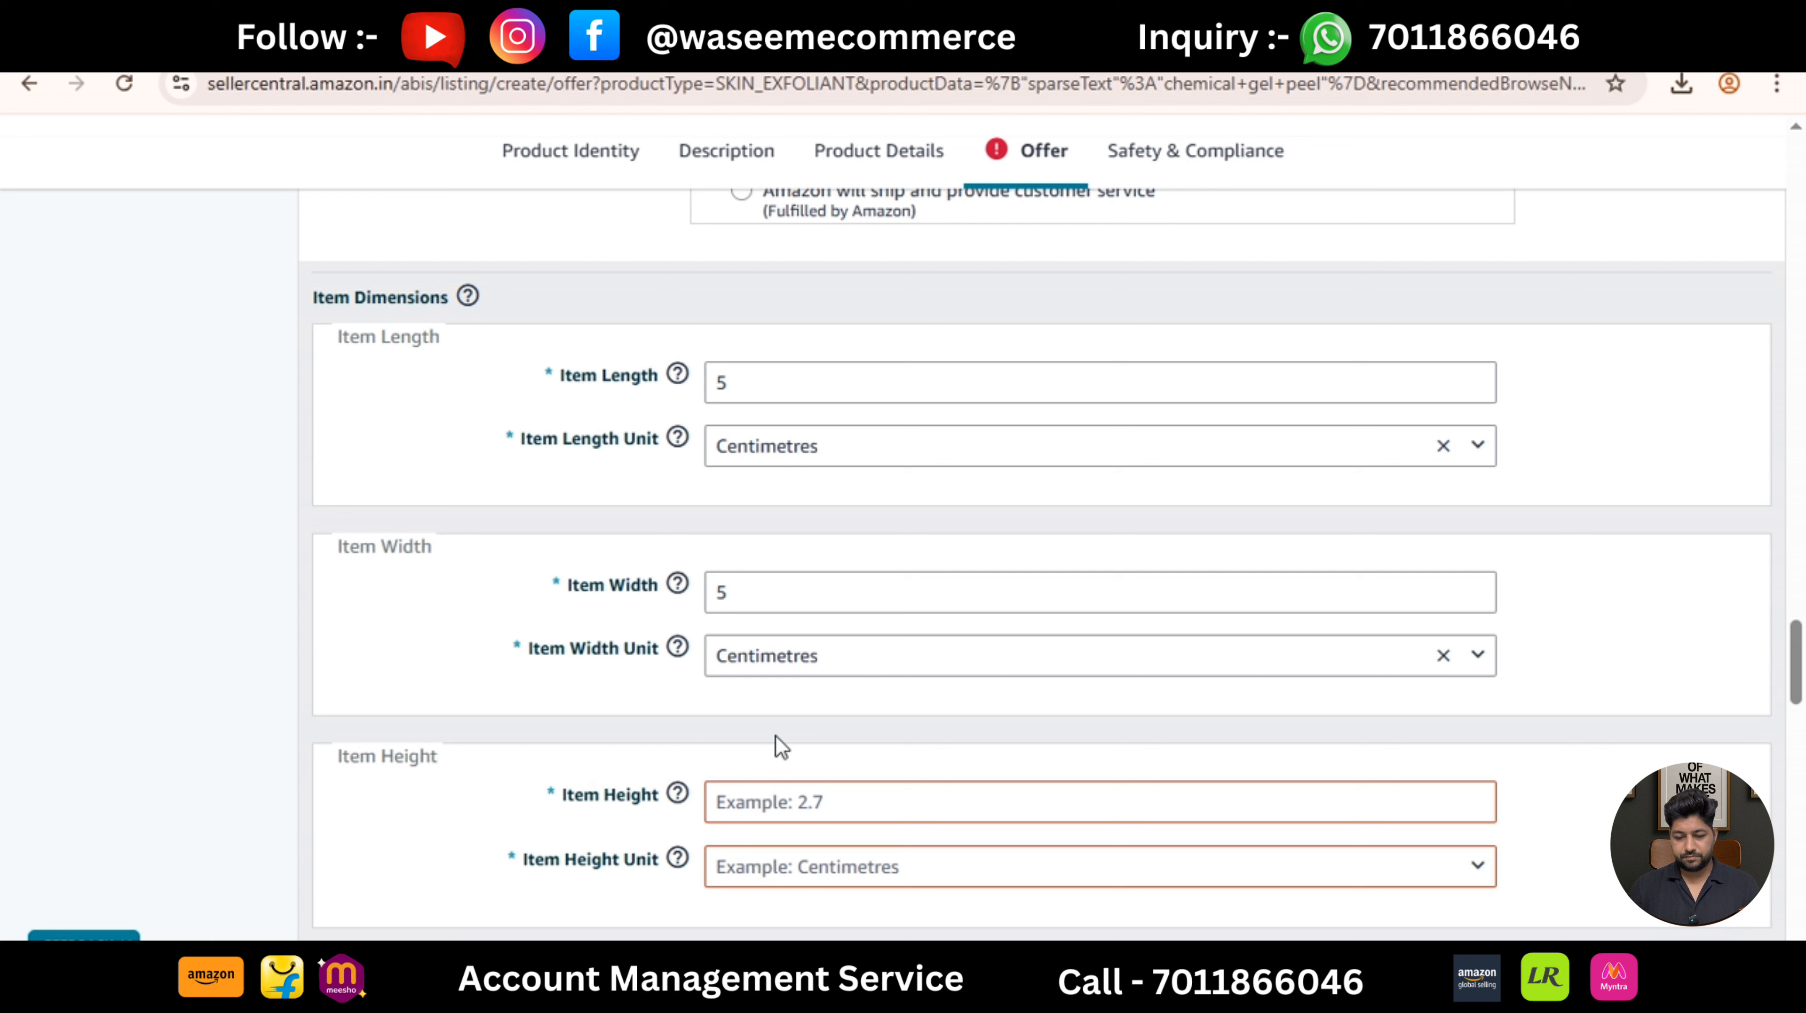
# In Item Dimensions, set the Item Height to 12 with Centimetres as its unit.
pyautogui.click(780, 797)
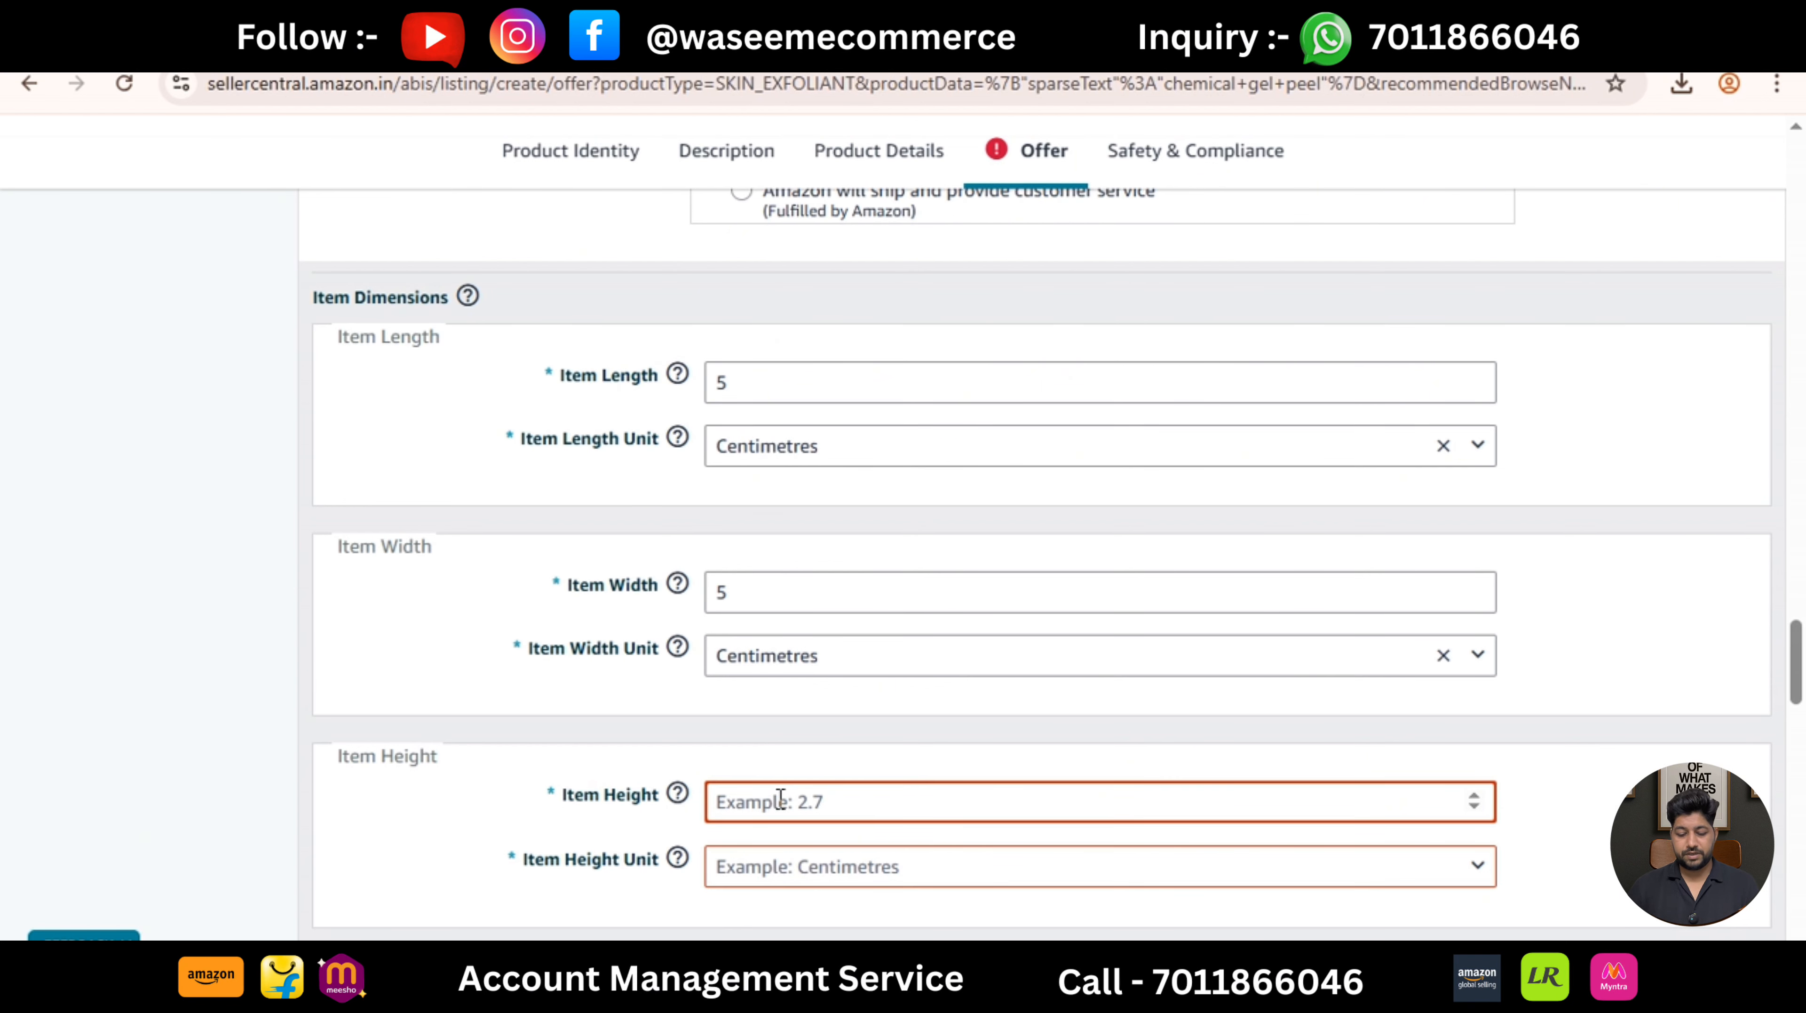
pyautogui.write('12')
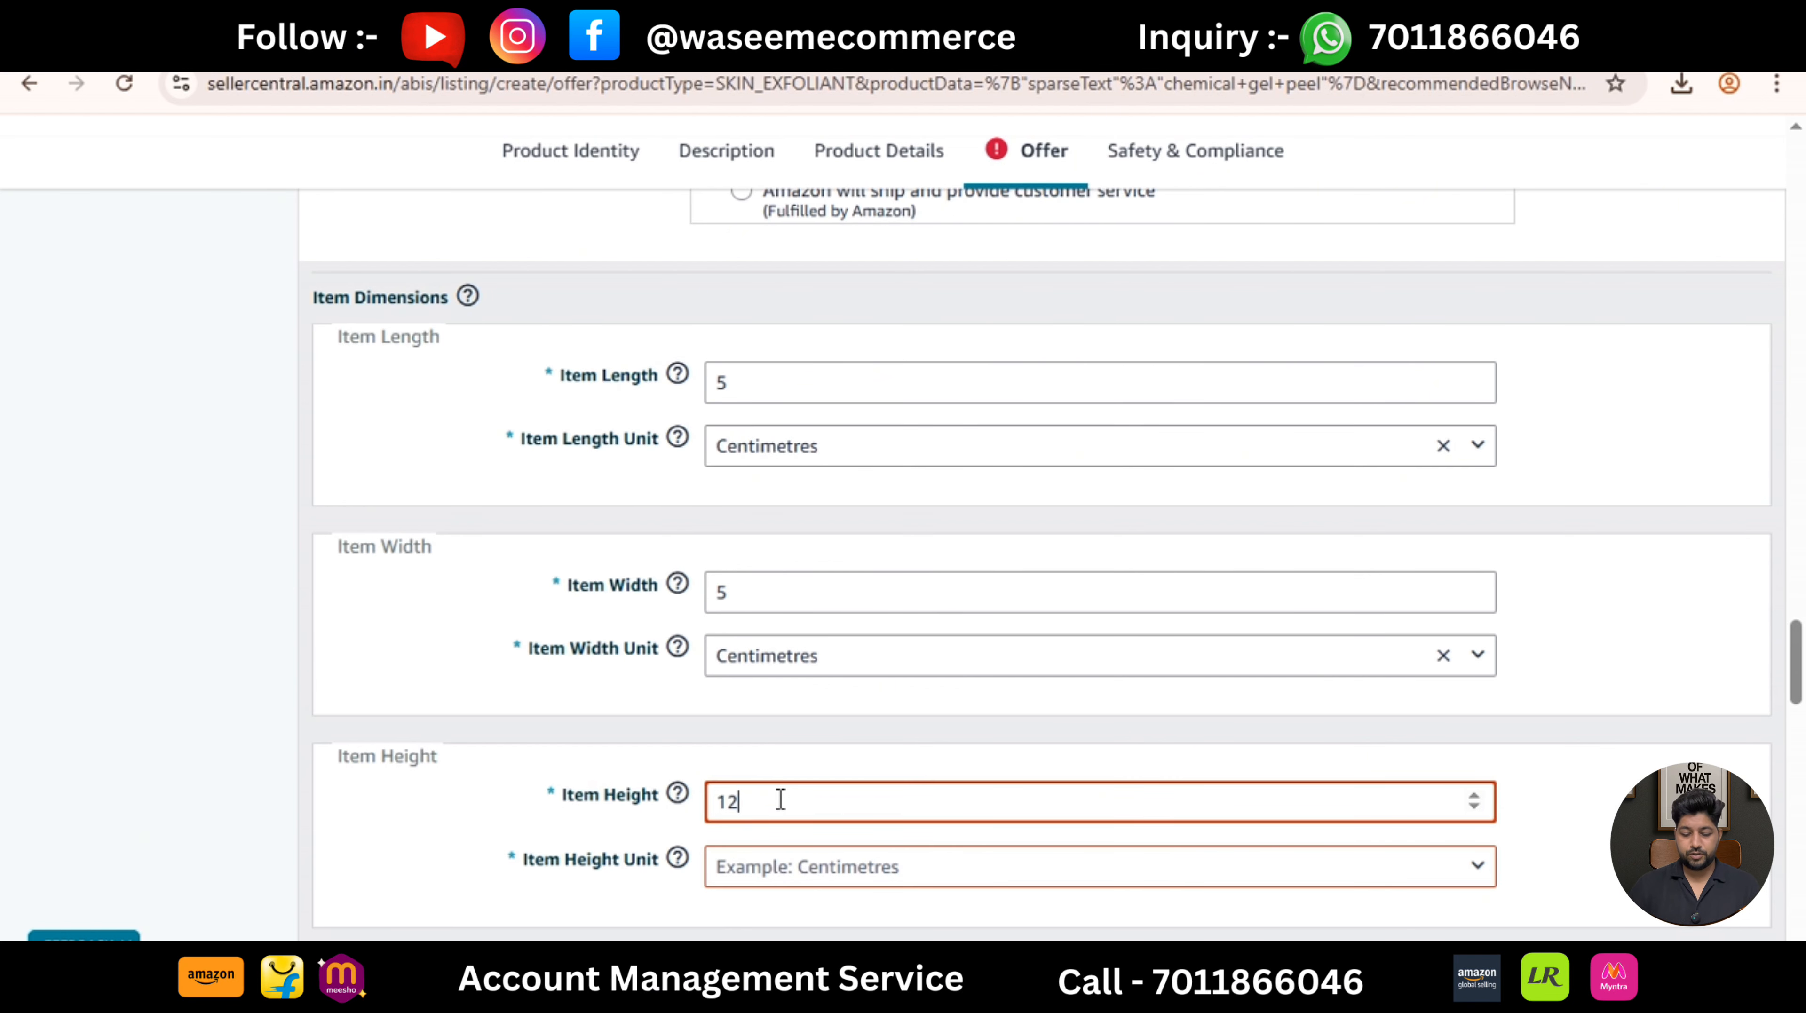
pyautogui.click(768, 880)
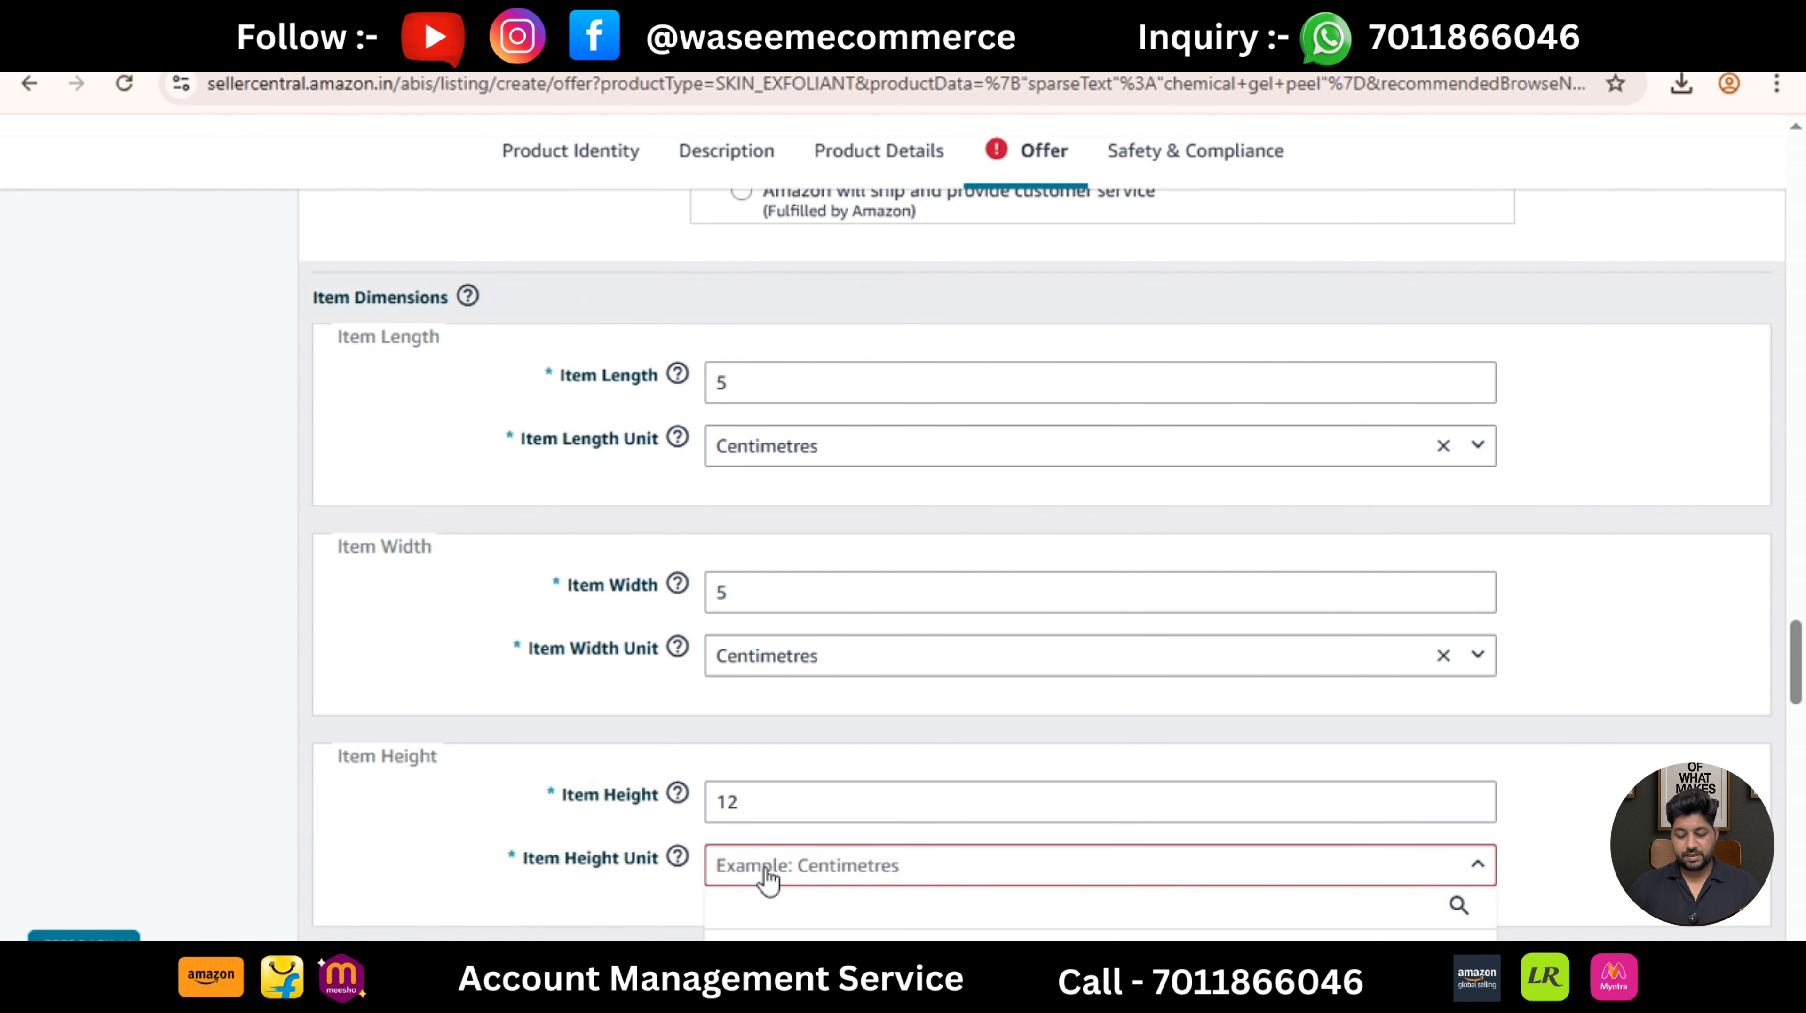
pyautogui.write('cent')
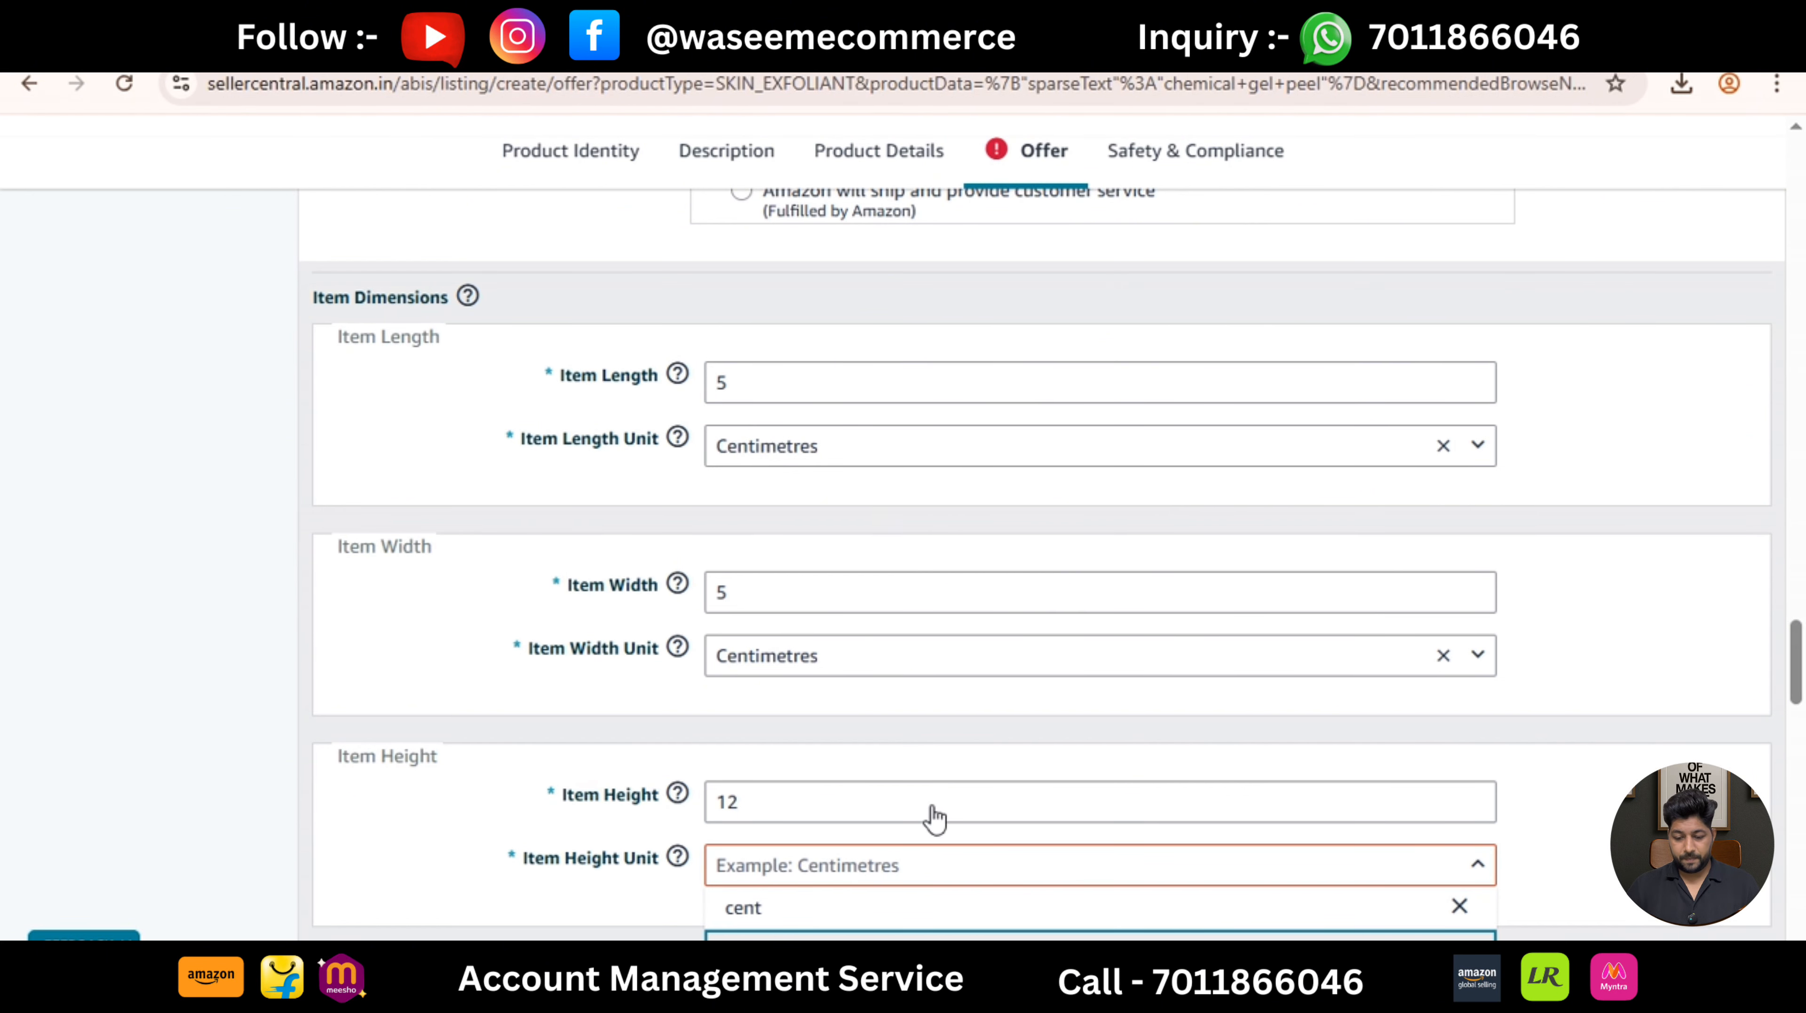
pyautogui.press('Return')
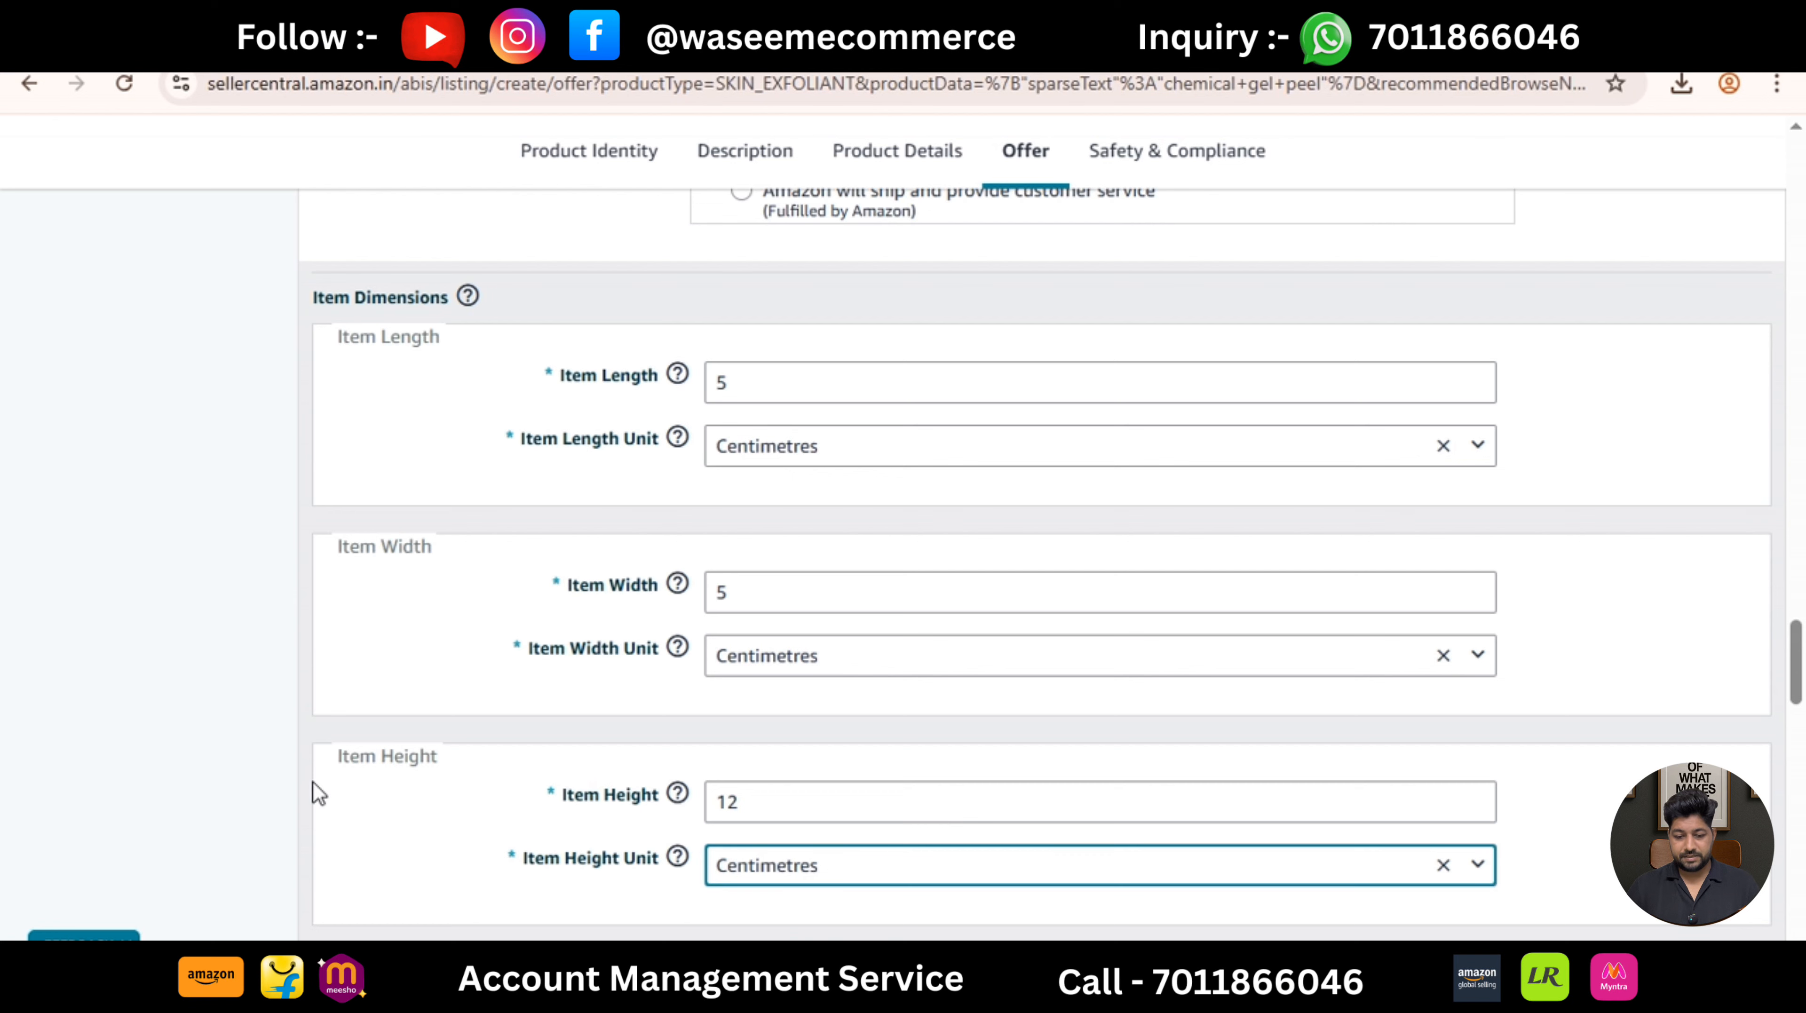
pyautogui.click(252, 779)
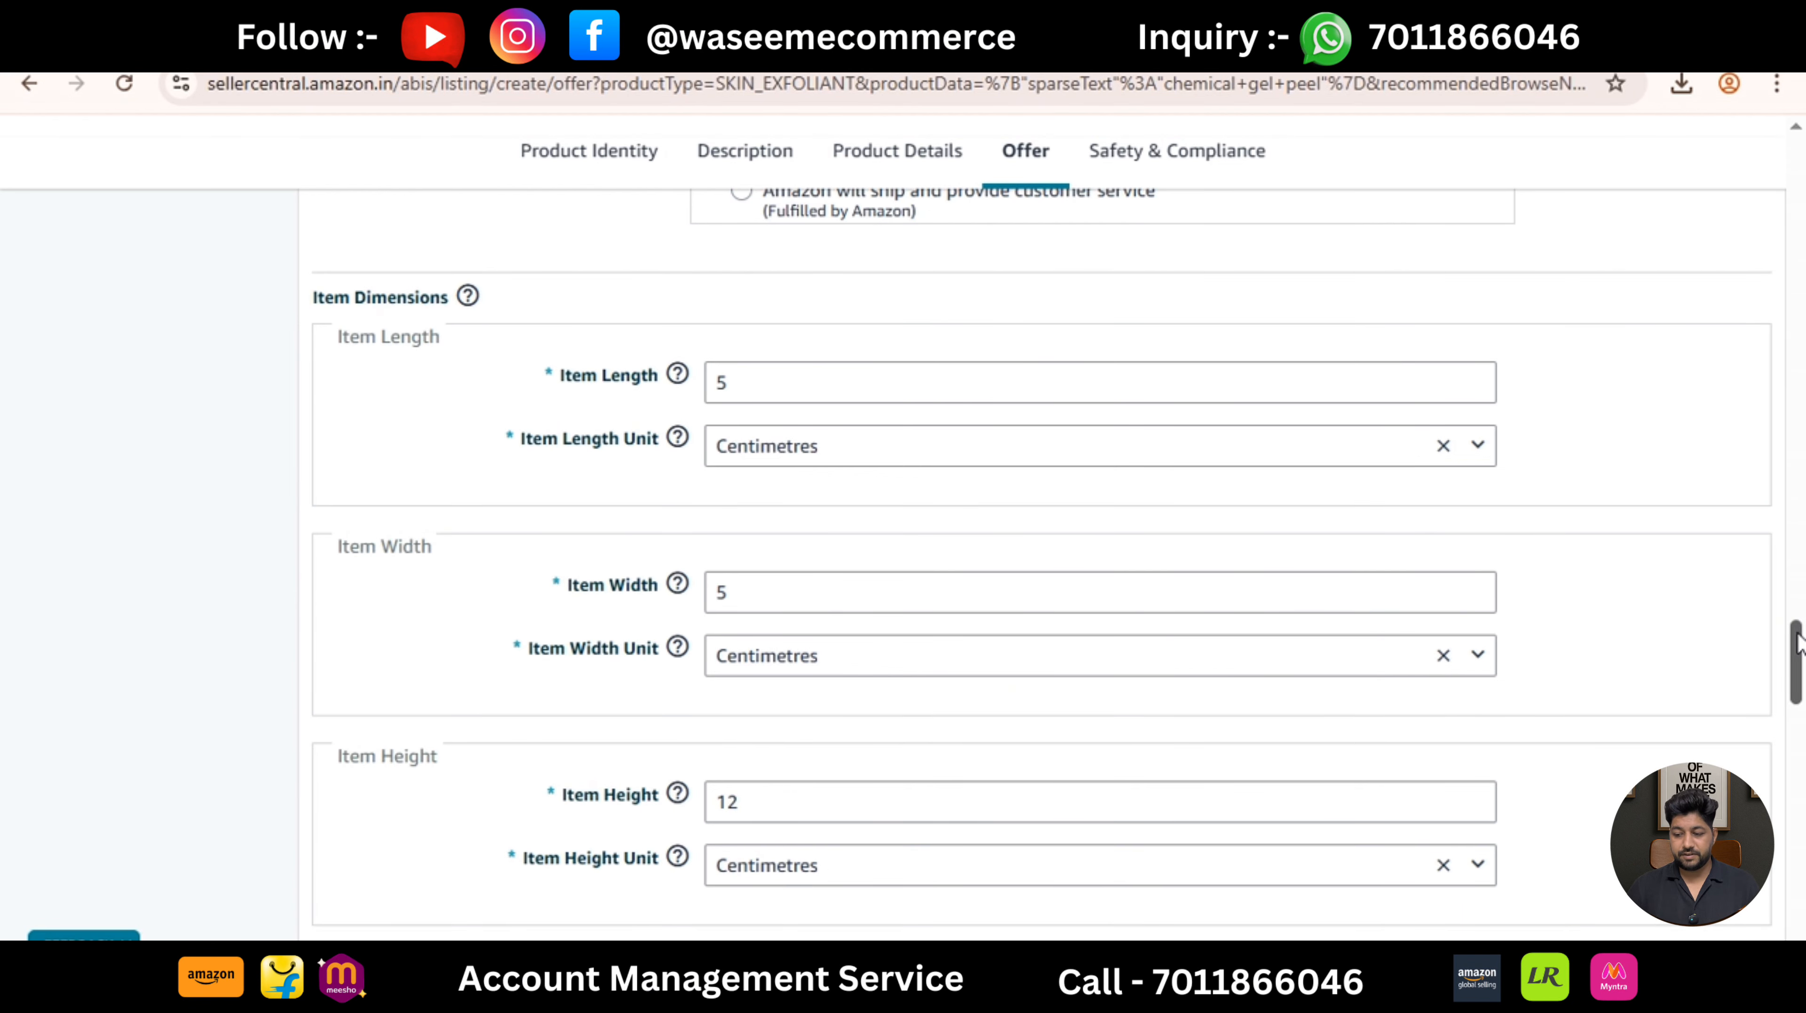
# Review the rest of the Offer and the Safety & Compliance attributes, and submit the listing.
pyautogui.moveTo(1799, 642); pyautogui.dragTo(1802, 859)
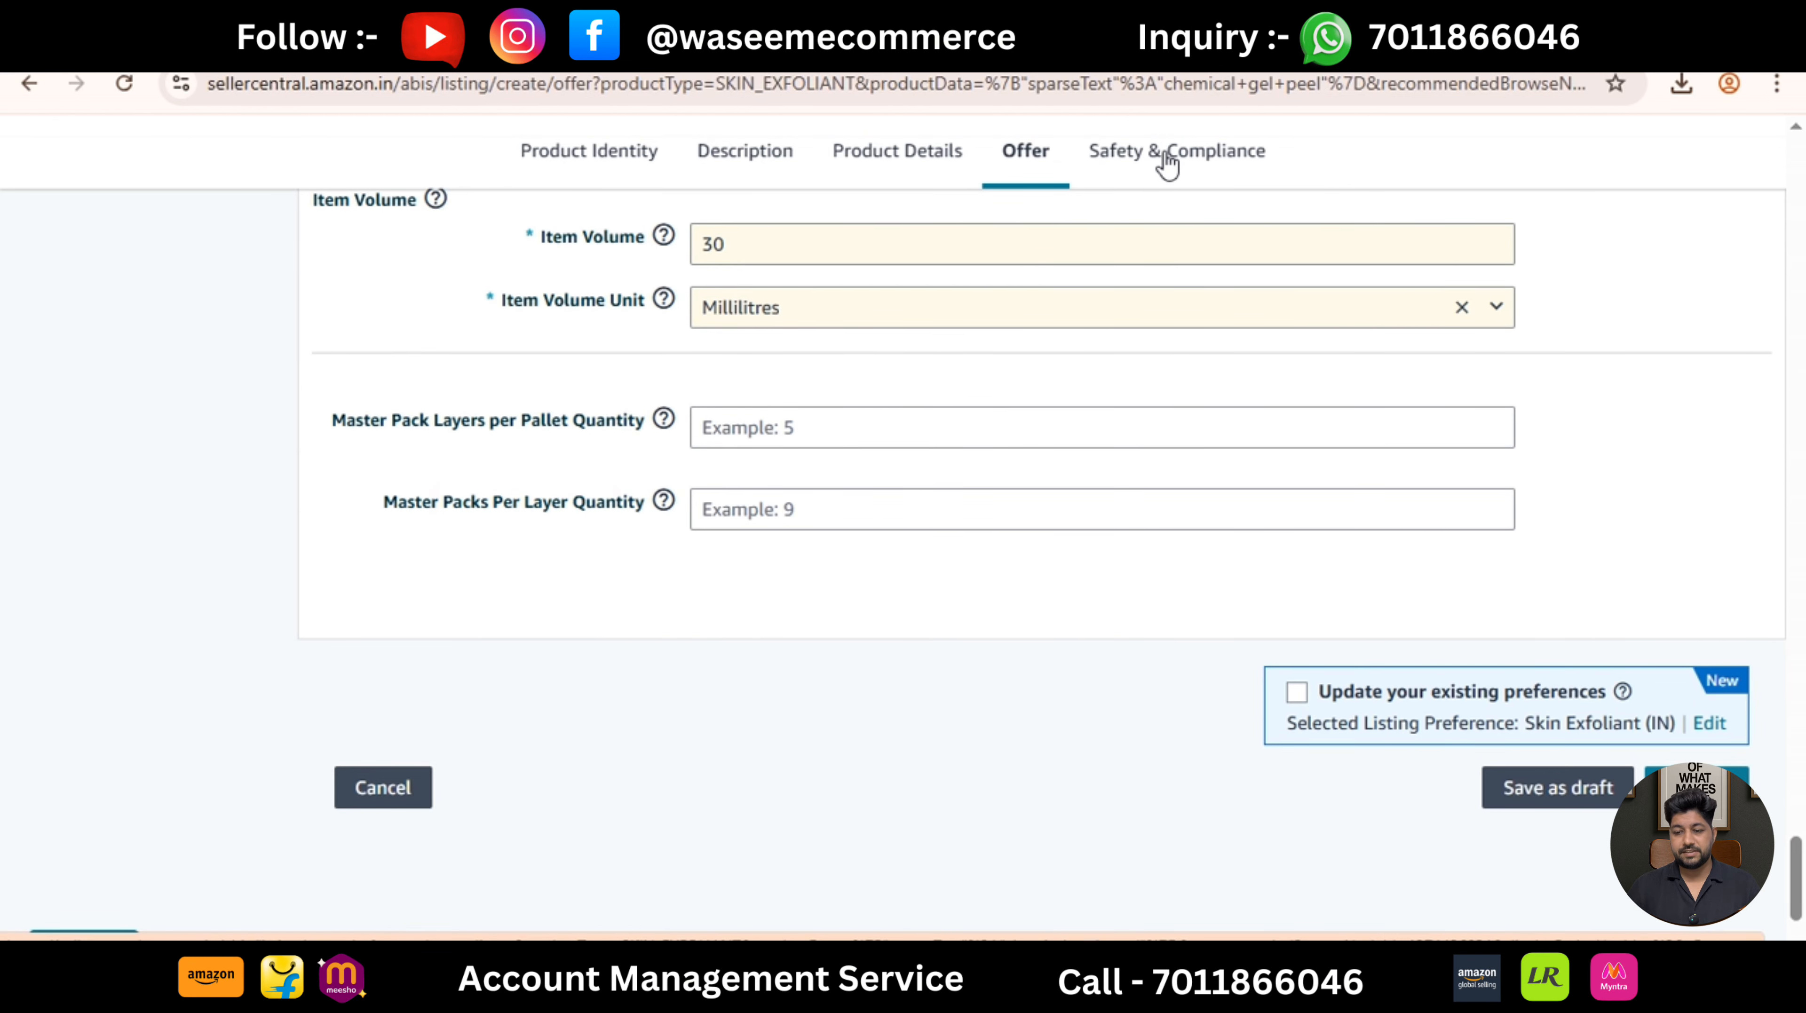
pyautogui.click(1167, 163)
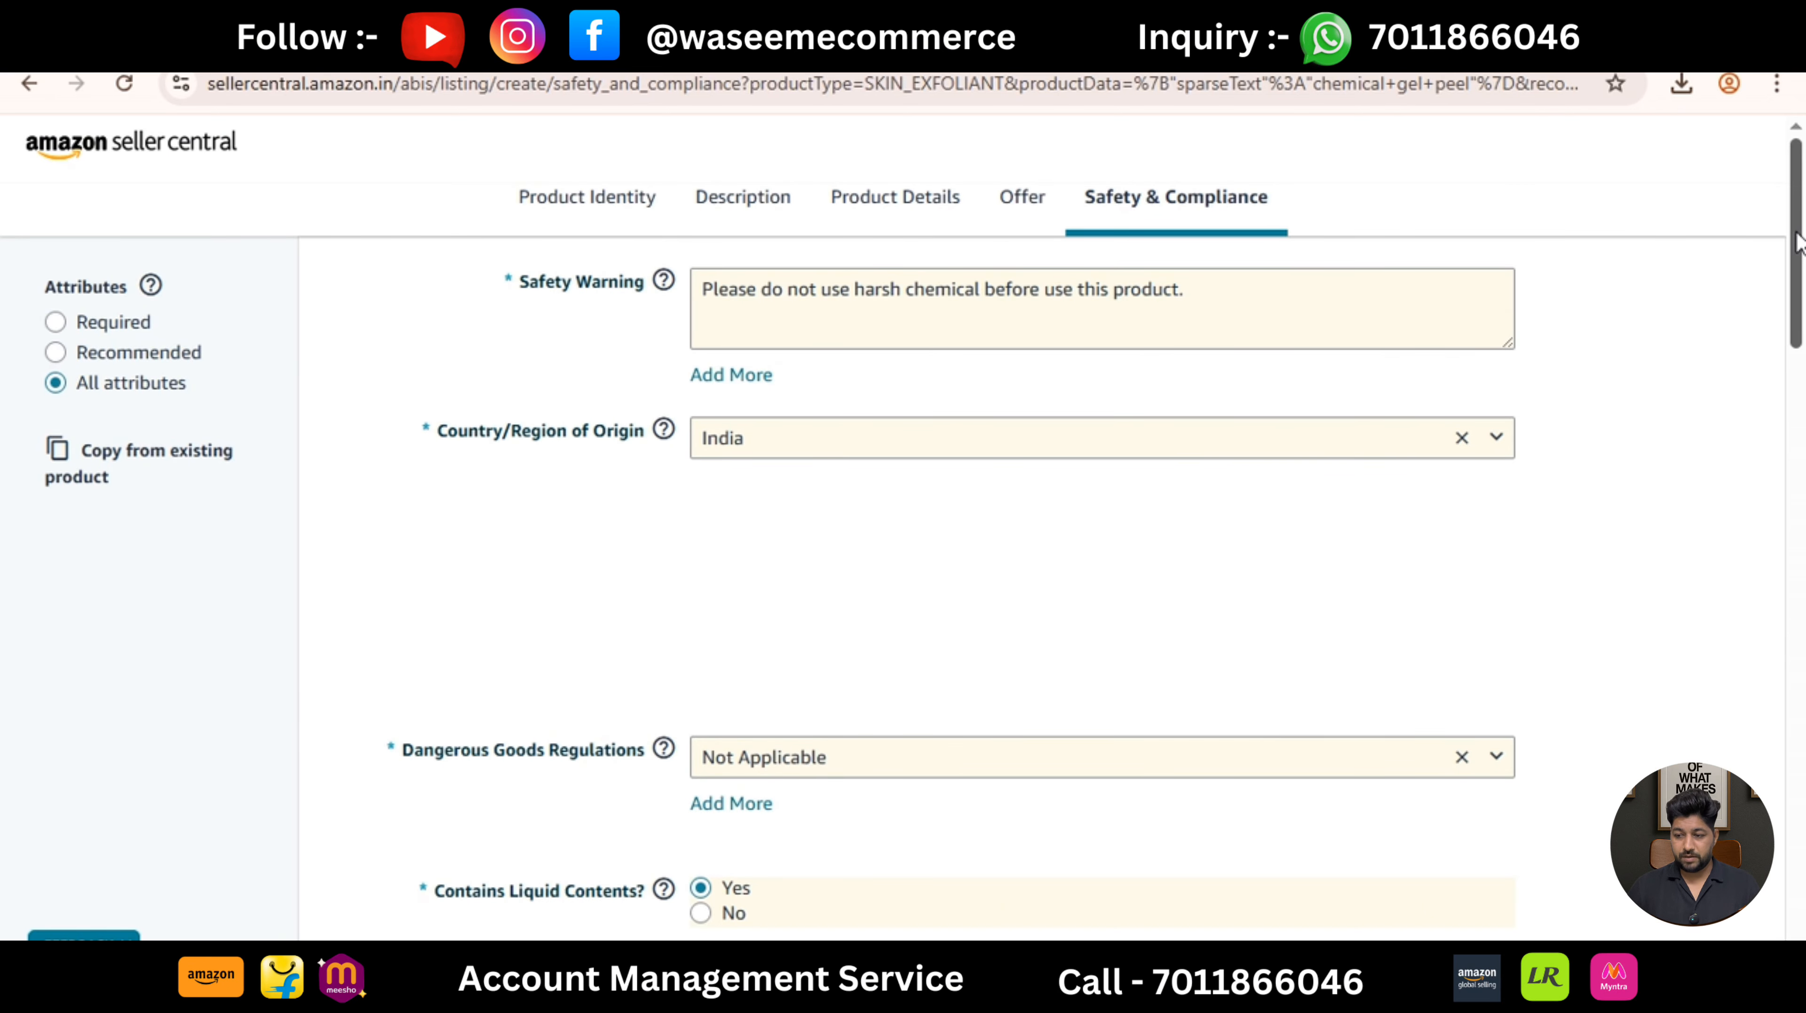
pyautogui.moveTo(1800, 254); pyautogui.dragTo(1802, 816)
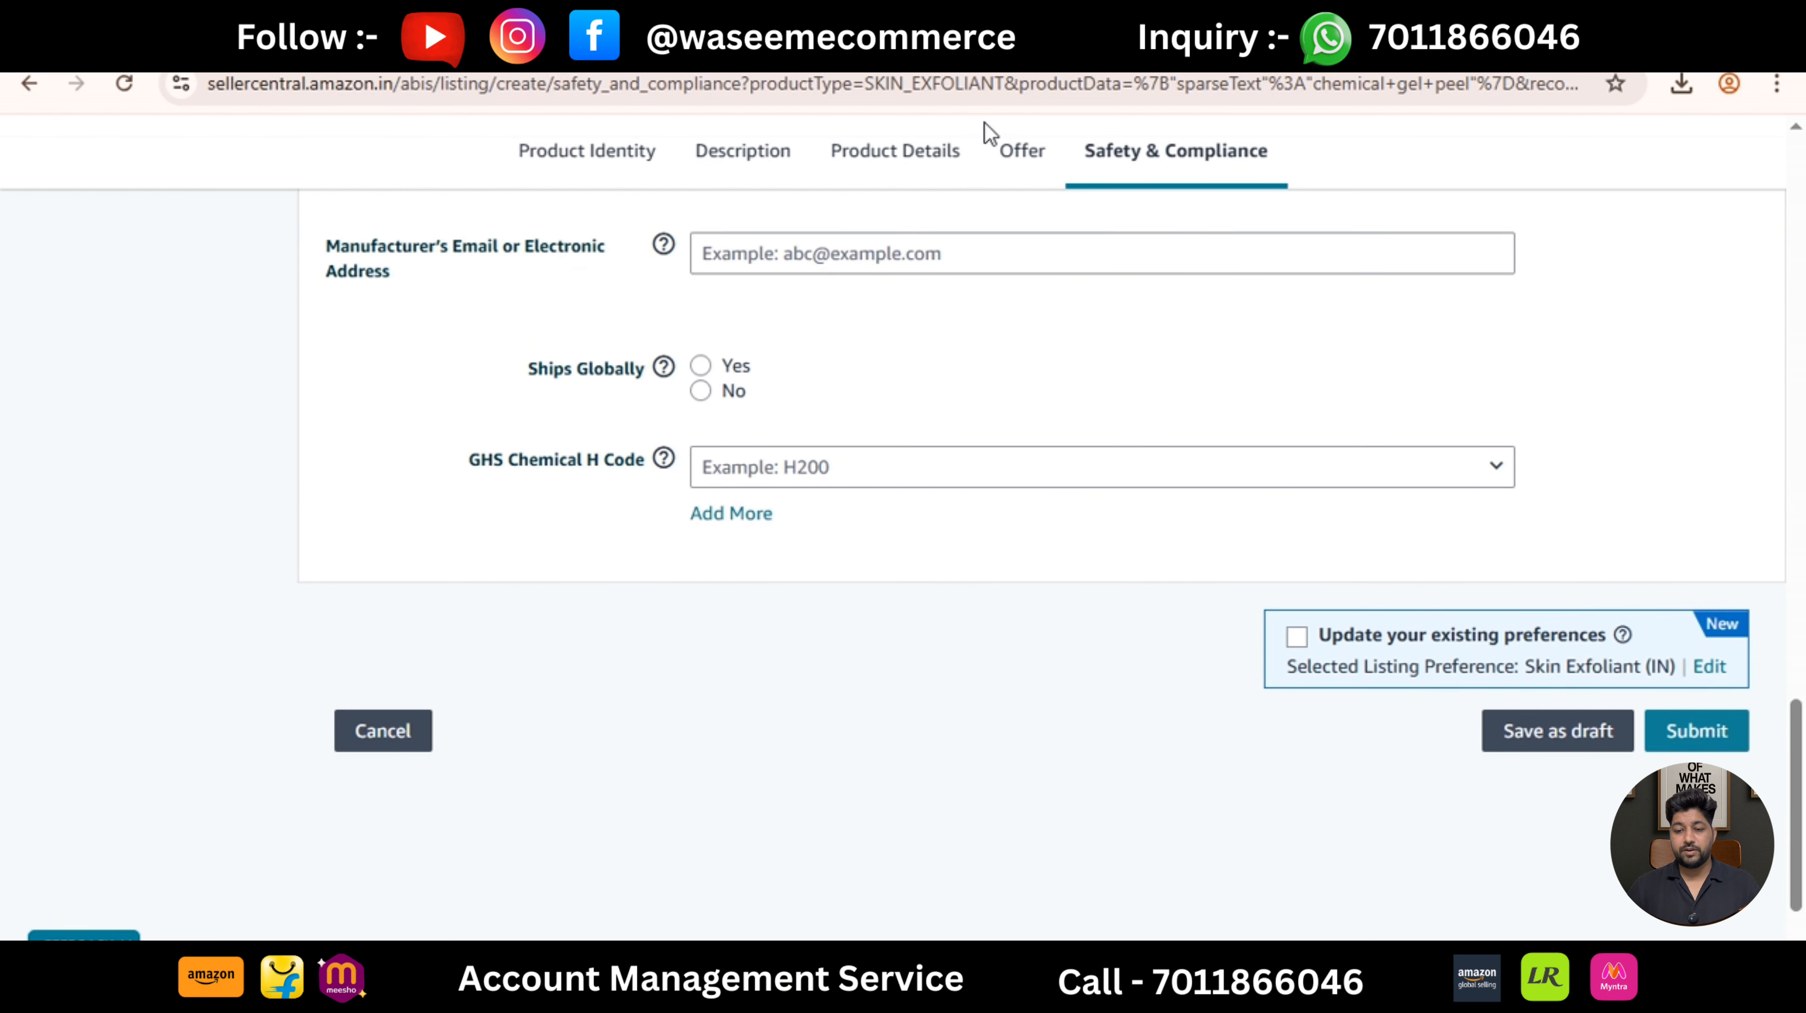
pyautogui.click(1694, 738)
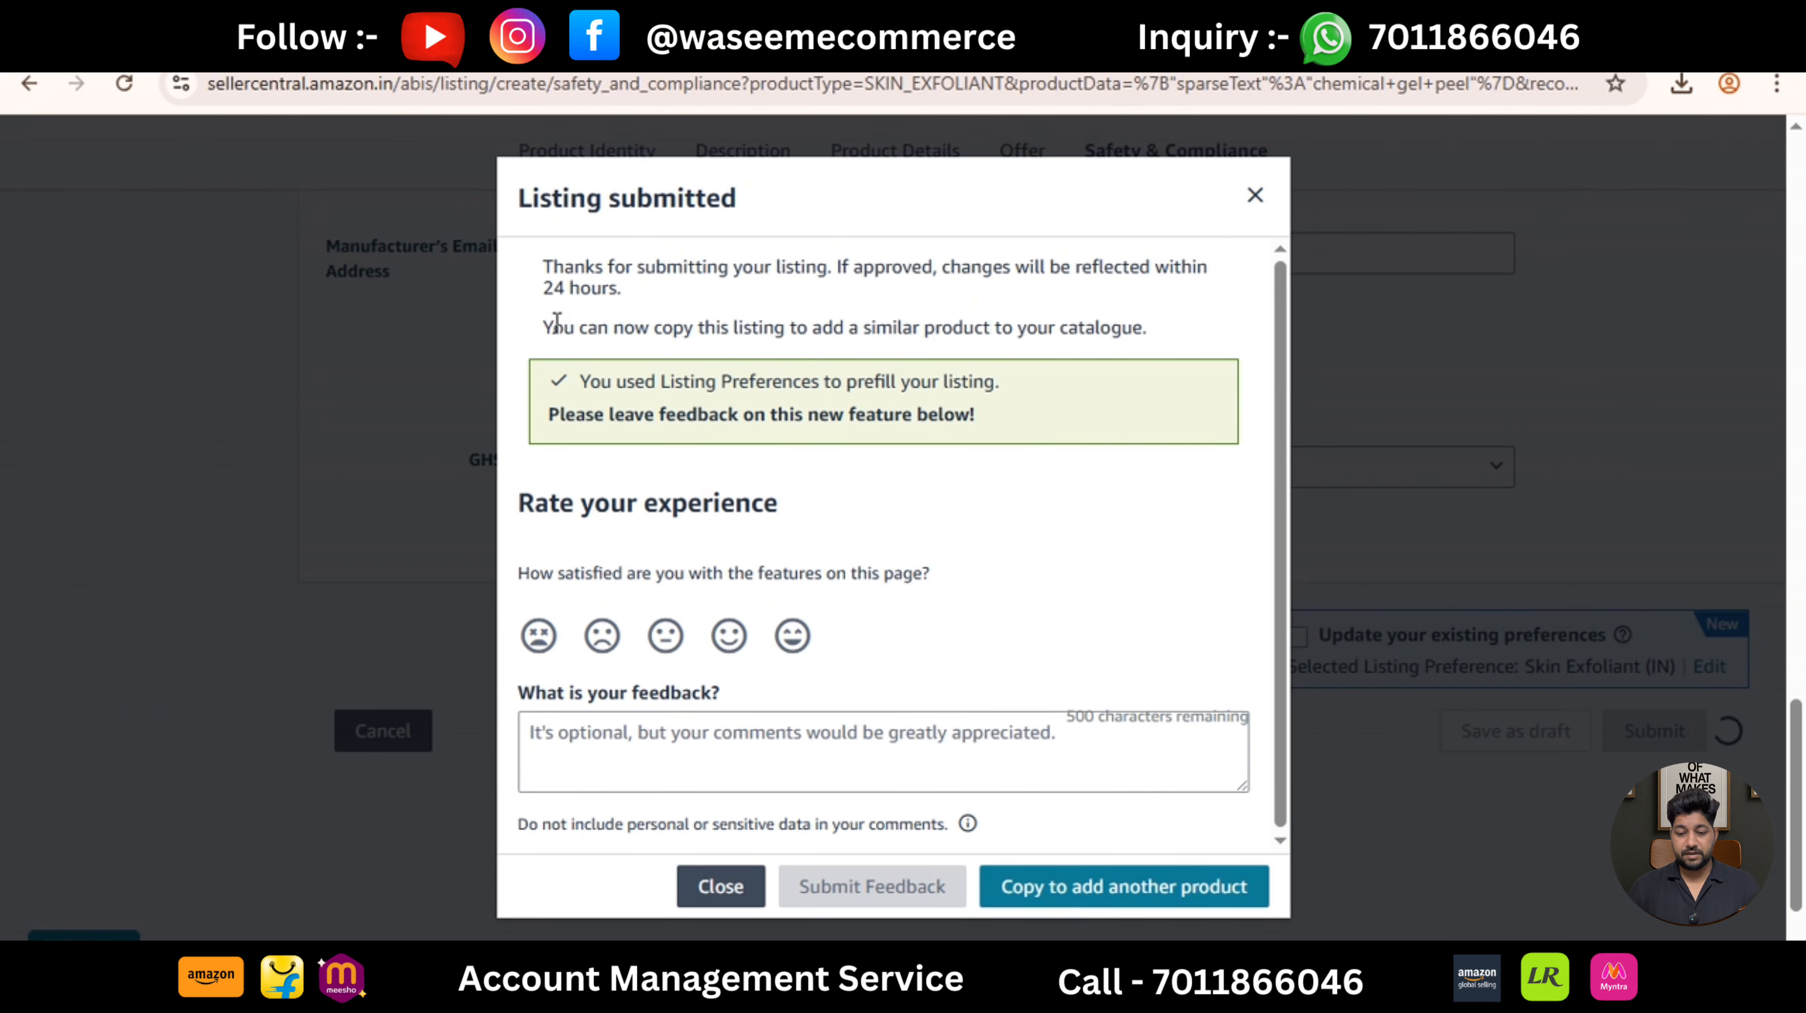
pyautogui.moveTo(544, 271); pyautogui.dragTo(636, 281)
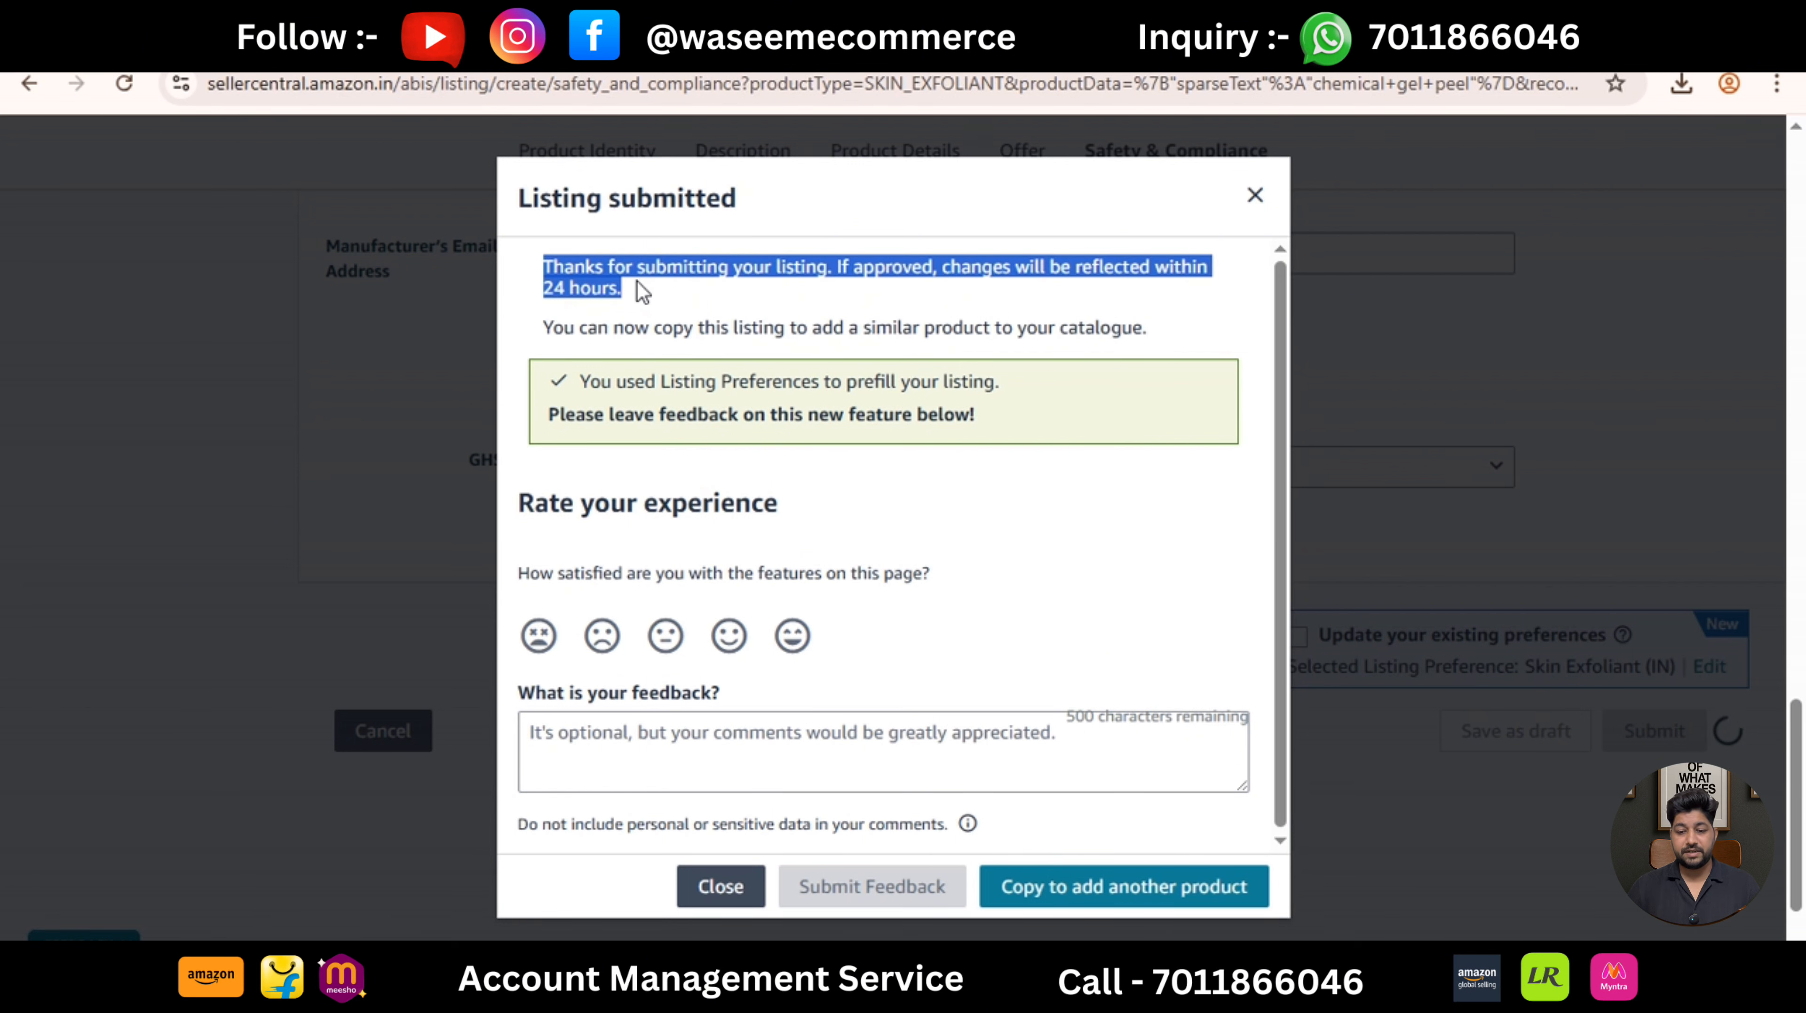